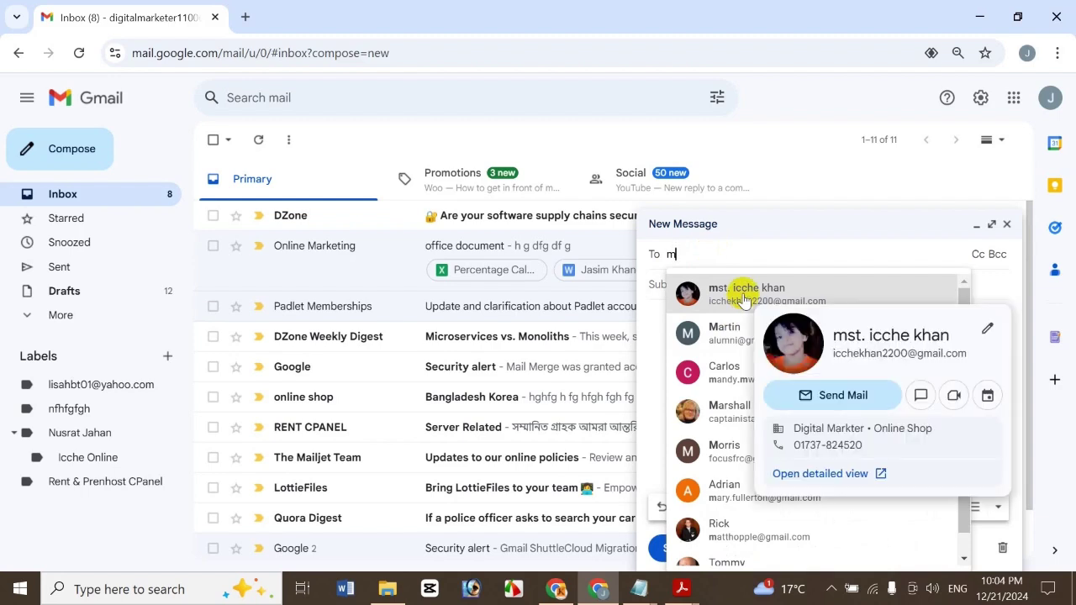
- Add the suggested contact as the recipient and set the message subject to "importent mail"
click(743, 296)
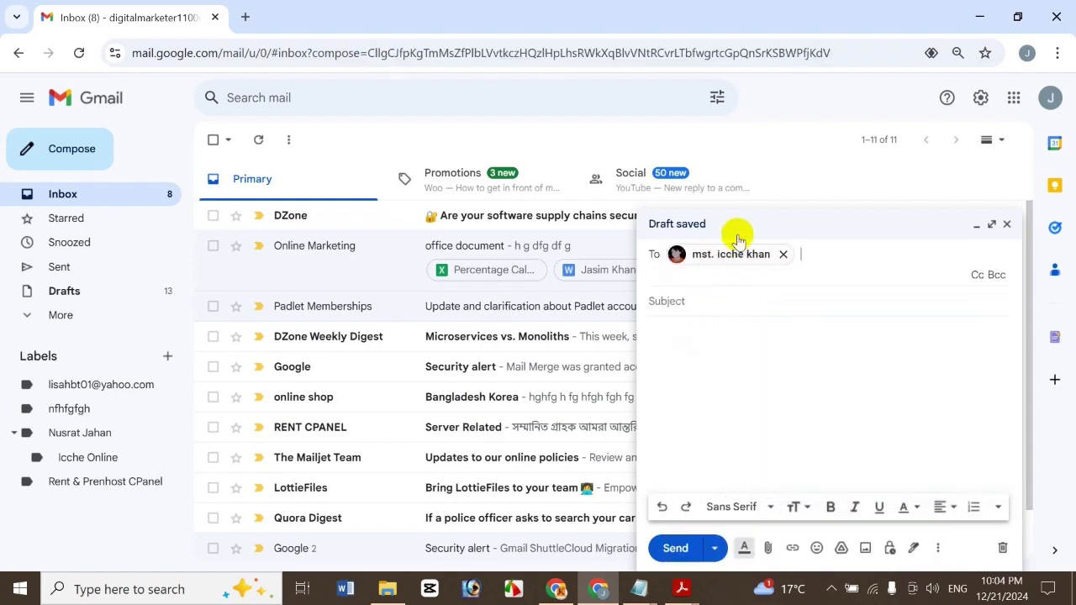
click(725, 307)
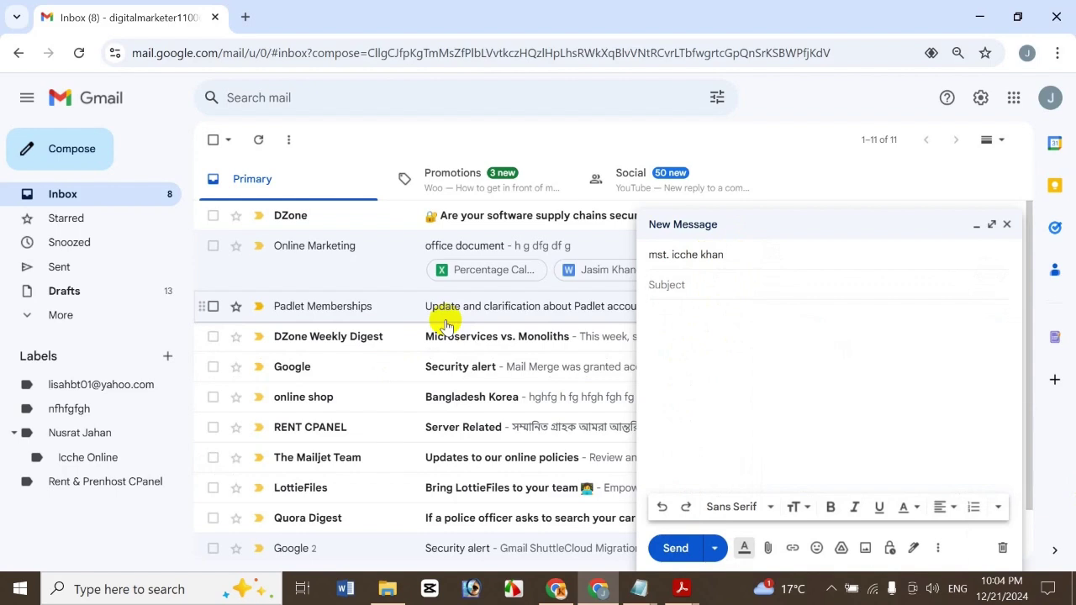
text(importent mail)
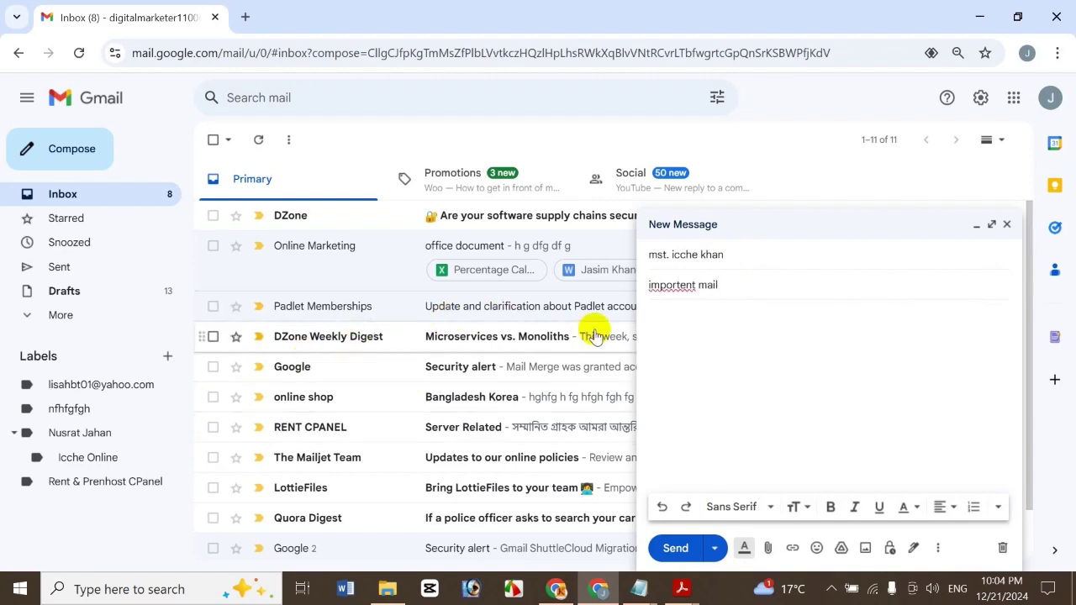
double_click(677, 285)
right_click(677, 285)
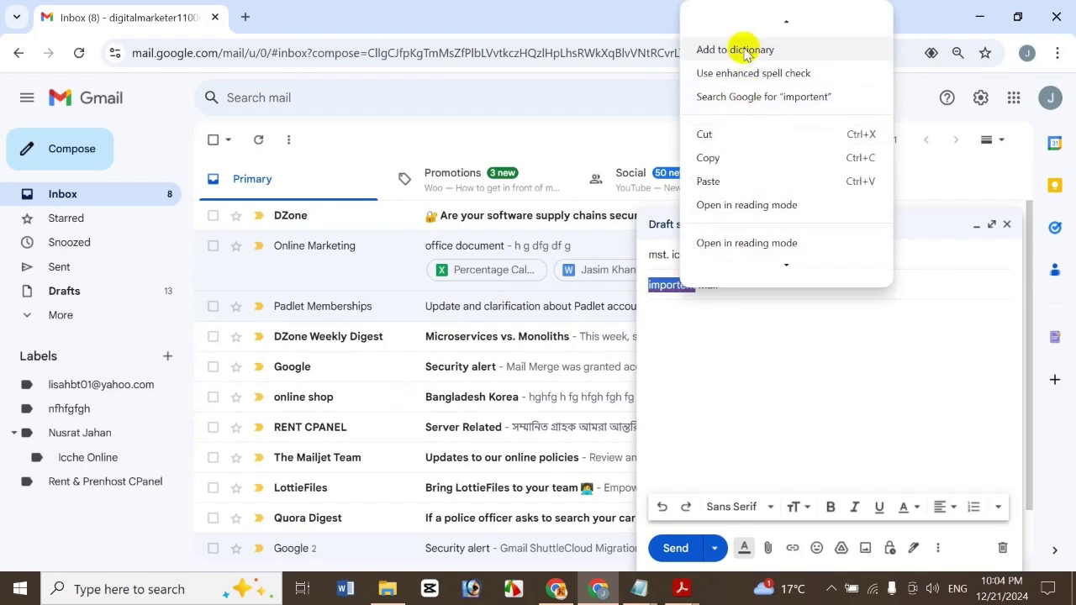
click(804, 97)
click(415, 16)
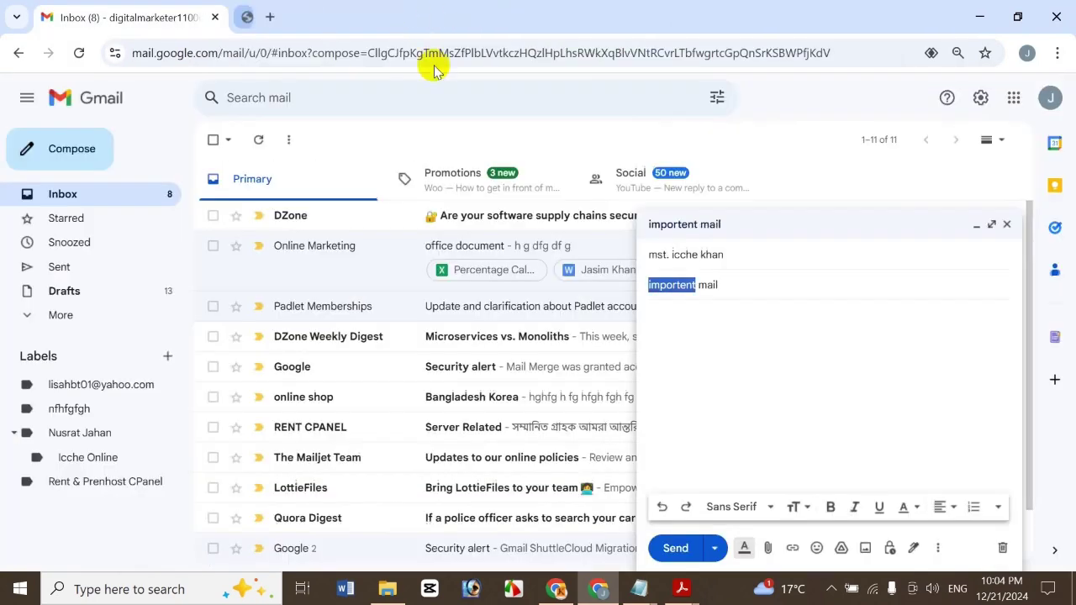
click(742, 281)
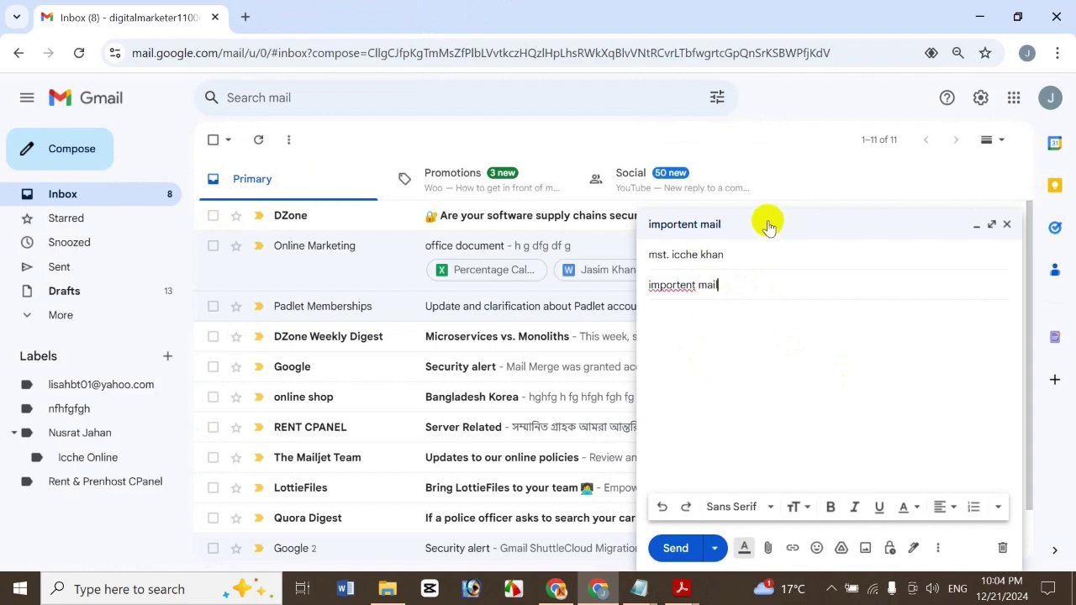
- Write the message body with "hi", the filler lines "gdf g dfg", "dfg df g dfgdfg" and "g df g dfgdfg", and the closing "thanks"
click(732, 324)
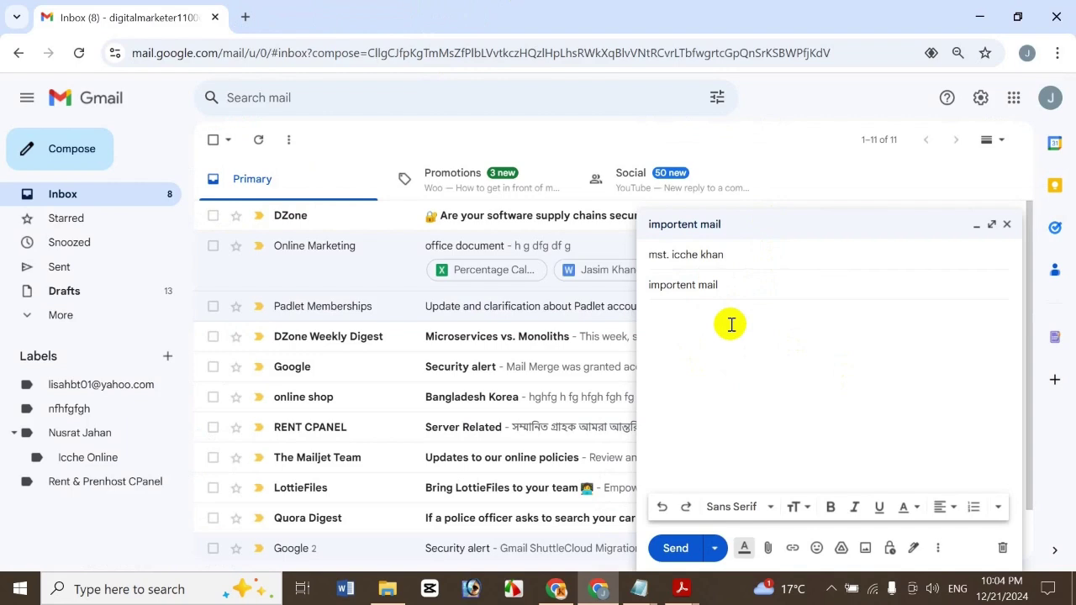
text(jhi)
key(Return)
text(gdf g dfg)
key(Return)
text(dfg df g dfgdfg)
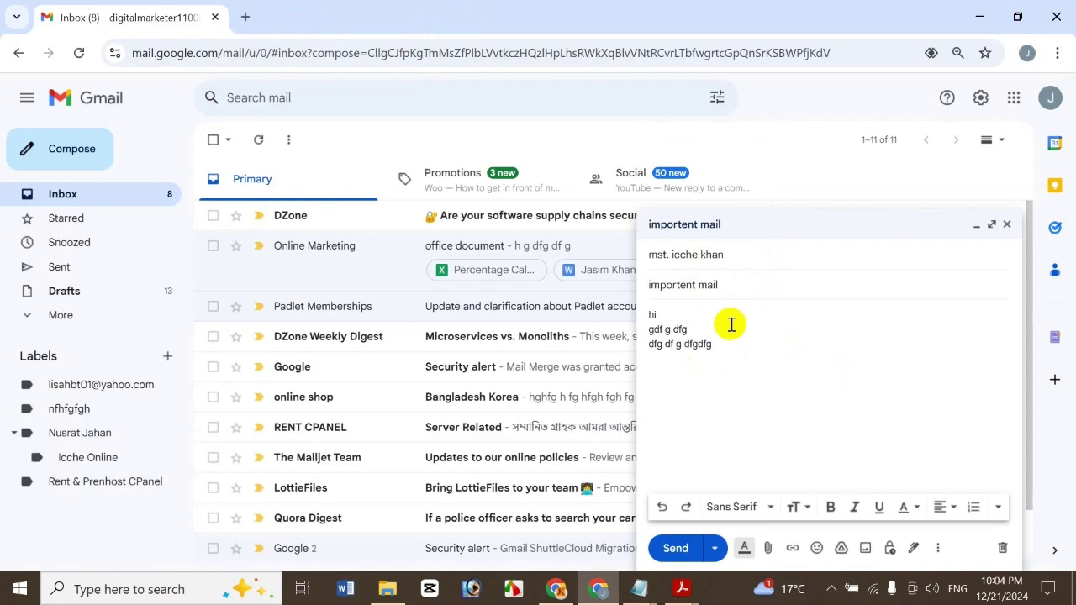
key(Return)
key(Return)
text(g df g dfgdfg)
key(Return)
text(thanks)
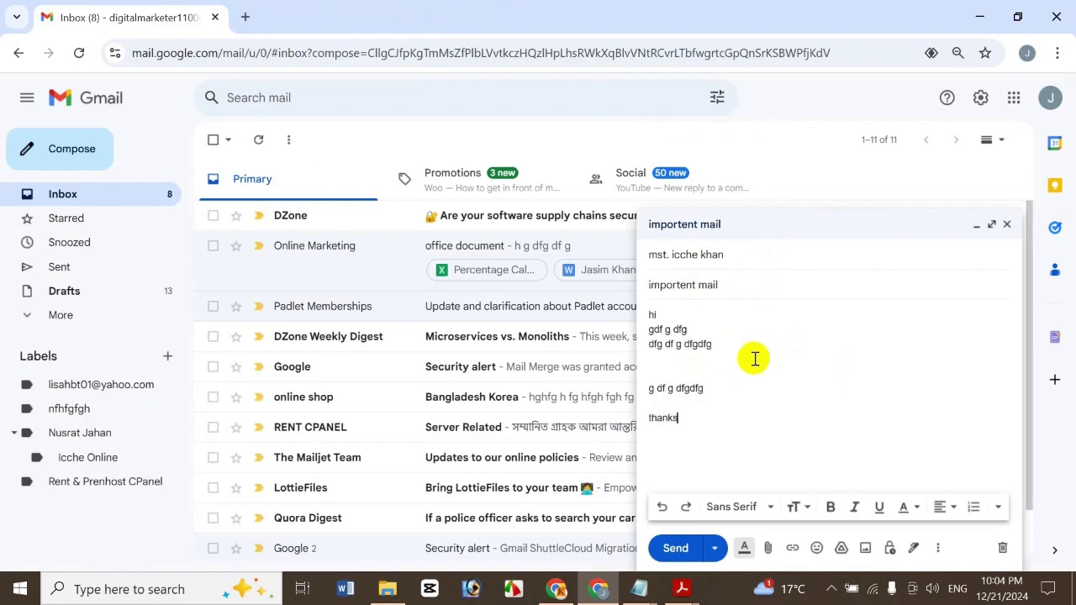
key(Return)
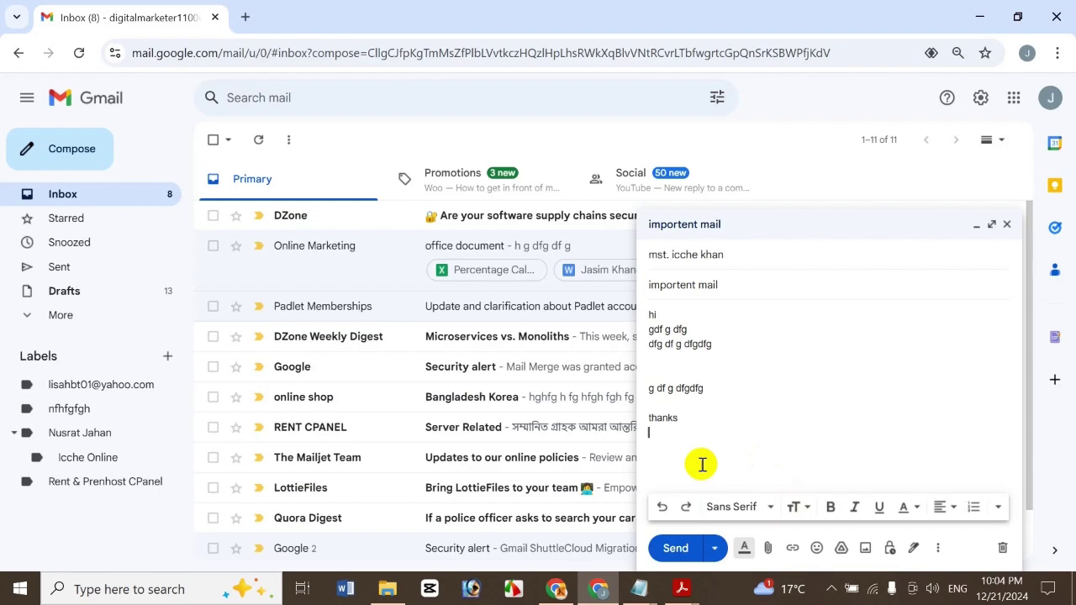
- Attach the file Video.mp4 from the "143 I LOVE U" folder to the message
click(769, 551)
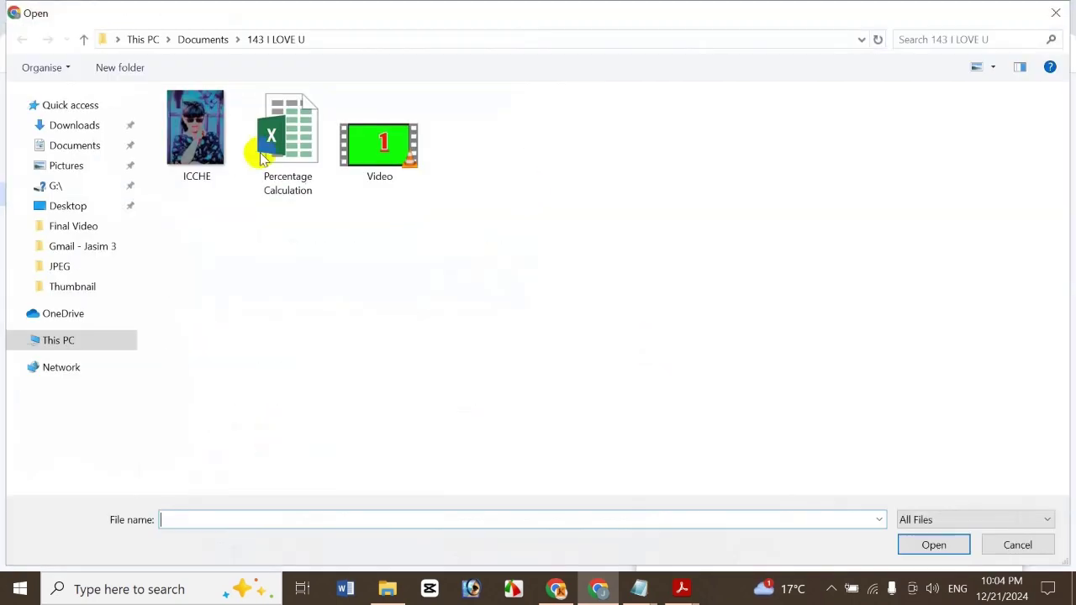
double_click(387, 142)
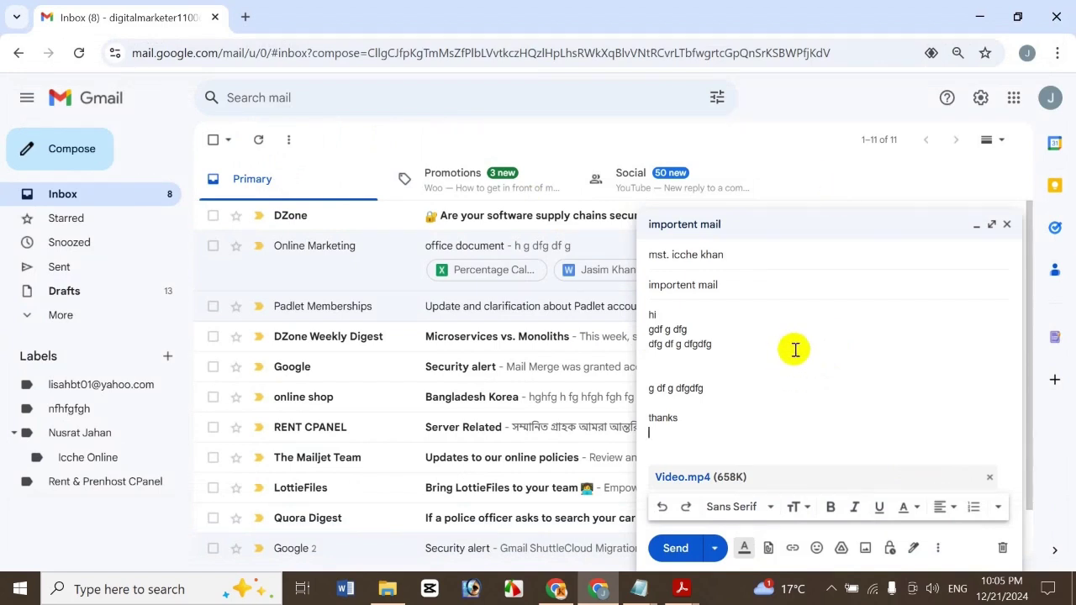
click(737, 254)
click(772, 398)
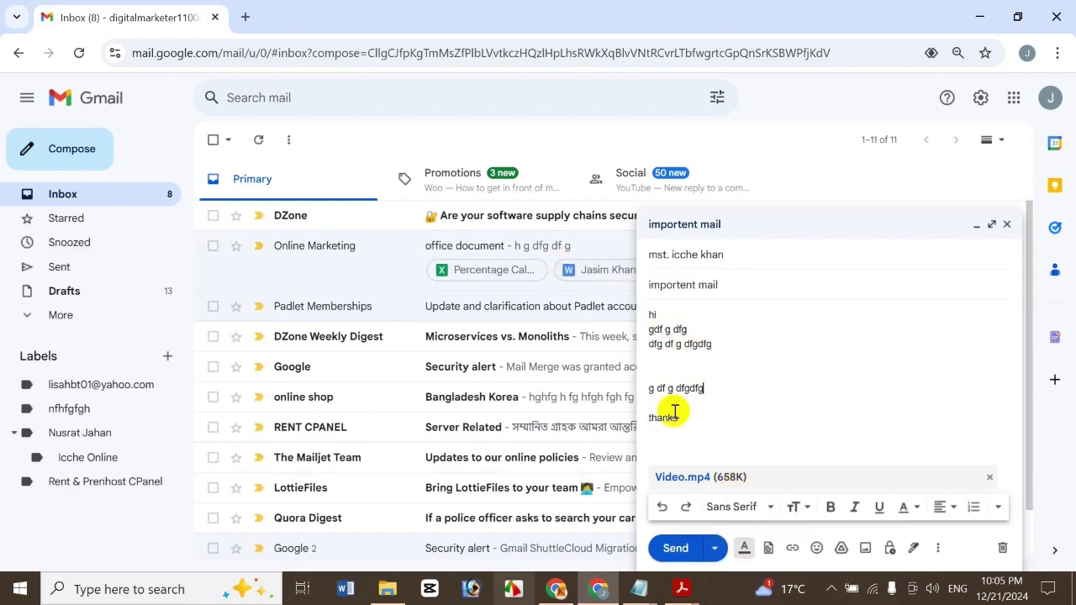
- Open the message's Schedule send options and check today's date in the system calendar
click(721, 552)
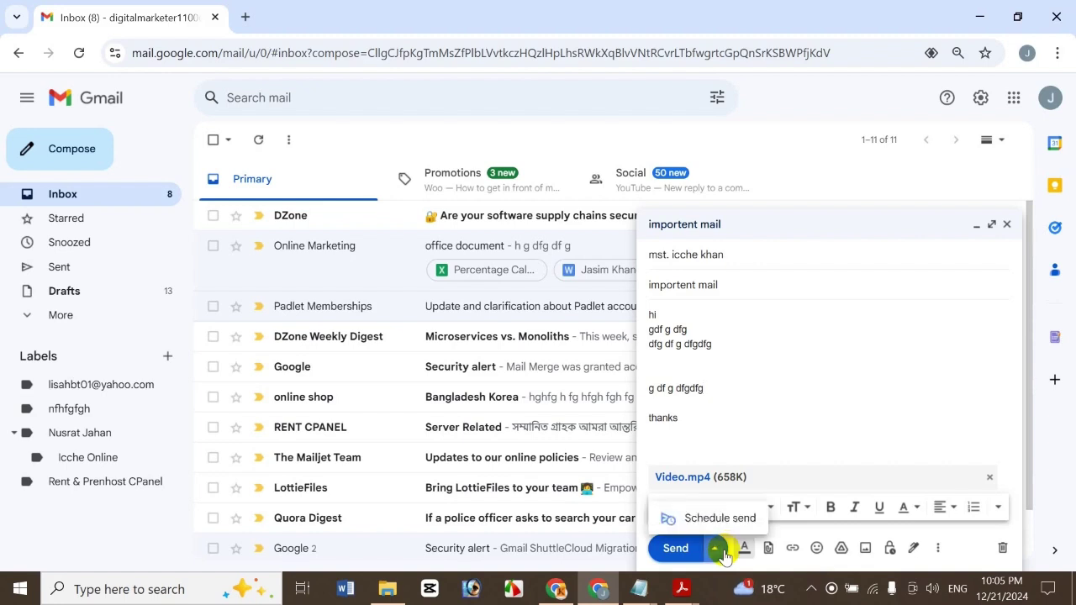
click(719, 519)
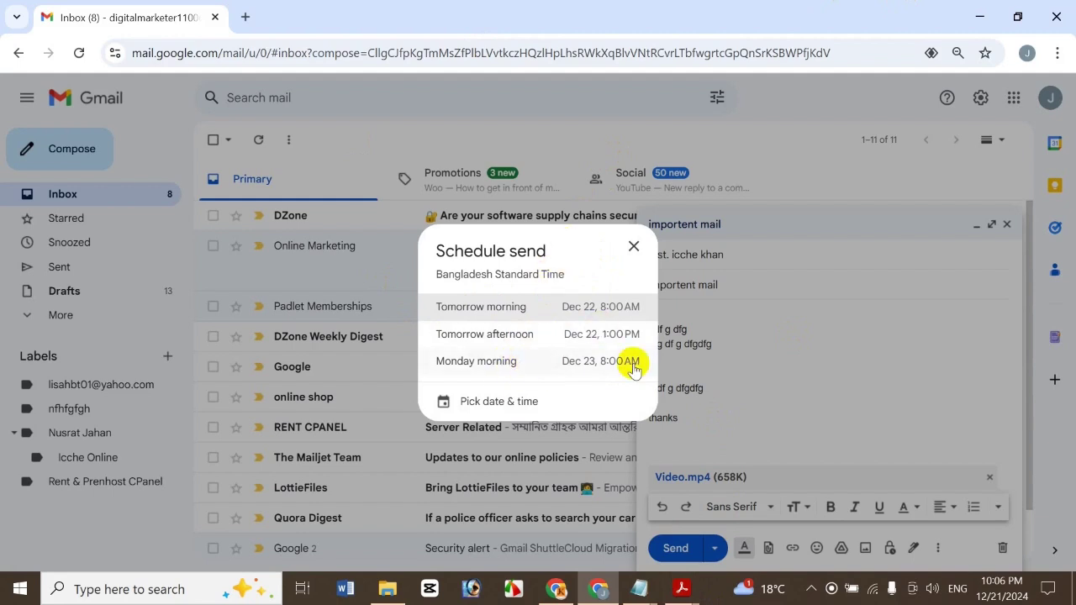
click(992, 593)
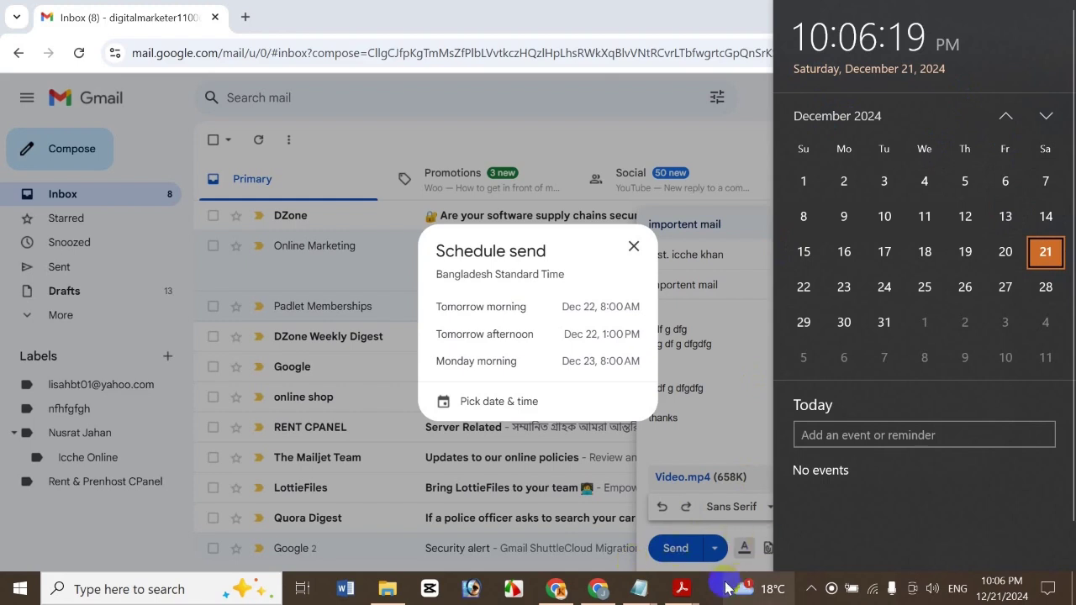
click(656, 467)
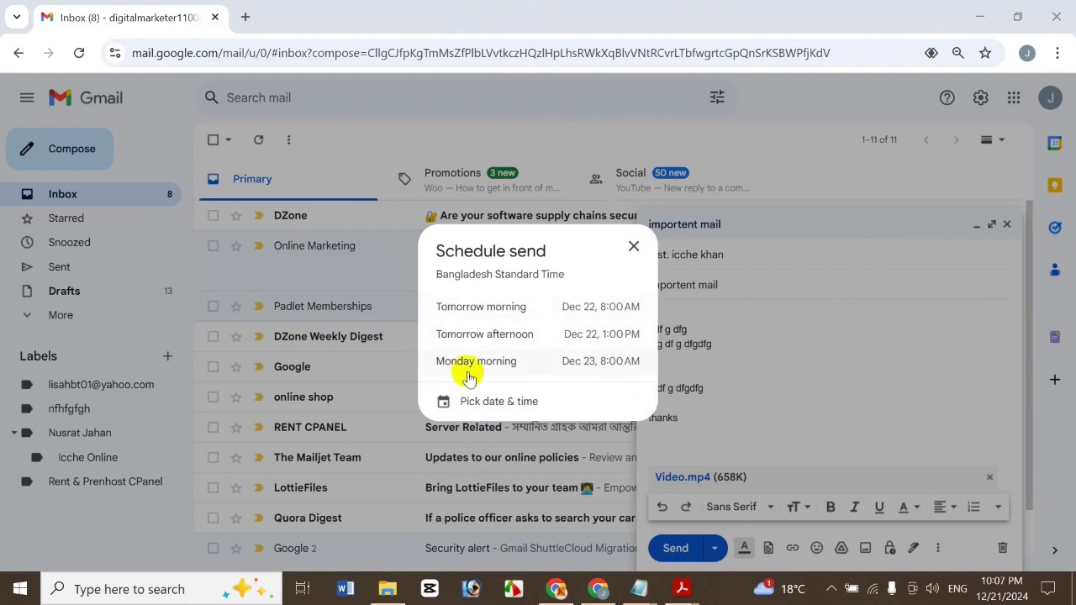
- Schedule the message with a custom date and time of Dec 26, 2024 at 11:50 PM
click(494, 411)
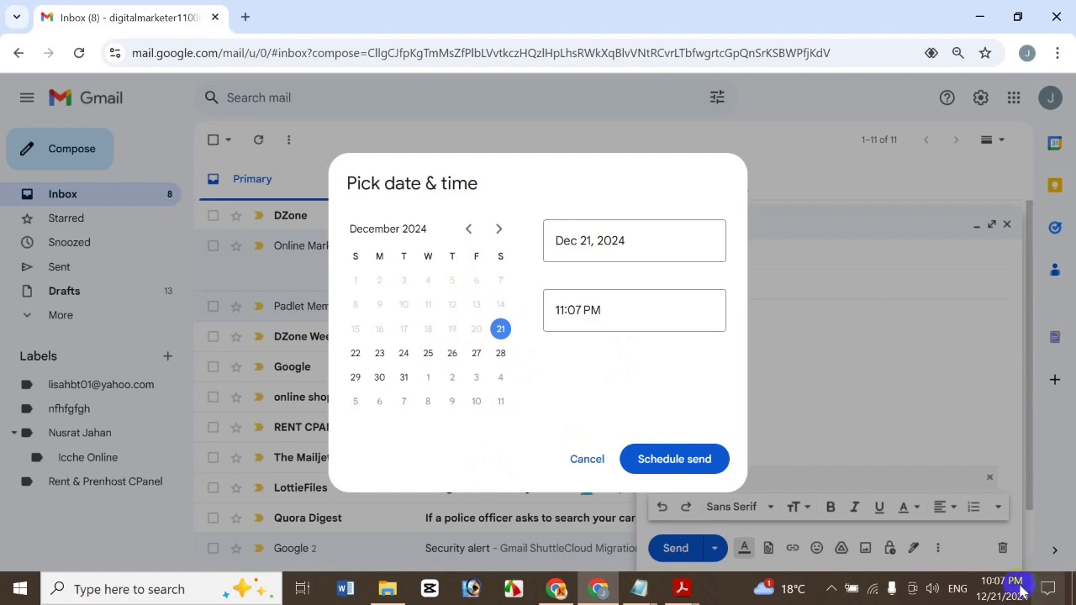
click(452, 355)
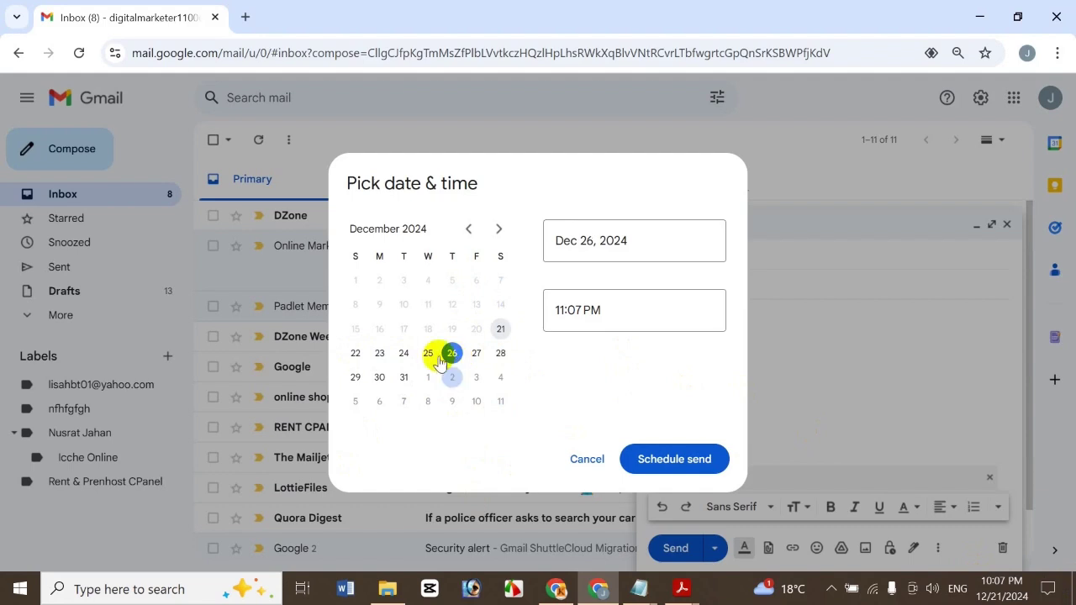
click(569, 312)
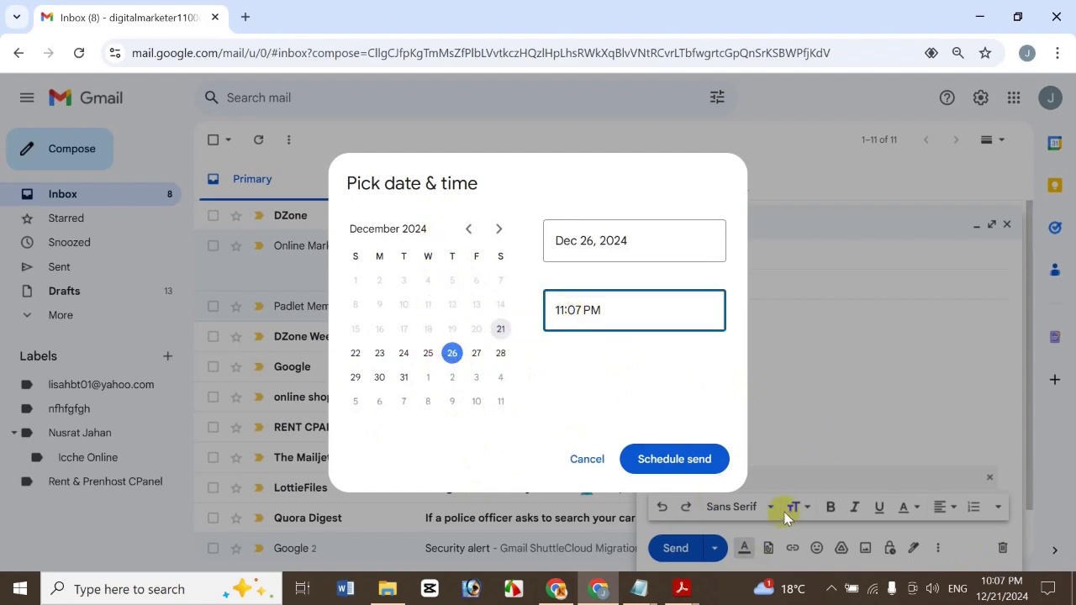
key(BackSpace)
text(1)
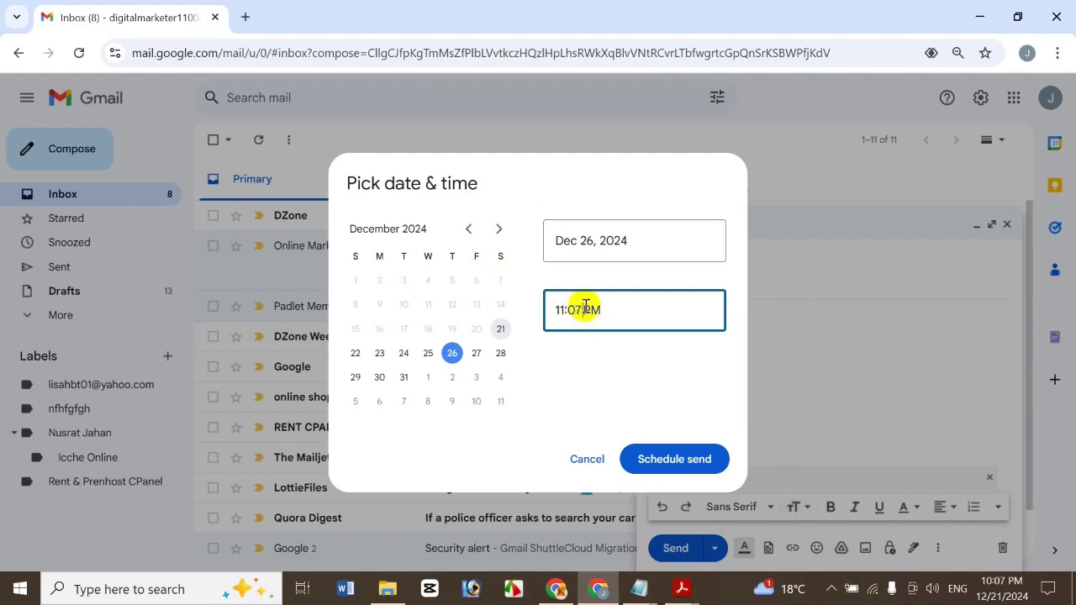
key(BackSpace)
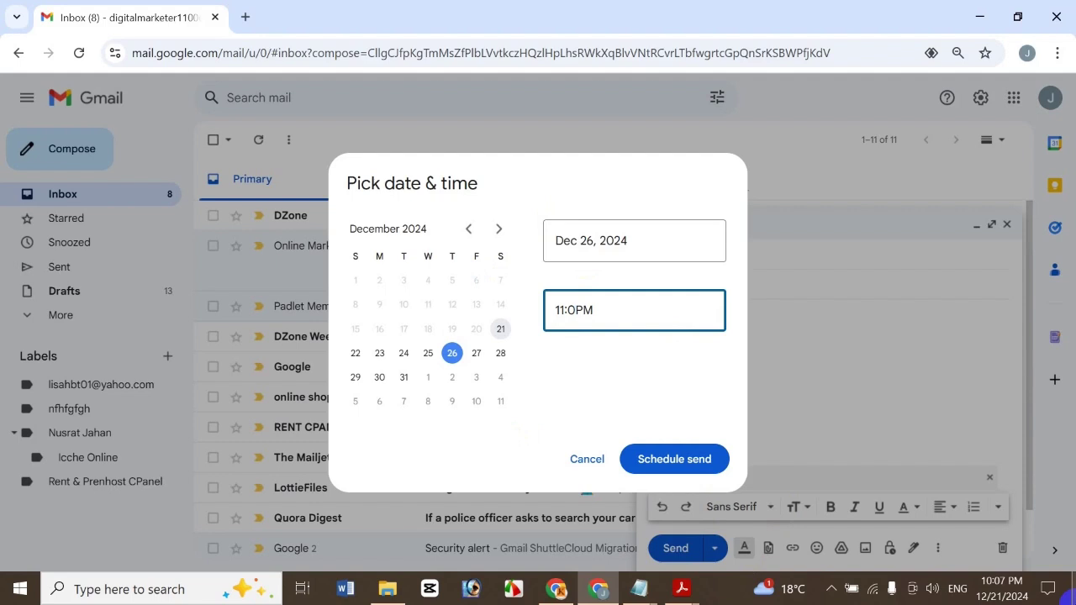
key(BackSpace)
text(50)
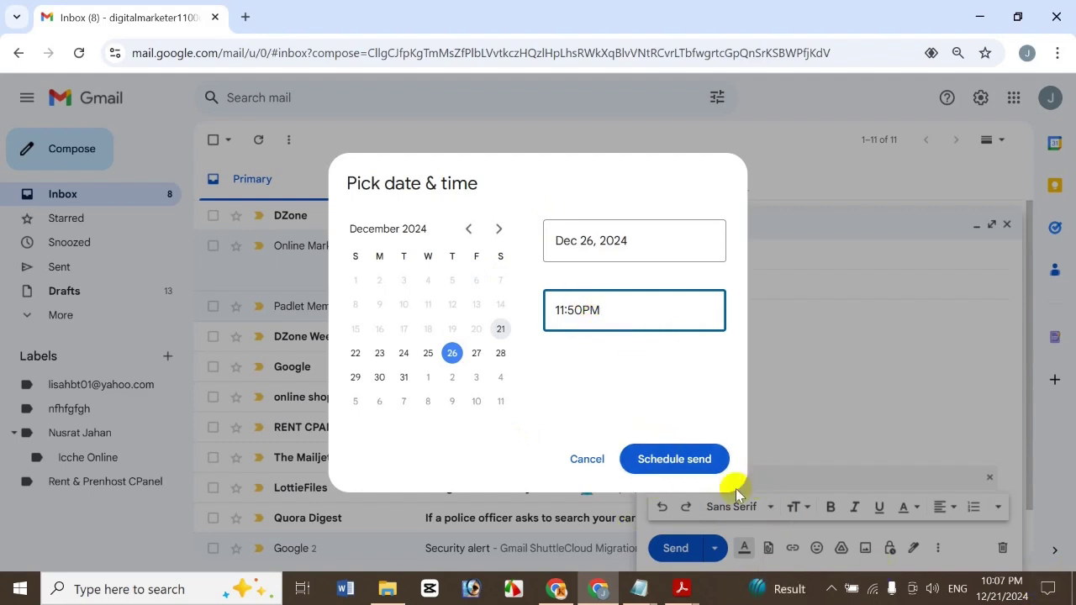
click(688, 468)
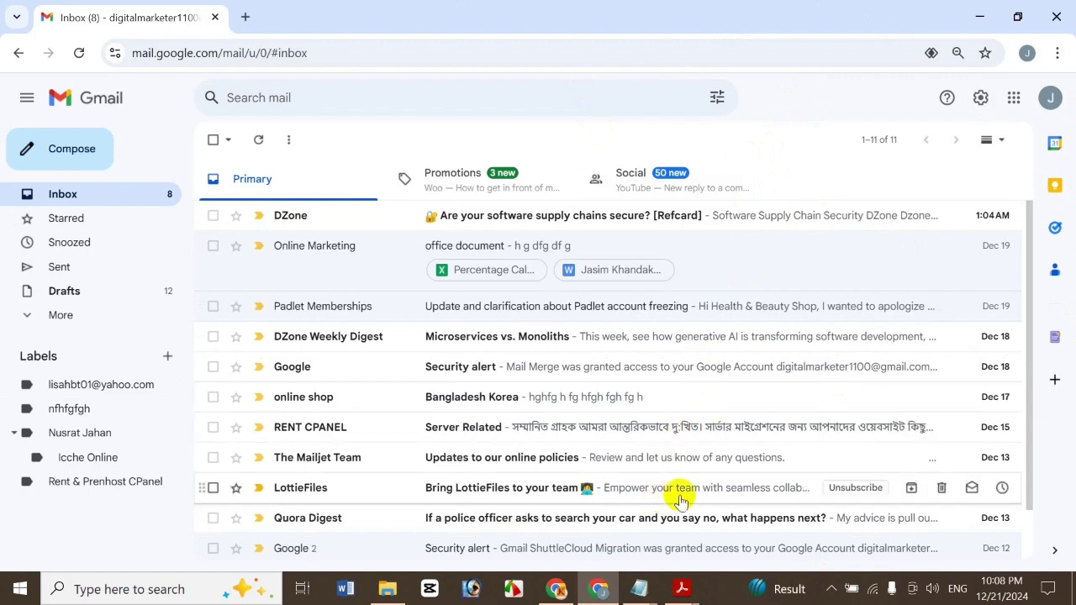
- Switch to the "How To Schedule An Email In Gmail" PDF in Acrobat to show its title page, and minimize the document window
mouse_move(683, 583)
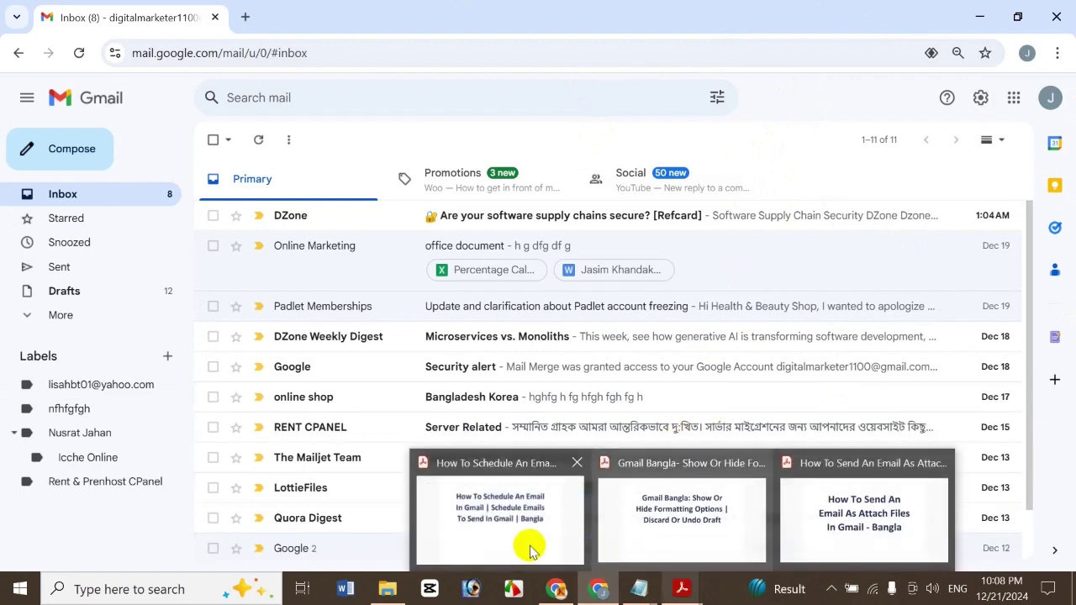
click(526, 545)
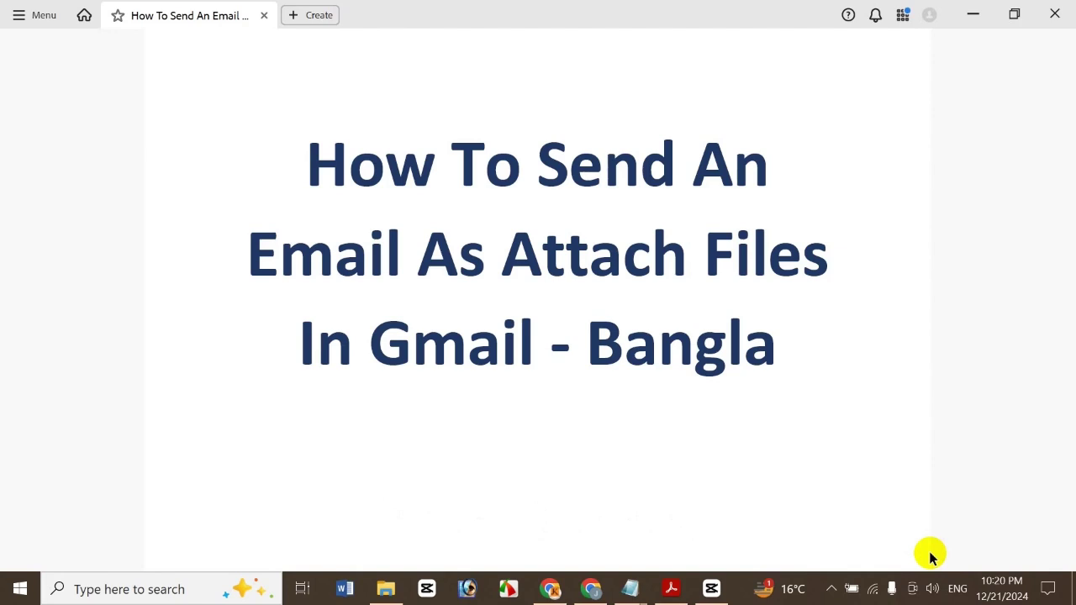
click(973, 14)
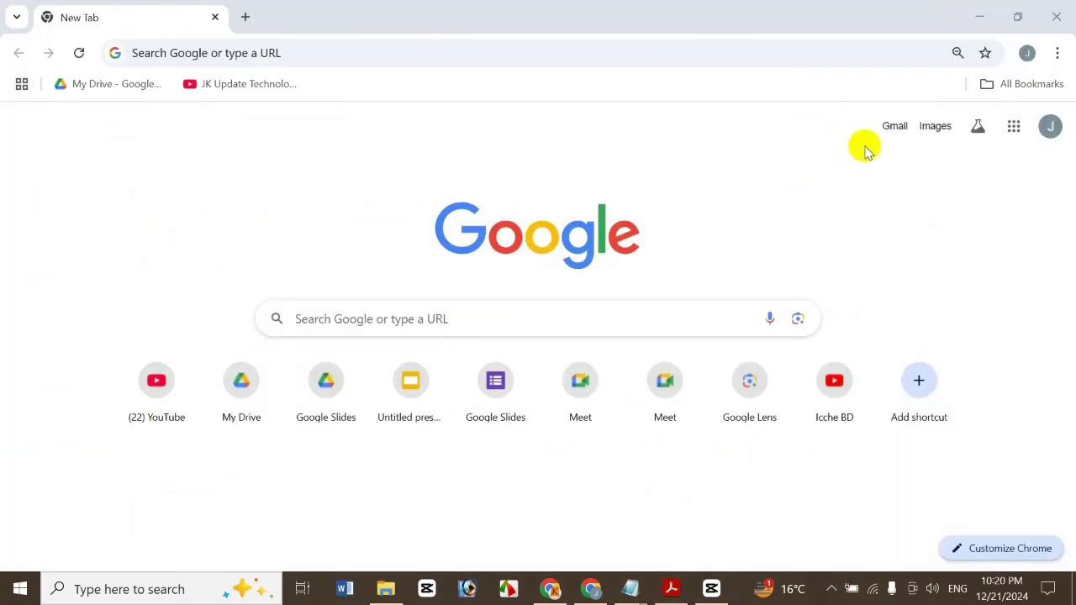
- Open Gmail in Chrome and start a new message, closing the duplicate empty compose window
click(1014, 126)
click(936, 212)
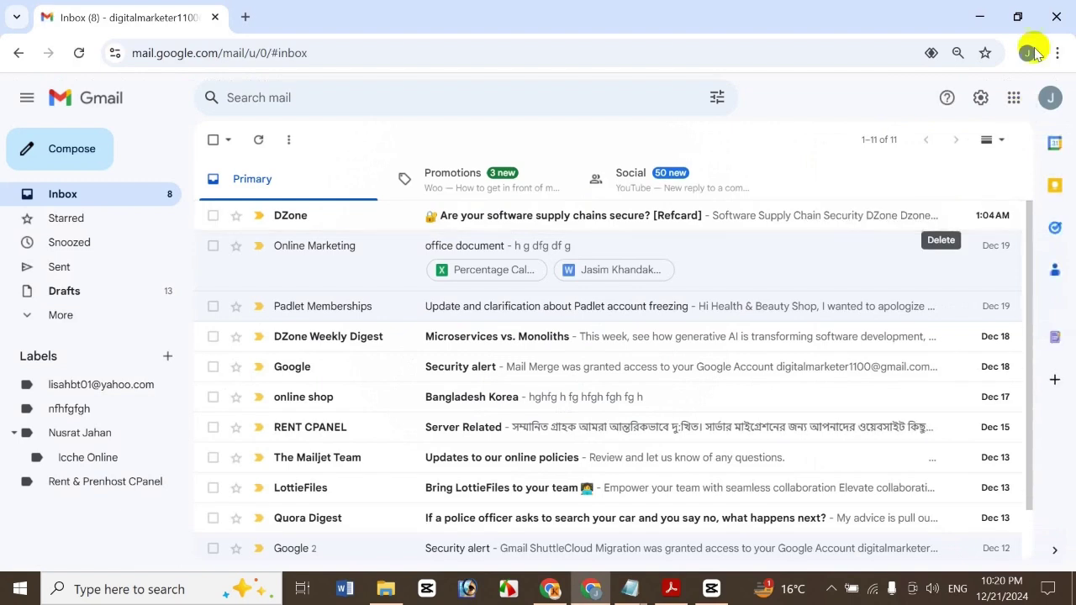
click(61, 150)
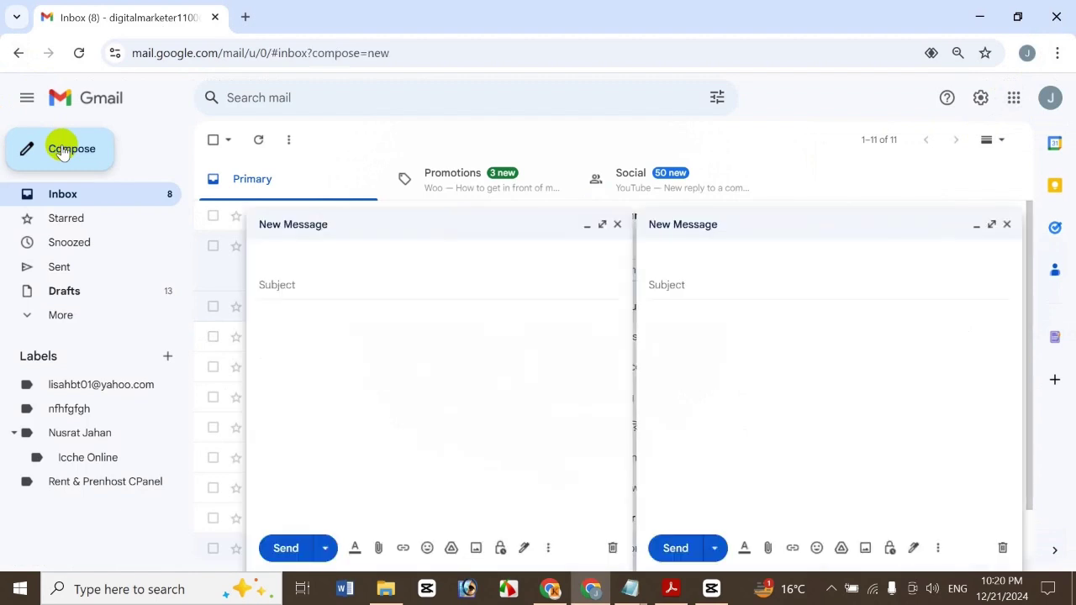
click(617, 224)
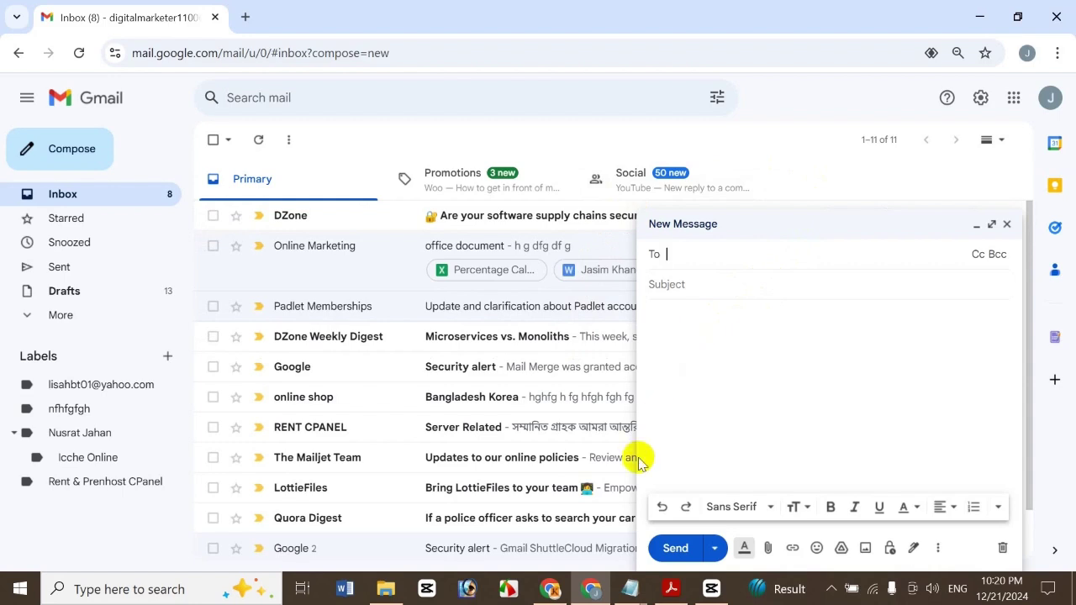
- Add the suggested individual contact as the recipient and set the subject to "news mail"
text(i)
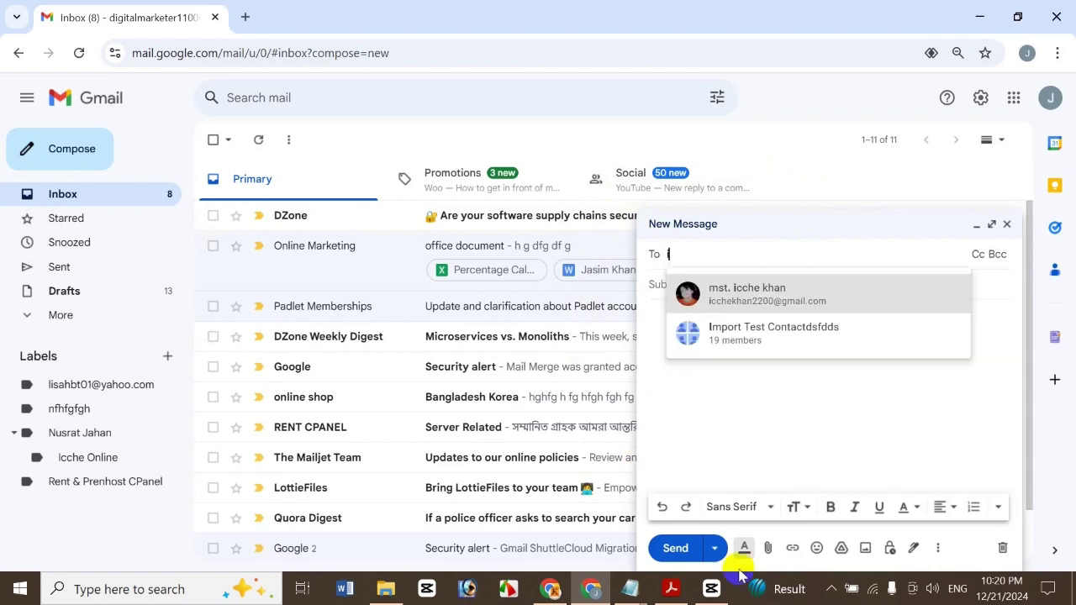
click(789, 294)
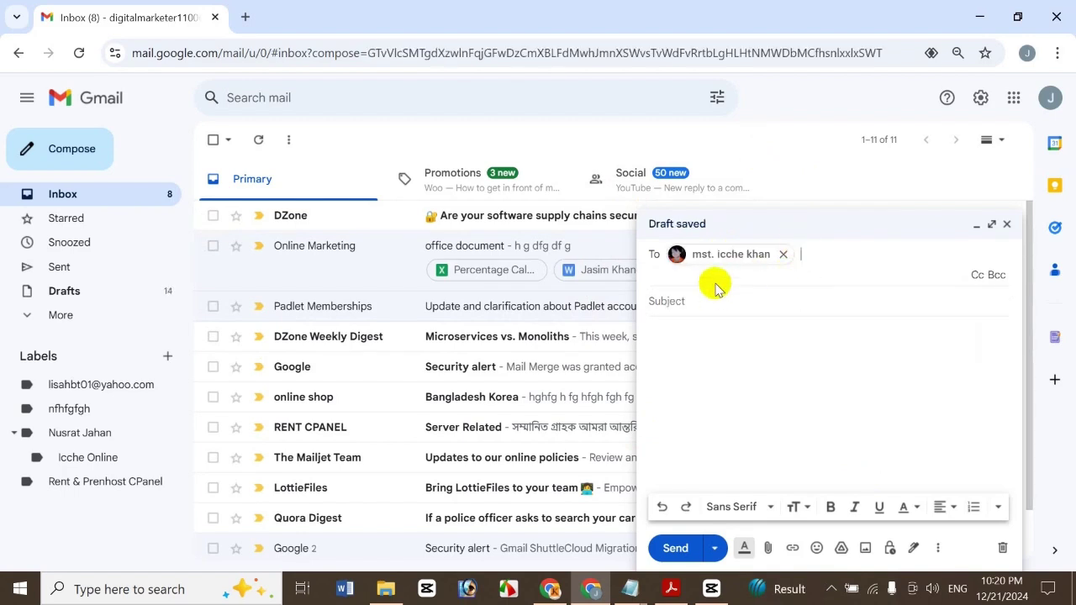
click(698, 309)
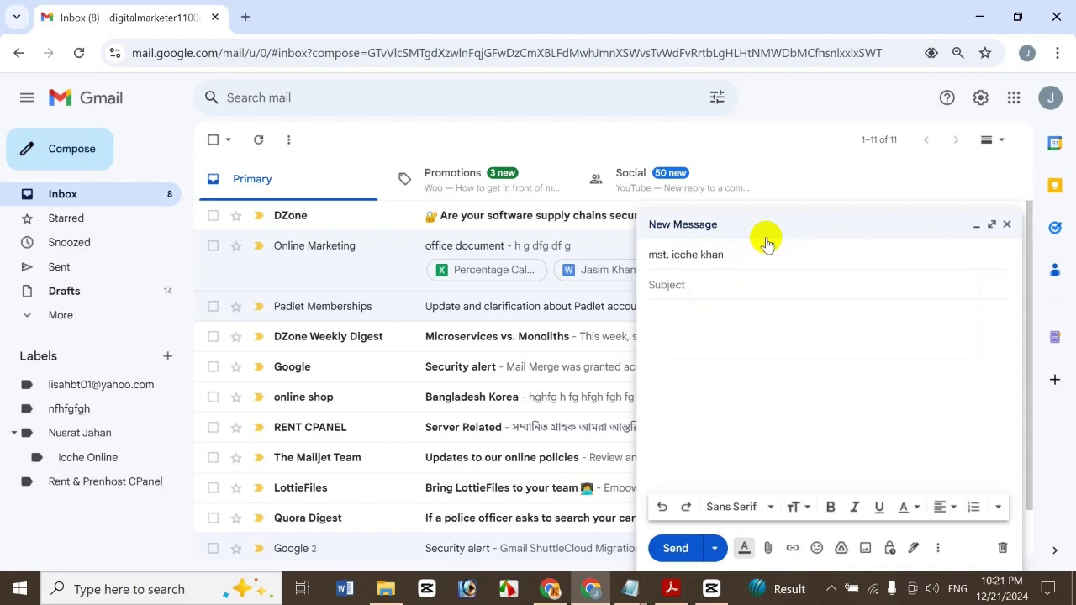
text(news)
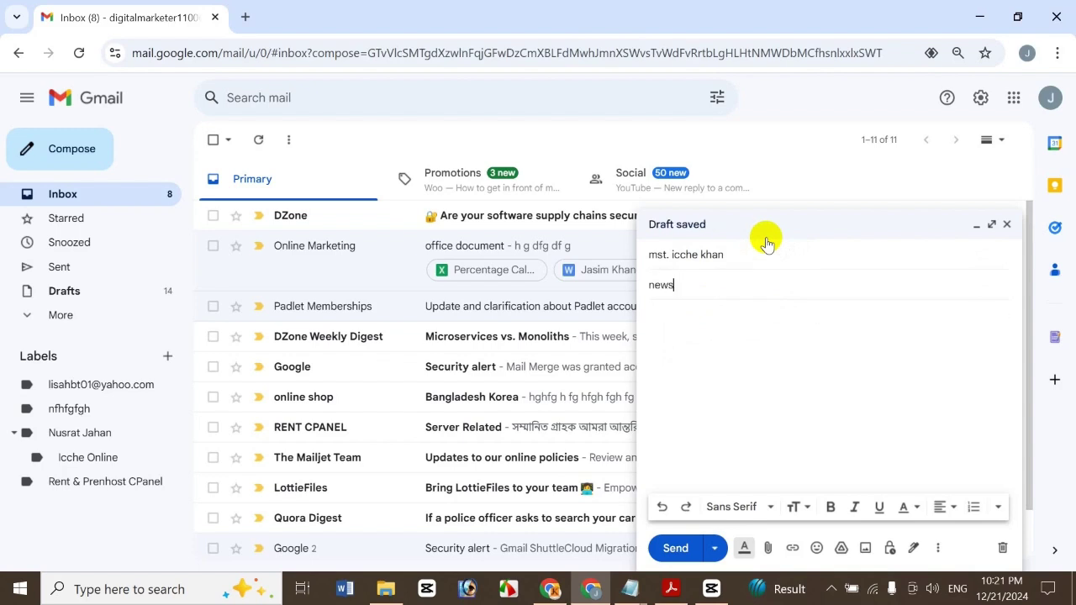
text( mai)
key(BackSpace)
text(ai)
click(733, 325)
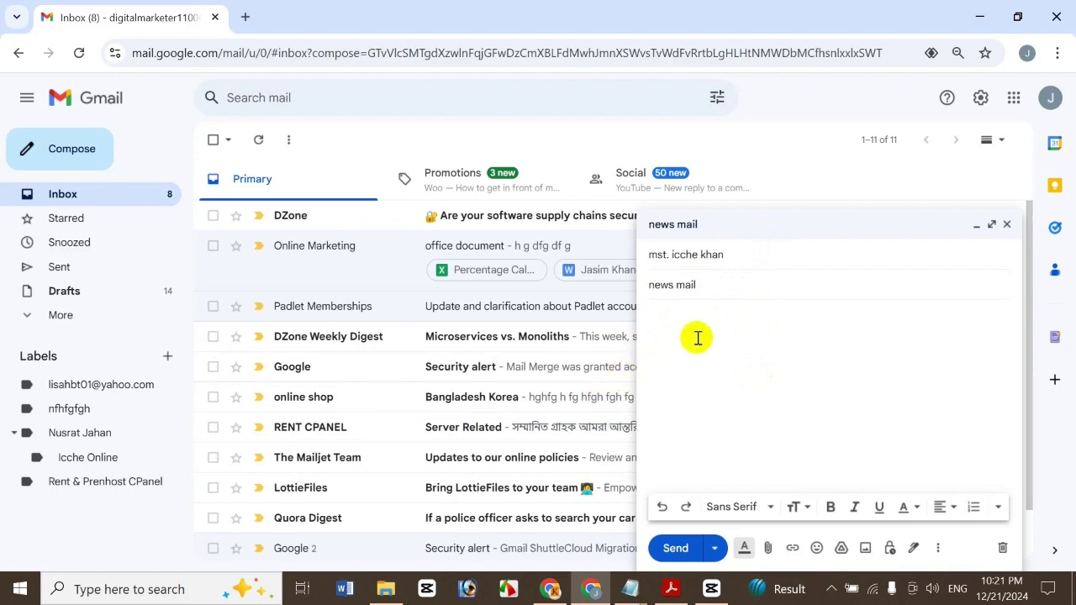
- Write the message body with "Hi", "How are you", the filler lines "fgfg gf fgfg" and "fg fg fgfggf", and the closing "thanks"
text(Hi )
text(How are)
text( you  )
text(fgfg  gf fgfg)
key(Return)
key(Return)
key(Return)
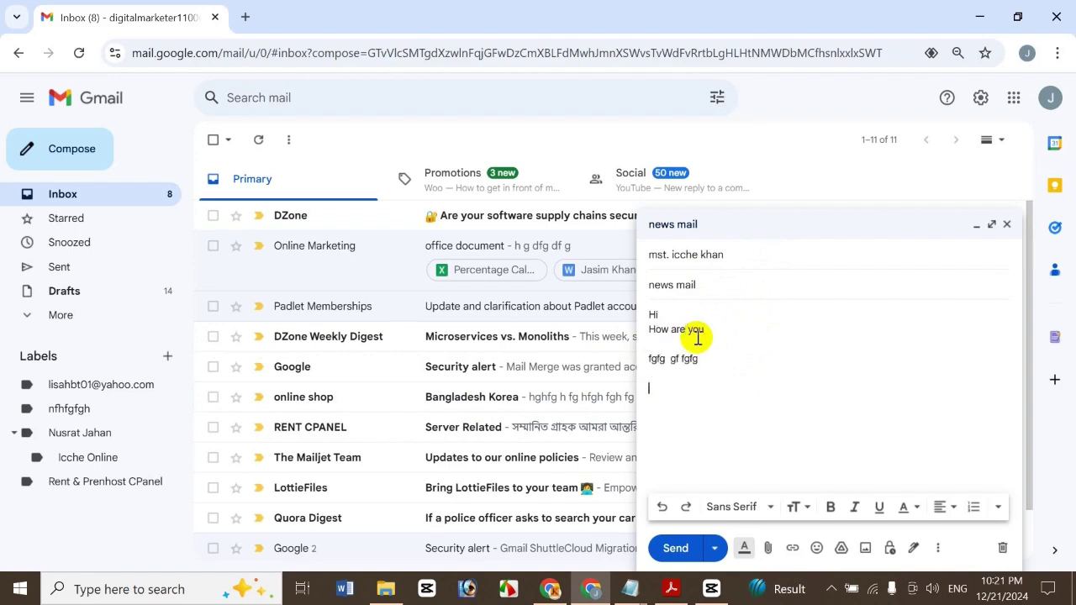
text(fg fg  fgfggf)
key(Return)
key(Return)
text(thanks)
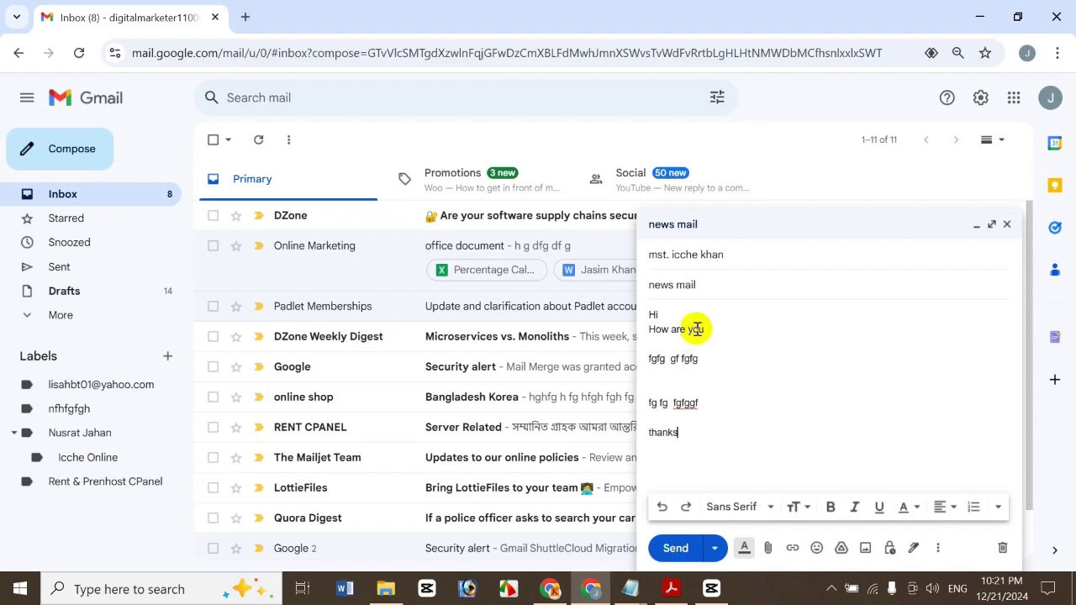
- Attach ICCHE.jpg, Percentage Calculation.xlsx and Video.mp4 from the "143 I LOVE U" folder to the message
click(769, 549)
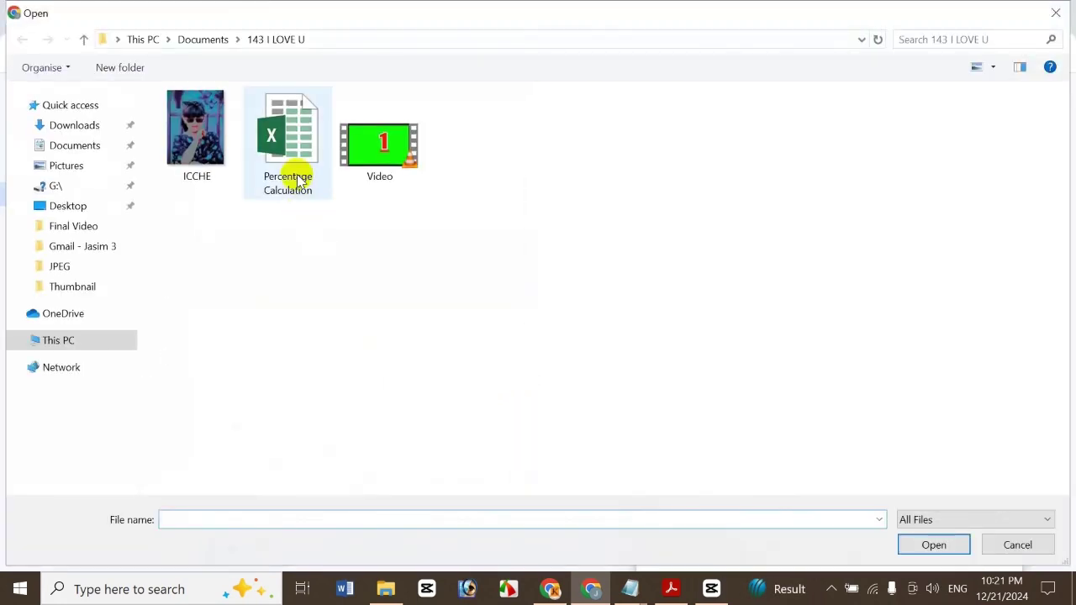
double_click(216, 131)
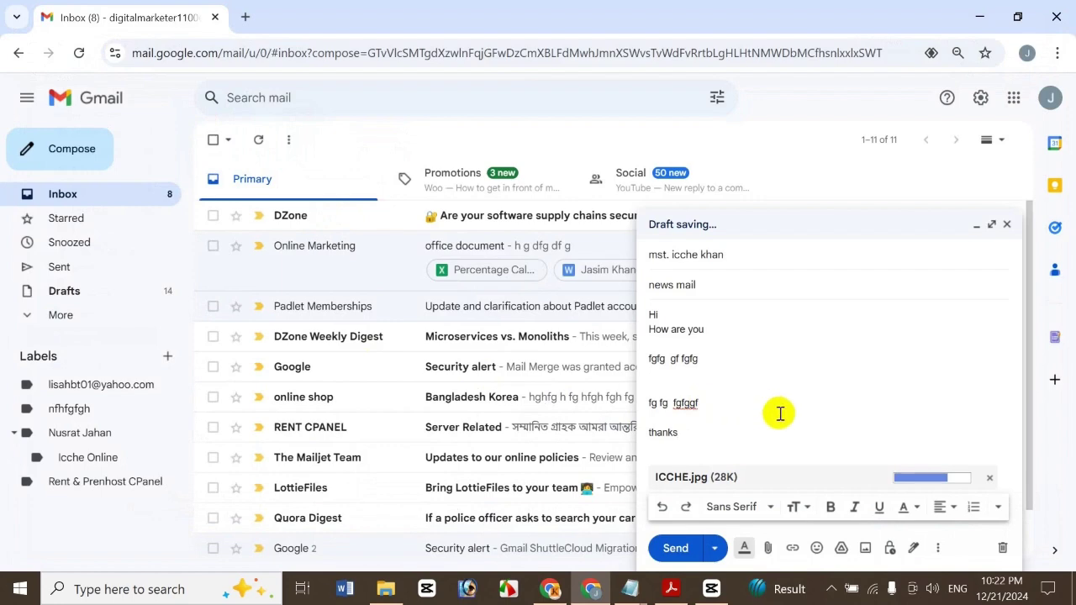
click(768, 548)
double_click(290, 172)
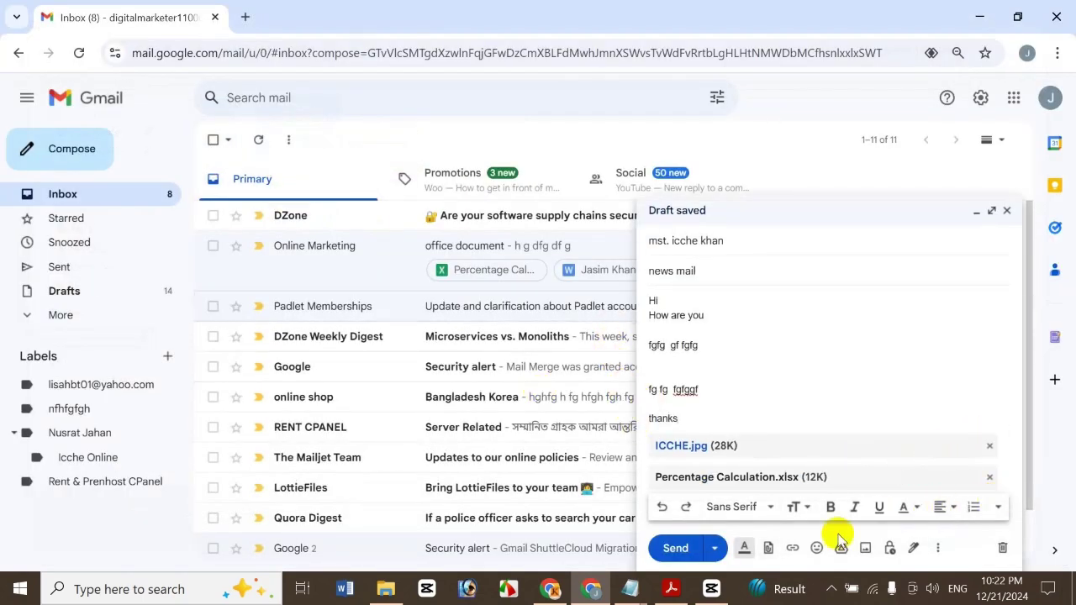
click(770, 548)
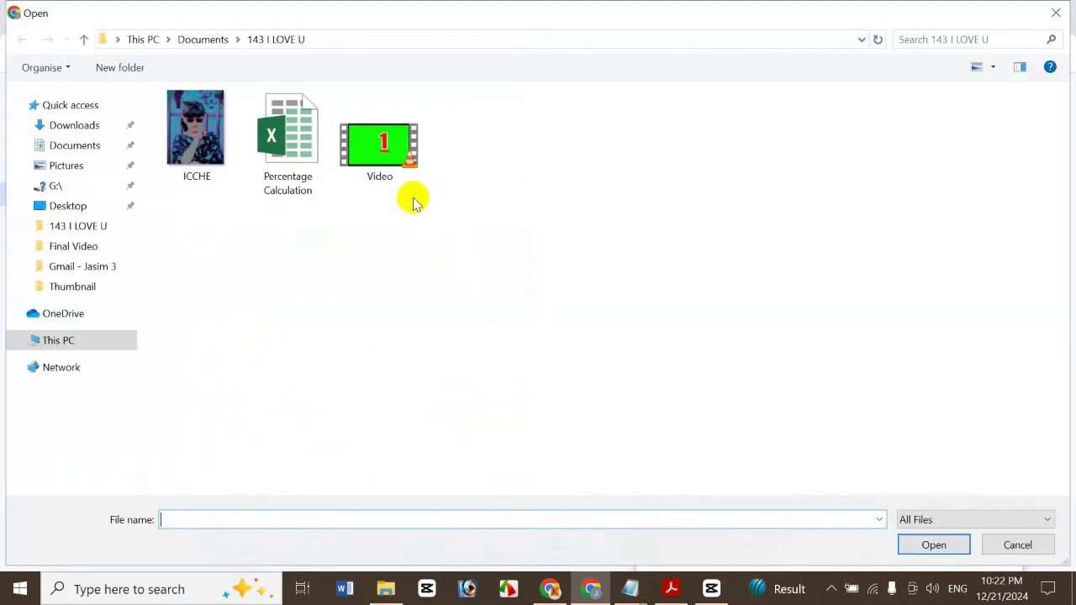
double_click(396, 138)
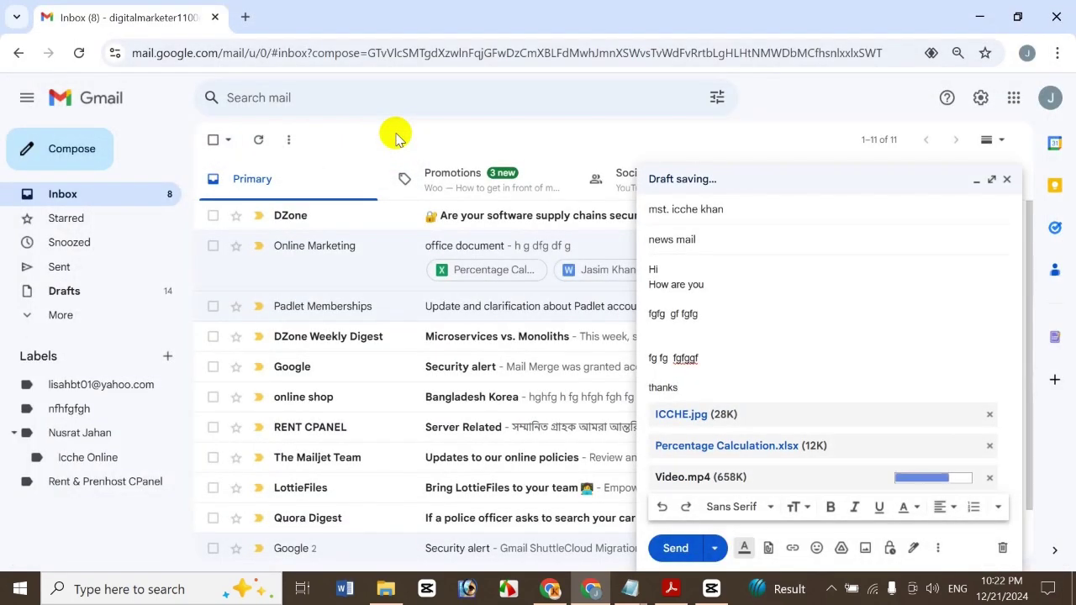
- Attach Community Post.txt from the Community Post folder in Documents, and remove it from the message again
click(770, 548)
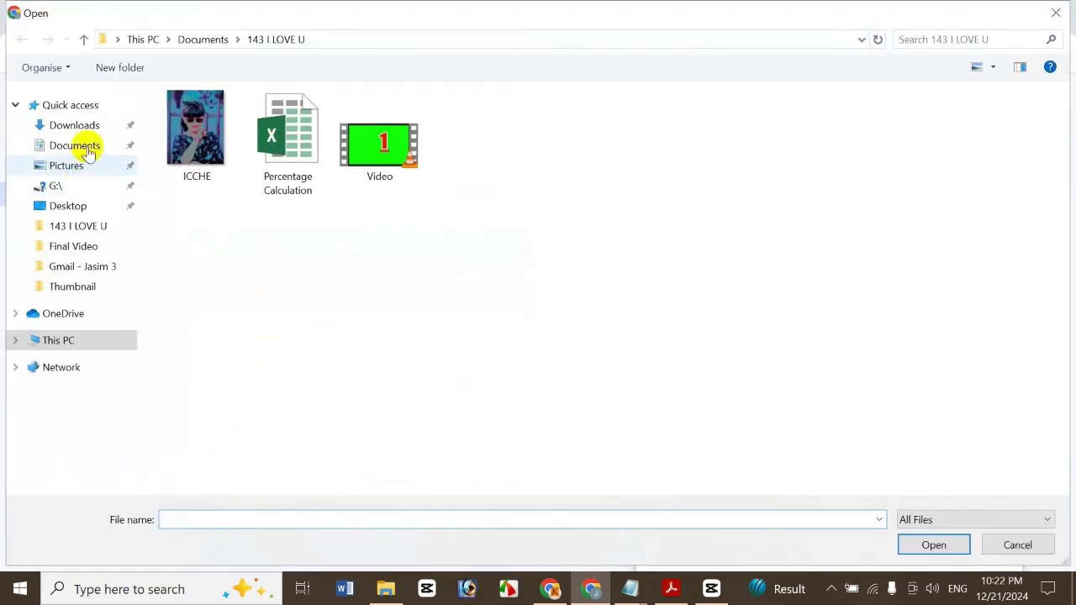
click(88, 152)
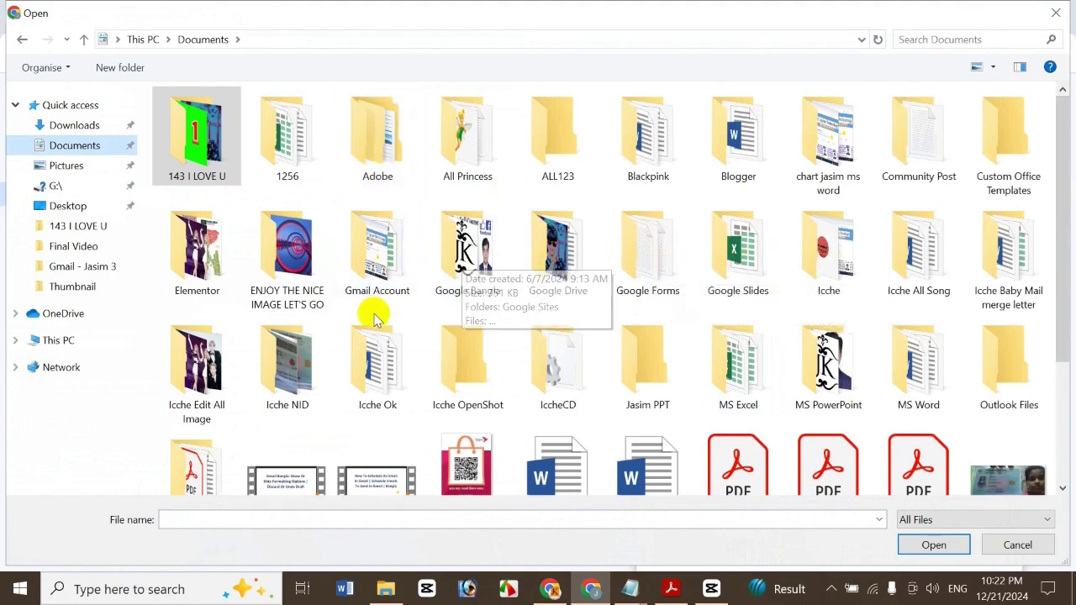
double_click(906, 122)
double_click(348, 137)
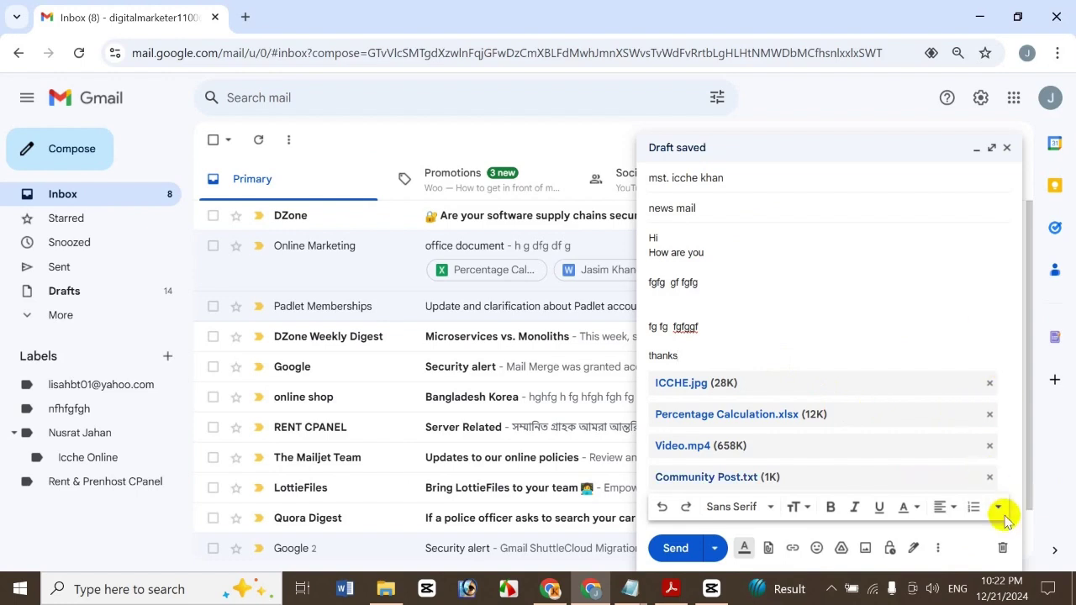
click(989, 478)
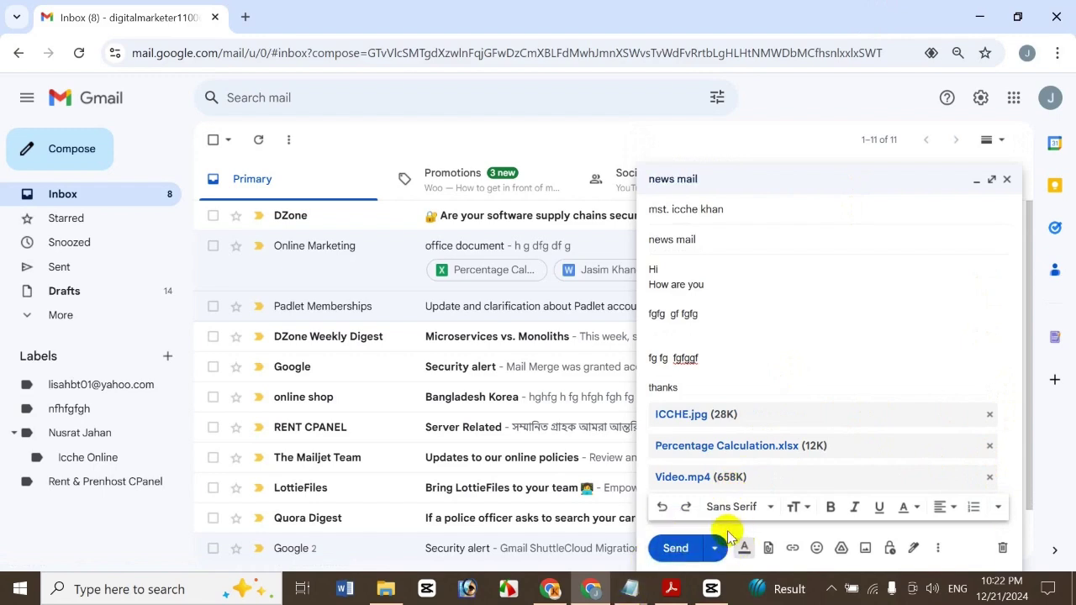
- Show the schedule send option, send the message immediately instead, and check it in the Sent folder before returning to the inbox
click(715, 555)
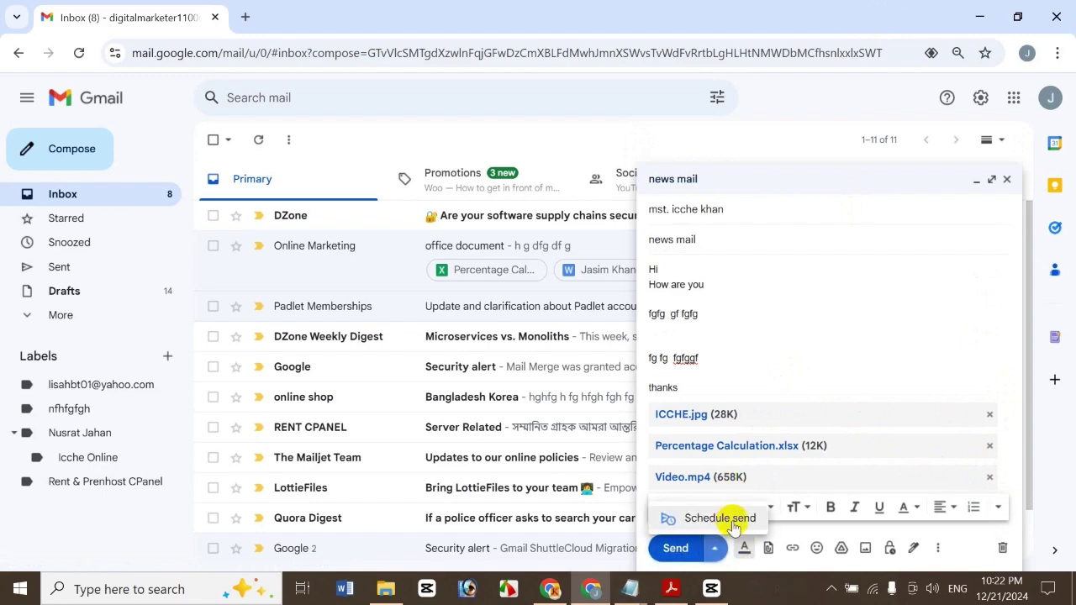
click(871, 362)
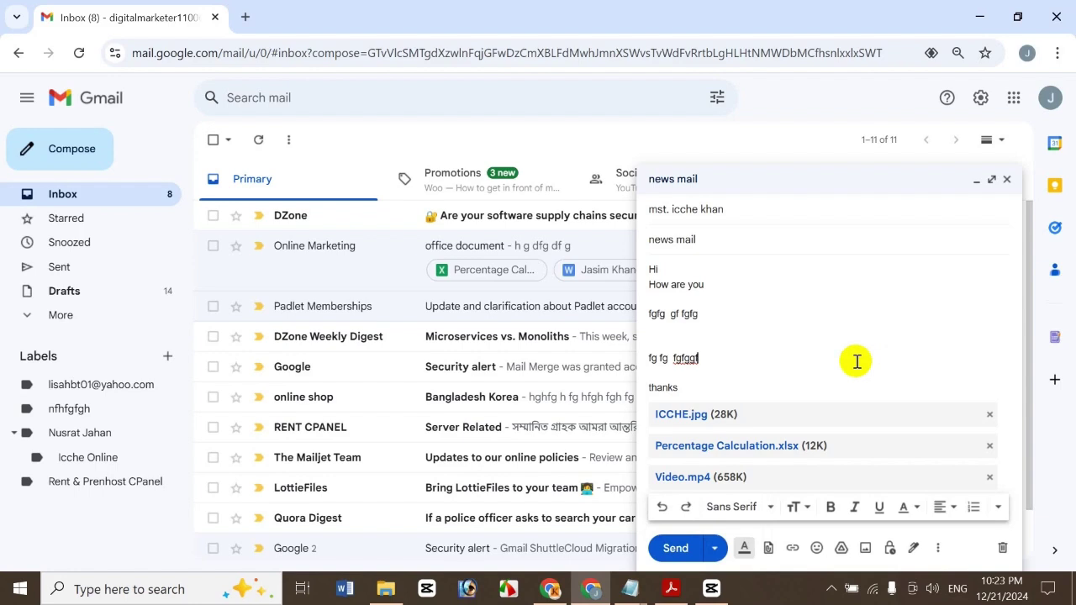
click(673, 542)
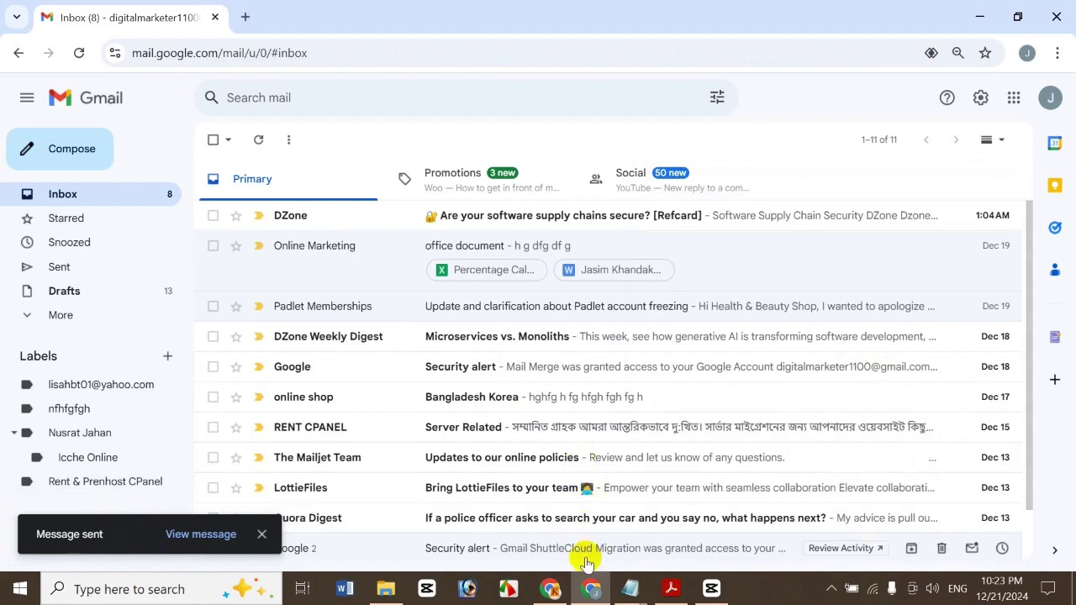
click(97, 274)
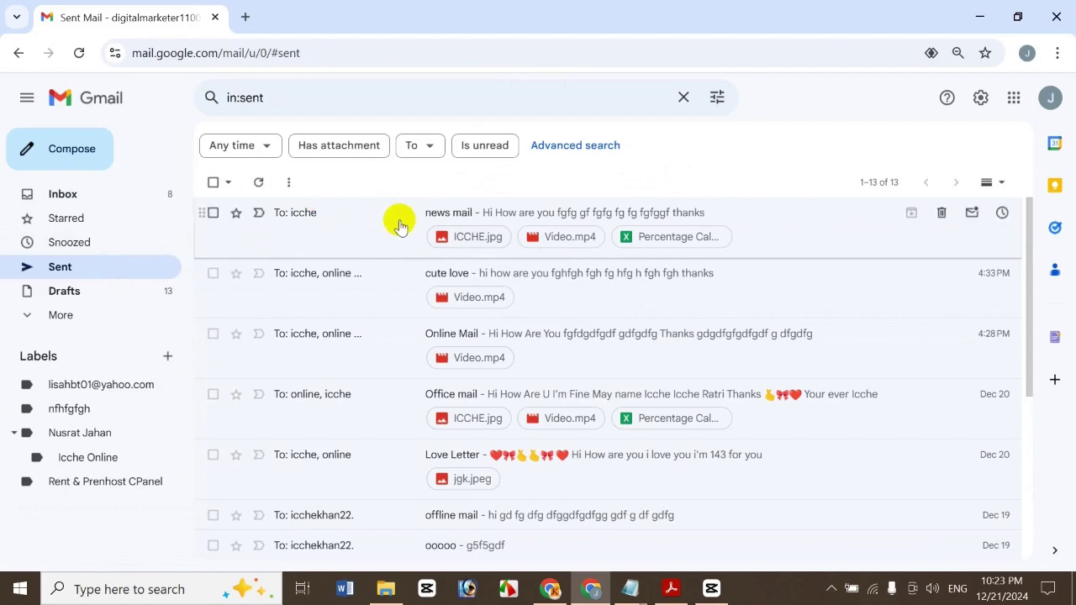
click(79, 193)
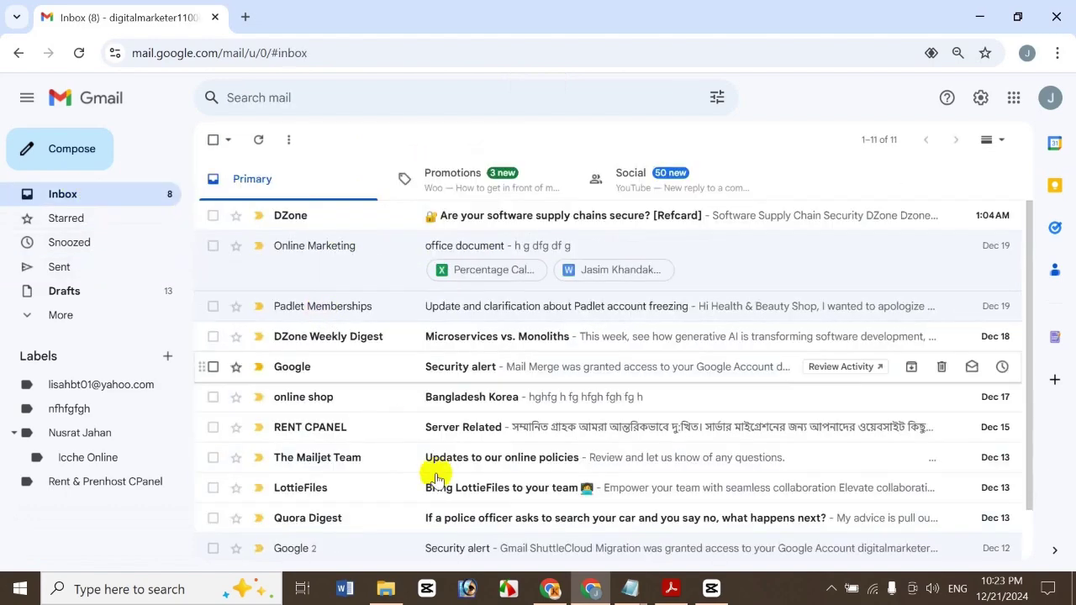
- Switch to the recipient's Chrome profile, go to its Gmail inbox, and open the received "news mail" message
click(550, 589)
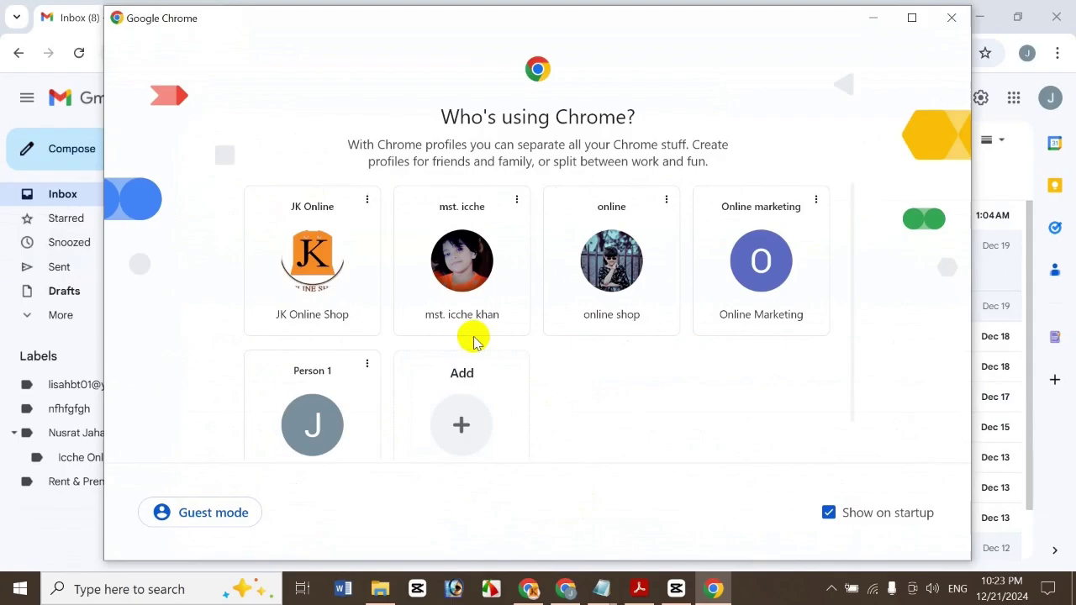
click(473, 284)
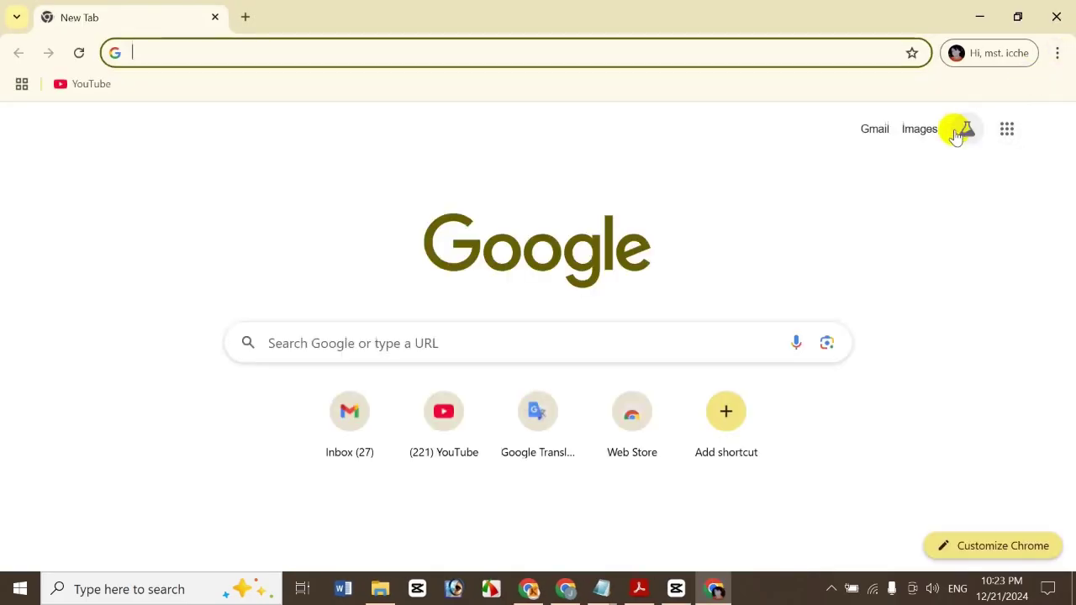
click(876, 133)
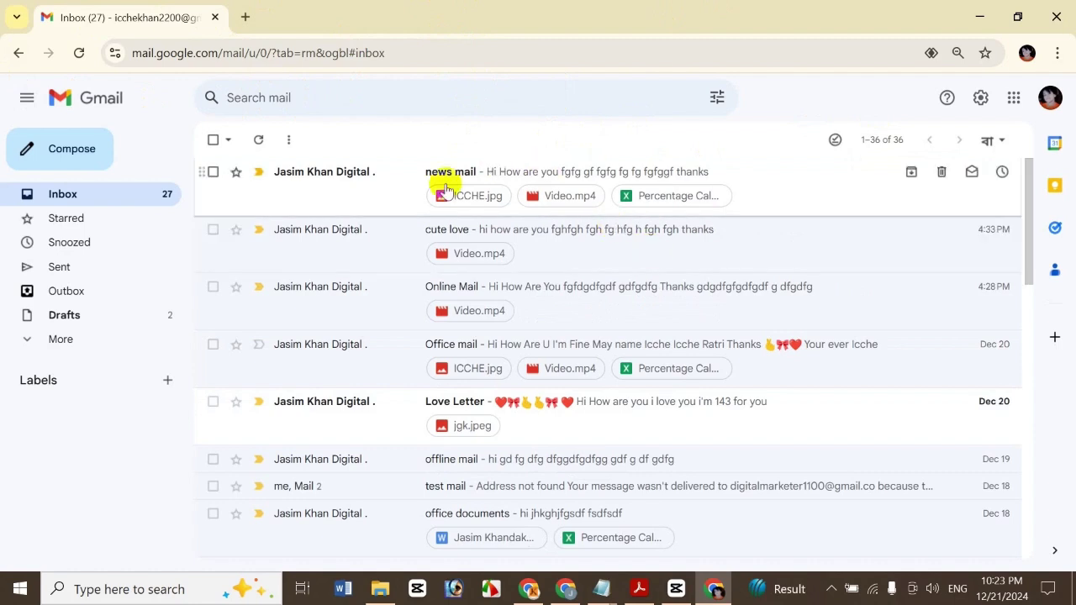
click(410, 195)
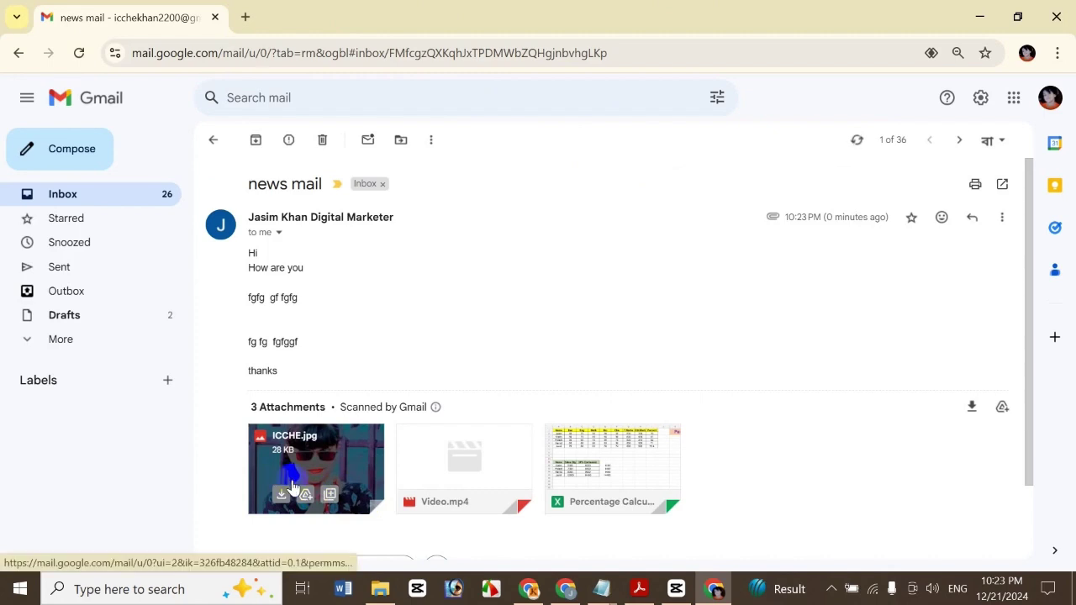
- Add the ICCHE.jpg attachment to Google Drive, and download Video.mp4, Percentage Calculation.xlsx and ICCHE.jpg to the computer
click(305, 494)
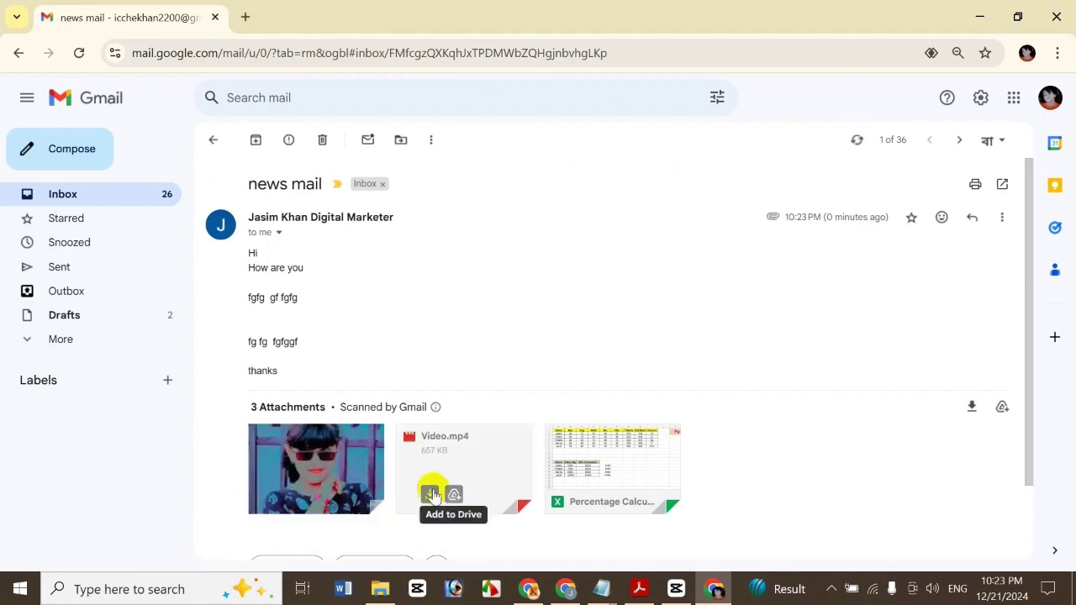
click(576, 493)
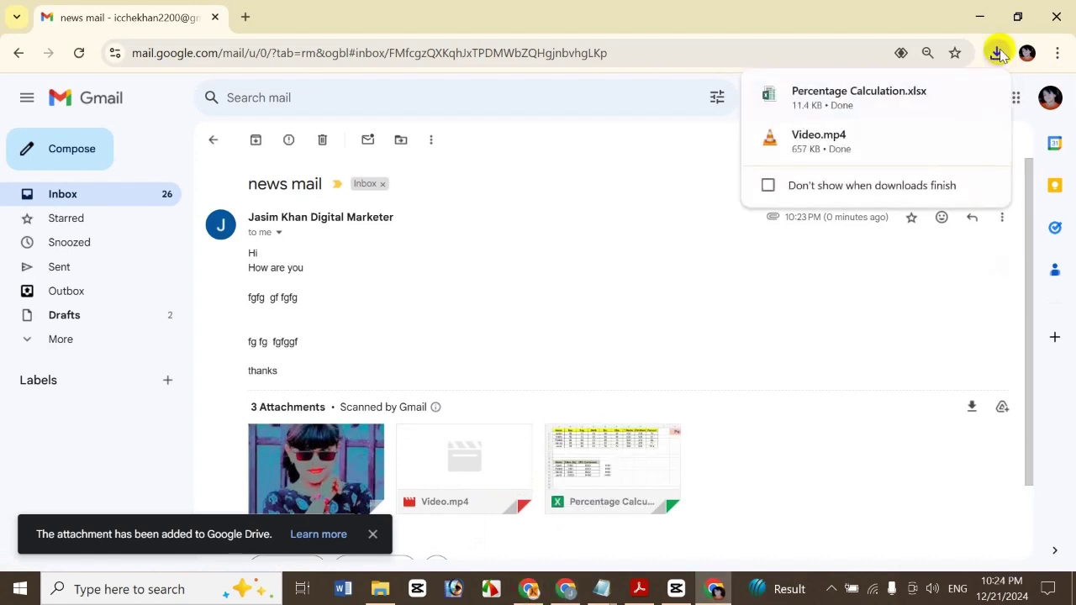
mouse_move(294, 511)
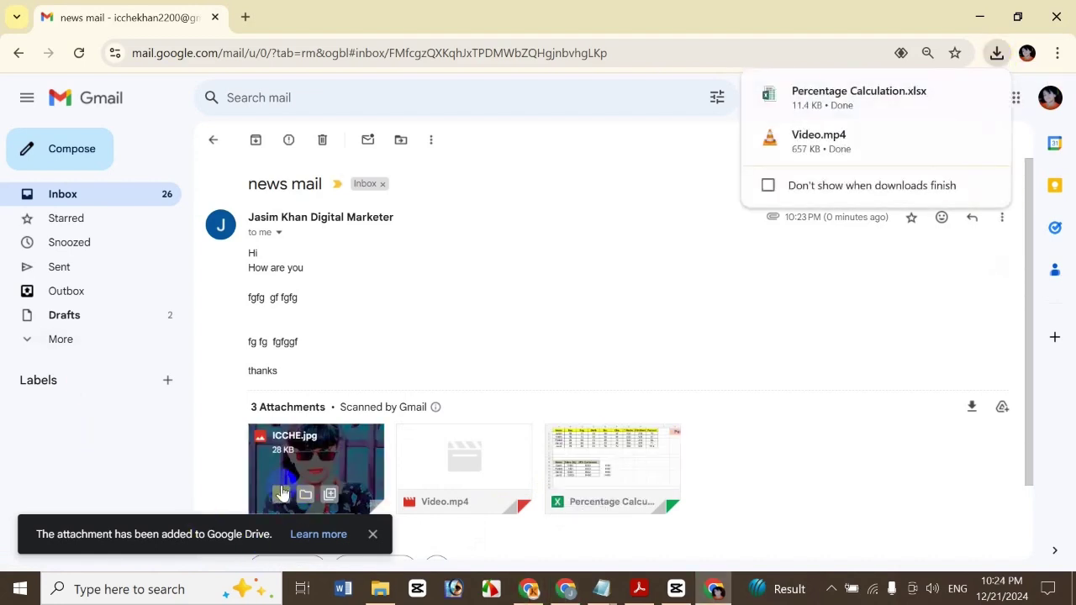
click(282, 493)
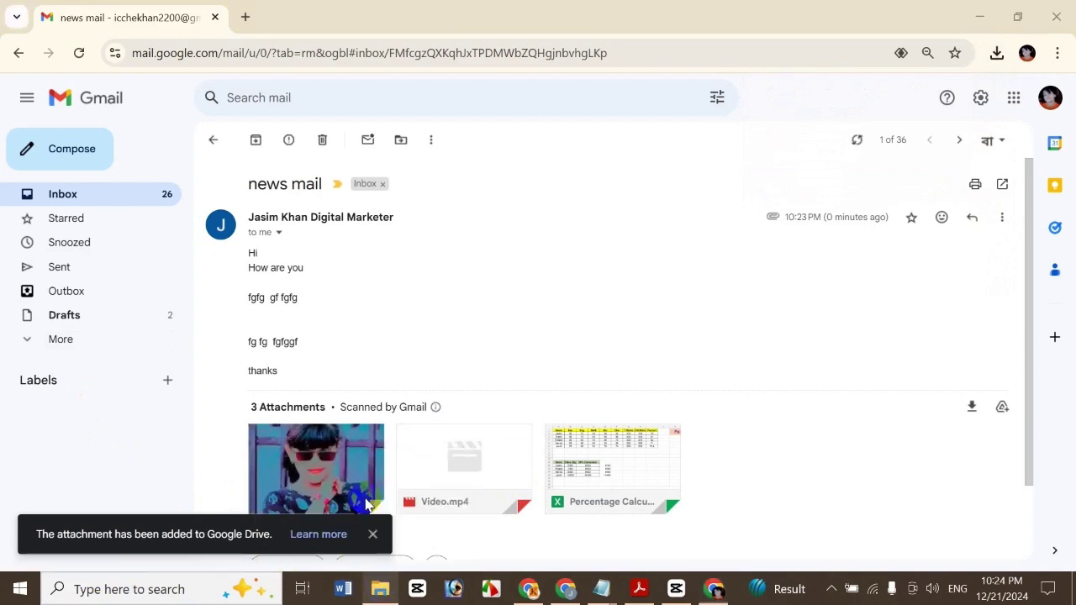
- Switch to the Downloads folder in File Explorer and delete the downloaded ICCHE, Percentage Calculation and Video files
click(380, 589)
click(68, 190)
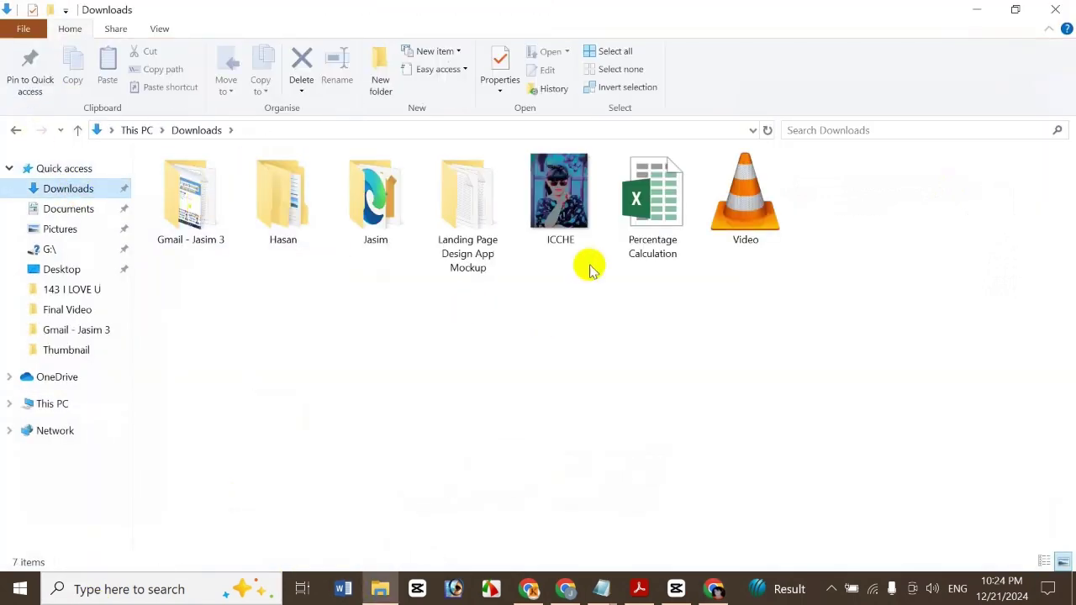
drag(840, 195, 528, 186)
key(Delete)
key(Return)
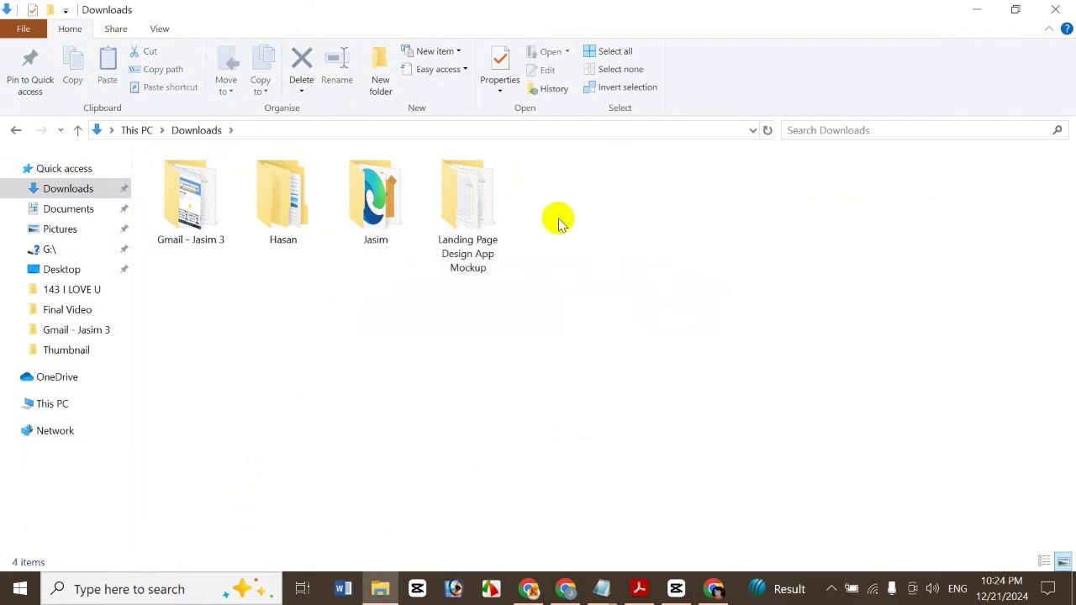
- Return to the received message in Chrome, and switch to the "How To Send An Email As Attach Files In Gmail" PDF in Acrobat
click(716, 592)
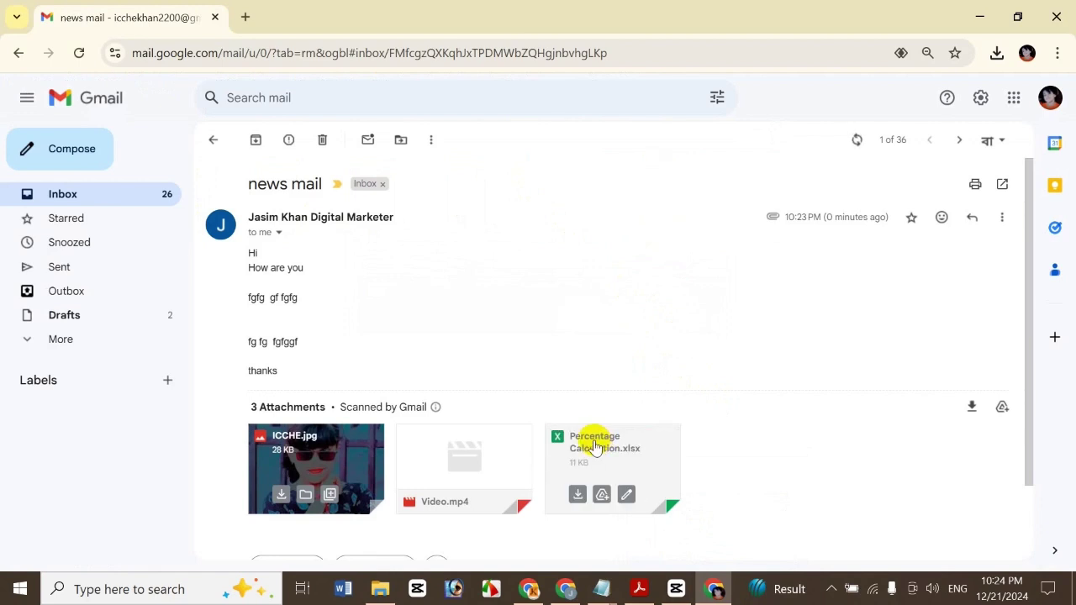
mouse_move(639, 588)
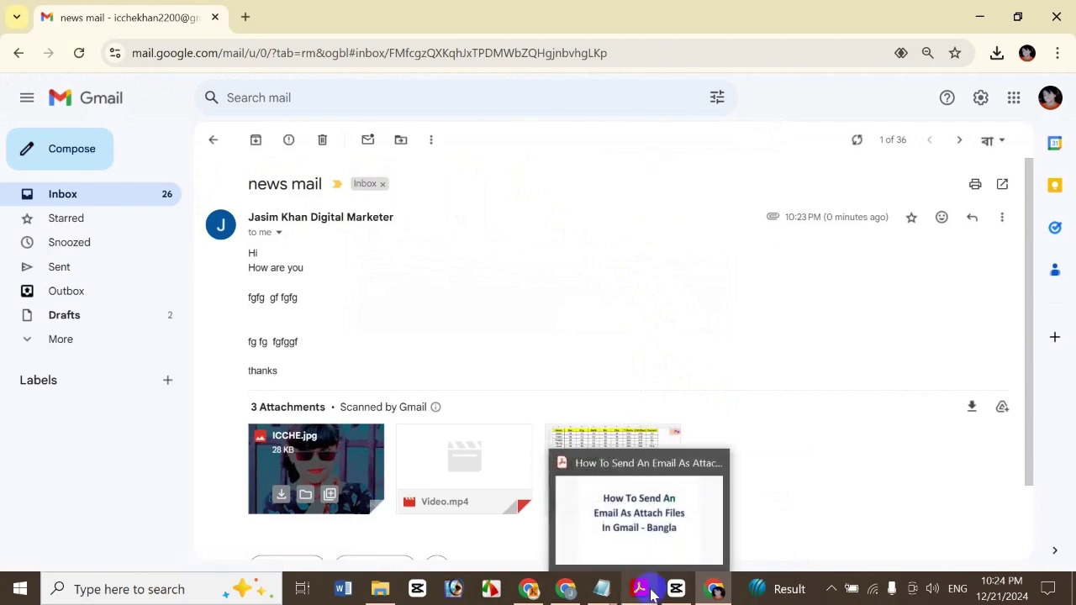
click(634, 528)
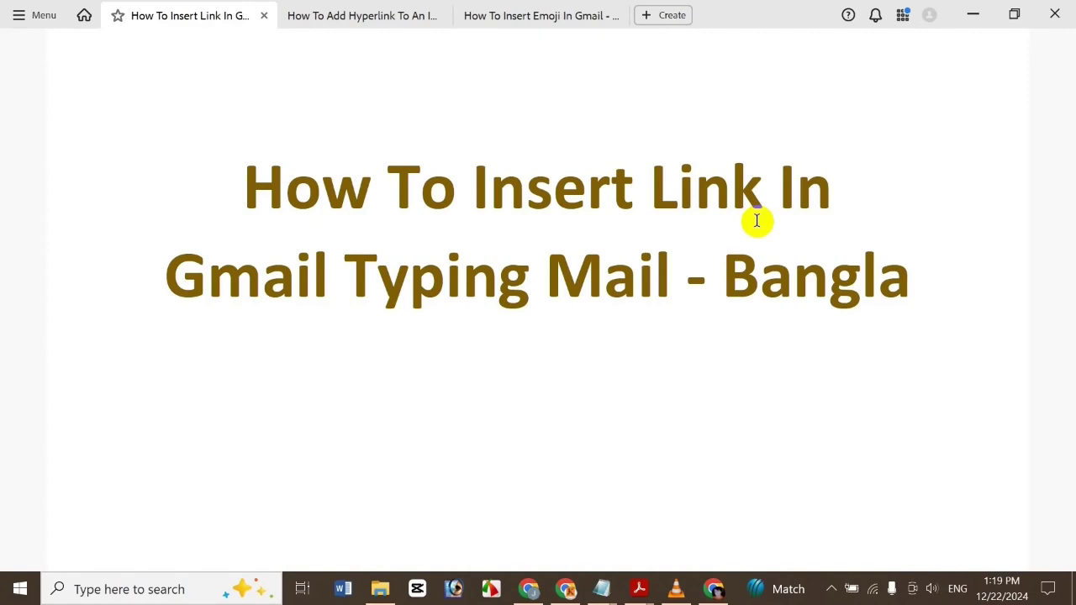
- Minimize the "How To Insert Link In Gmail" PDF, open Gmail in Chrome, and start a new message
click(974, 13)
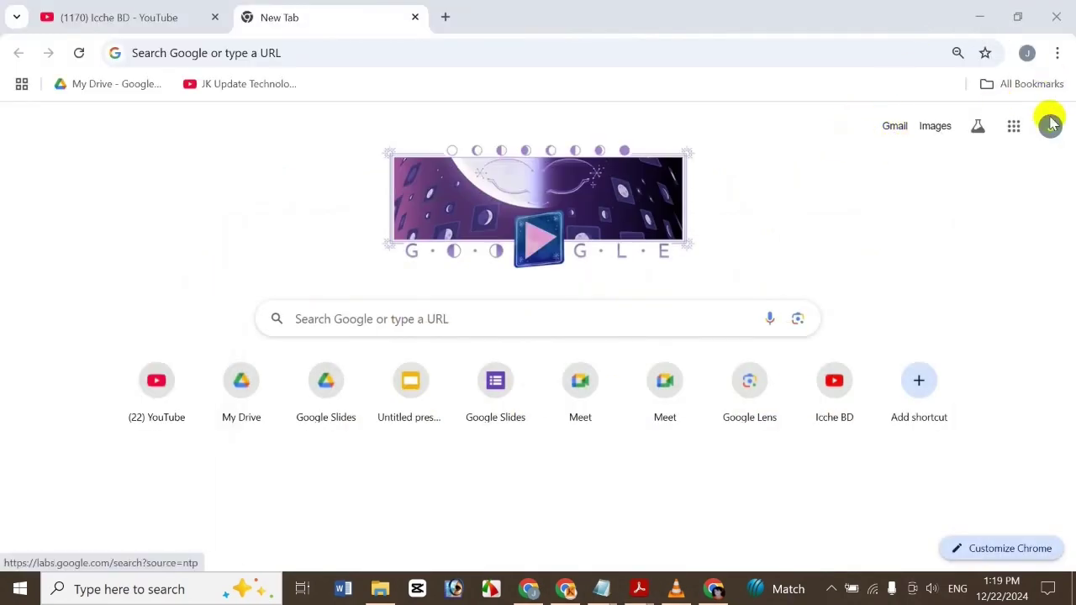
click(1014, 126)
click(933, 200)
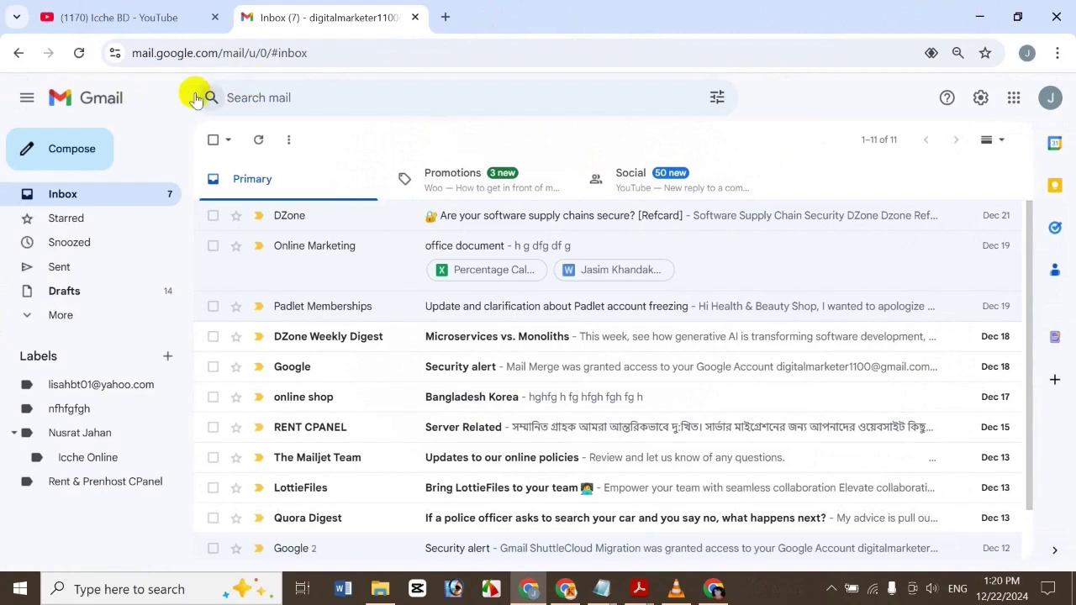
click(84, 146)
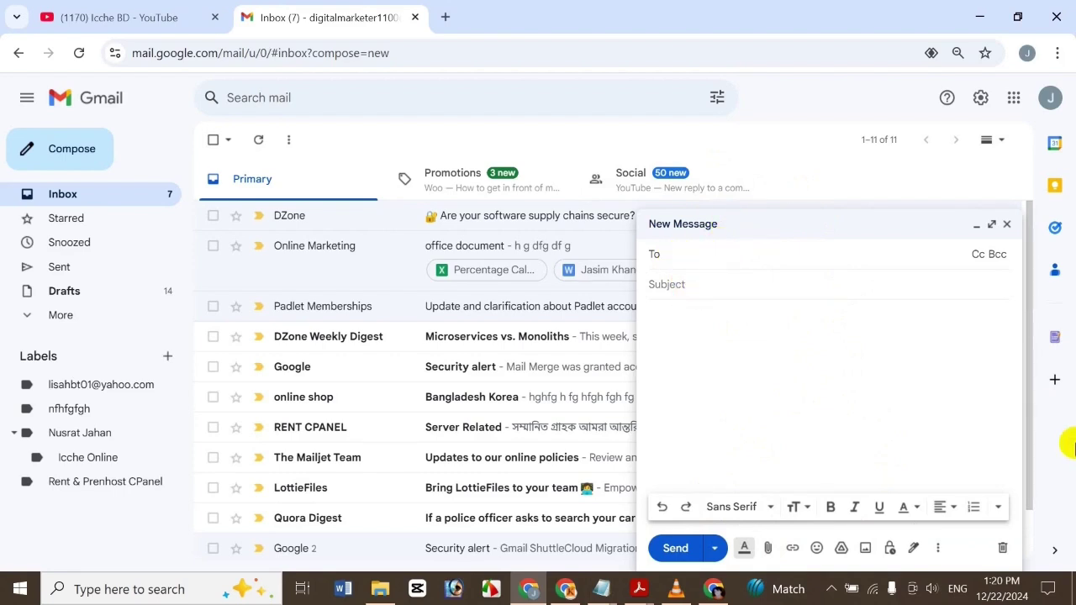
- Address the message to the suggested contact, with the subject "Just Mail" and several lines of filler text in the body
text(m)
click(733, 287)
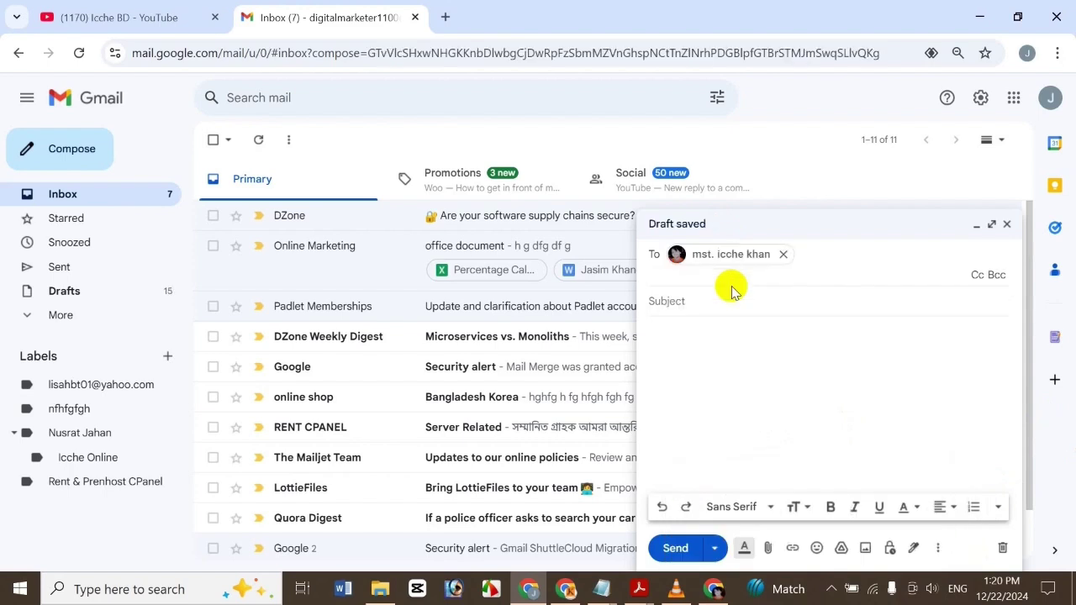
click(672, 306)
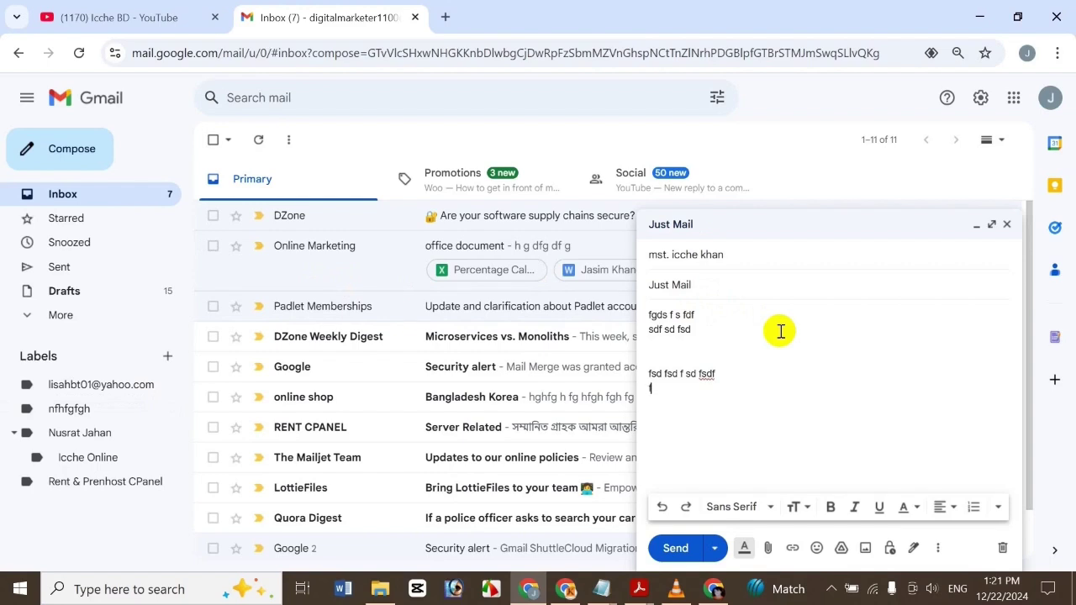
click(682, 340)
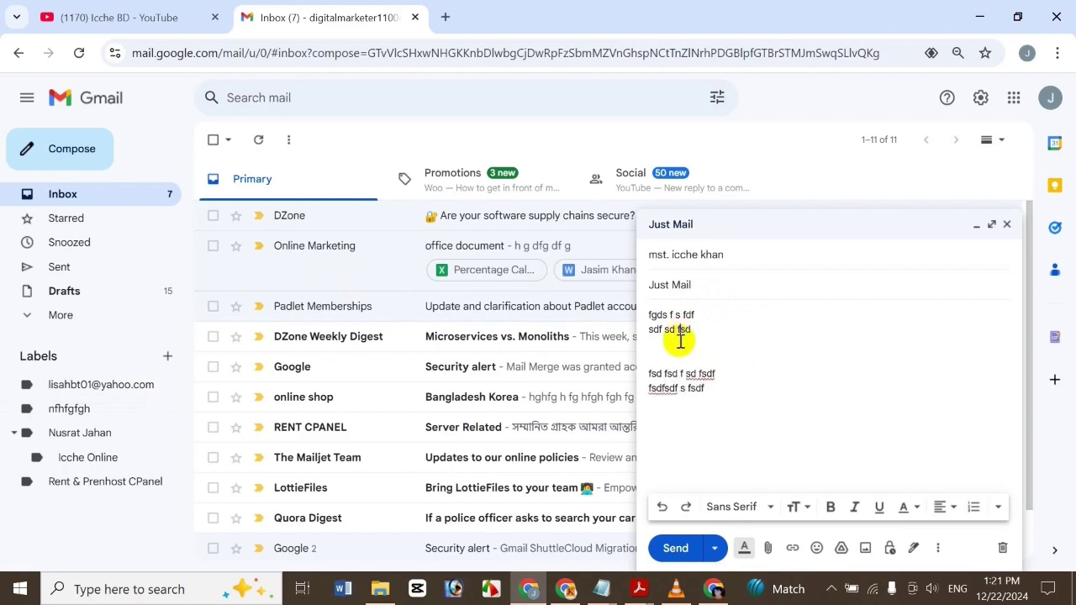
- Add three filler lines, starting with "g df gdg" and "df gdf g", between the two existing blocks of body text
text(g df gdg)
key(Return)
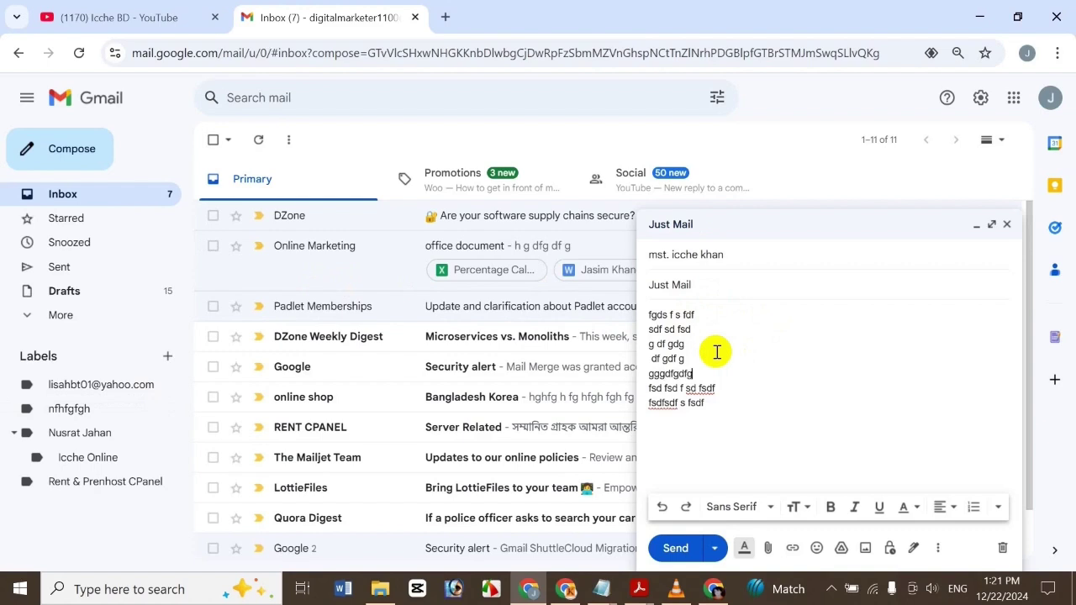
text(dfgdfg)
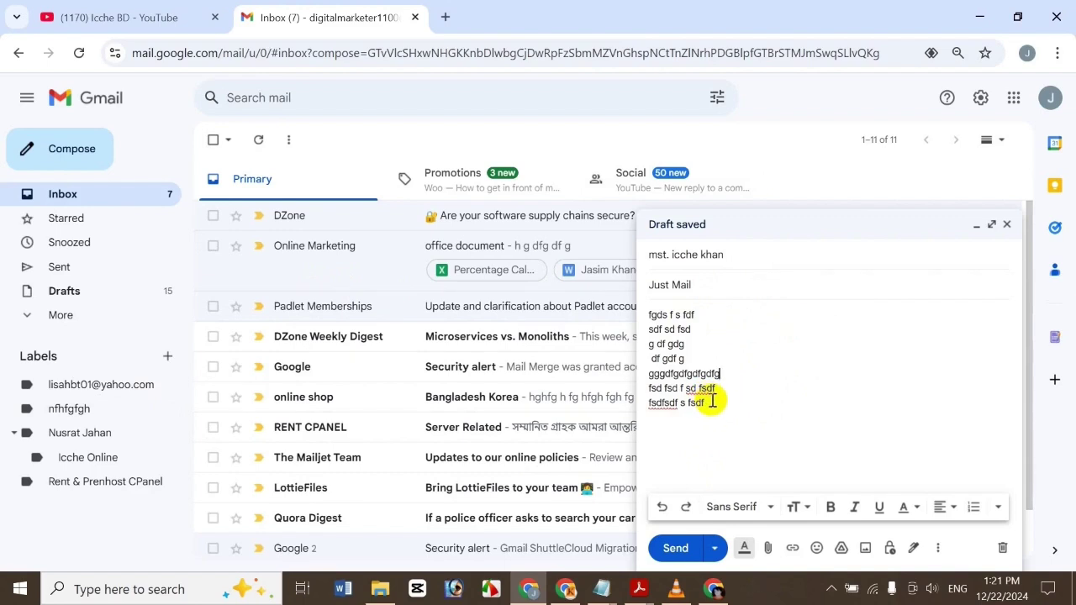
drag(711, 403, 646, 391)
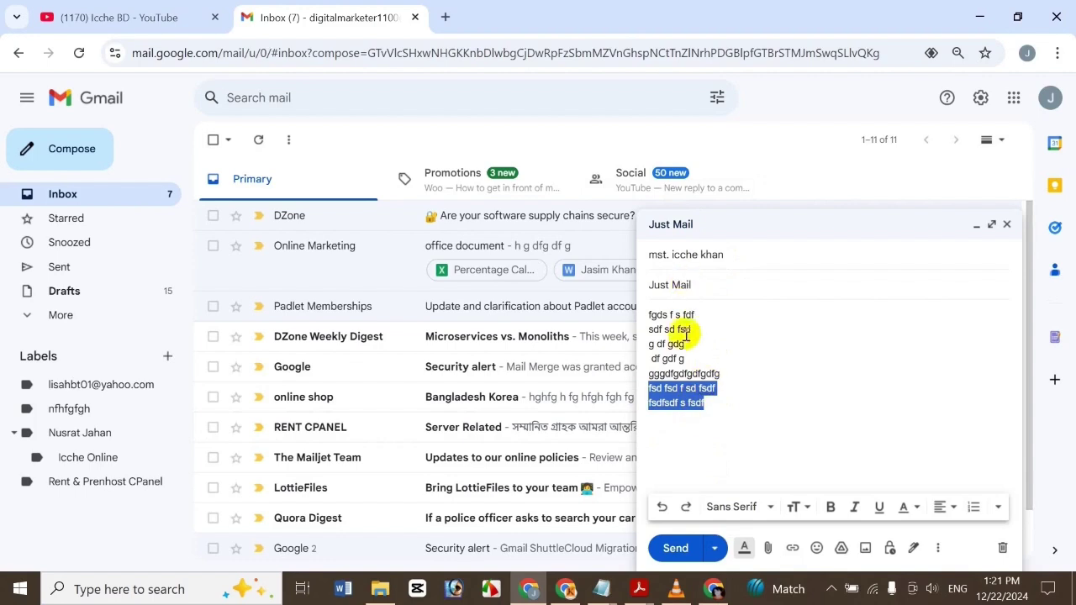
click(792, 548)
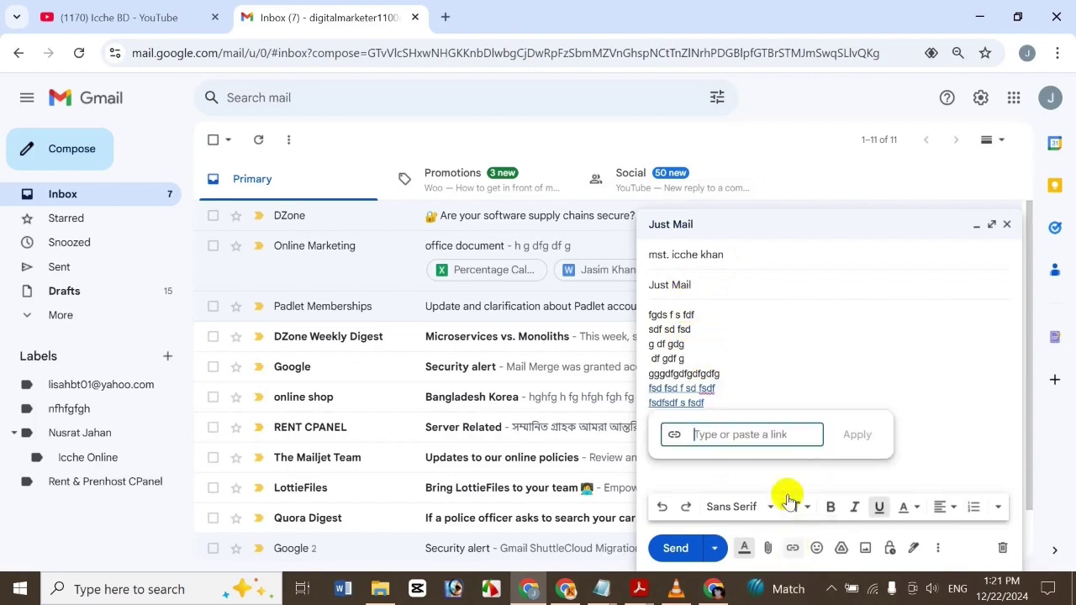
click(733, 396)
- Link the last two lines of the body to the Icche BD YouTube channel's videos page, copying its address from the open YouTube tab
drag(709, 404, 647, 393)
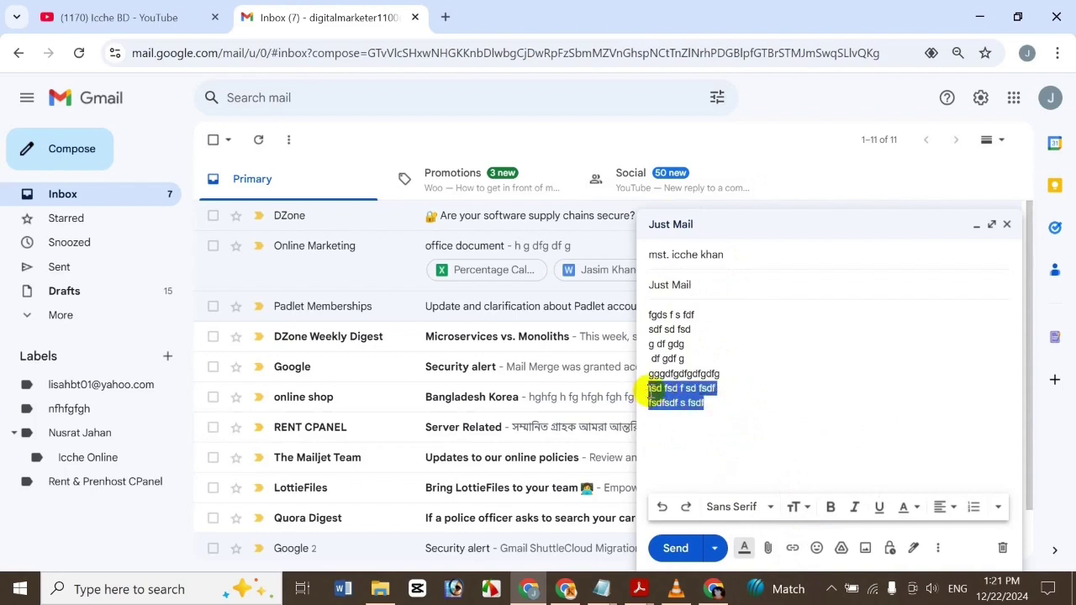
key(ctrl+k)
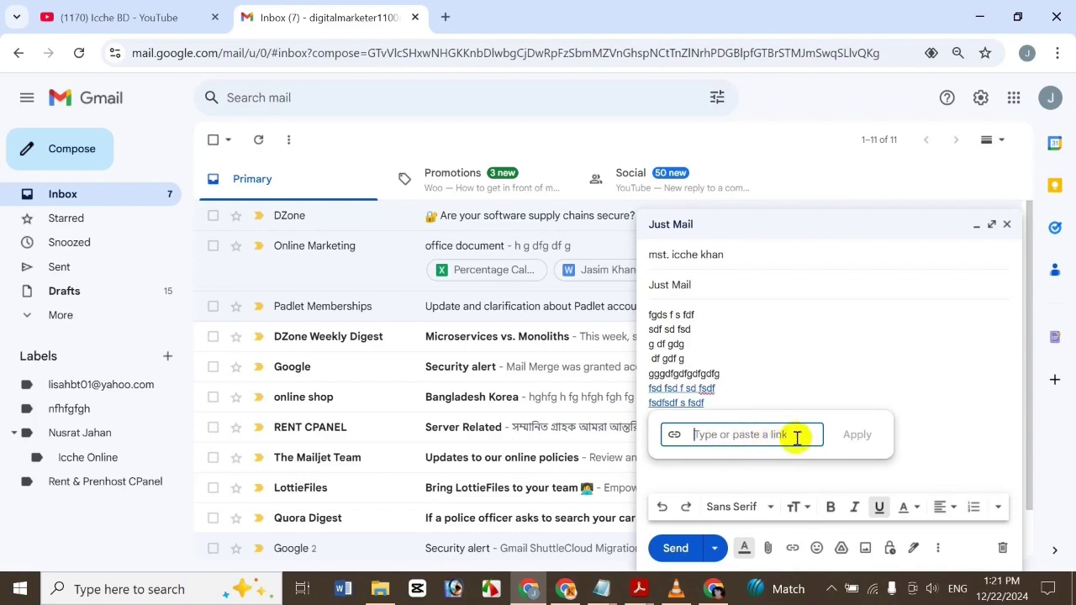
click(67, 13)
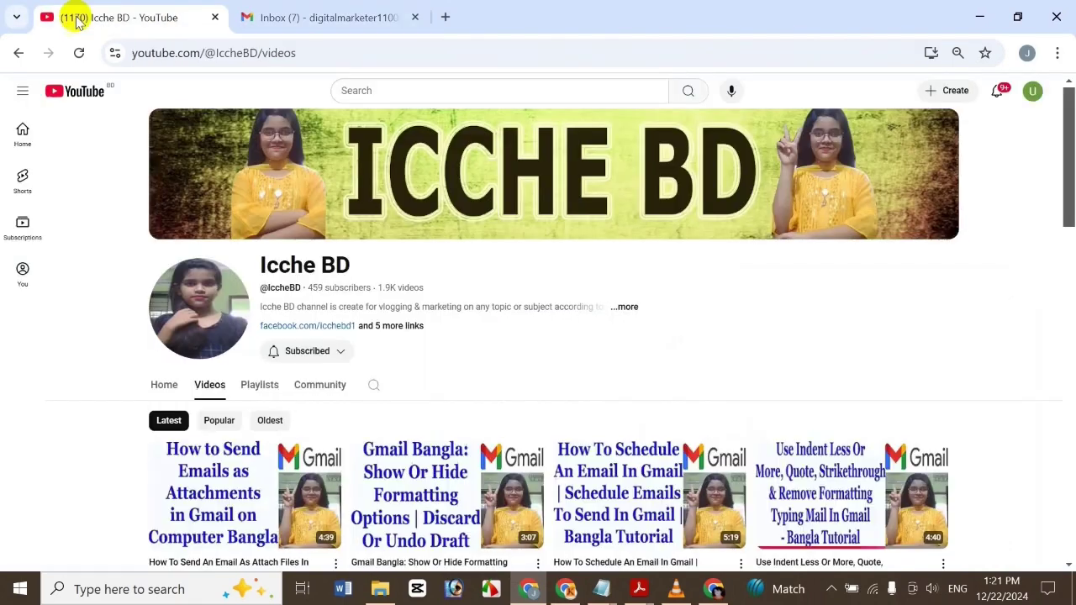
click(229, 50)
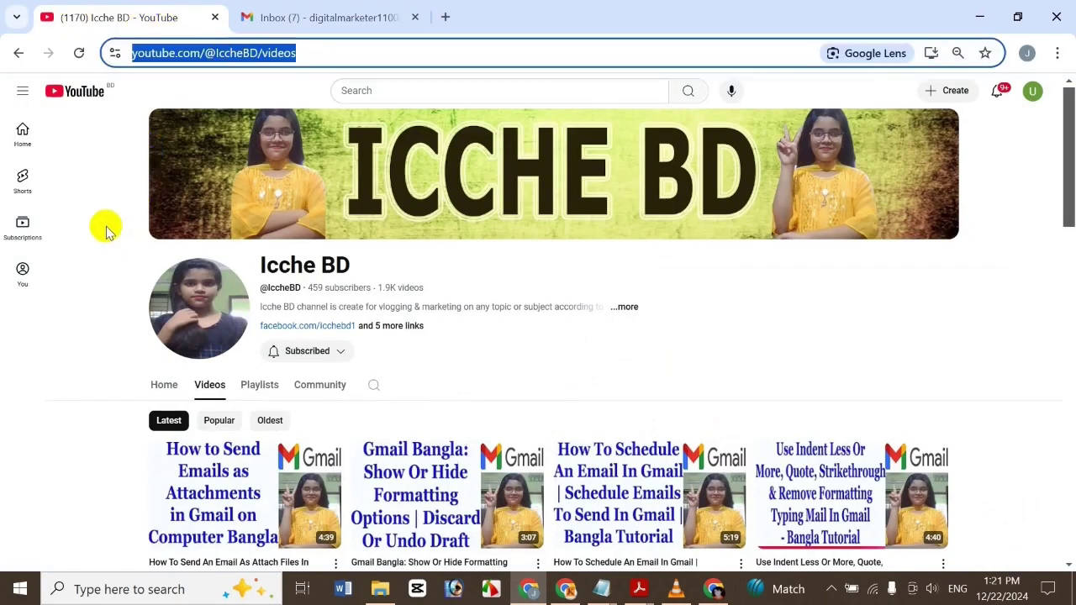
click(295, 12)
key(ctrl+v)
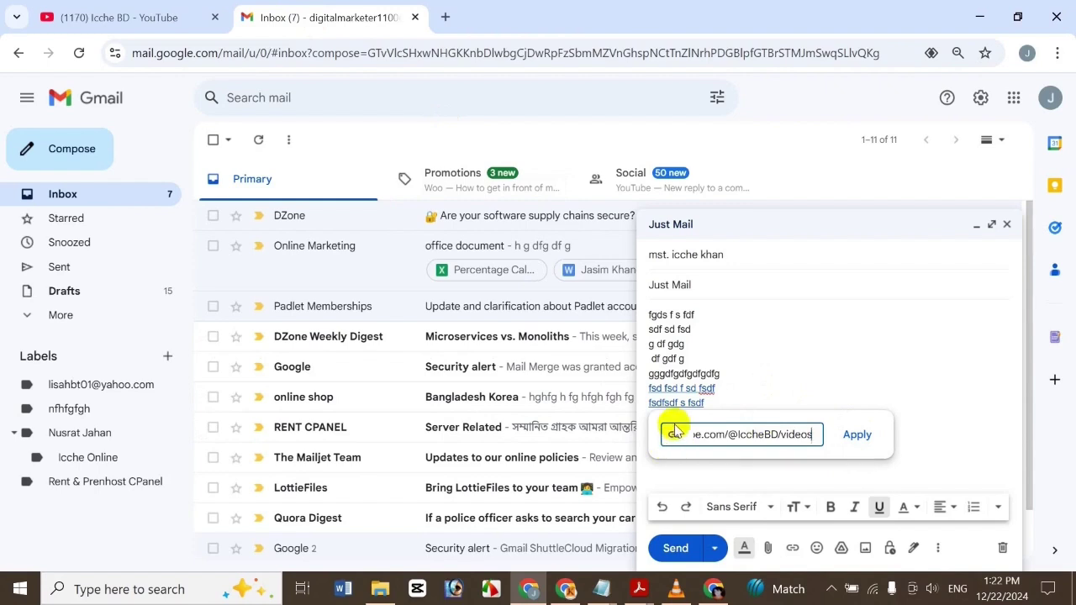
click(849, 432)
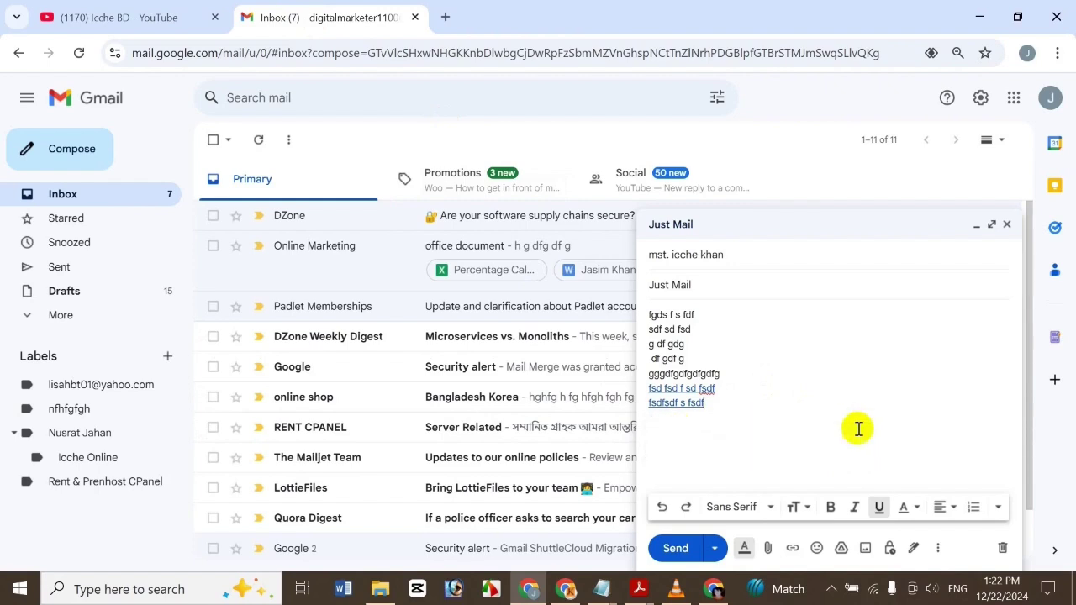
- Check the address behind the linked text, open the link to test it, and close the page it opens
click(687, 391)
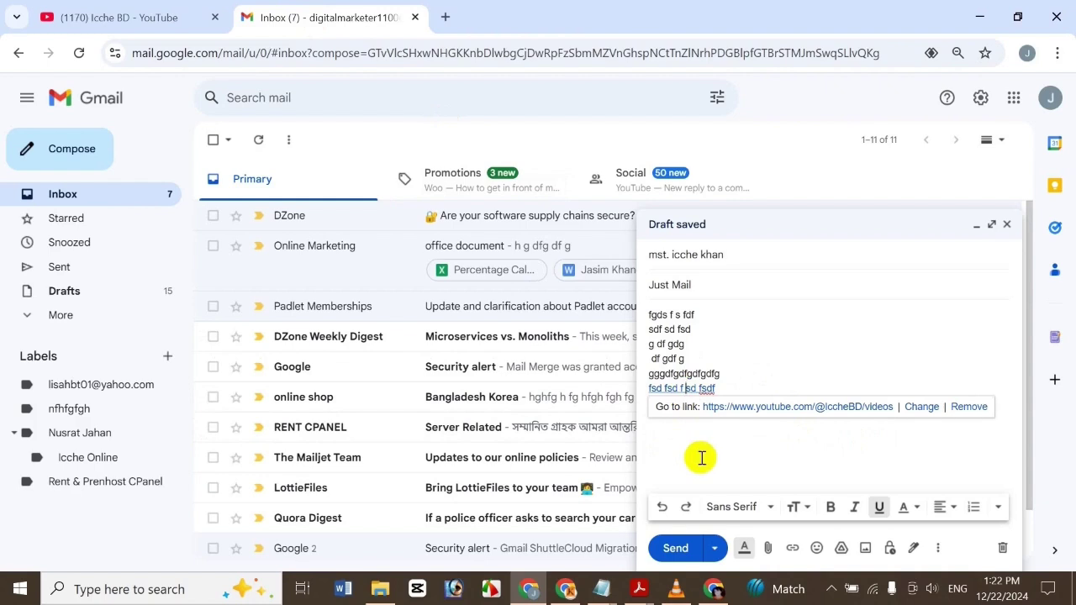
click(721, 343)
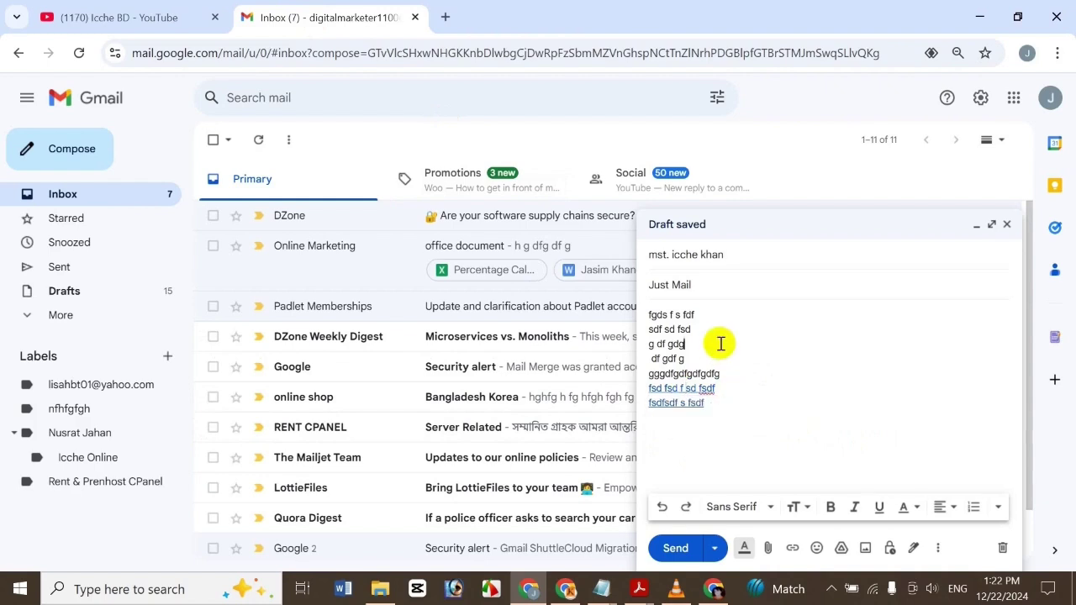
click(691, 398)
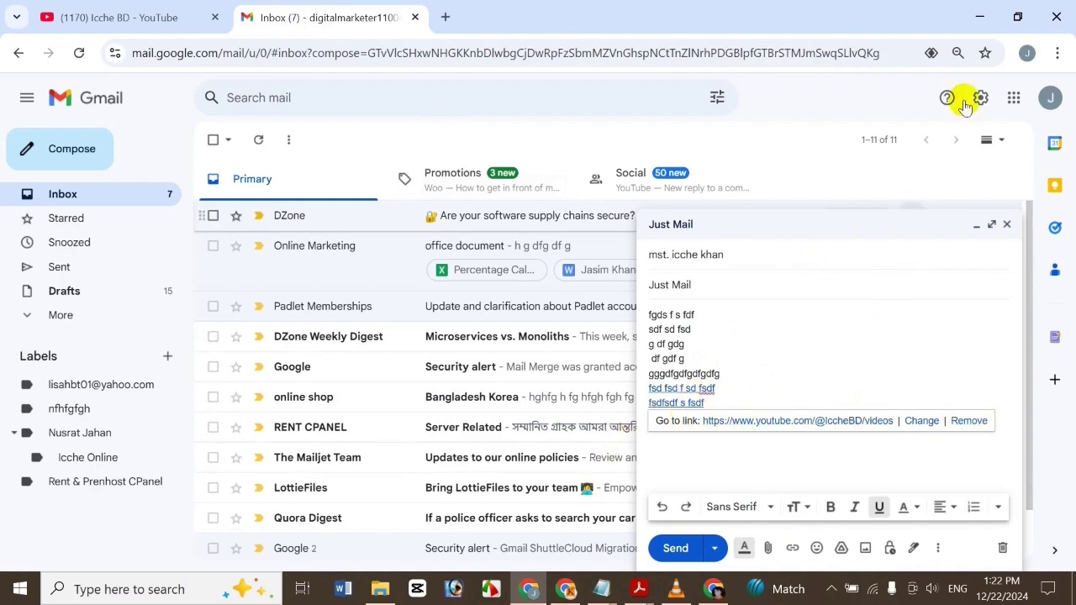
click(793, 425)
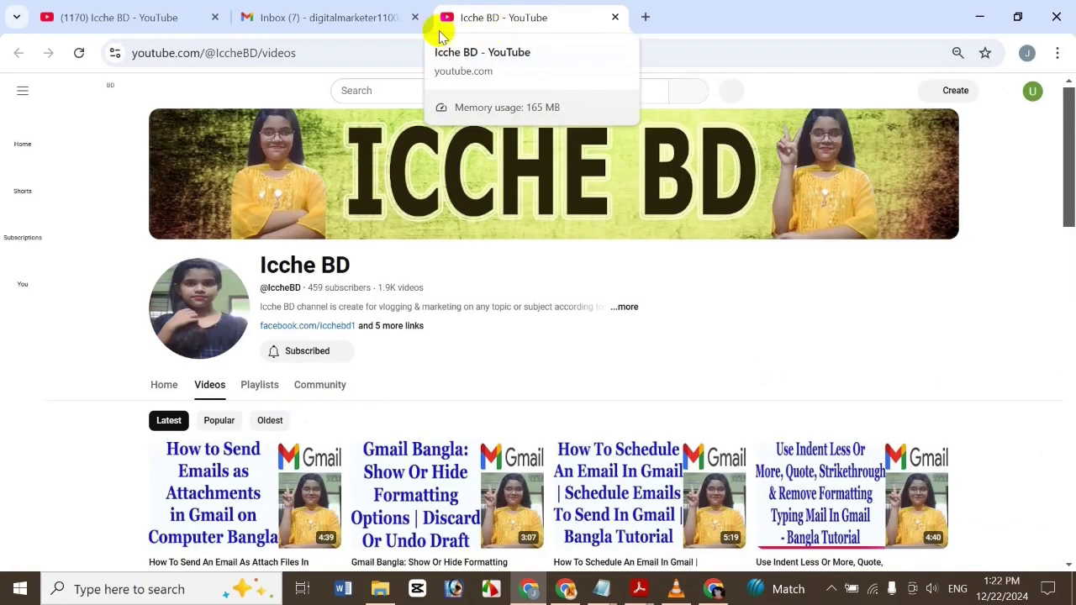
click(615, 17)
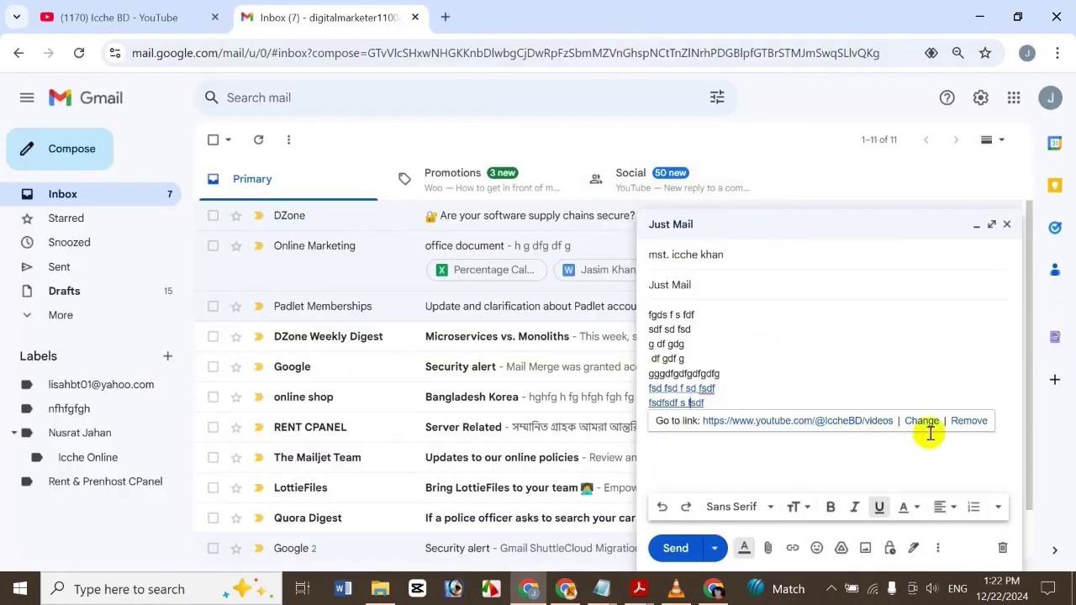
- Insert a youtube.com link without display text on a new line below the linked text, and delete it
click(718, 404)
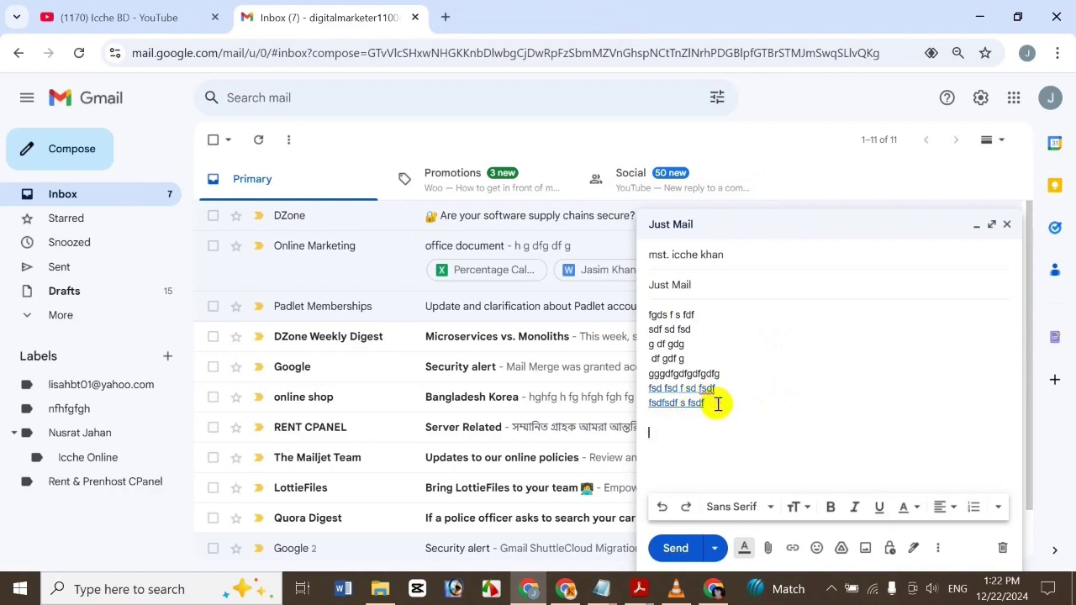
click(792, 549)
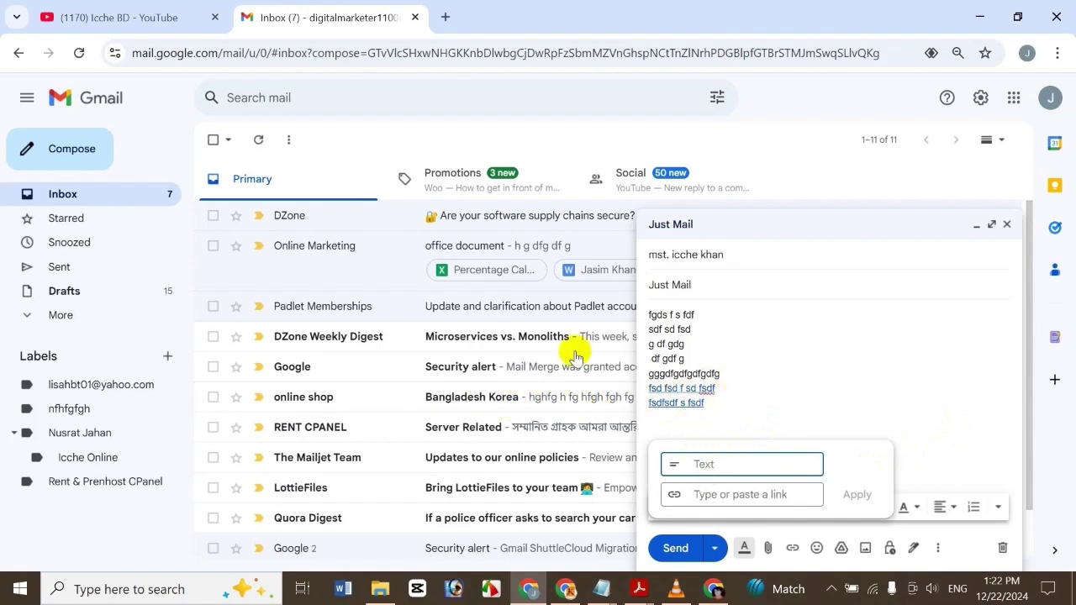
click(698, 495)
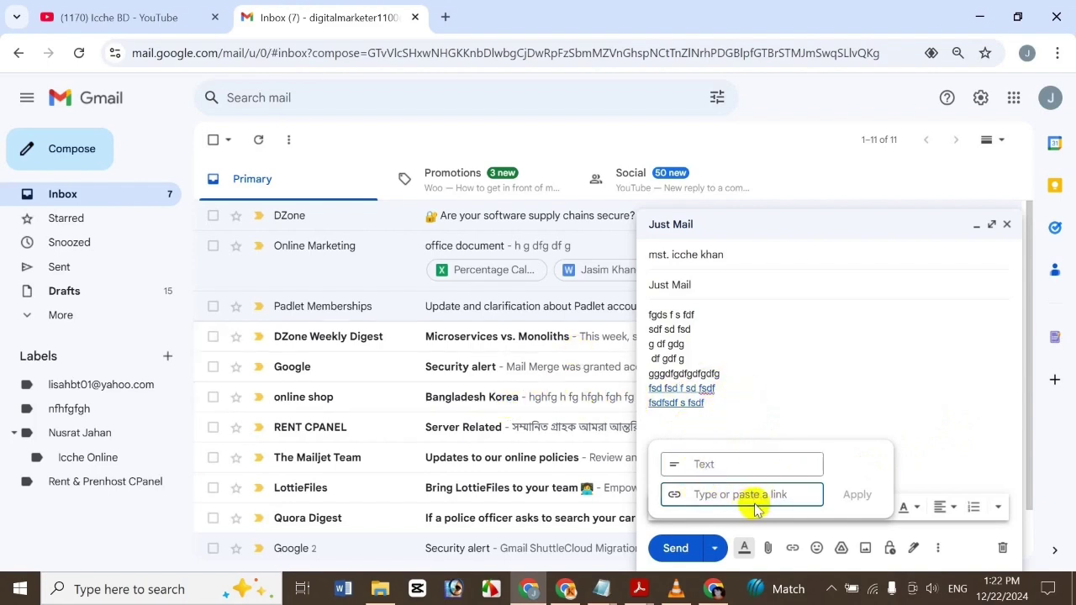
text(youtube.com)
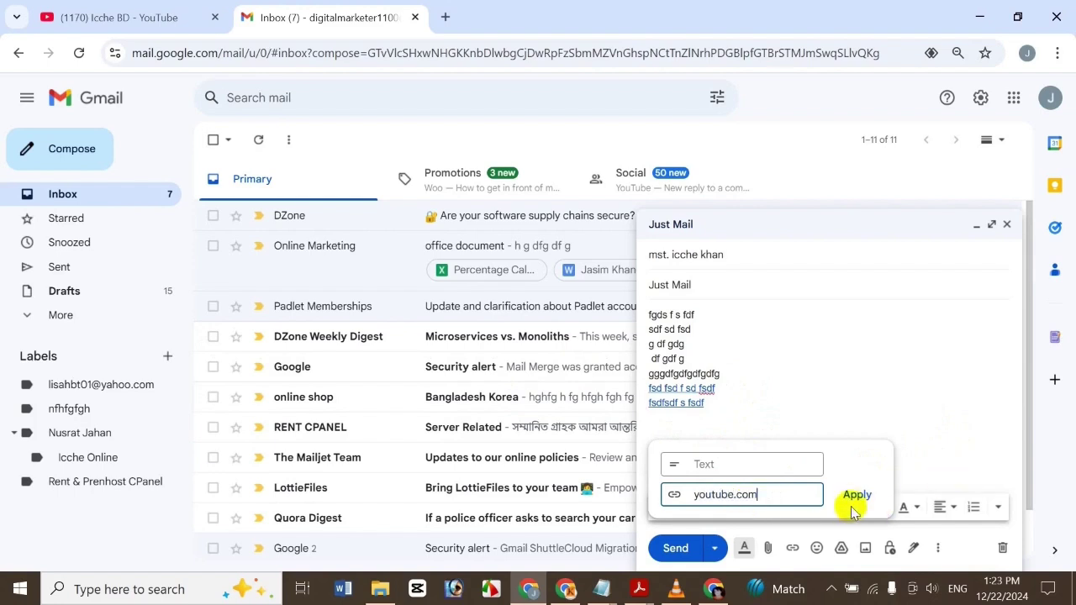
click(810, 467)
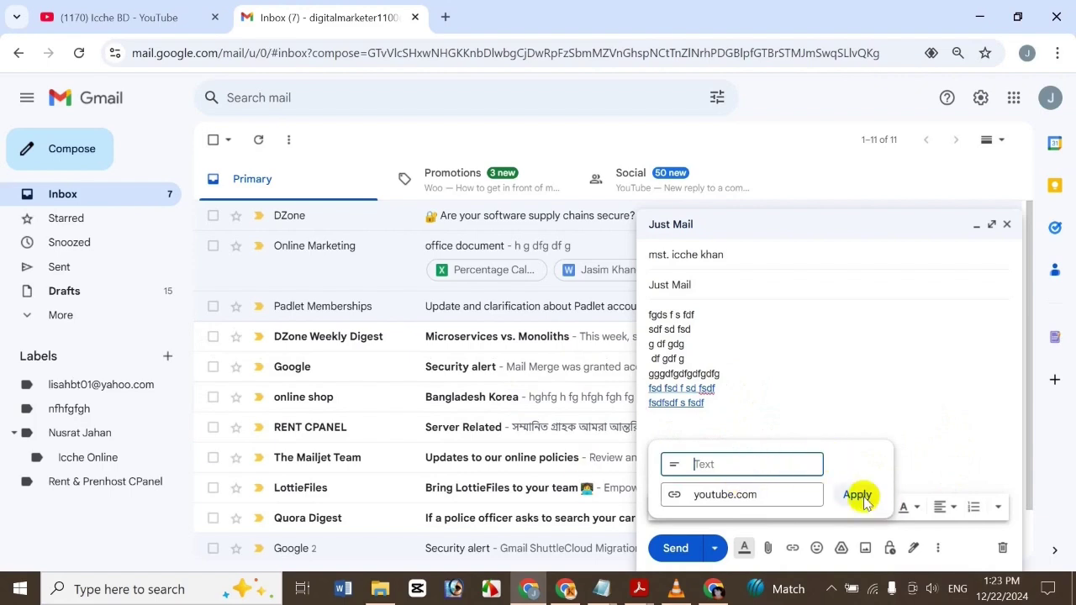
click(857, 496)
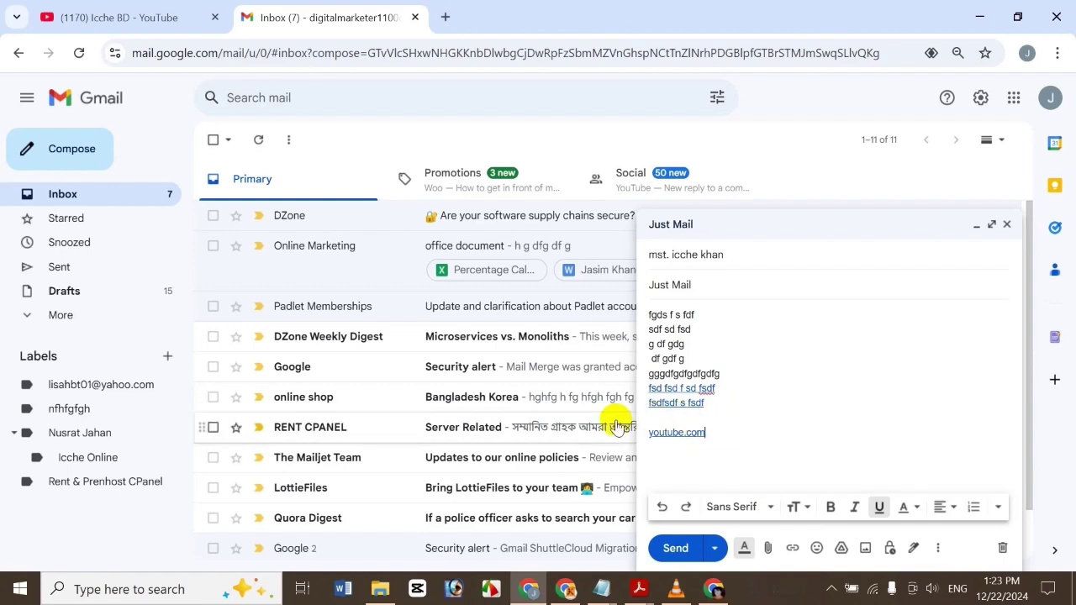
key(shift+Home)
key(BackSpace)
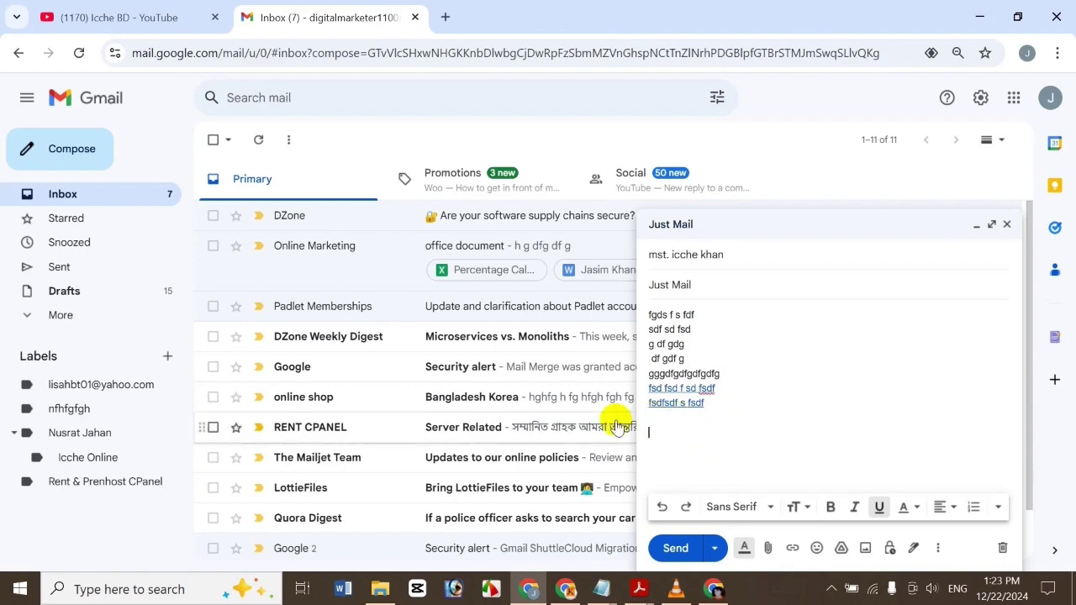
- Insert a link to youtube.com with the display text "youtube" on the empty line below the linked text
click(793, 549)
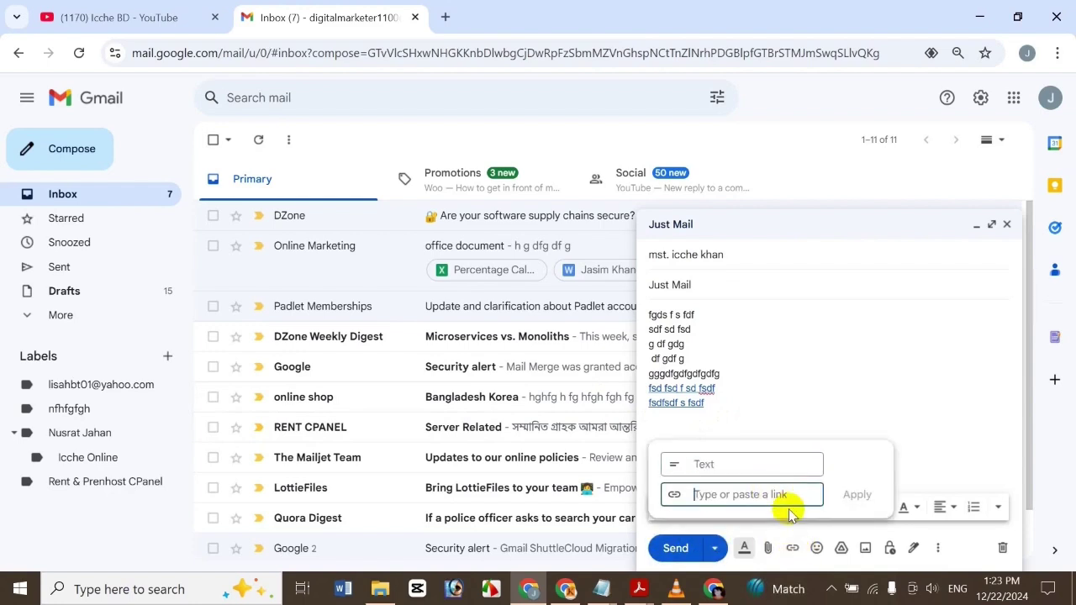
text(youtube.com)
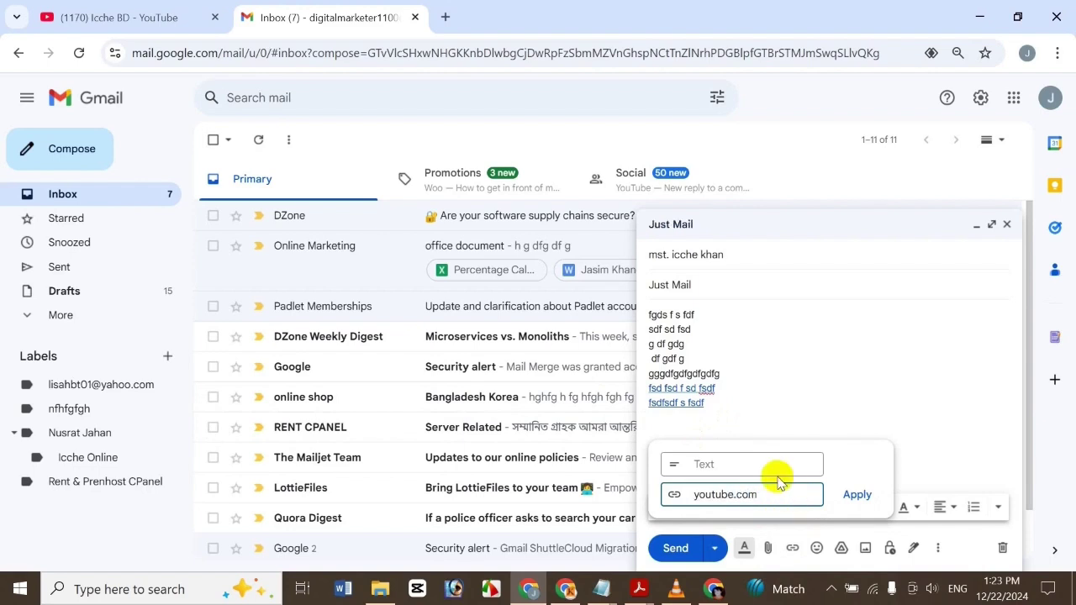
click(778, 468)
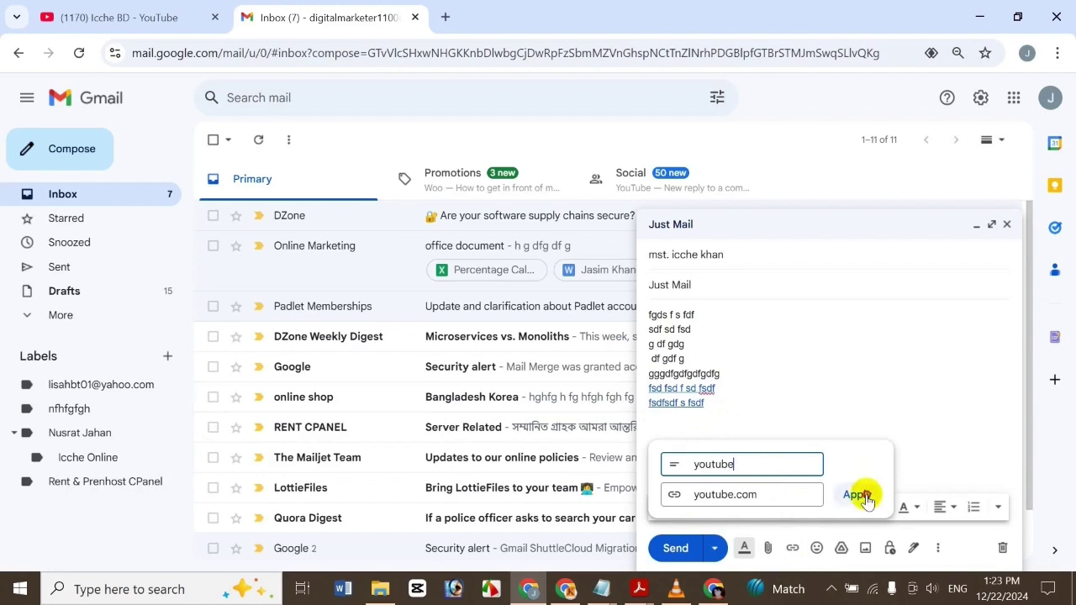
click(858, 495)
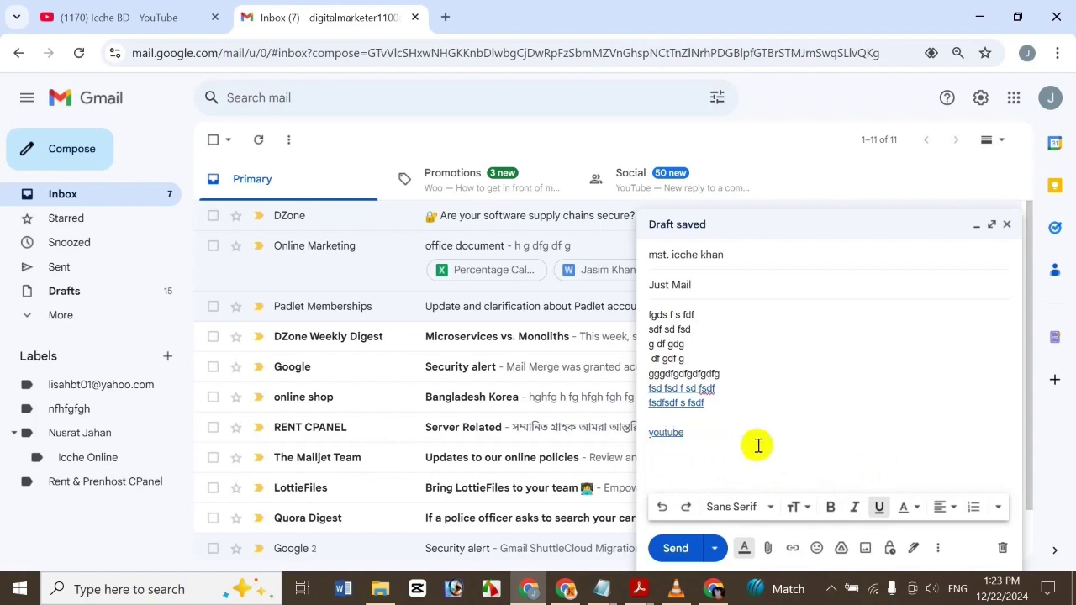
- Test the "youtube" link by opening its target, and close the page it opens
click(667, 434)
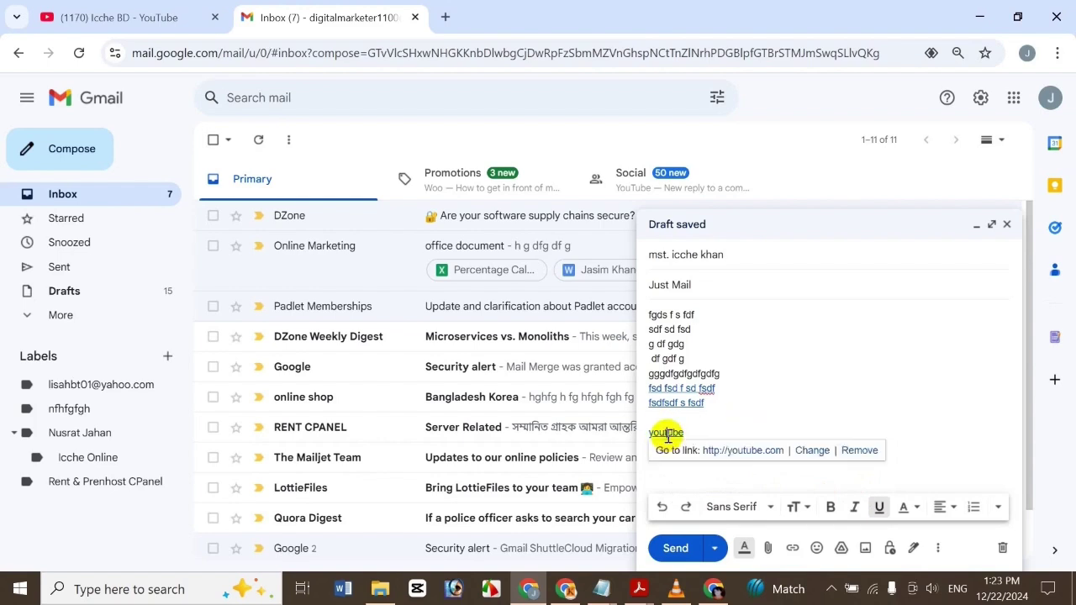
click(751, 454)
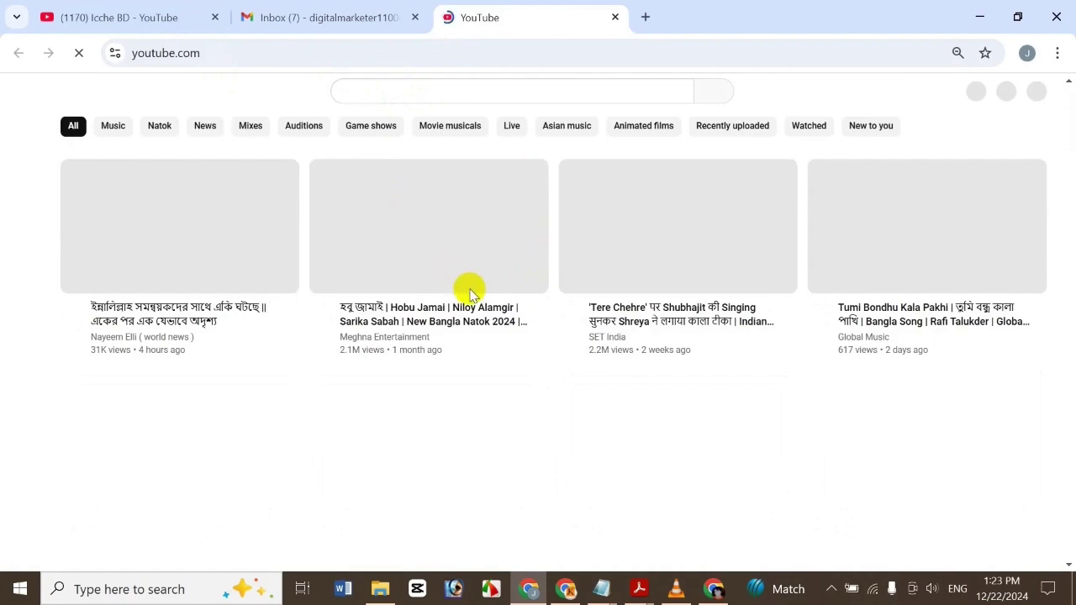
click(614, 17)
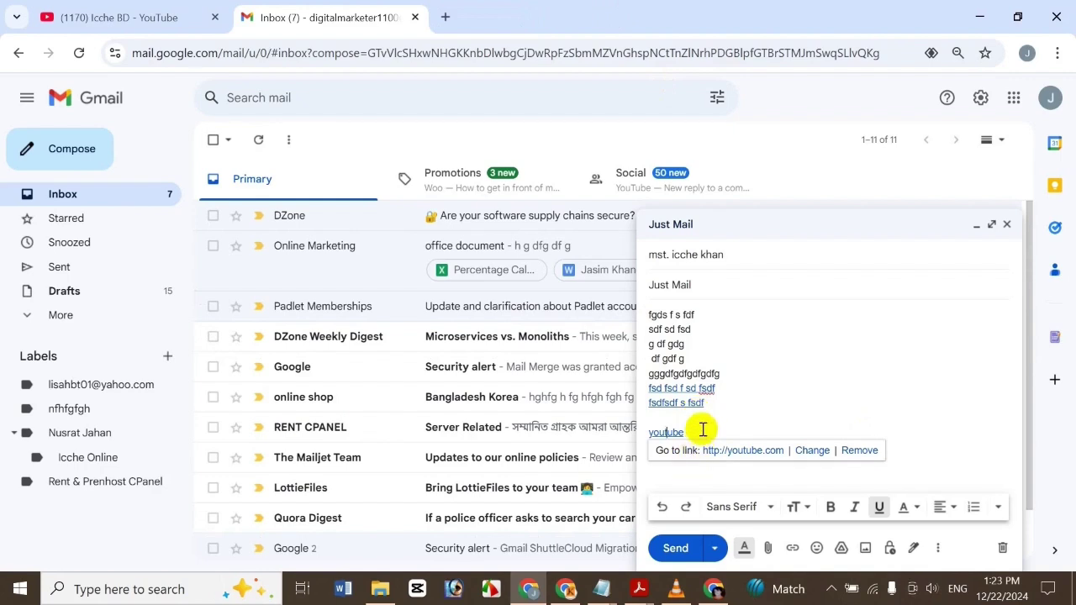
- Start adding a link to the two filler lines directly above the already linked text
drag(702, 430, 675, 416)
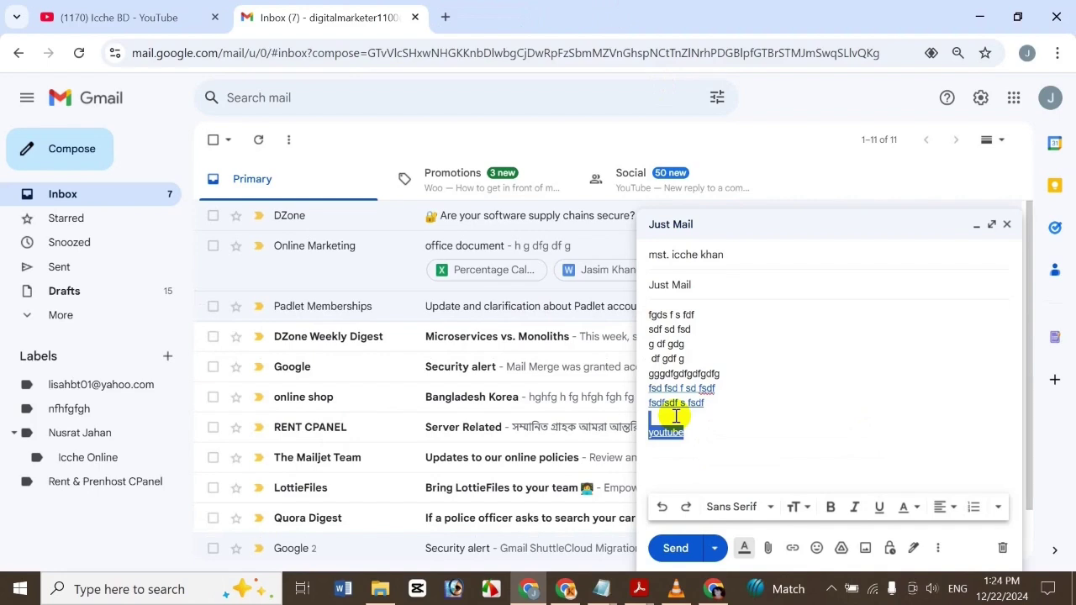
click(712, 431)
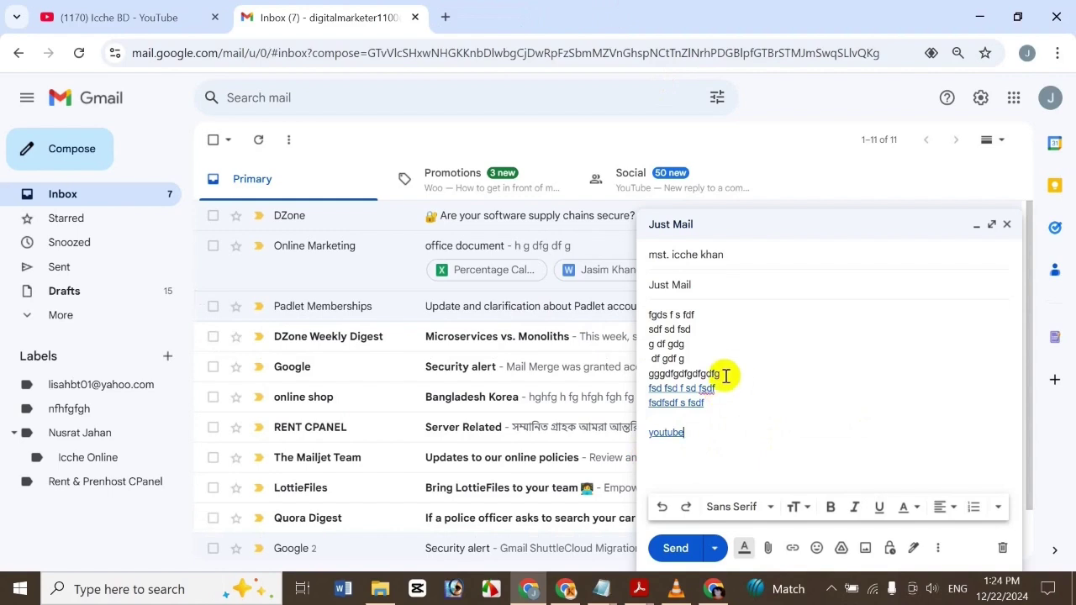
drag(723, 373, 652, 360)
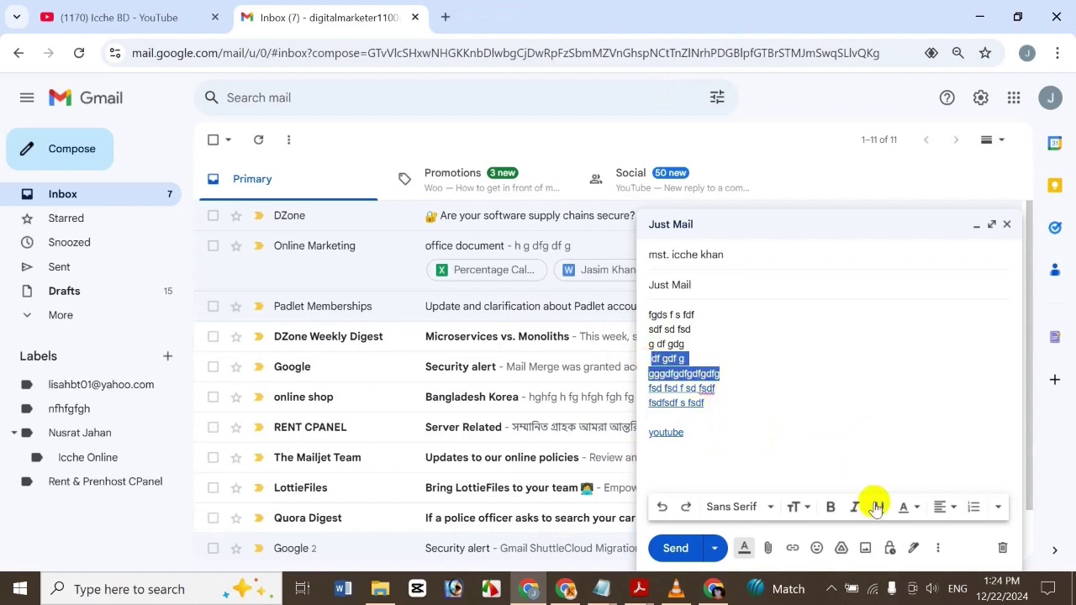
click(793, 548)
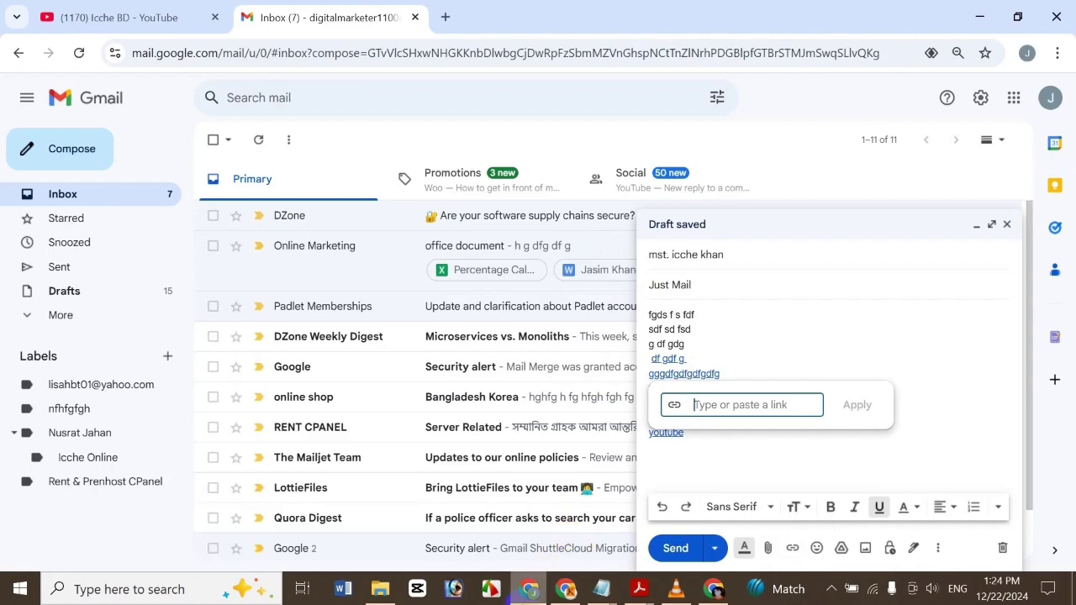
- Copy the Google account e-mail address from the "online shop" Chrome profile and return to the Gmail draft
click(527, 592)
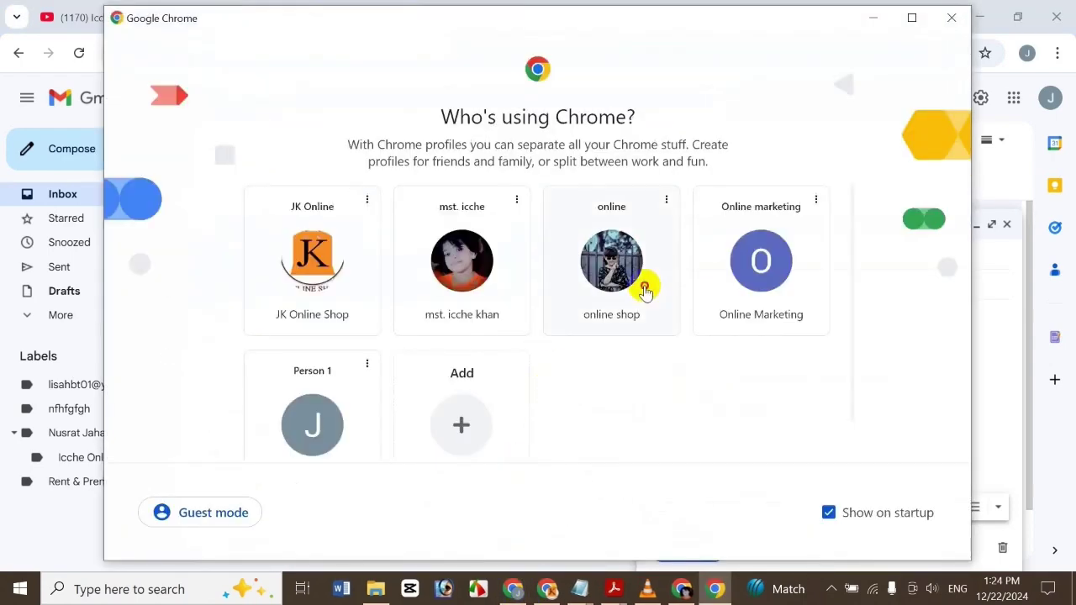
click(641, 282)
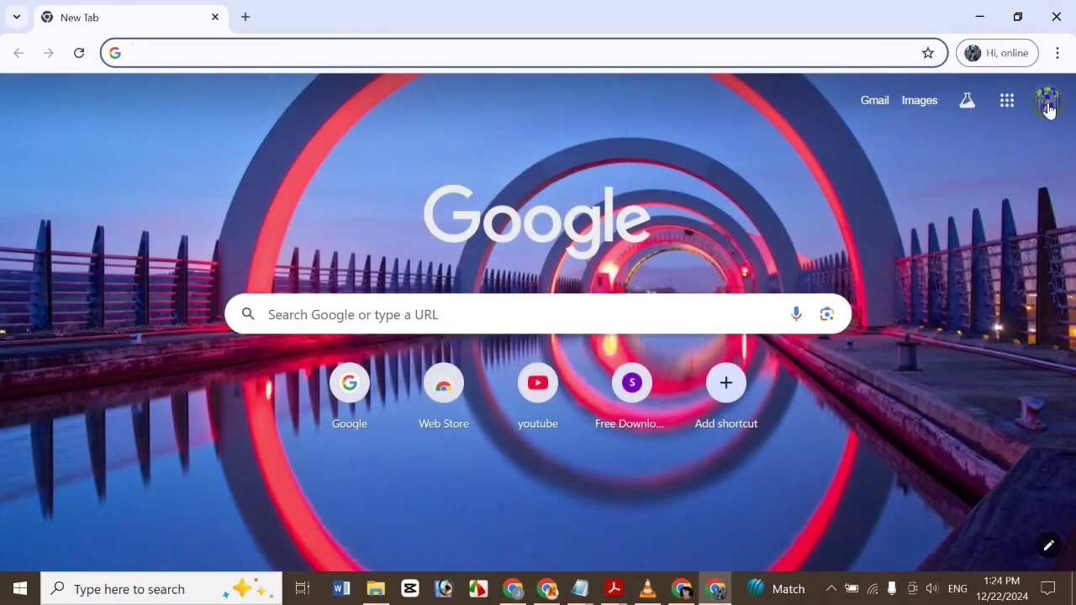
click(1049, 110)
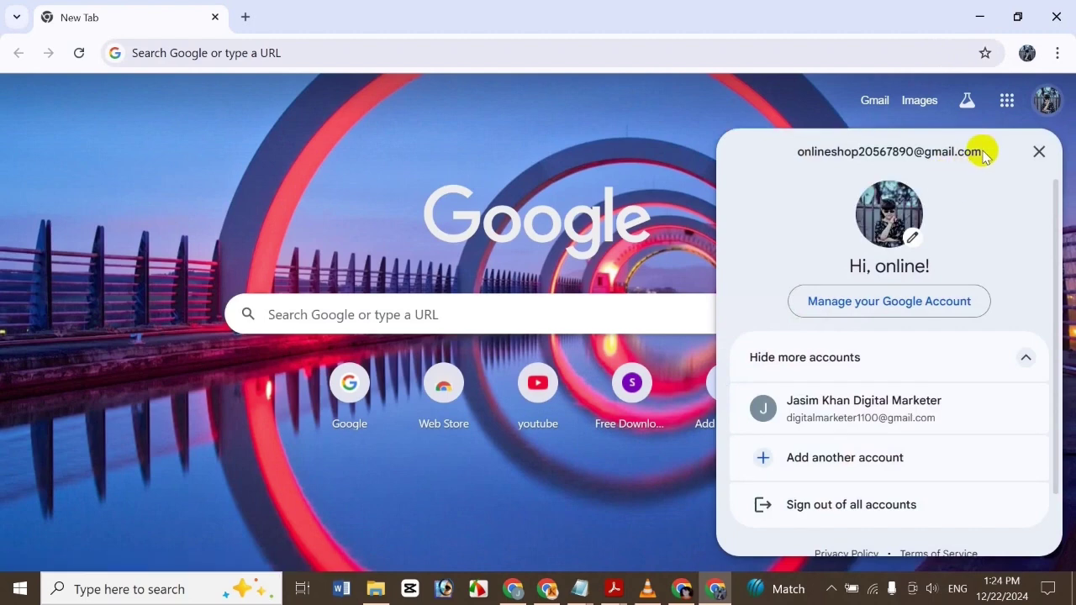
drag(982, 151, 953, 156)
drag(817, 153, 971, 162)
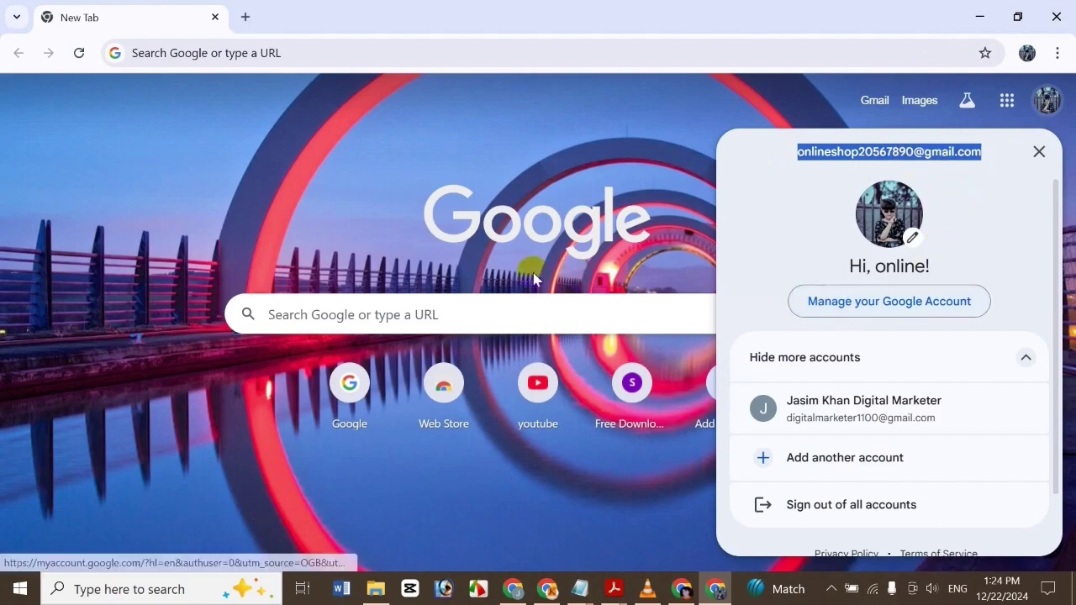
click(695, 132)
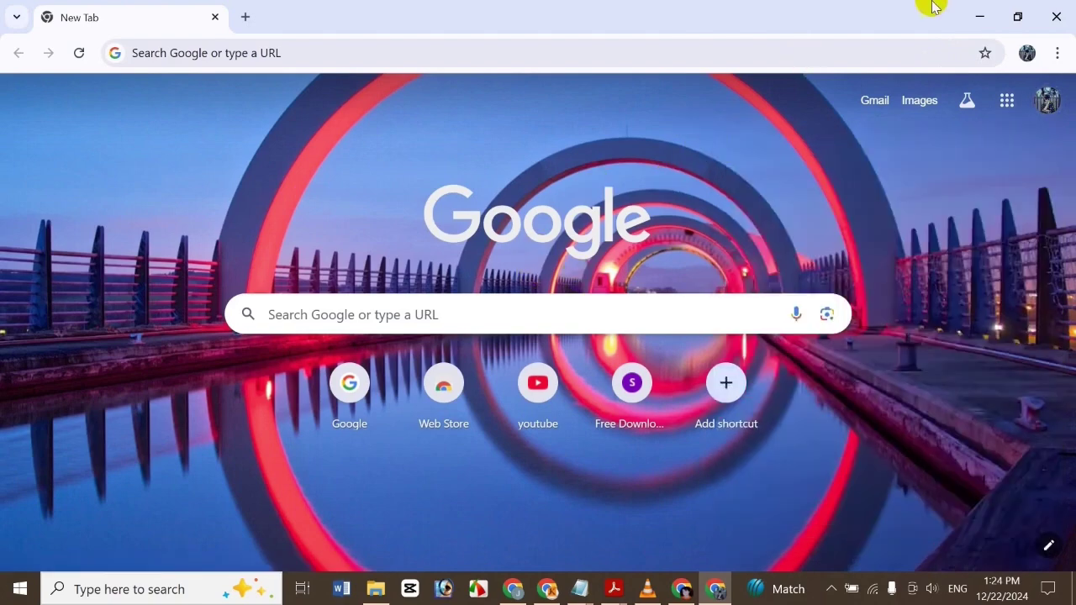
click(981, 16)
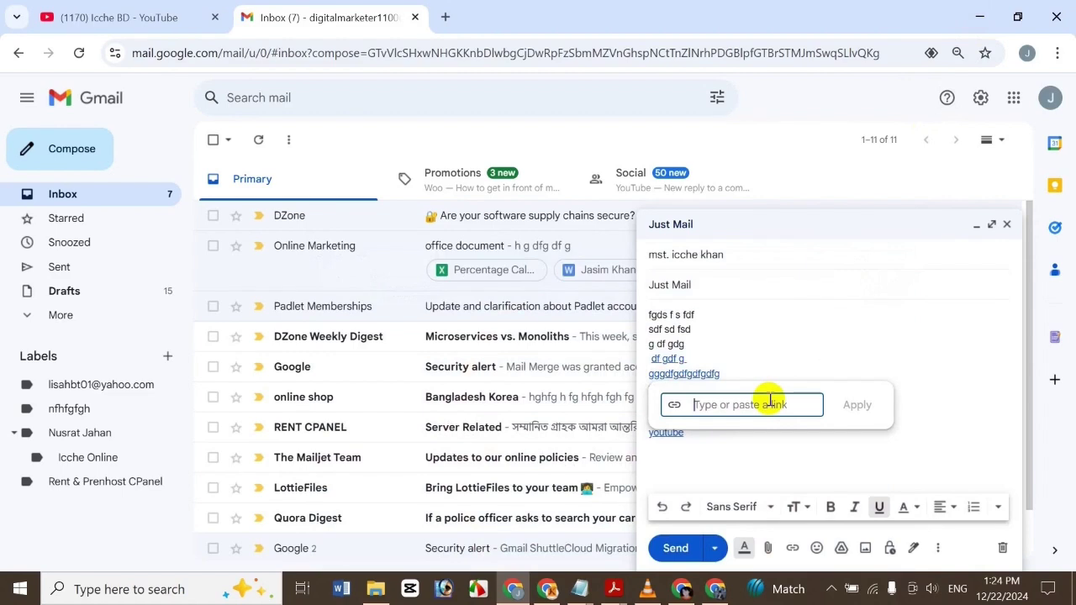
- Apply the copied e-mail address as the link target of the two selected filler lines
key(ctrl+v)
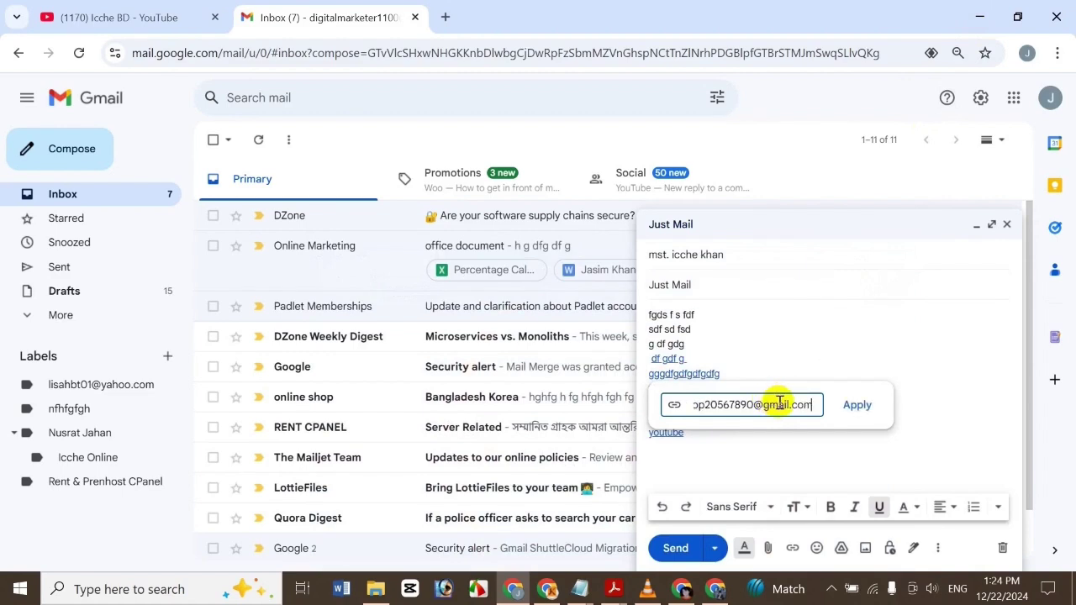
click(851, 410)
click(692, 332)
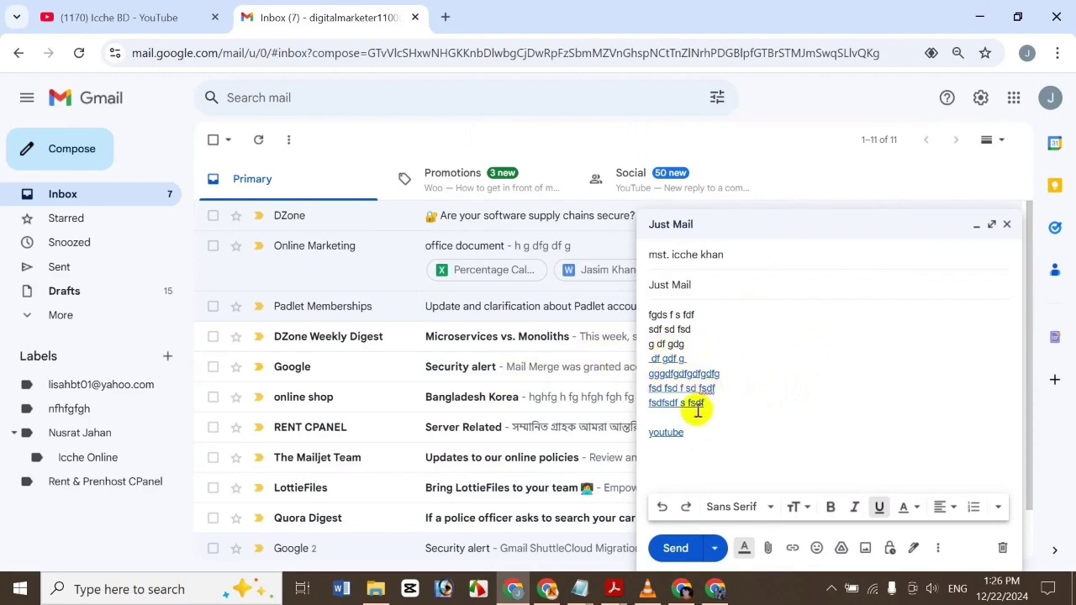
- Change the target of the "youtube" link to health.com, keeping its display text
click(666, 433)
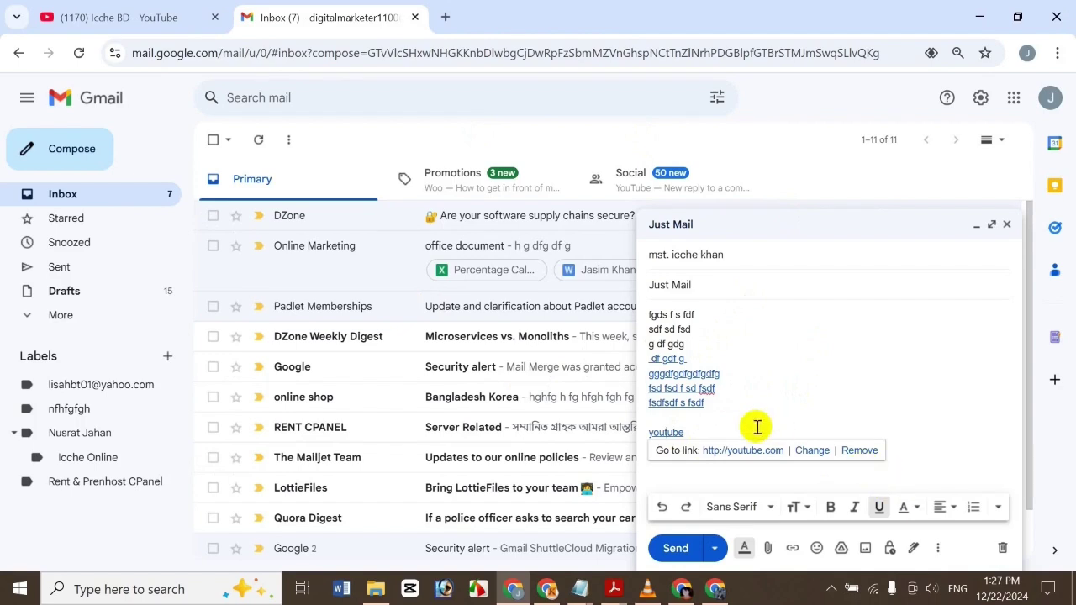
click(654, 439)
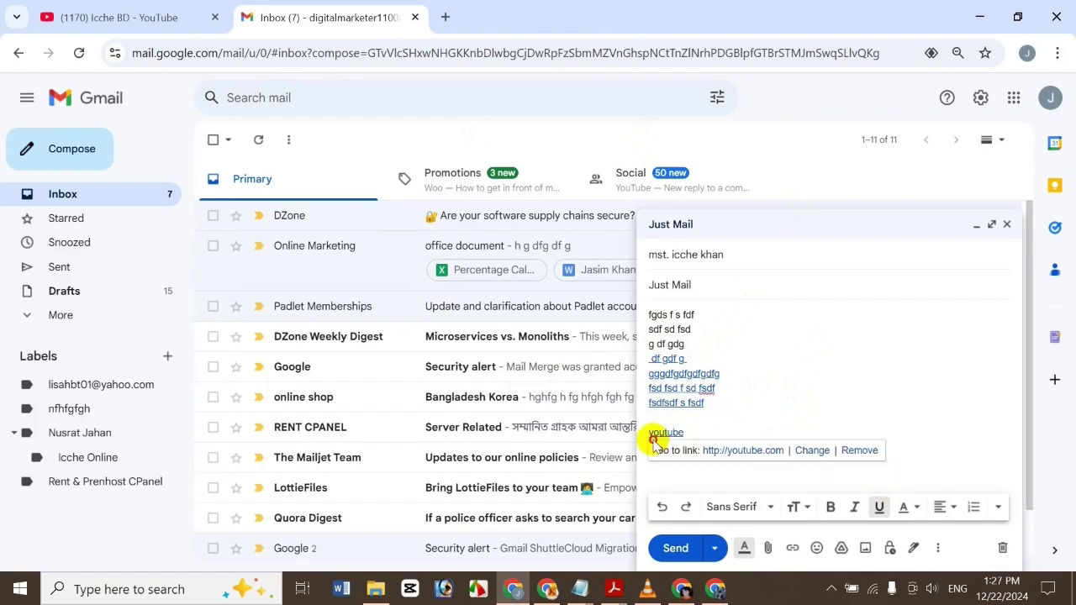
drag(692, 434, 661, 434)
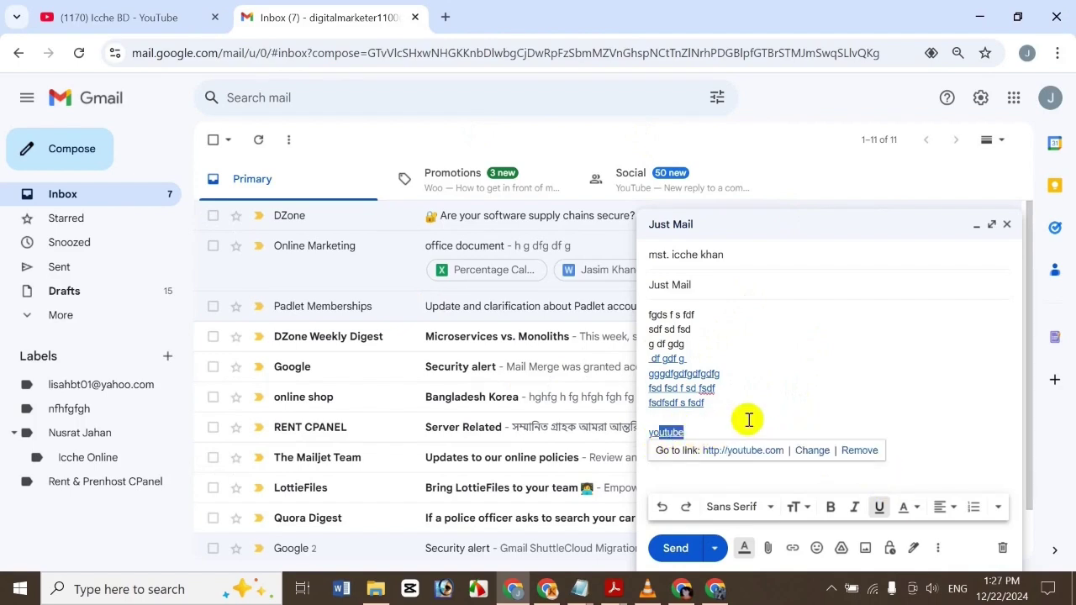
click(813, 451)
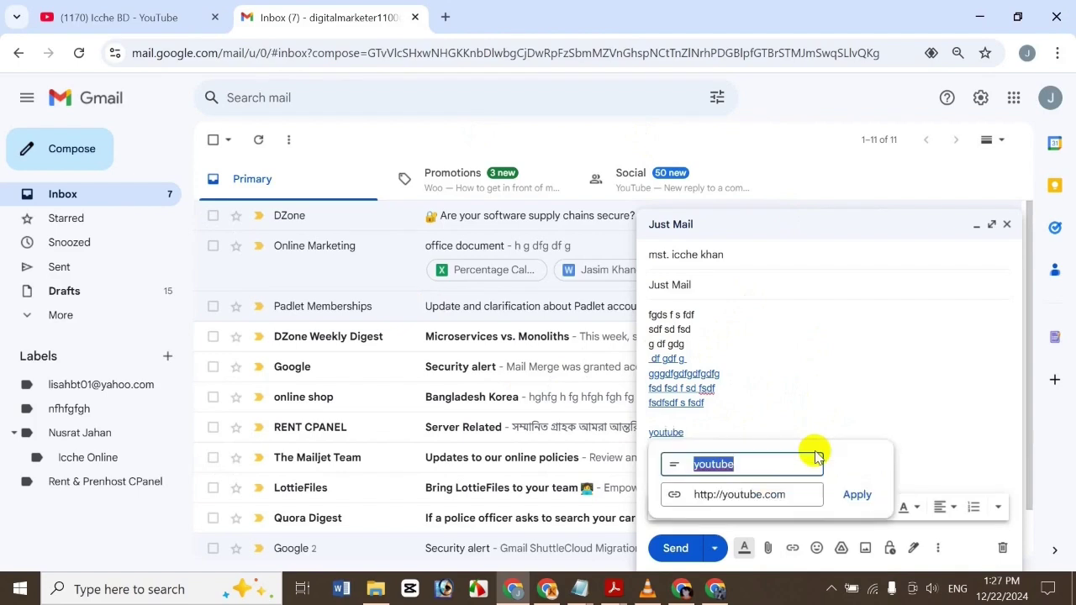
click(806, 494)
drag(797, 494, 701, 498)
click(796, 495)
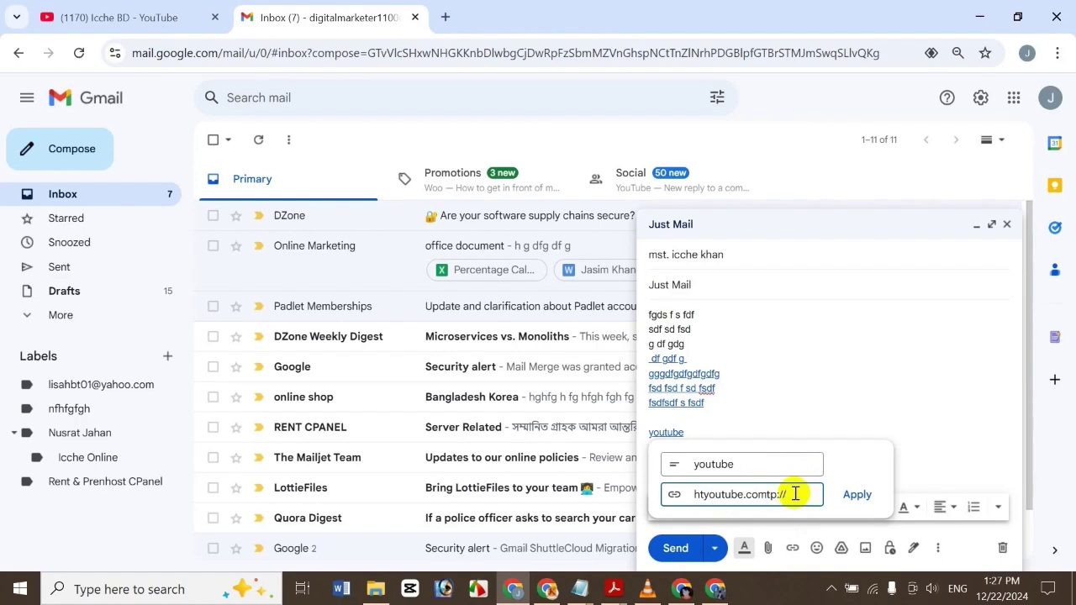
key(ctrl+a)
key(BackSpace)
click(850, 495)
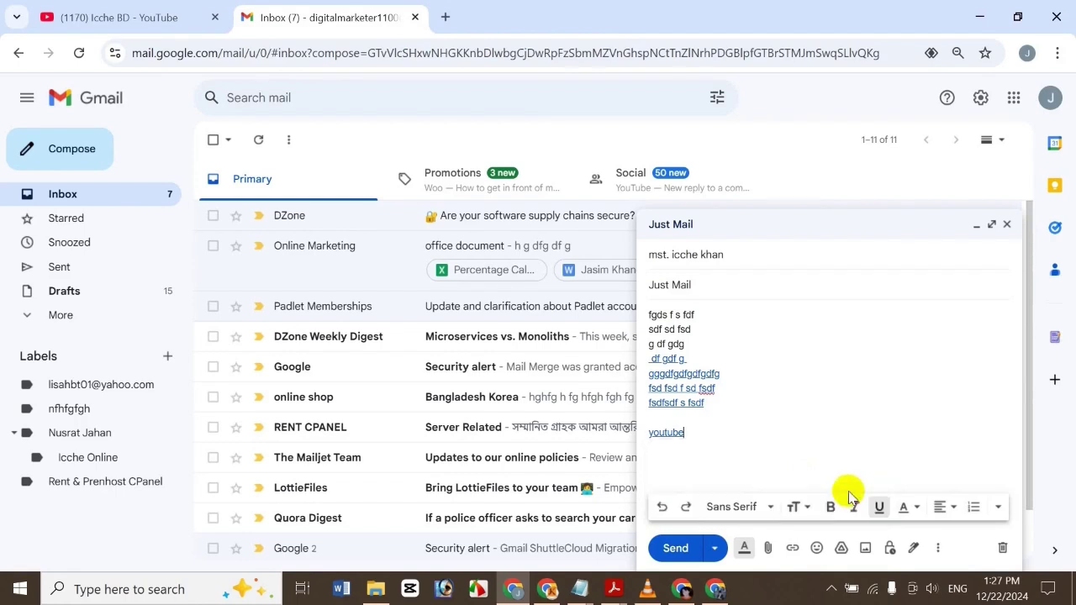
- Test the "youtube" link by opening its new target, look through the page, and close it
click(661, 432)
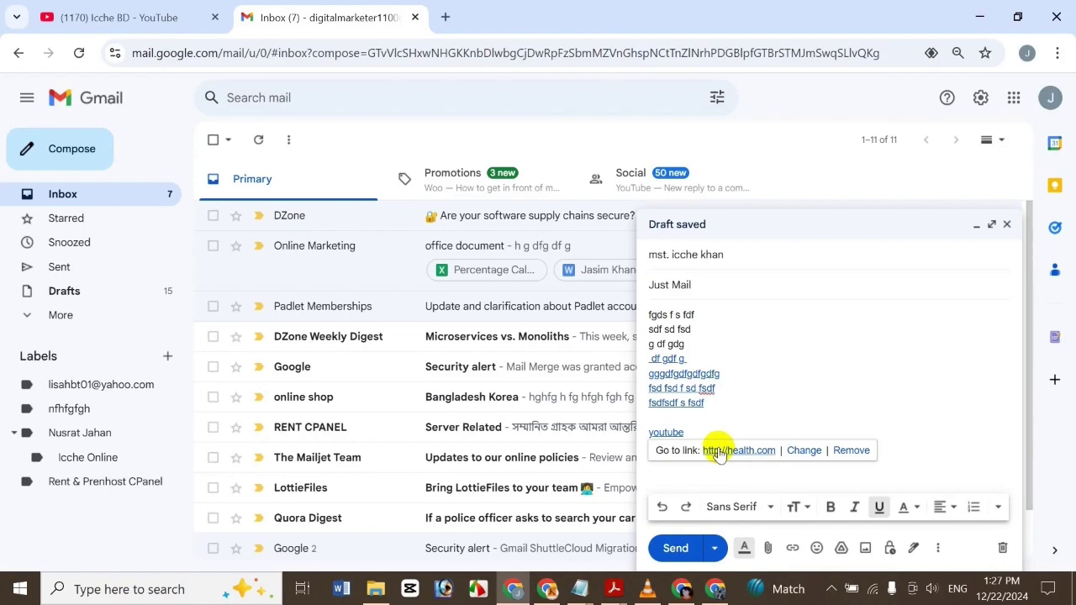
click(719, 451)
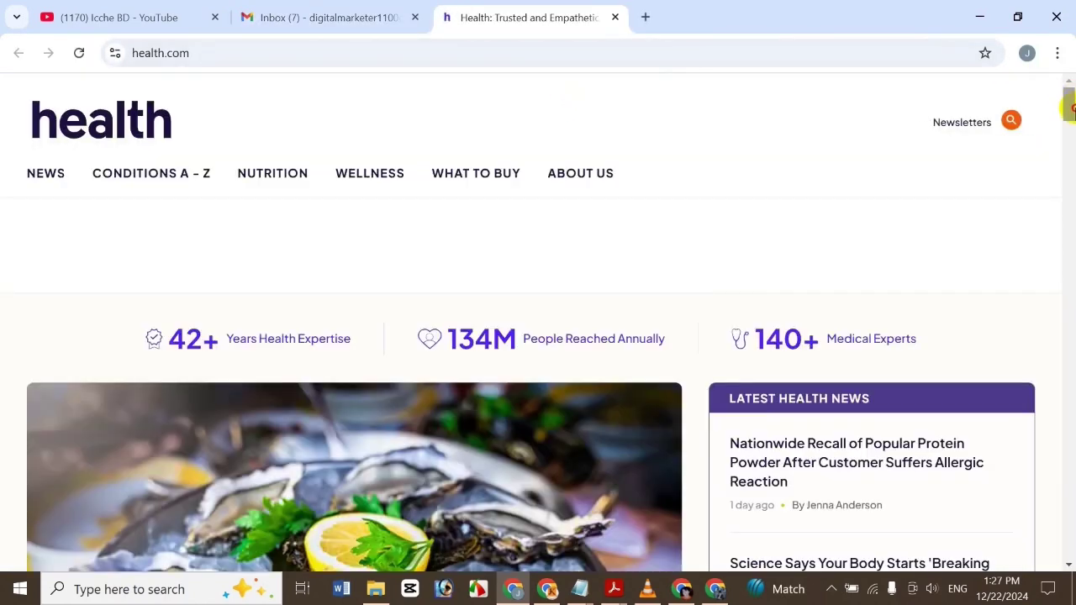
mouse_move(1068, 105)
mouse_down()
mouse_move(1070, 185)
mouse_move(1070, 150)
mouse_up()
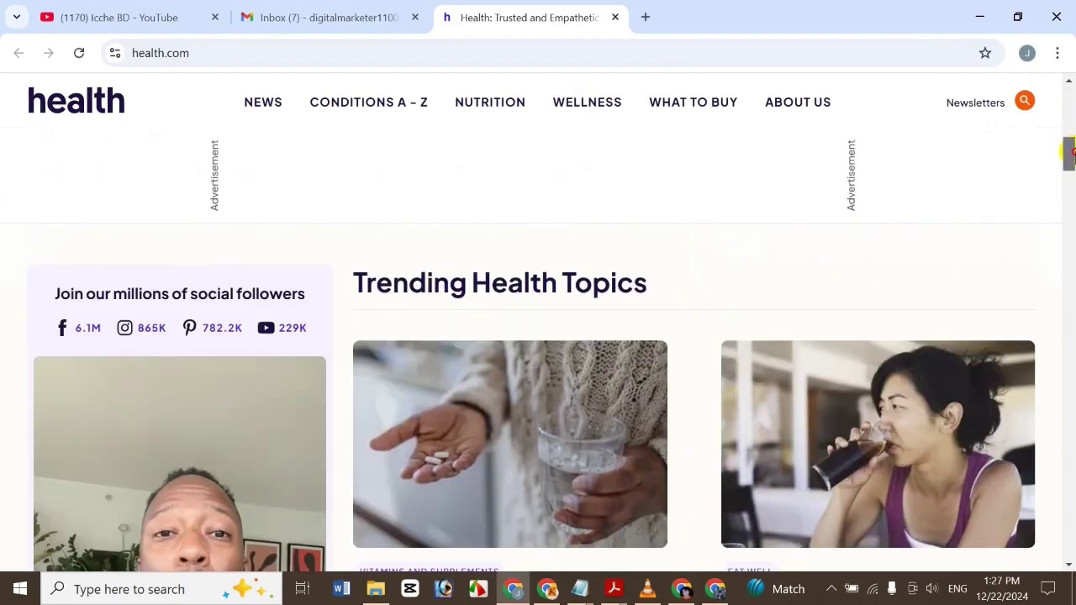
click(617, 17)
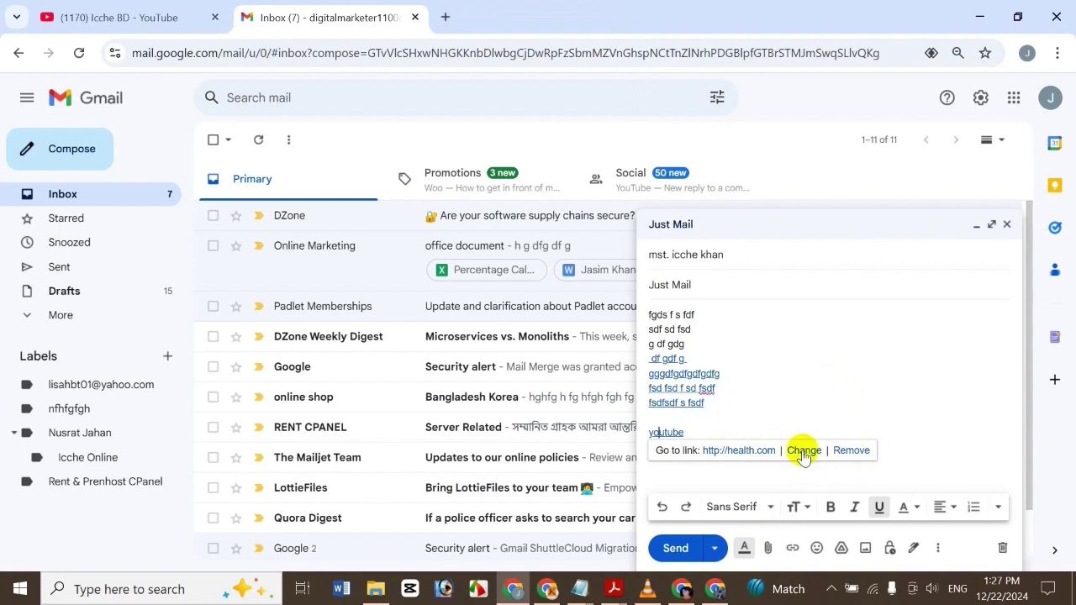
- Remove the link from the line "fsdfsdf s fsdf" and send the "Just Mail" message
click(680, 398)
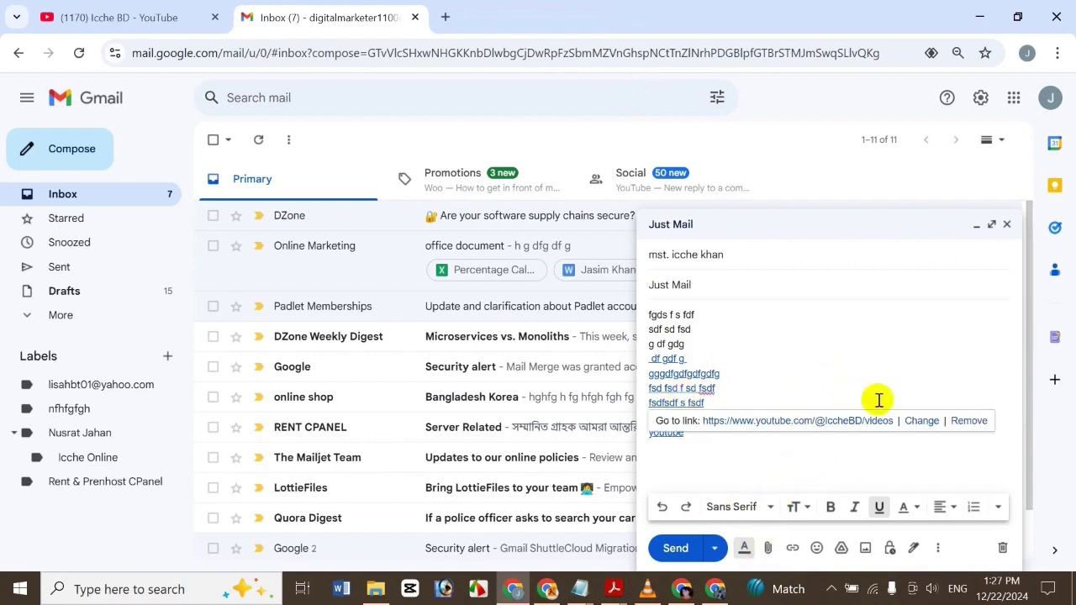
click(973, 424)
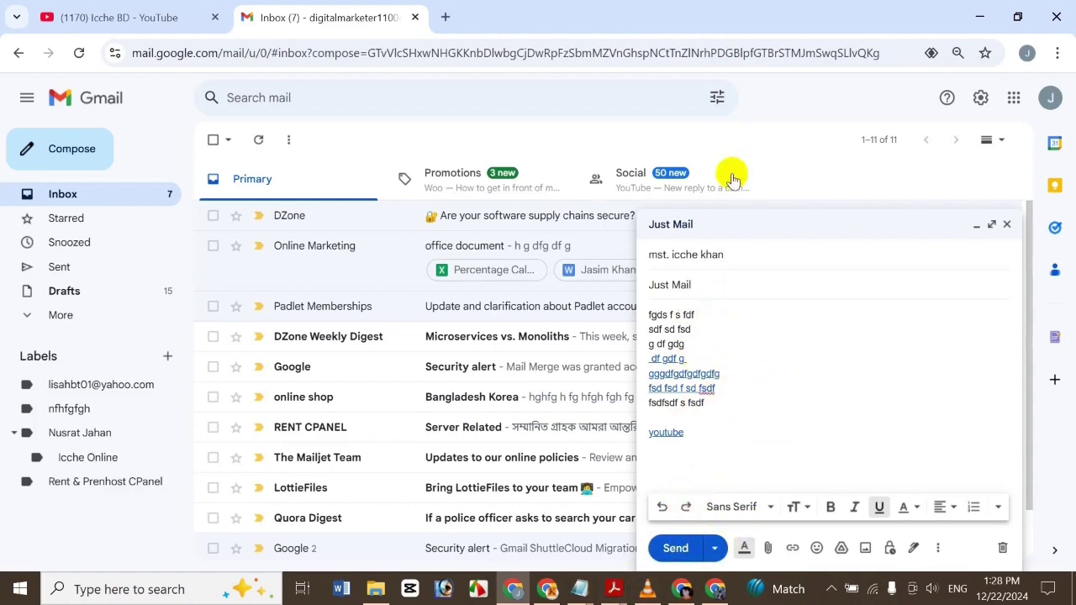
click(675, 548)
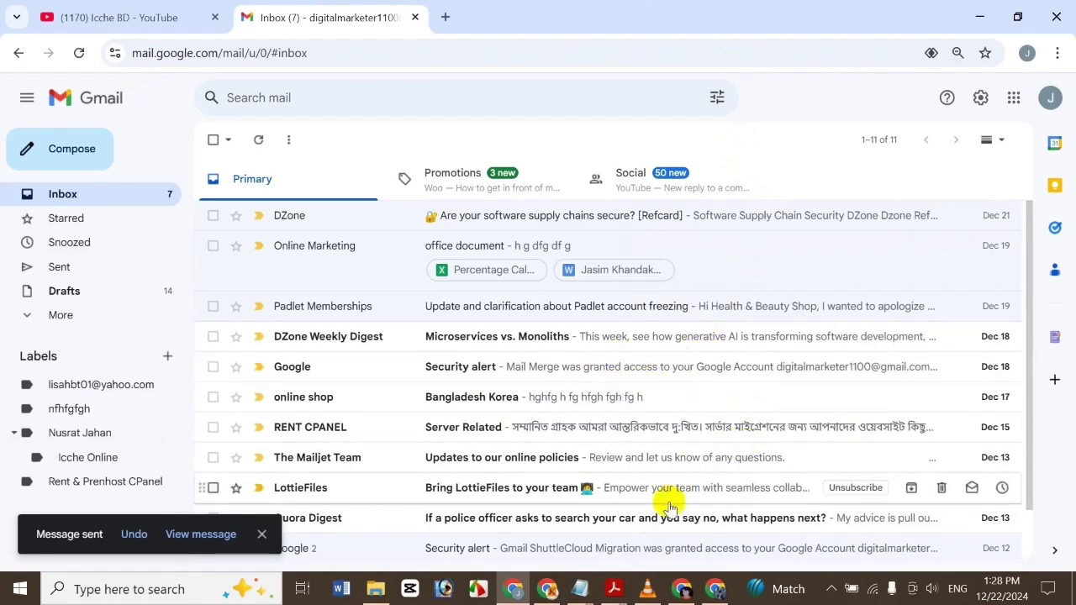
- Switch to the recipient's Chrome window, open Gmail there, and open the received "Just Mail" message
mouse_move(681, 593)
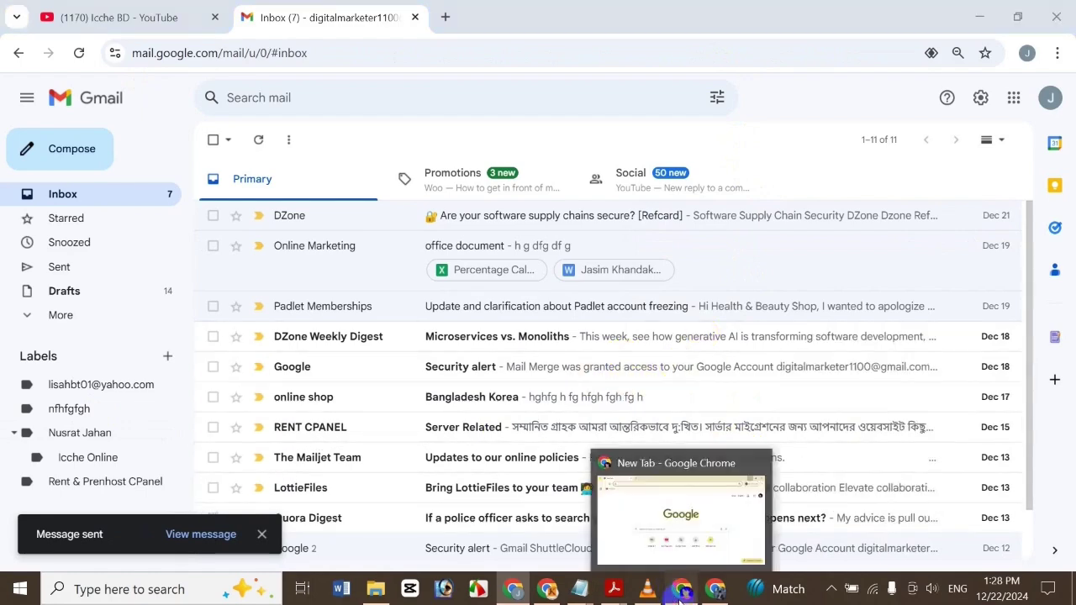
click(690, 505)
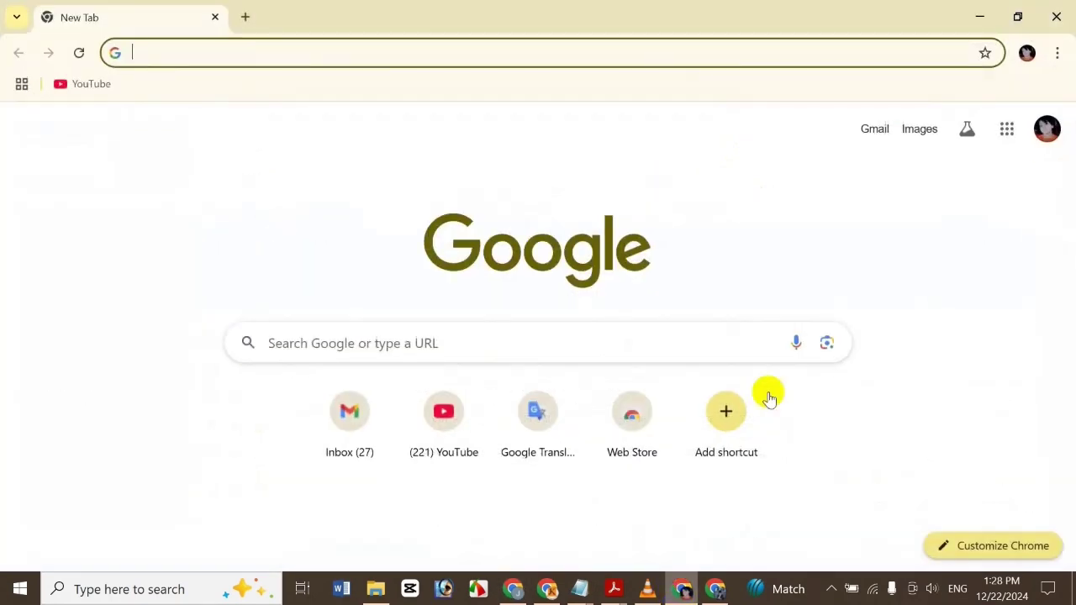
click(875, 131)
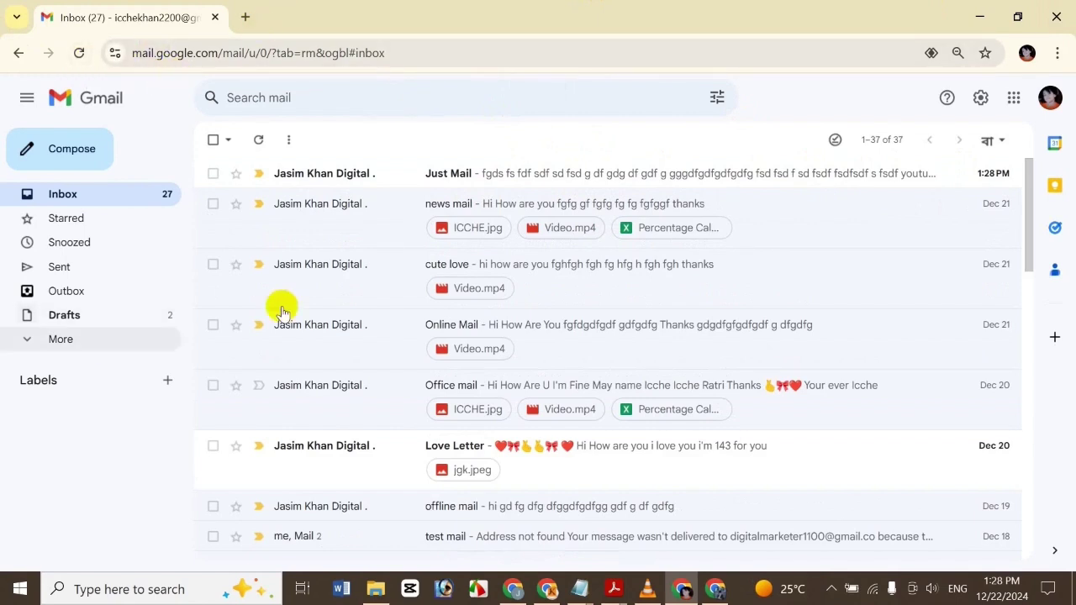
click(410, 181)
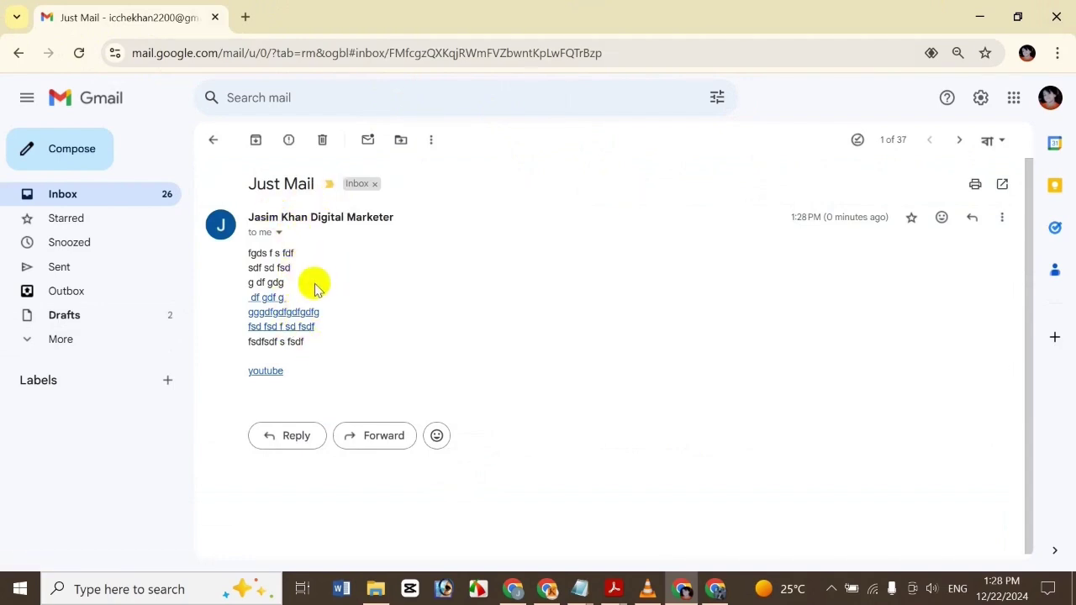
- Test the "youtube" link in the received message twice, closing the health.com page each time
click(269, 371)
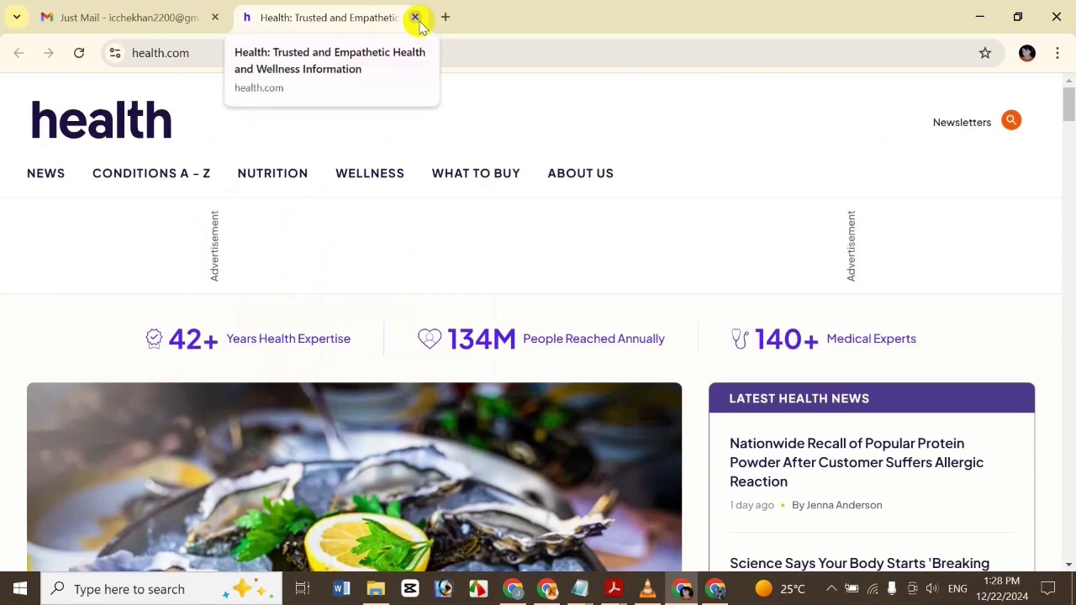
click(415, 18)
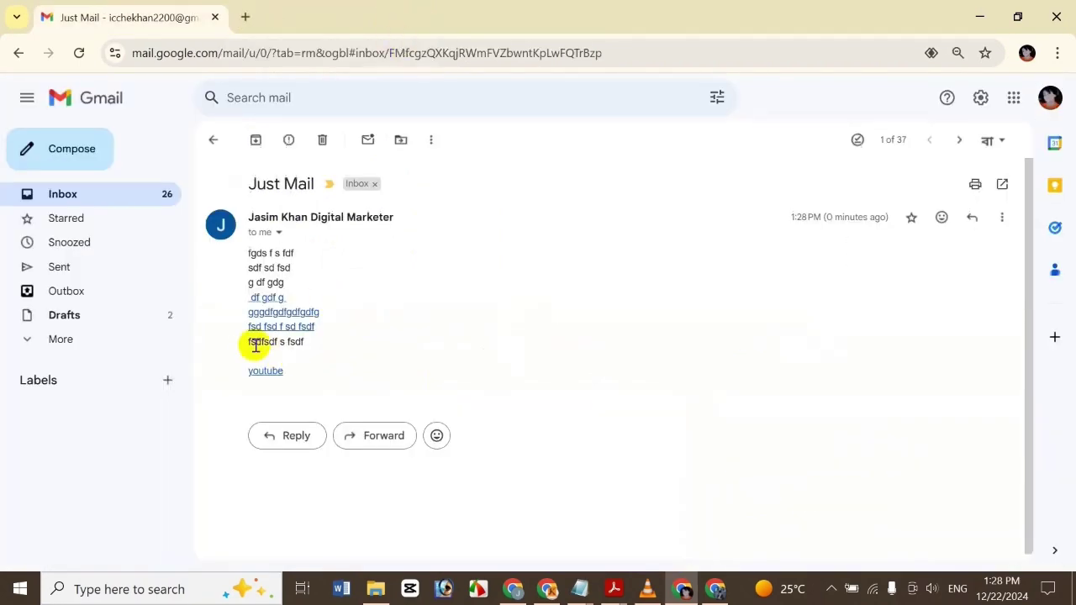
click(268, 374)
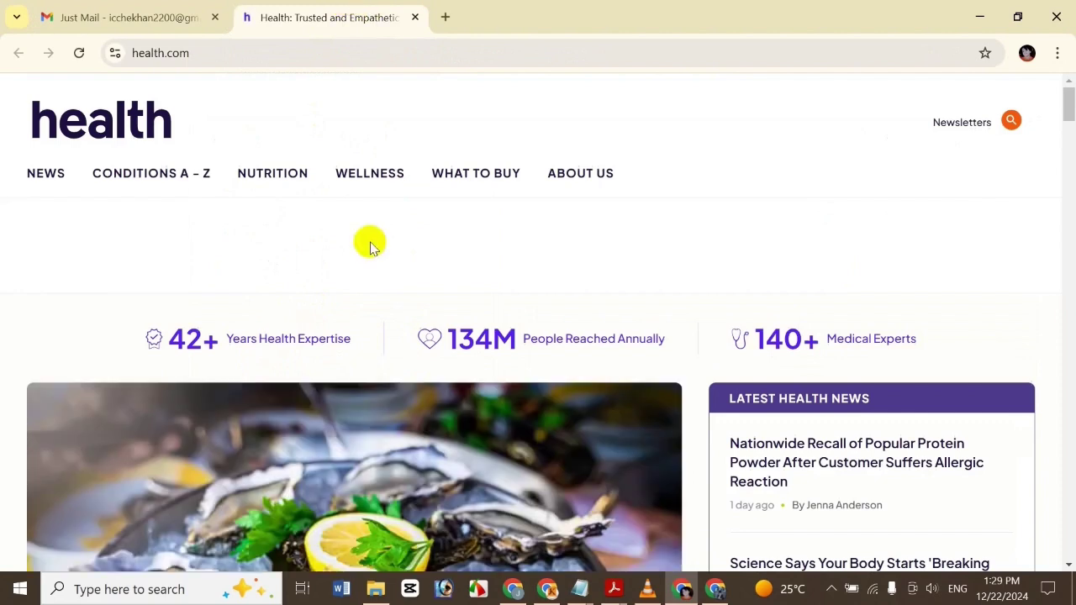
click(415, 18)
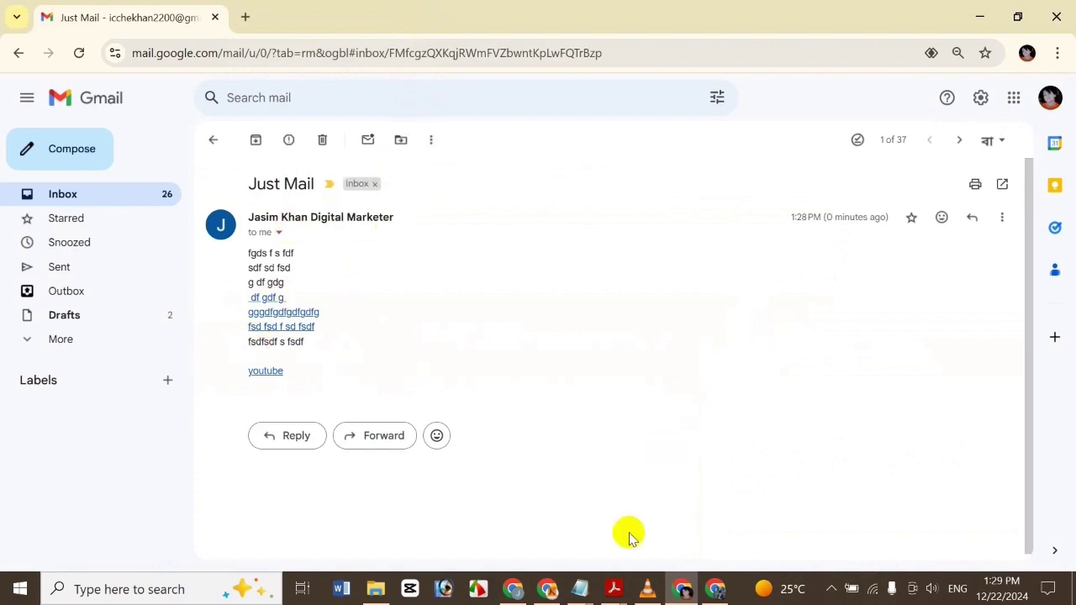
- Show the title page "How To Add Hyperlink To An Image In Gmail - Bangla" in the PDF viewer and minimize it
mouse_move(617, 587)
click(435, 540)
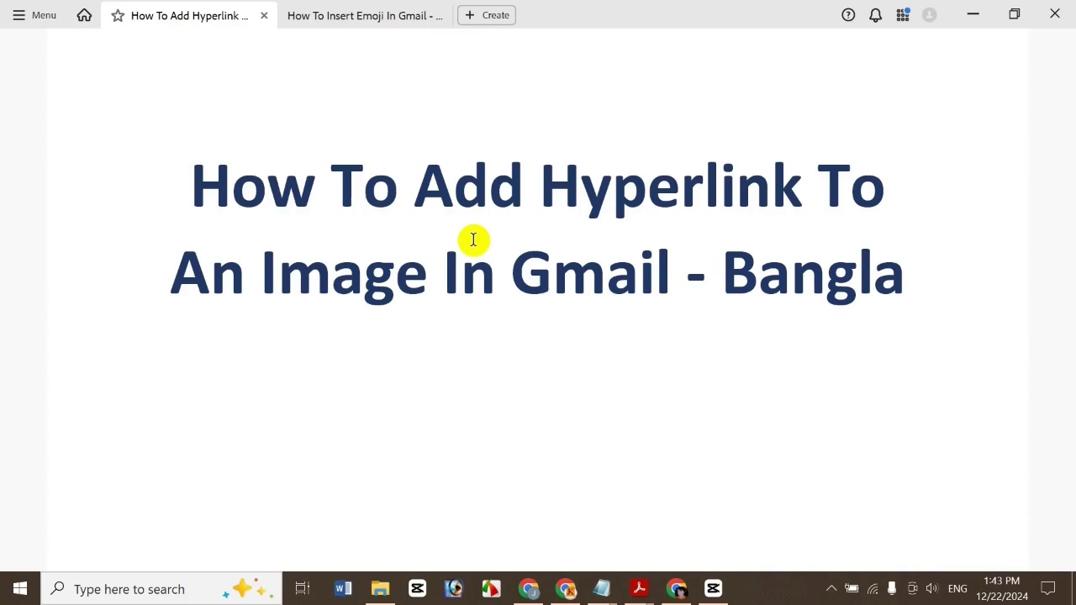
click(976, 13)
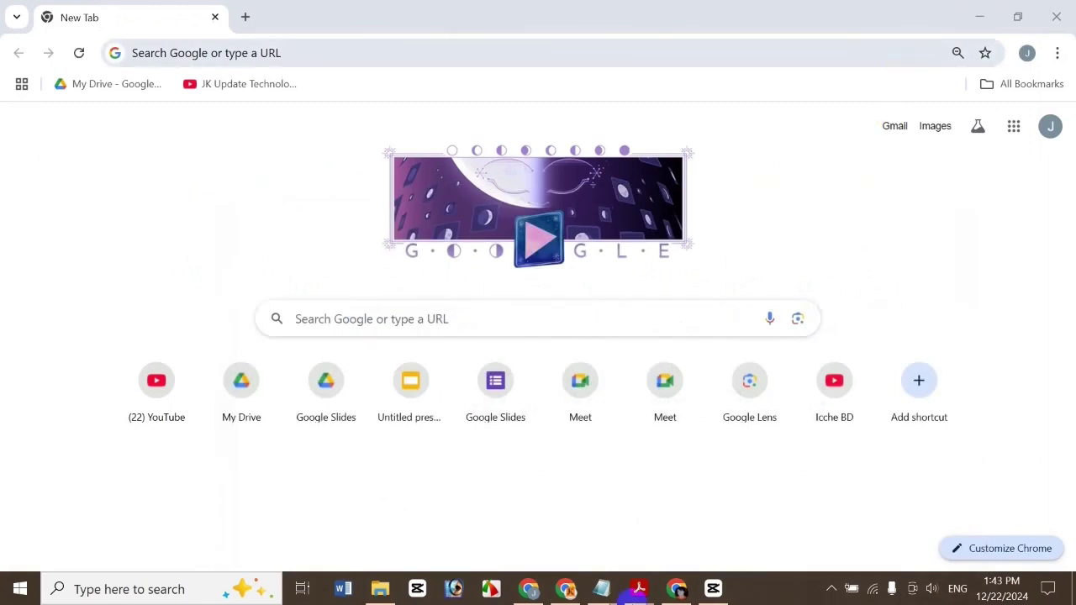
- Open Gmail from the new tab and start a new message with the text formatting options hidden
click(1012, 125)
click(948, 207)
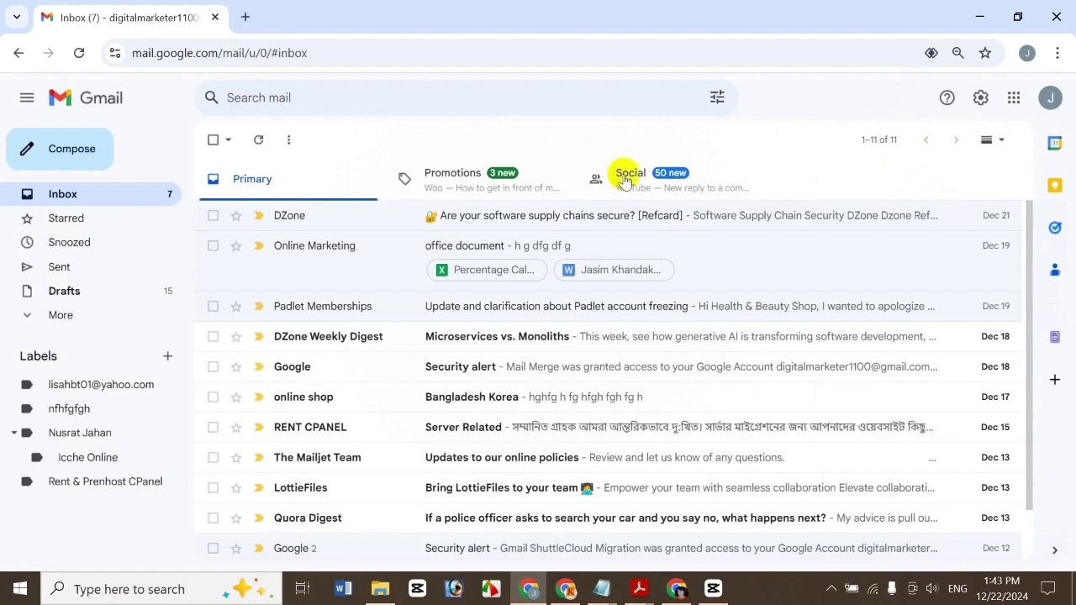
click(70, 147)
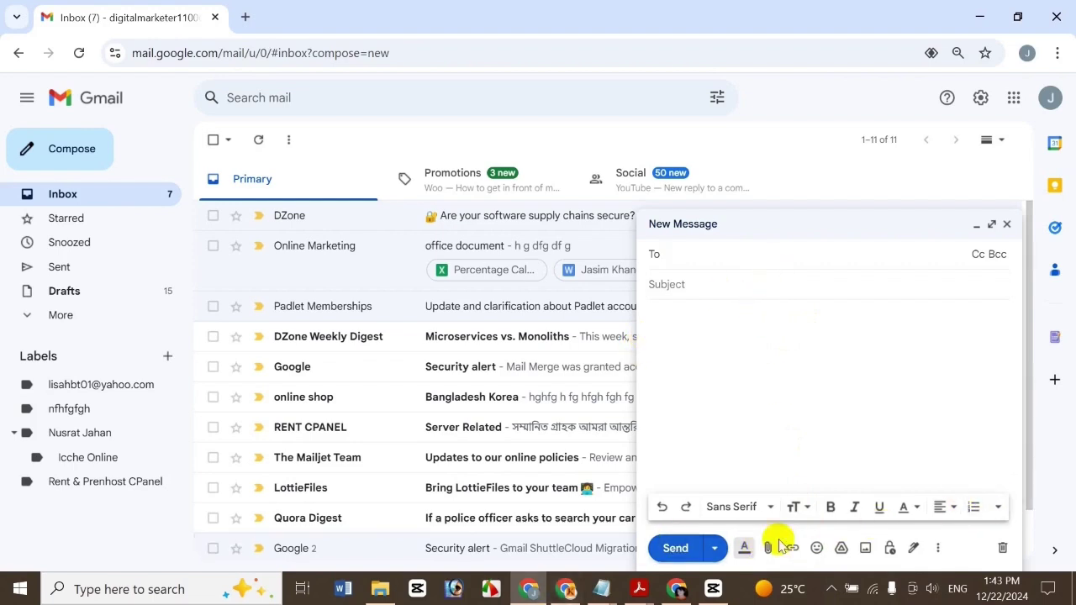
click(748, 551)
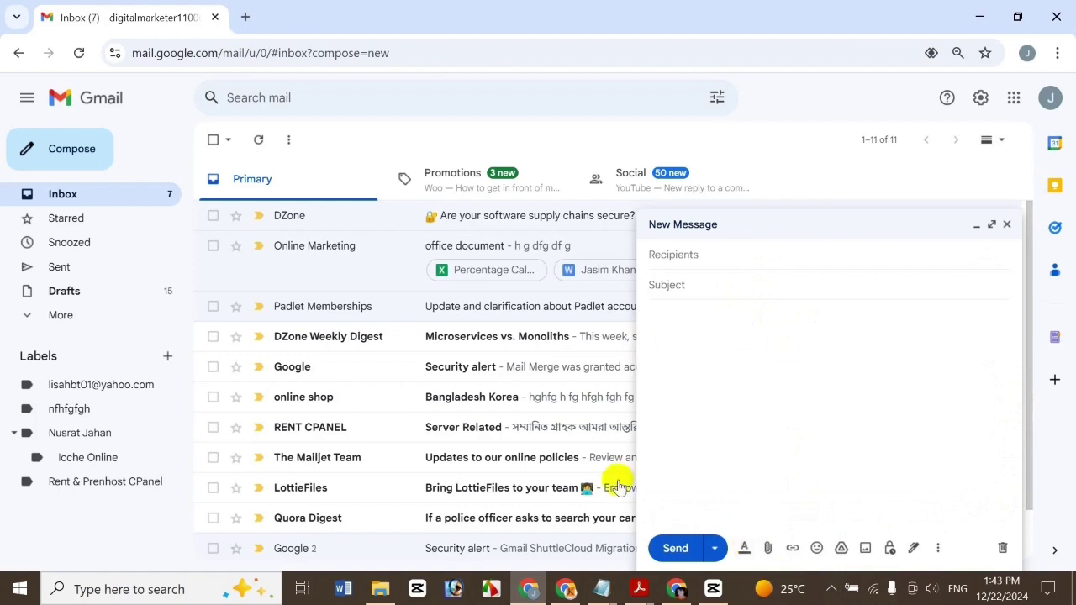
- Address the message to the suggested contact, use the recipient's given name followed by "mail" as subject, and write "hi" and "how are you" on separate lines
click(686, 259)
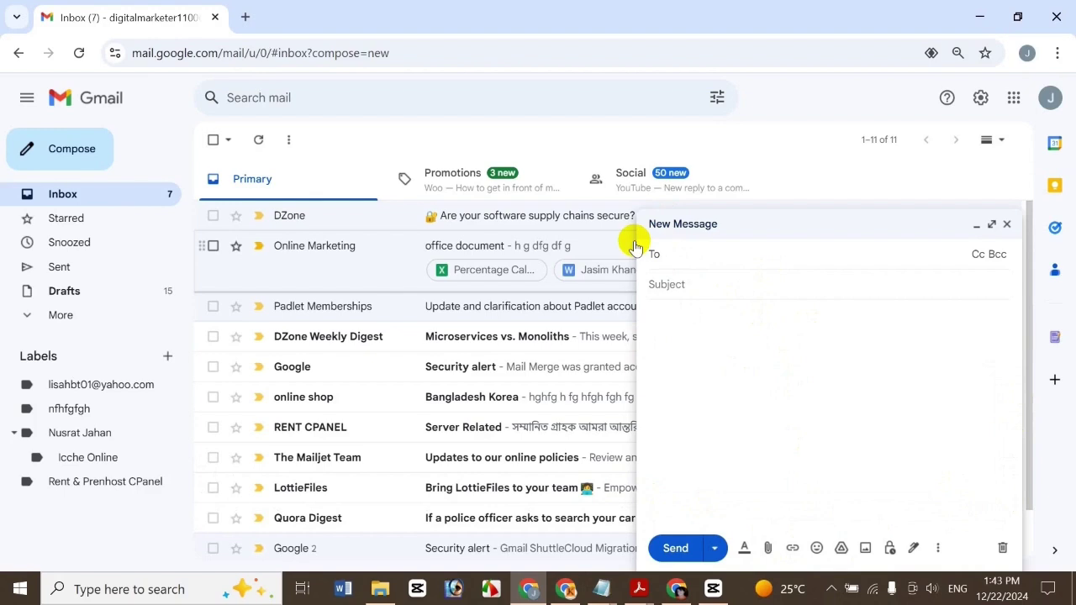
text(m)
click(782, 296)
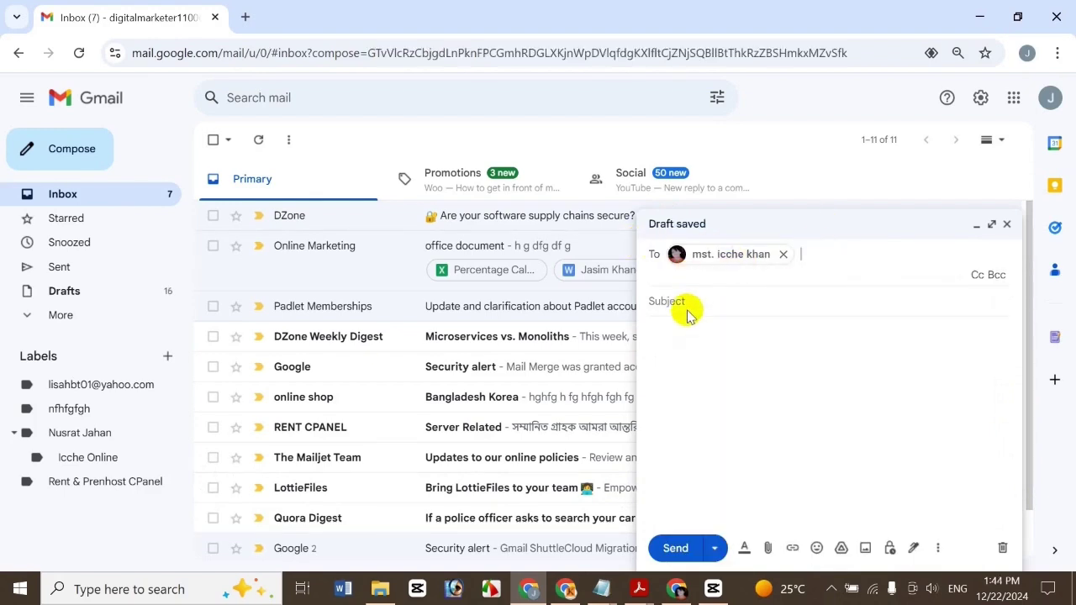
click(678, 306)
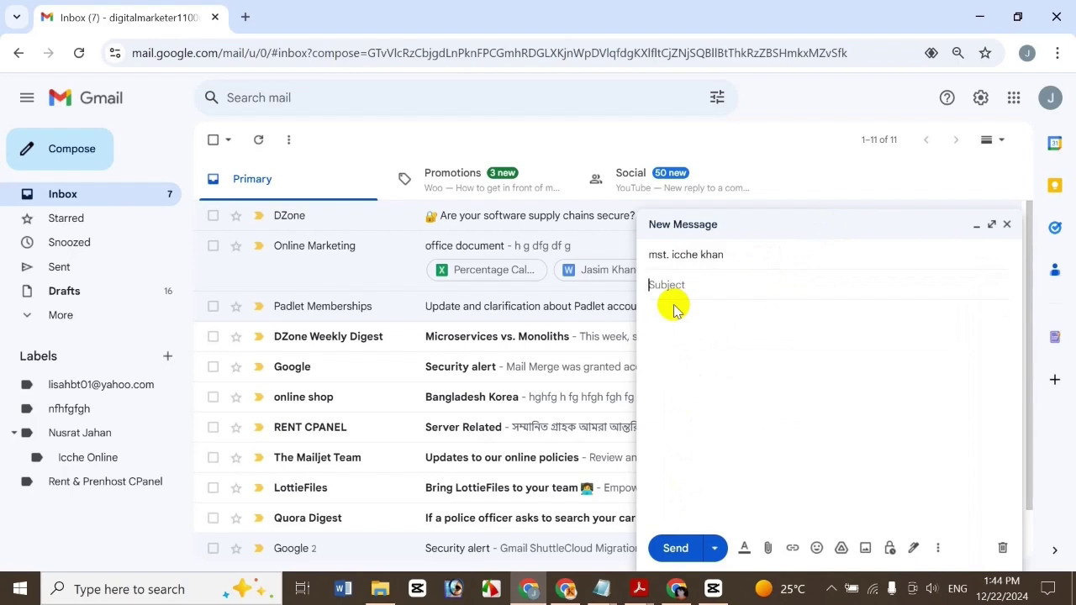
text(icche mail)
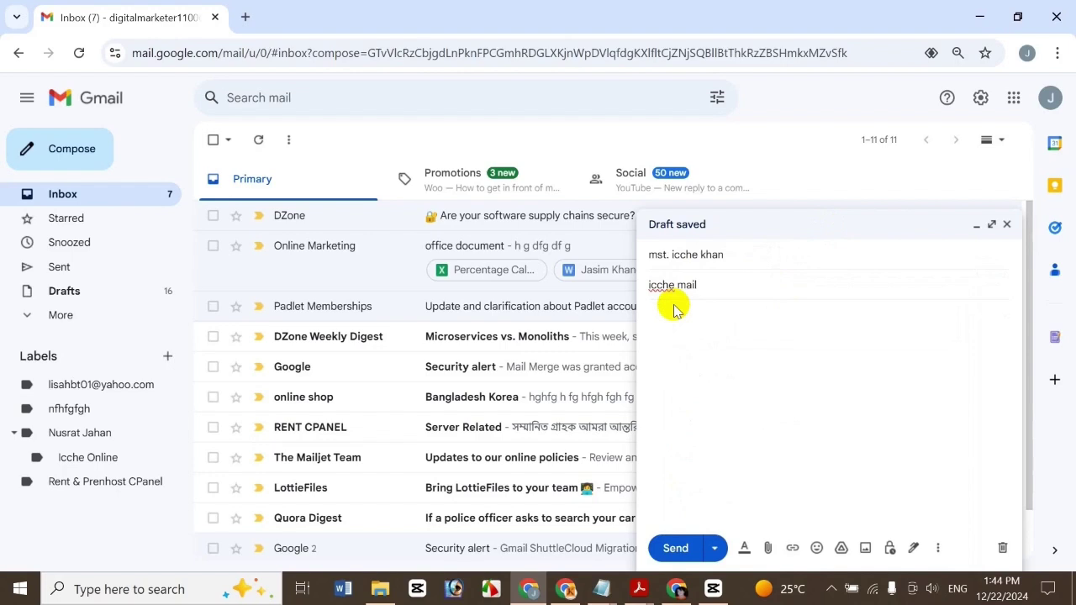
click(706, 322)
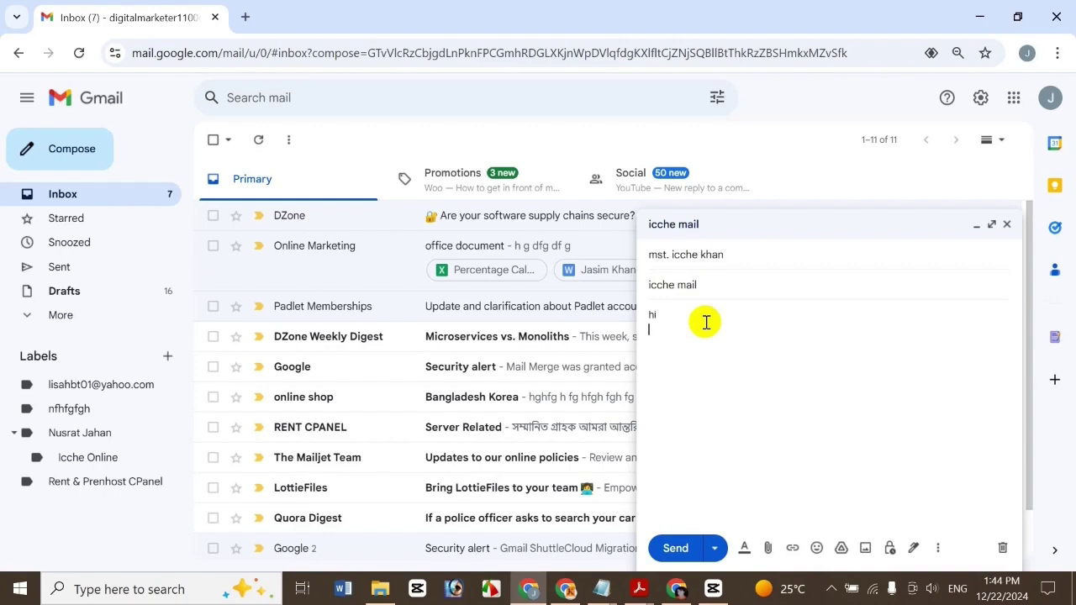
text(hi how are you)
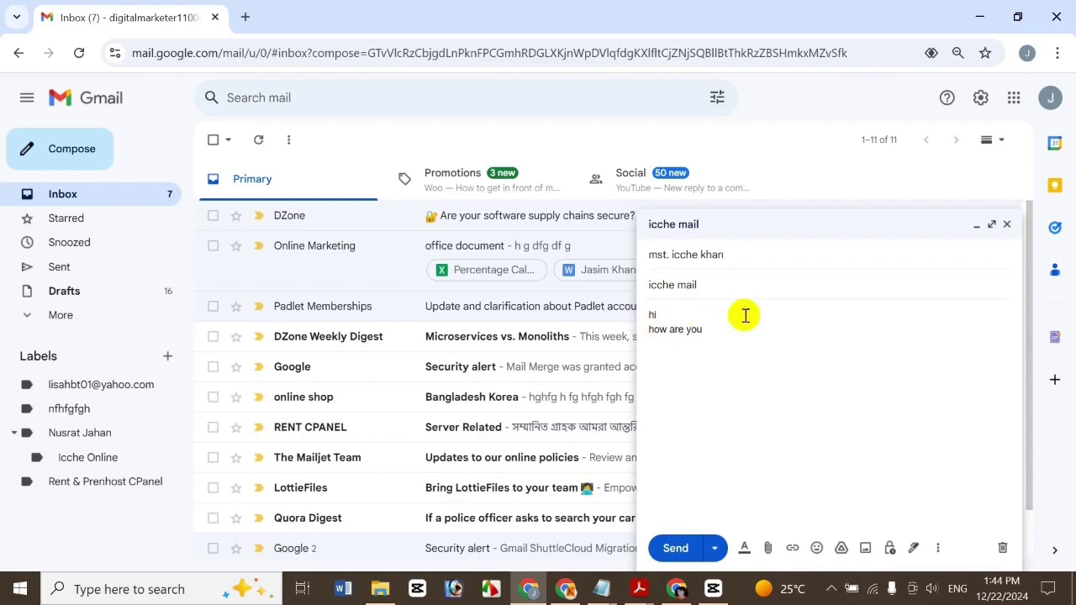
- Insert the orange sunset over forested mountains photo from Google Photos inline below "how are you"
click(868, 549)
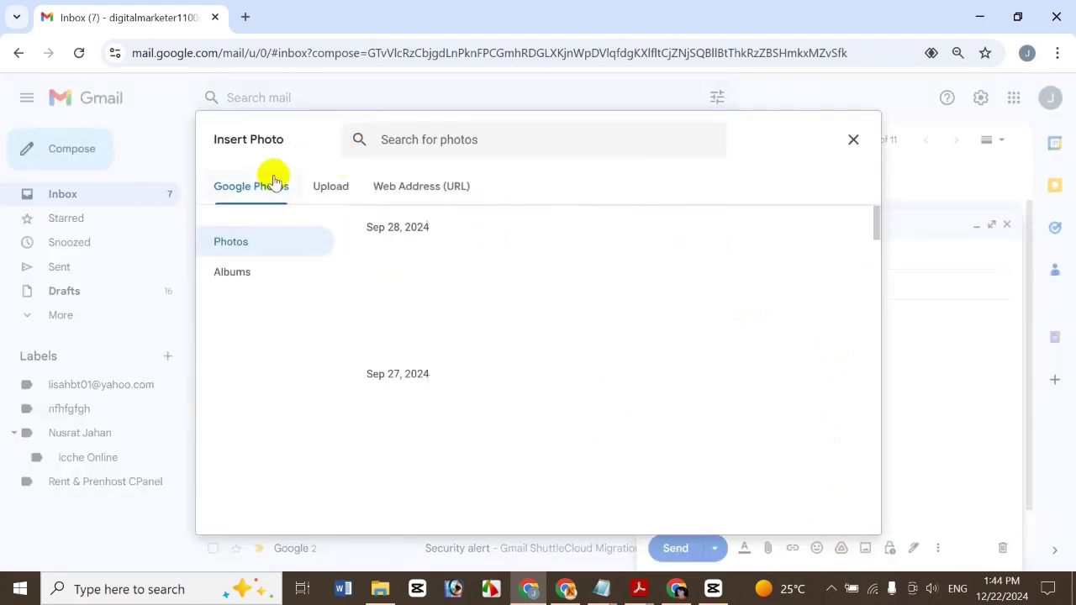
click(565, 296)
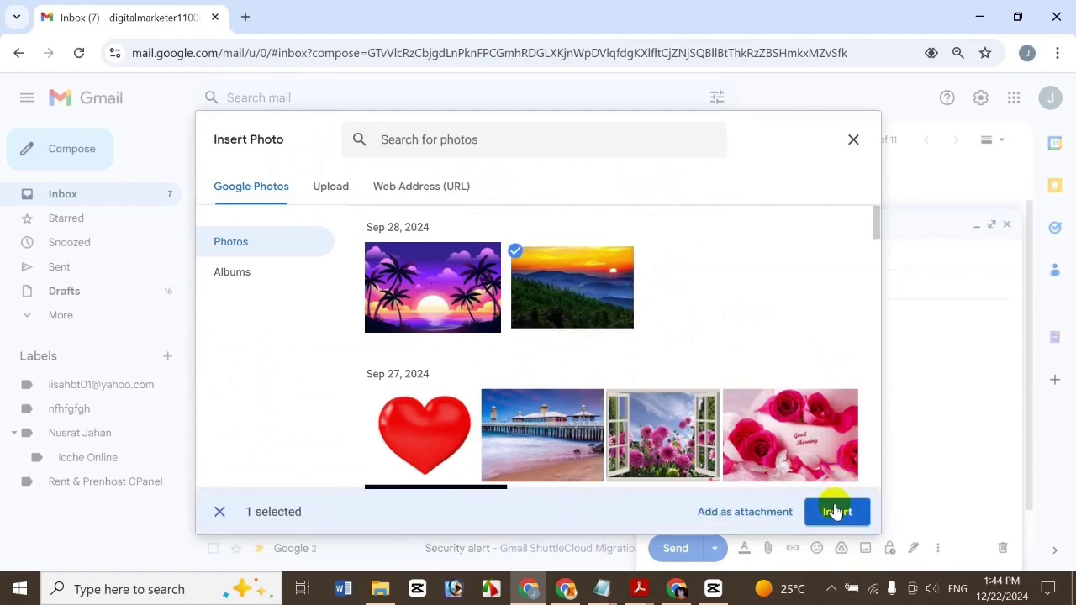
click(838, 505)
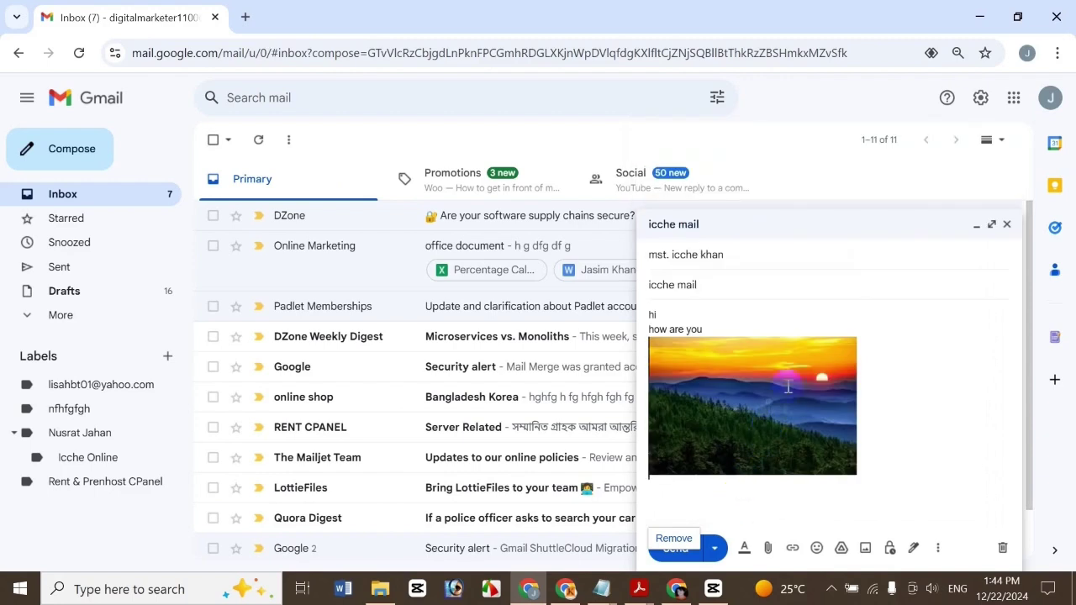
- Shrink the inserted sunset image proportionally to a little over half its width, then deselect it
click(821, 374)
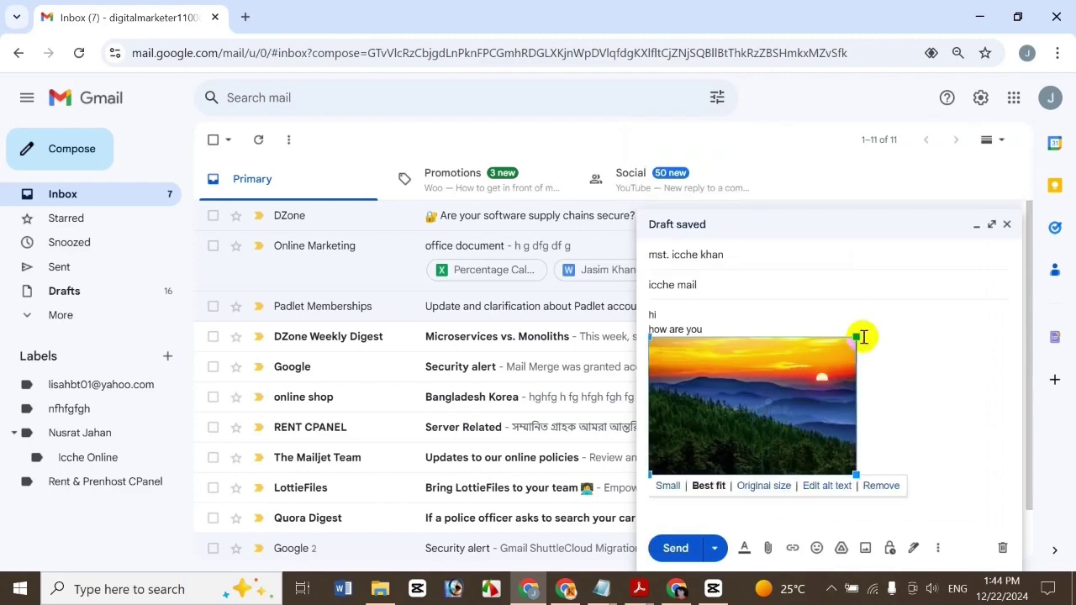
drag(857, 338, 772, 380)
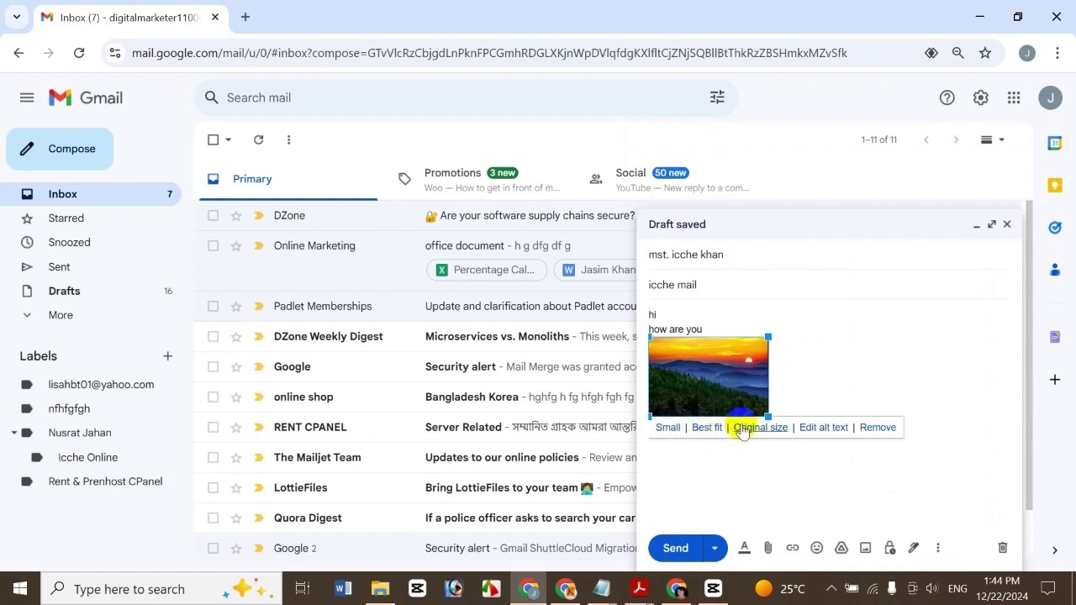
click(664, 429)
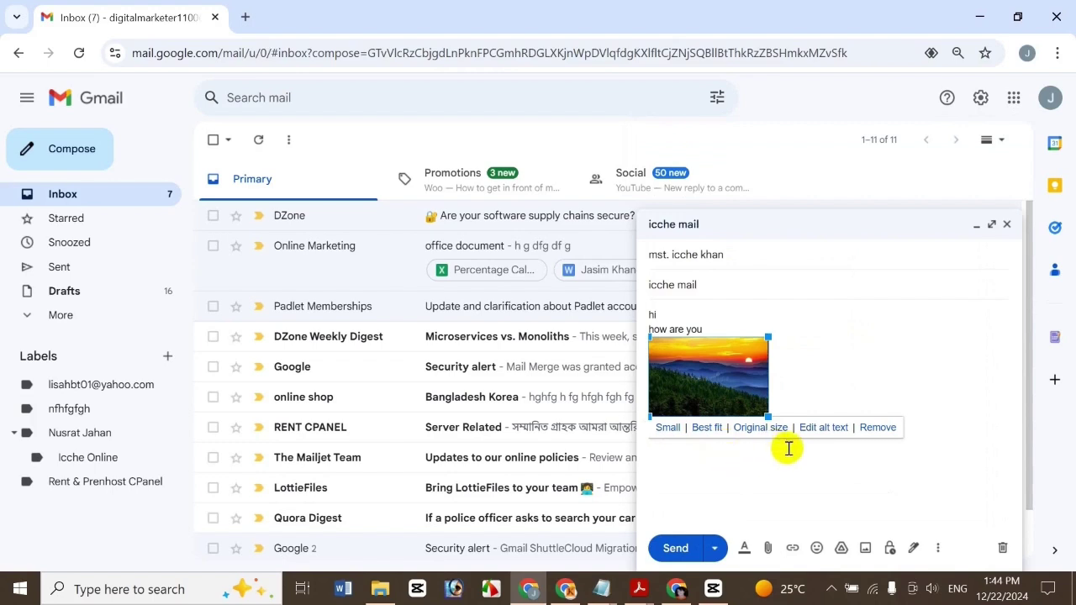
click(773, 427)
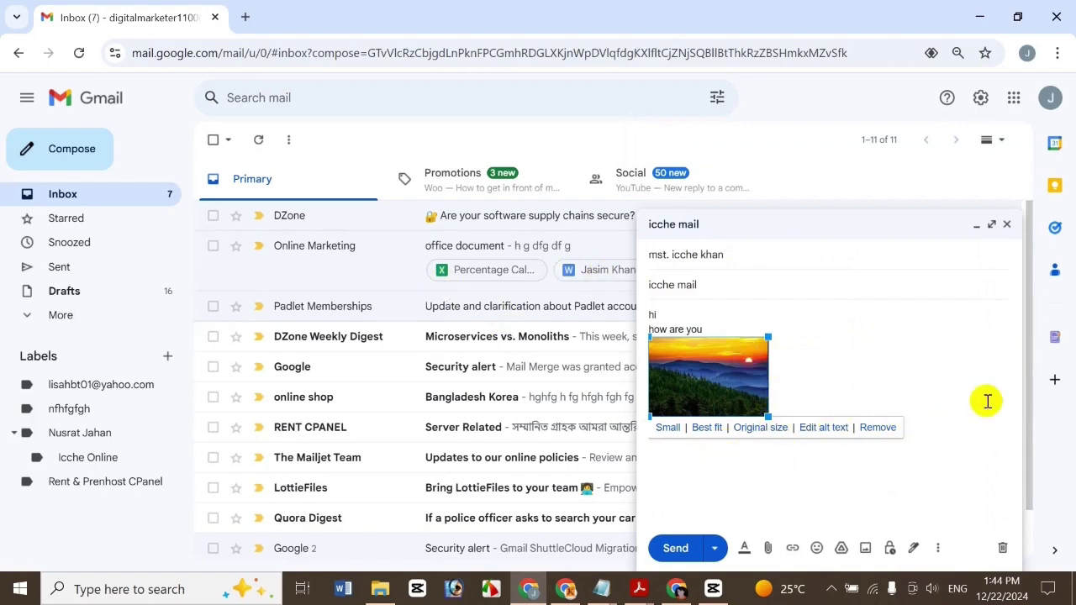
click(828, 380)
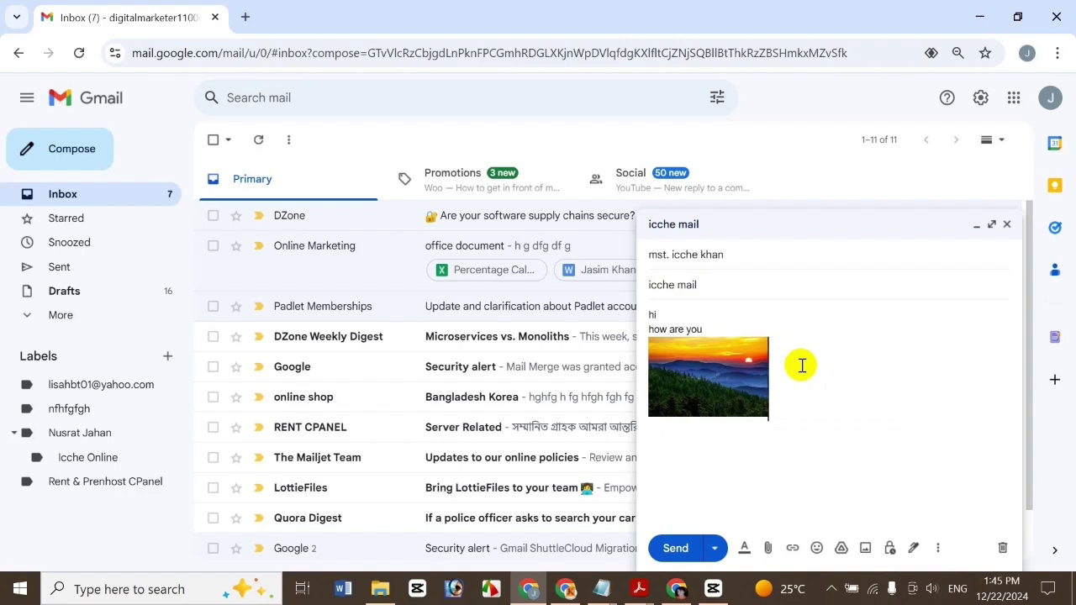
- Add a hyperlink to health.com to the sunset image in the message body
click(801, 365)
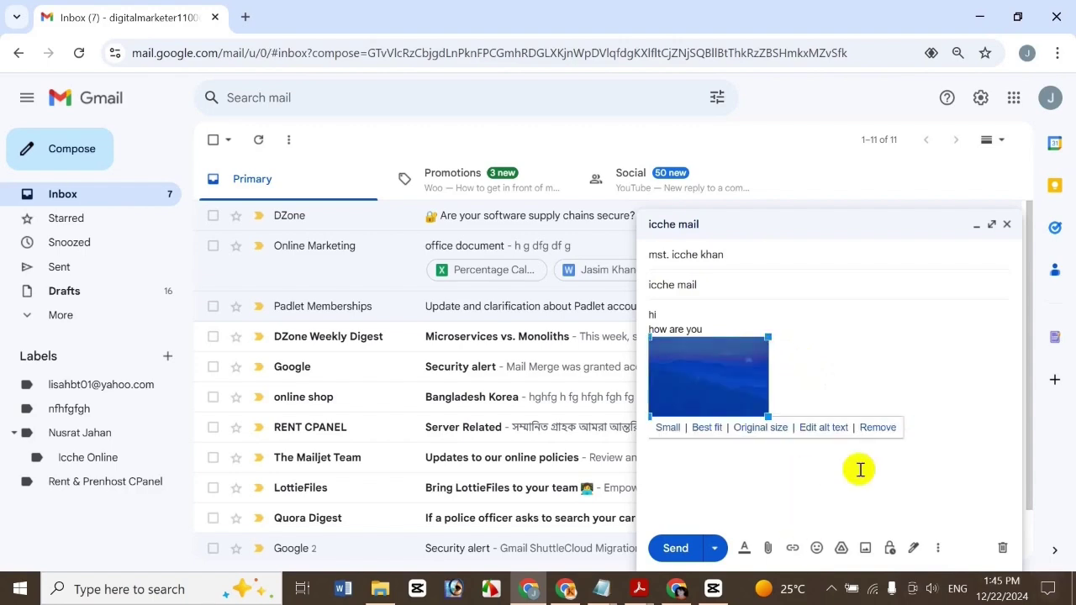
click(793, 548)
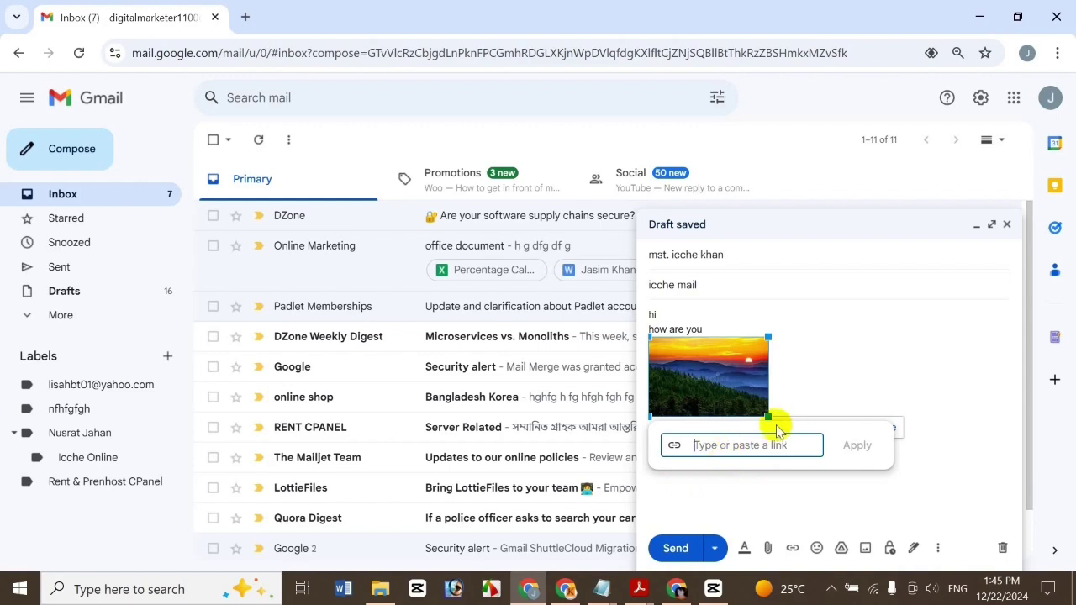
click(686, 413)
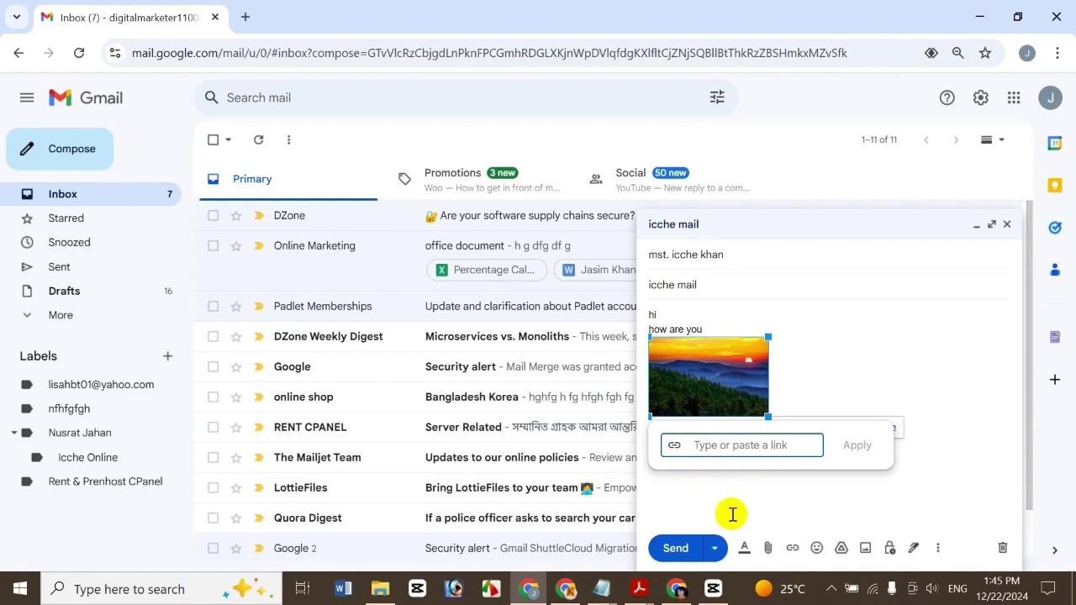
text(he)
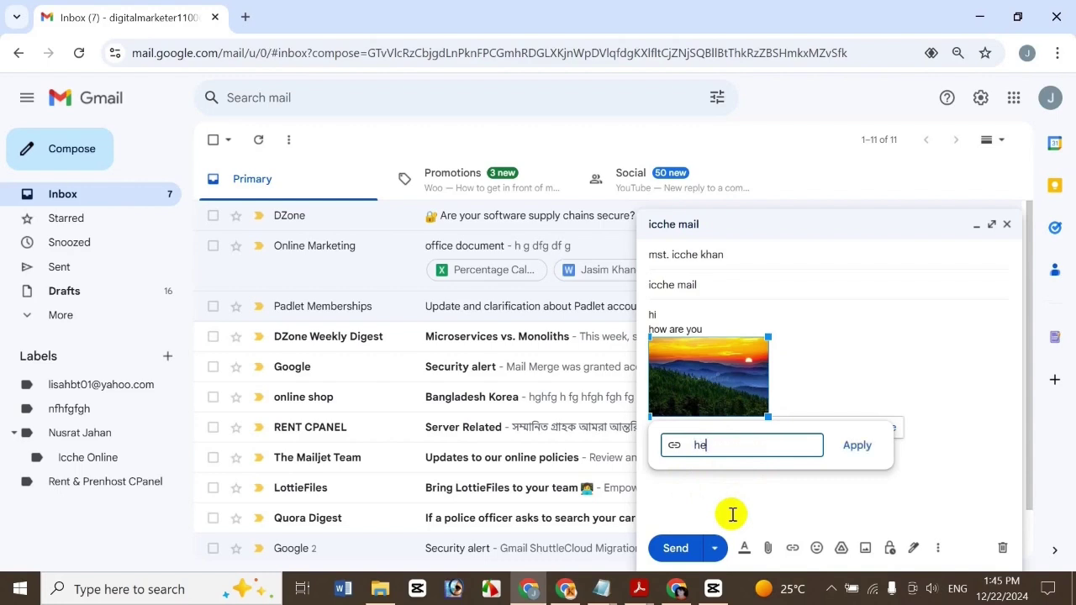
text(alth.com)
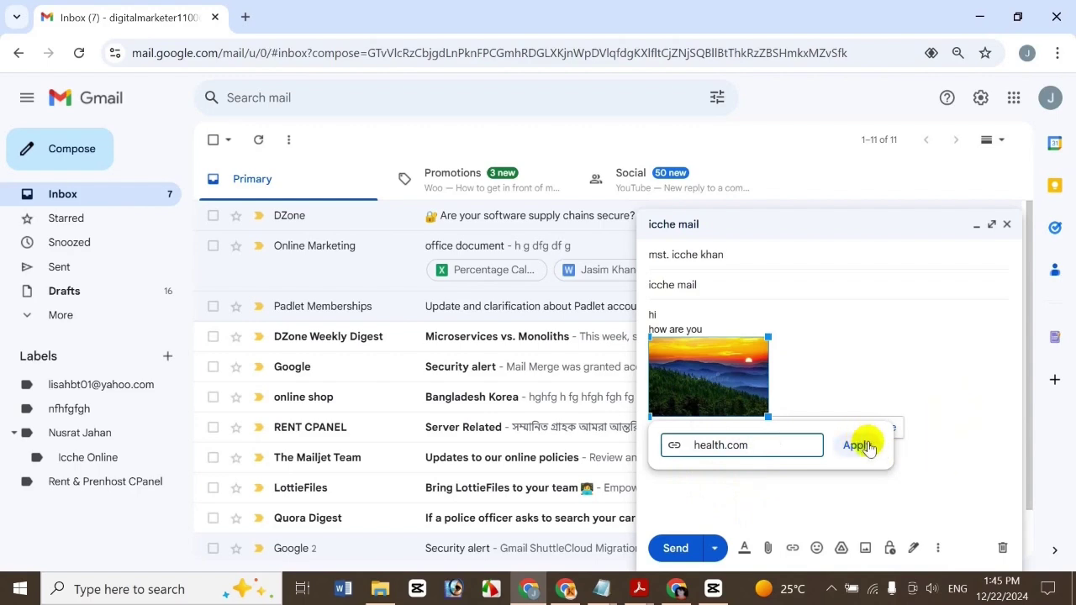
text( gdfgd)
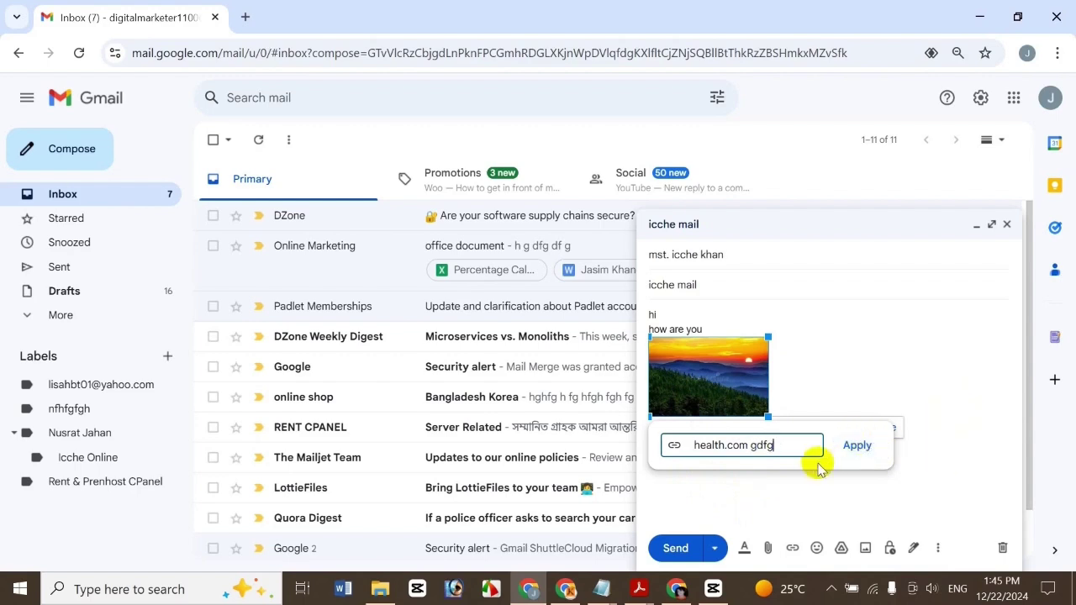
key(BackSpace)
key(BackSpace)
key(BackSpace)
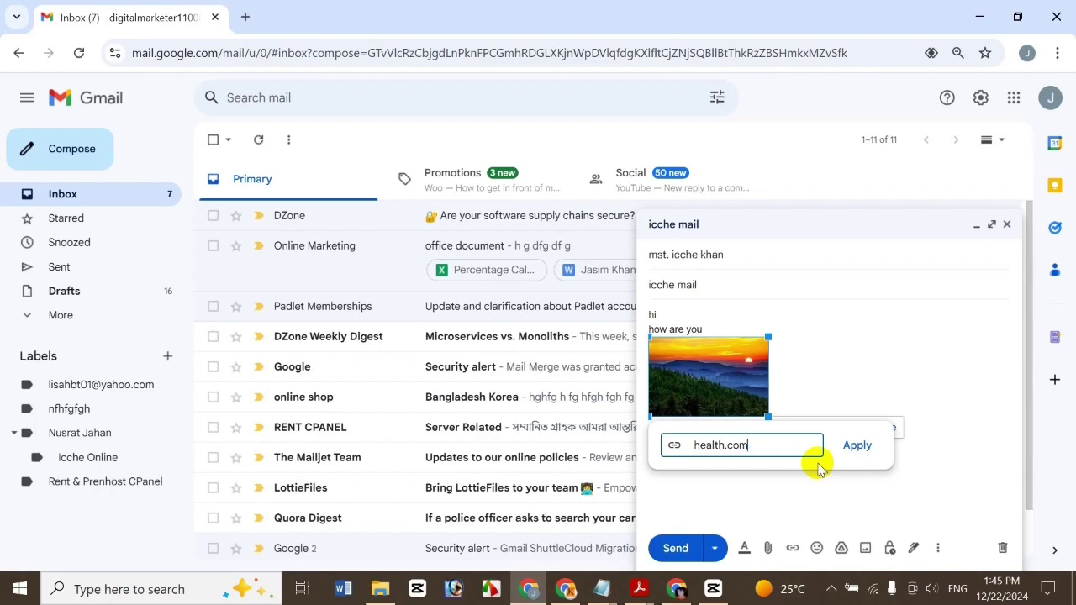
click(857, 445)
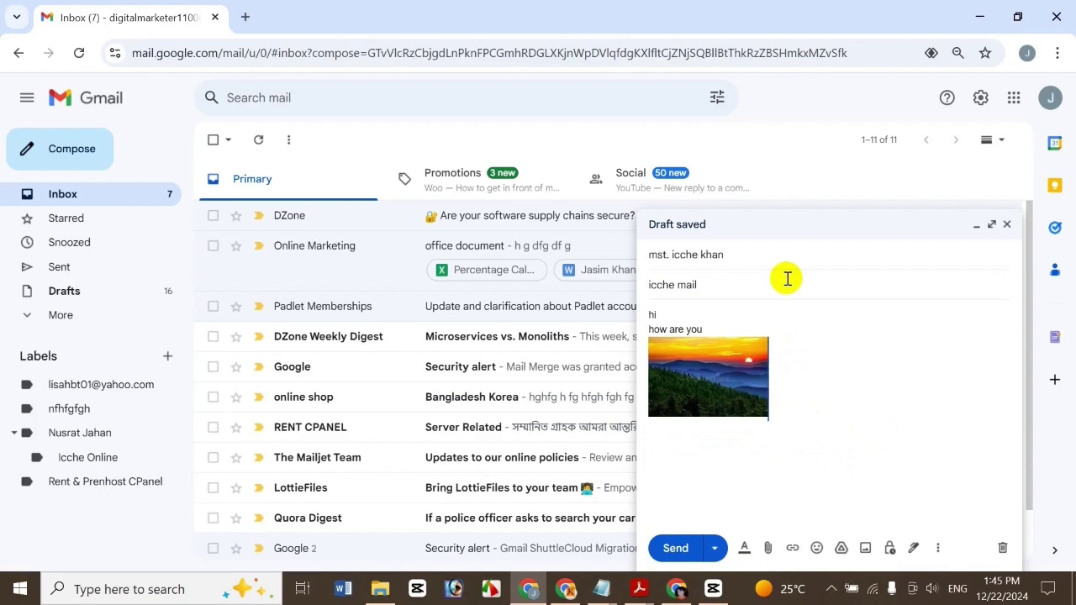
- Test the image's health.com link from the draft, look through the opened page, and close it
click(716, 369)
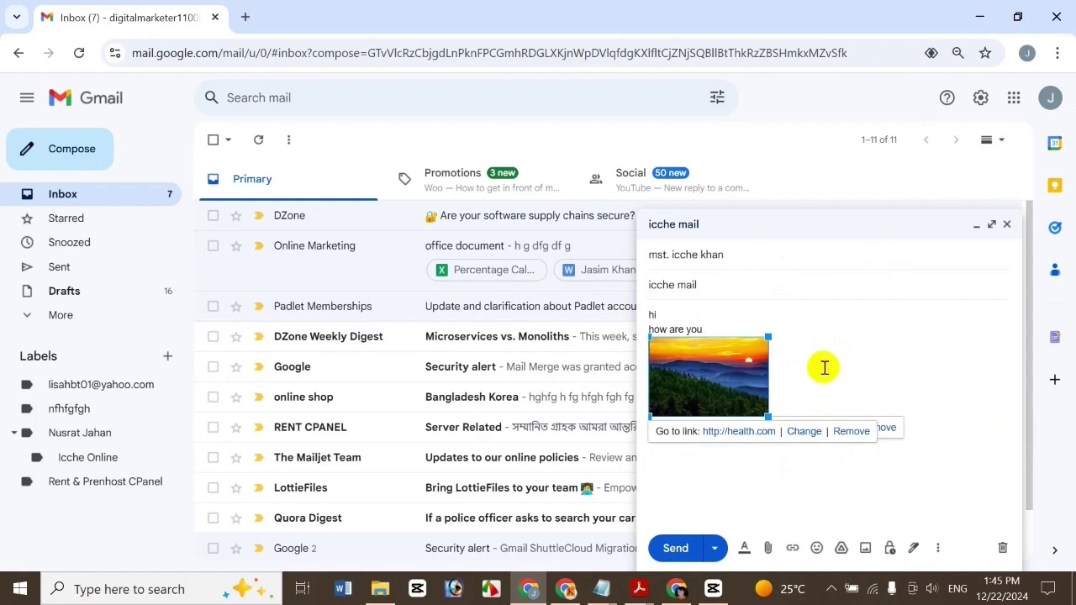
click(728, 435)
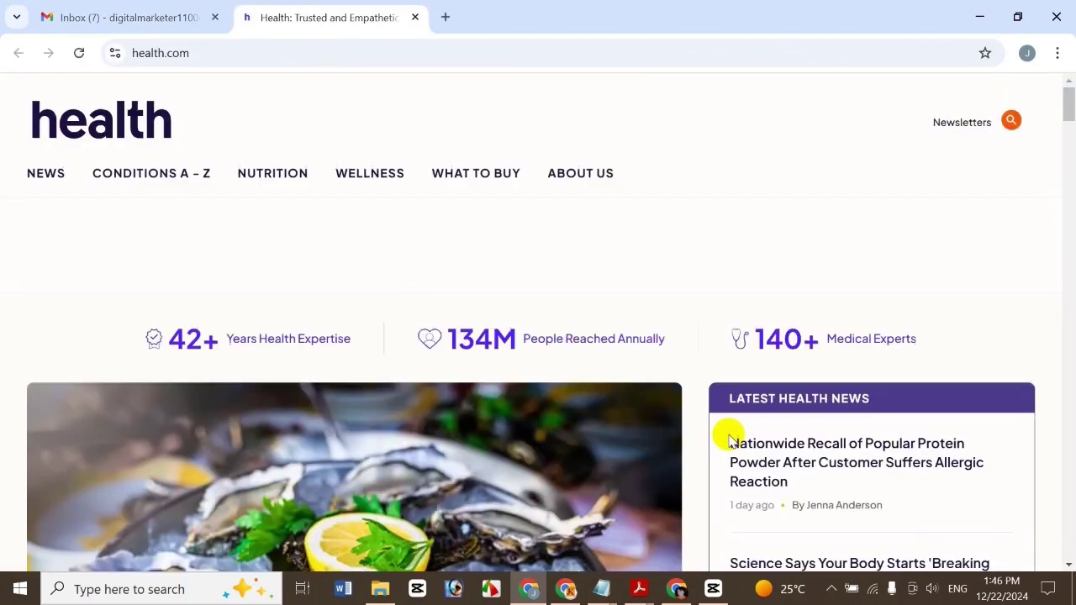
drag(1069, 99, 1070, 257)
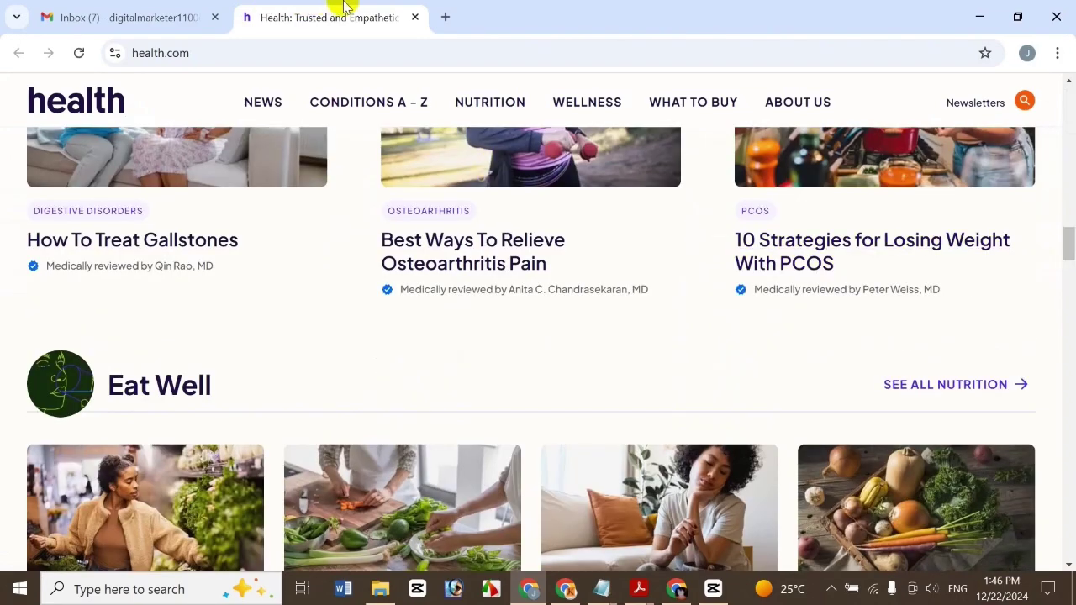
click(416, 17)
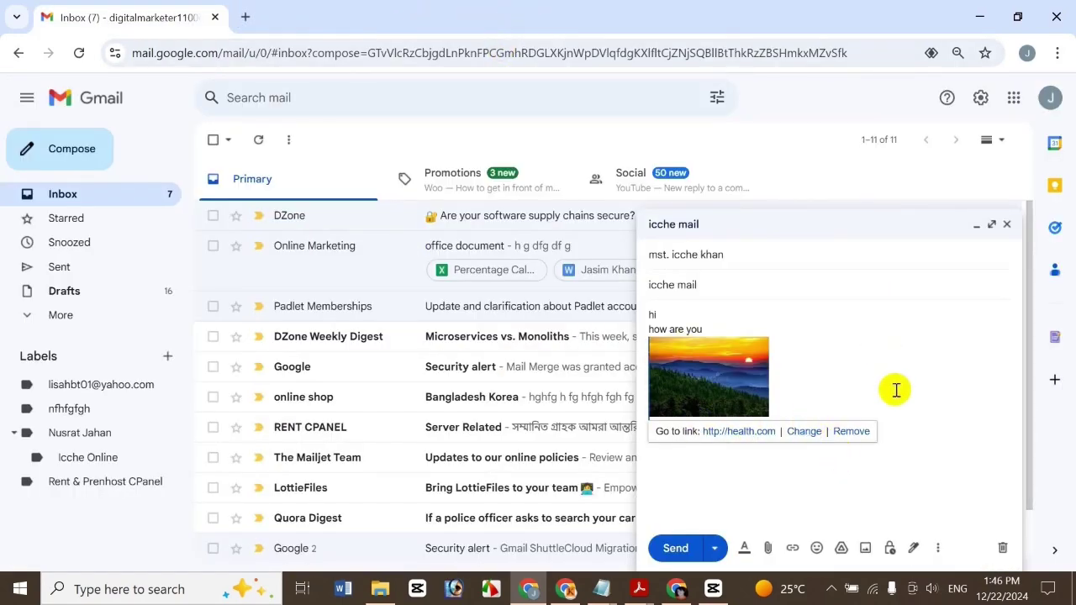
- Recheck the link options on the sunset image and send the message
click(730, 396)
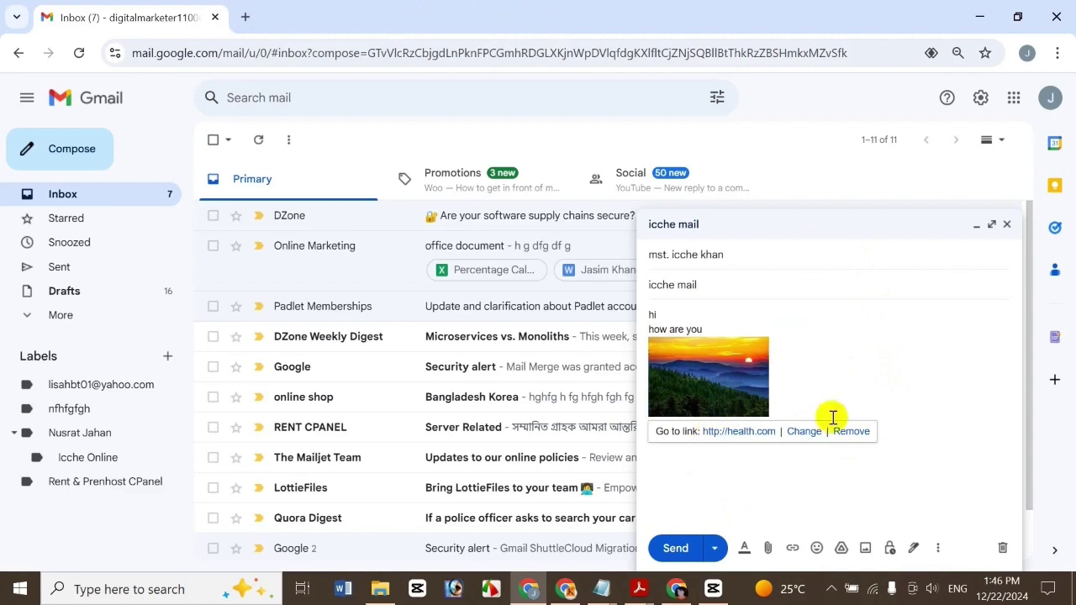
click(853, 363)
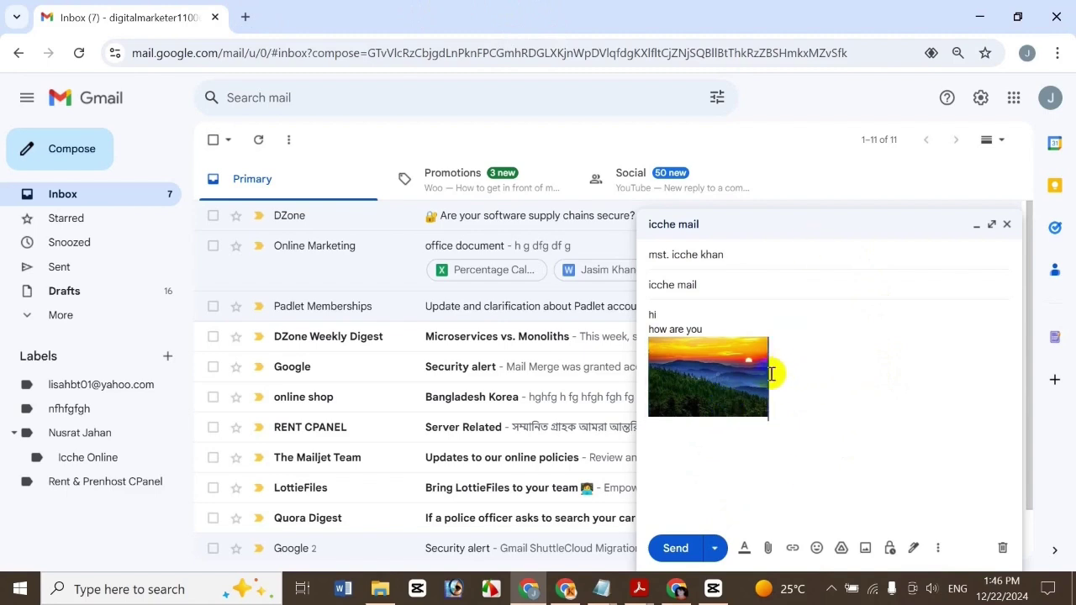
click(745, 367)
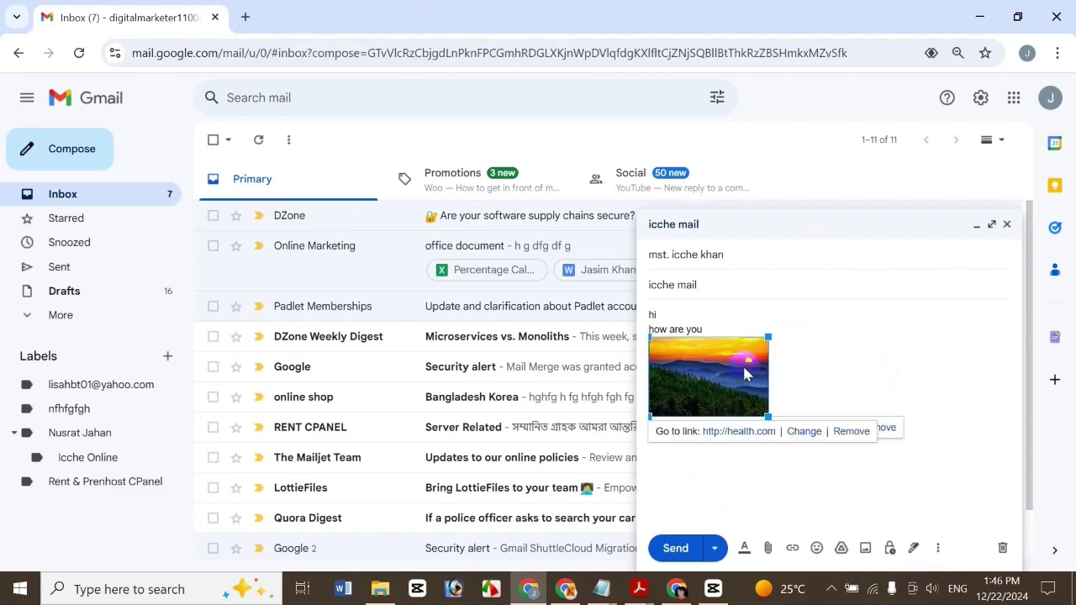
click(815, 354)
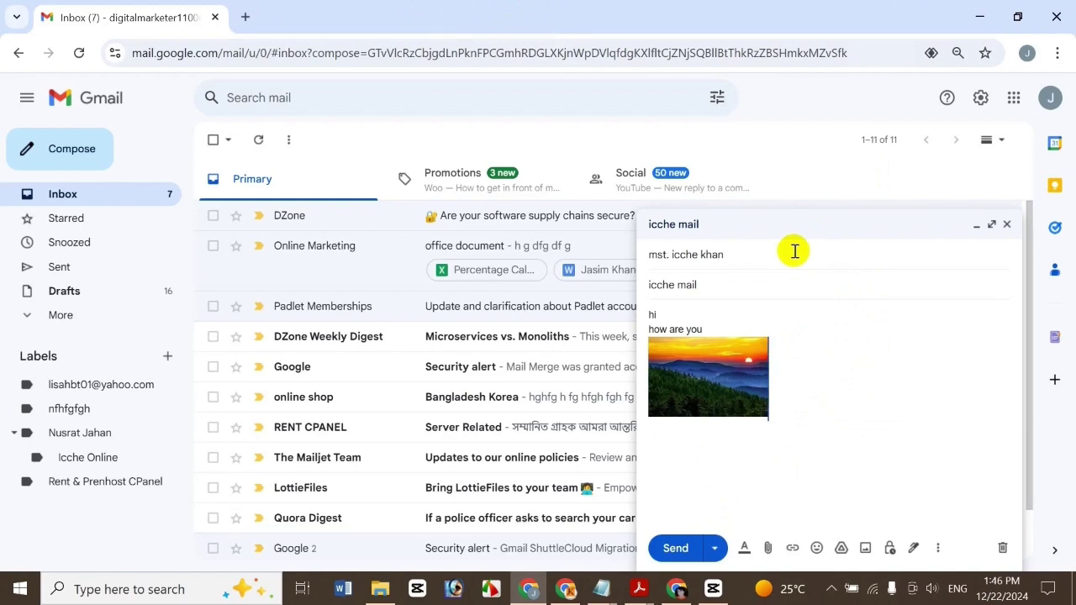
click(747, 379)
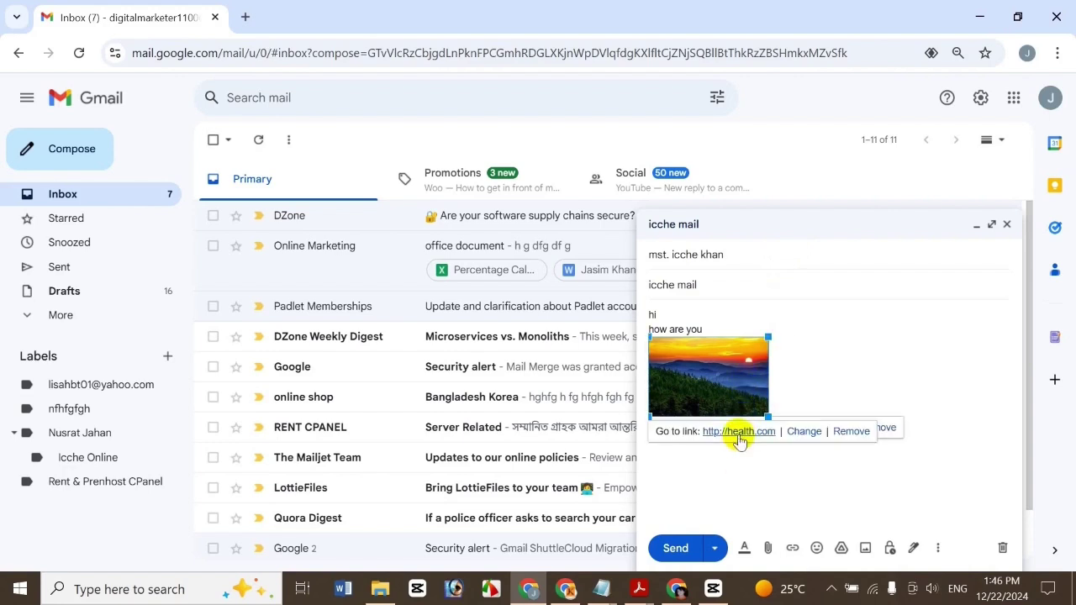
click(865, 390)
click(670, 555)
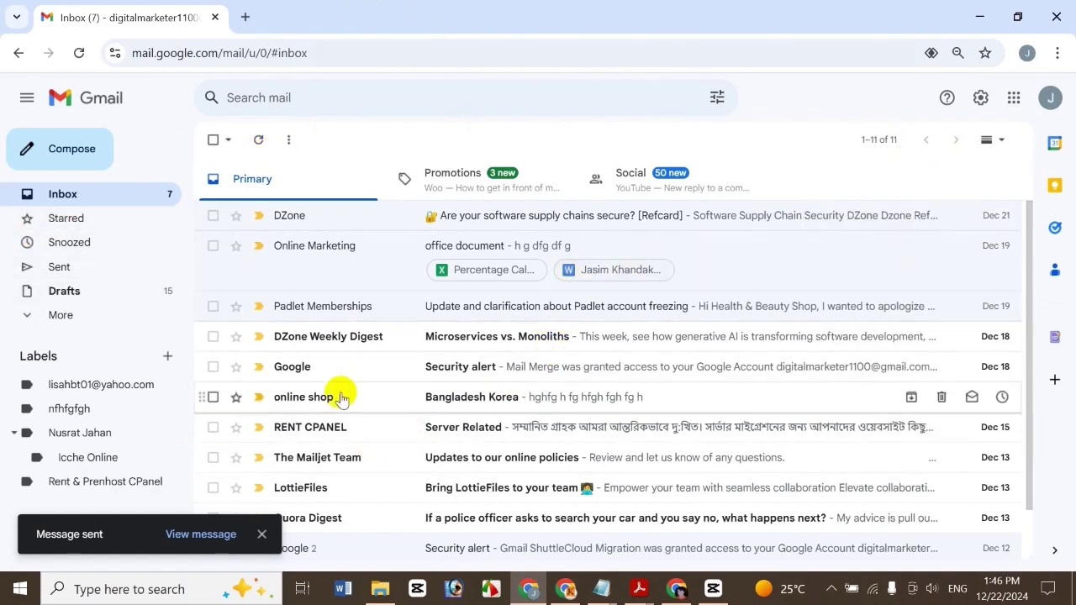
- Check the message in the Sent folder, and open the received copy in the recipient account's Gmail inbox
click(78, 266)
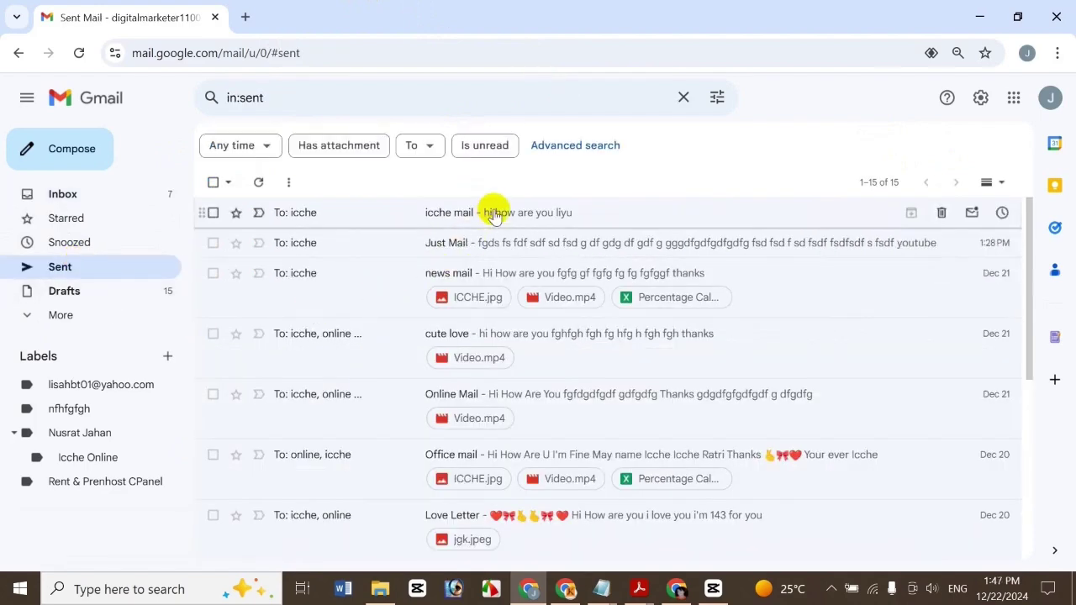
click(67, 202)
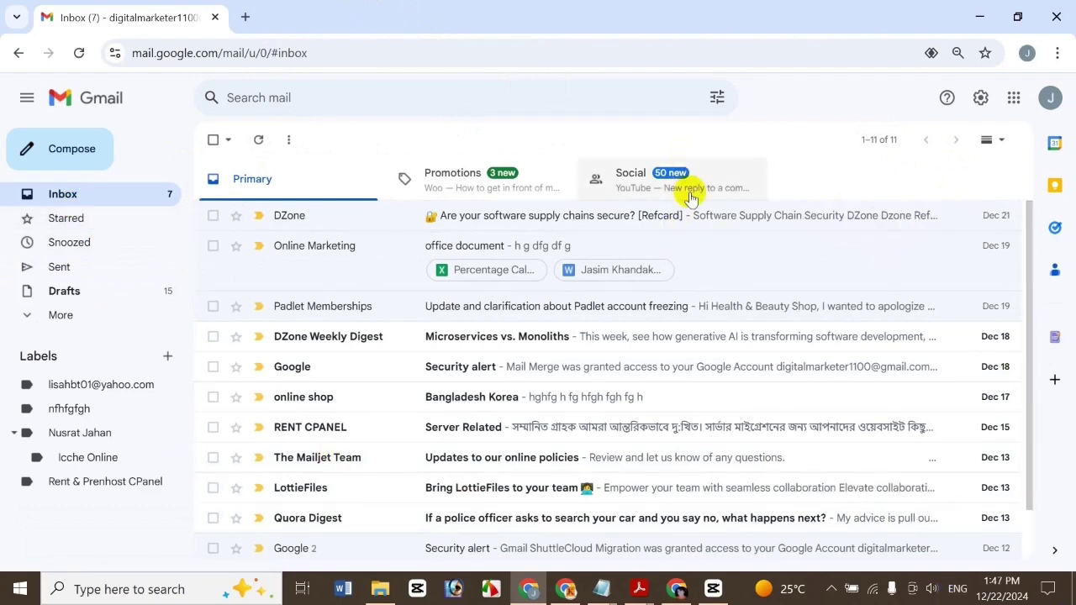
click(677, 589)
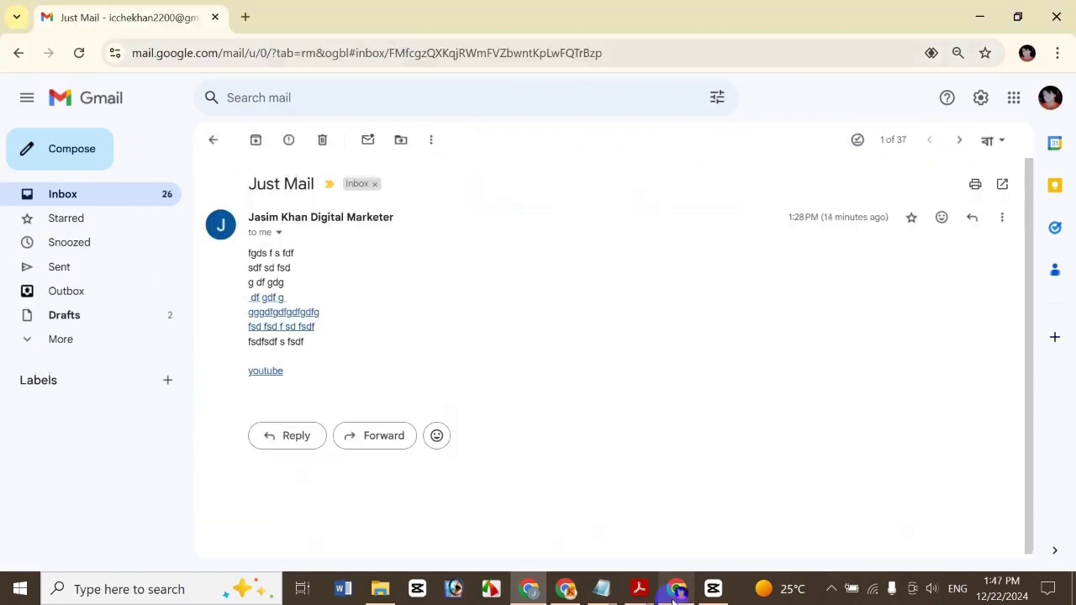
click(243, 16)
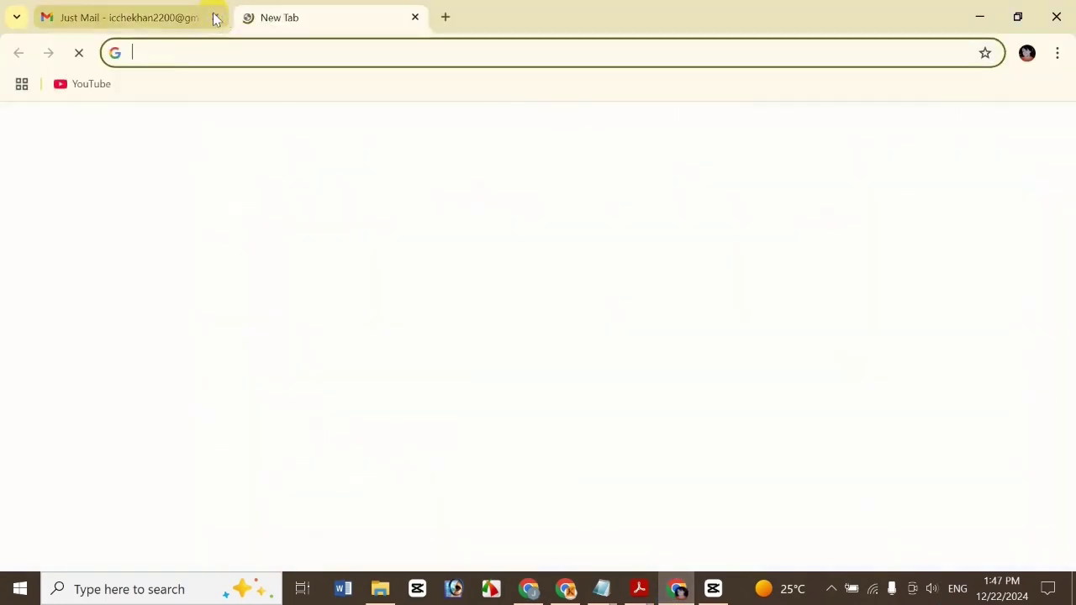
click(217, 16)
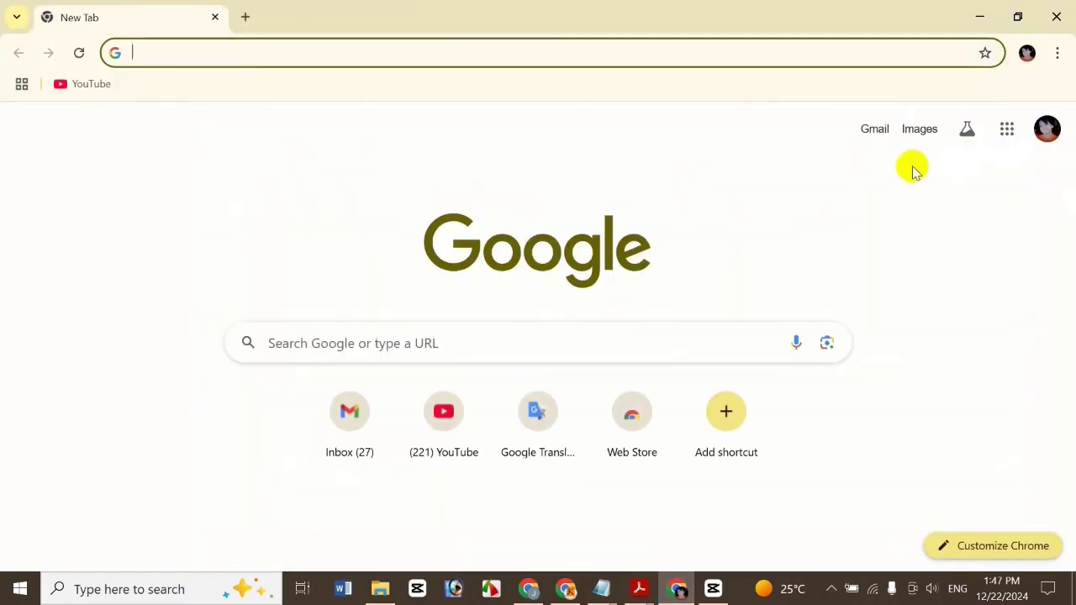
click(878, 133)
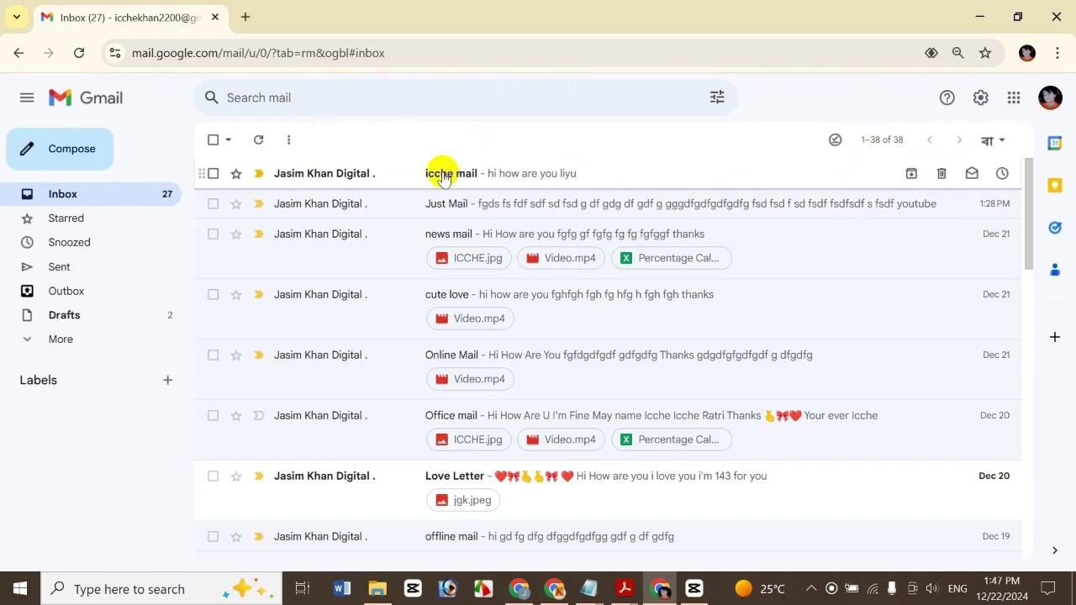
click(443, 176)
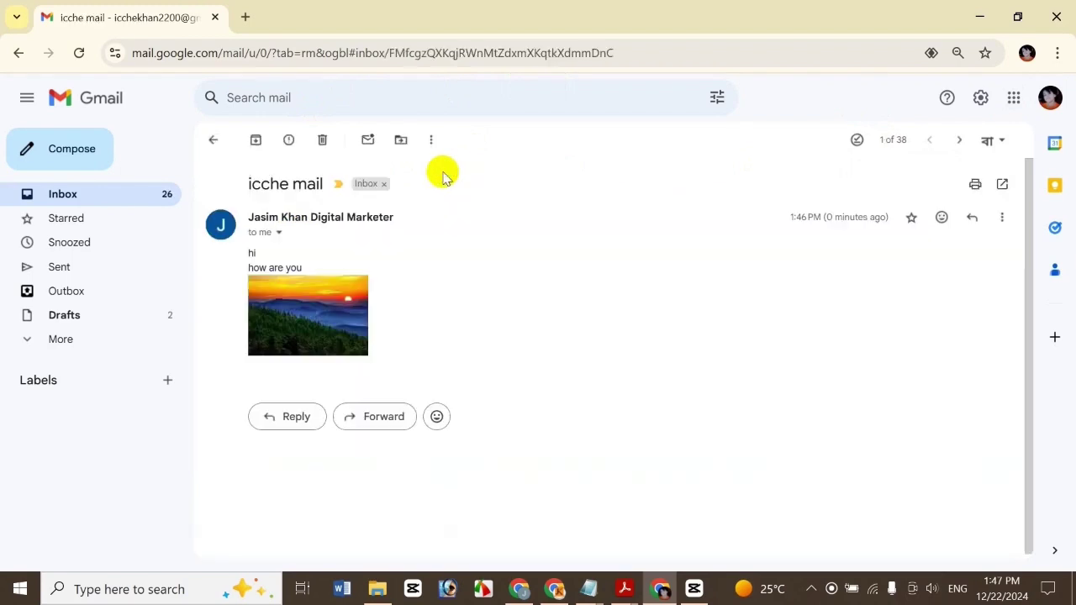
- Test the health.com link on the received sunset image, look through the opened page, and close it
click(291, 341)
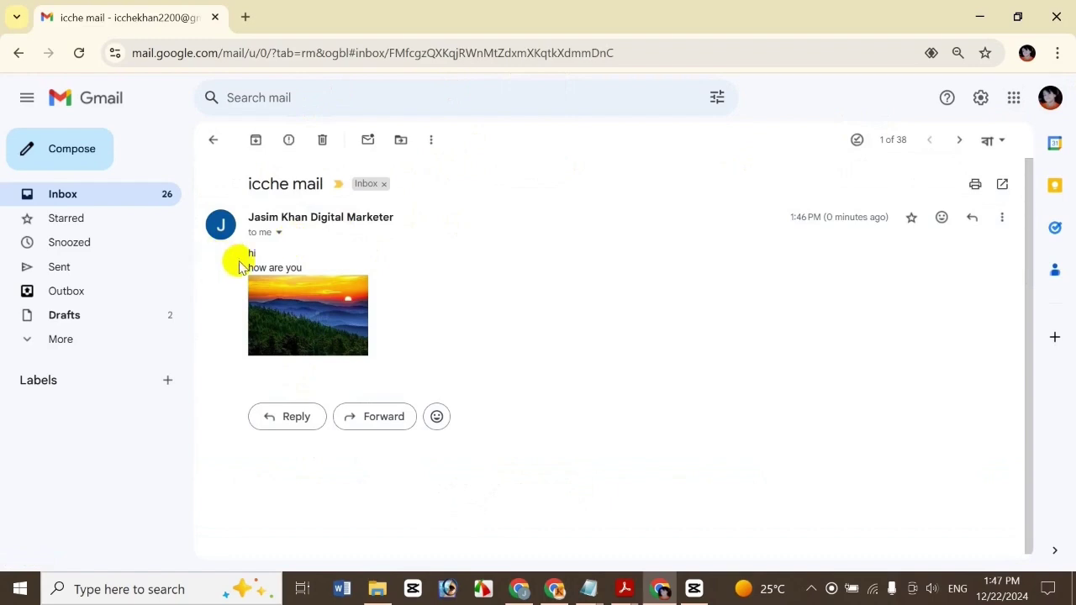
click(268, 316)
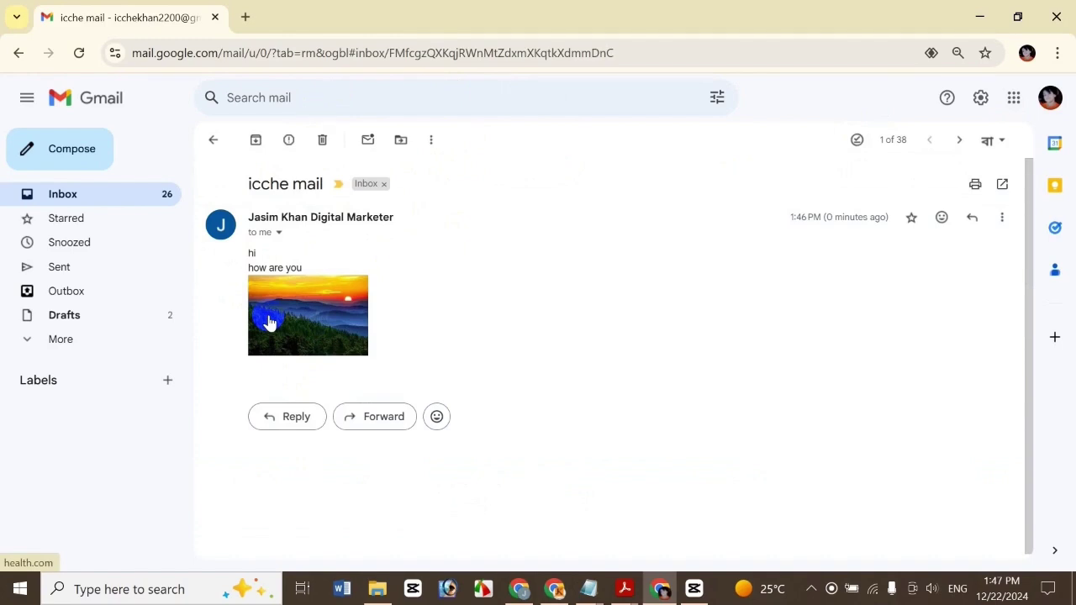
click(269, 322)
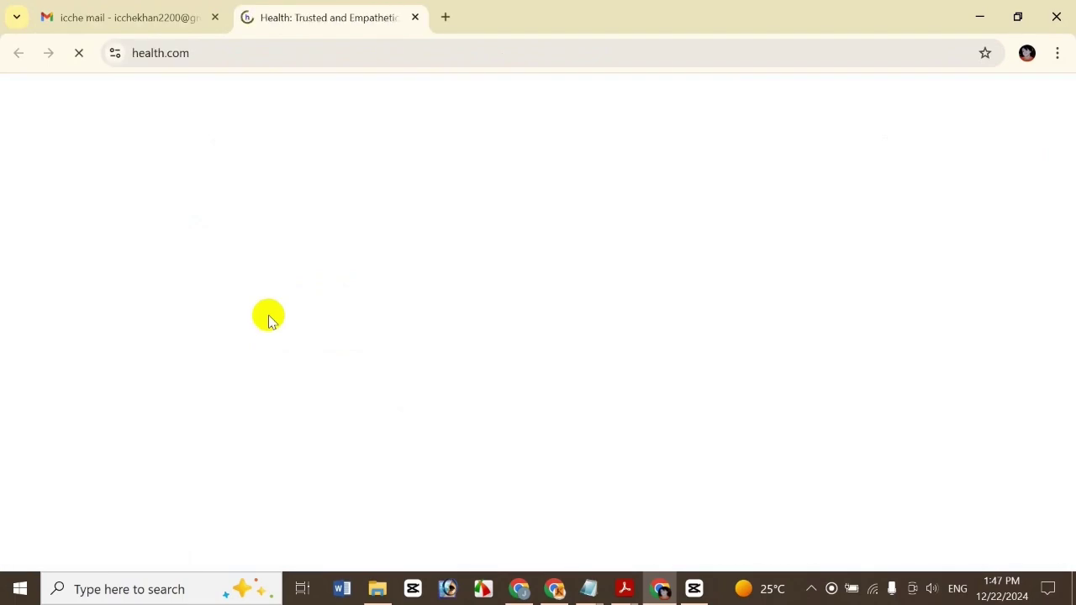
mouse_move(379, 193)
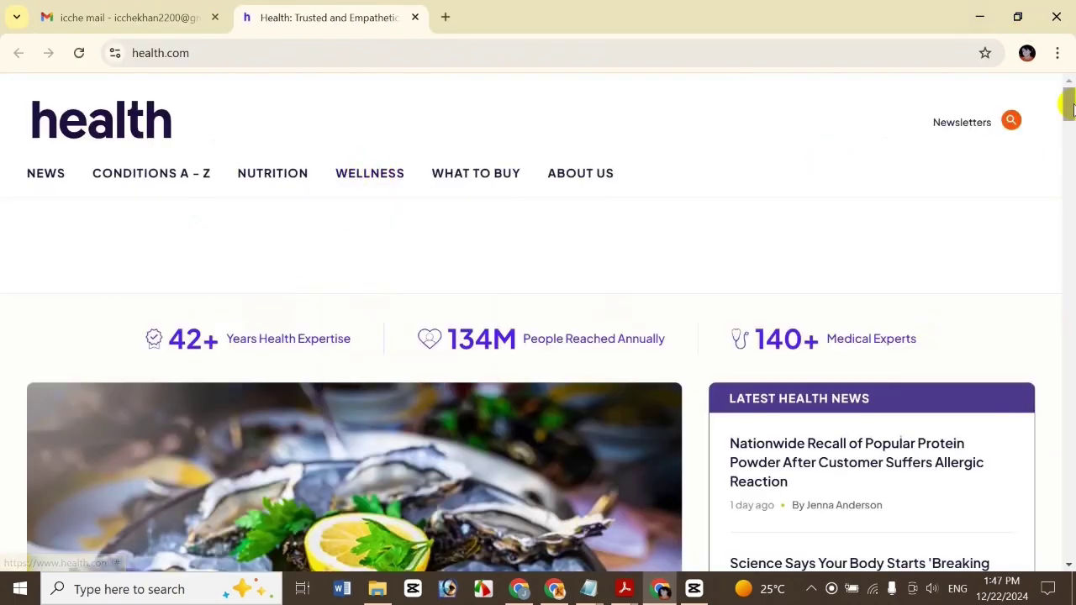
drag(1069, 108, 1068, 142)
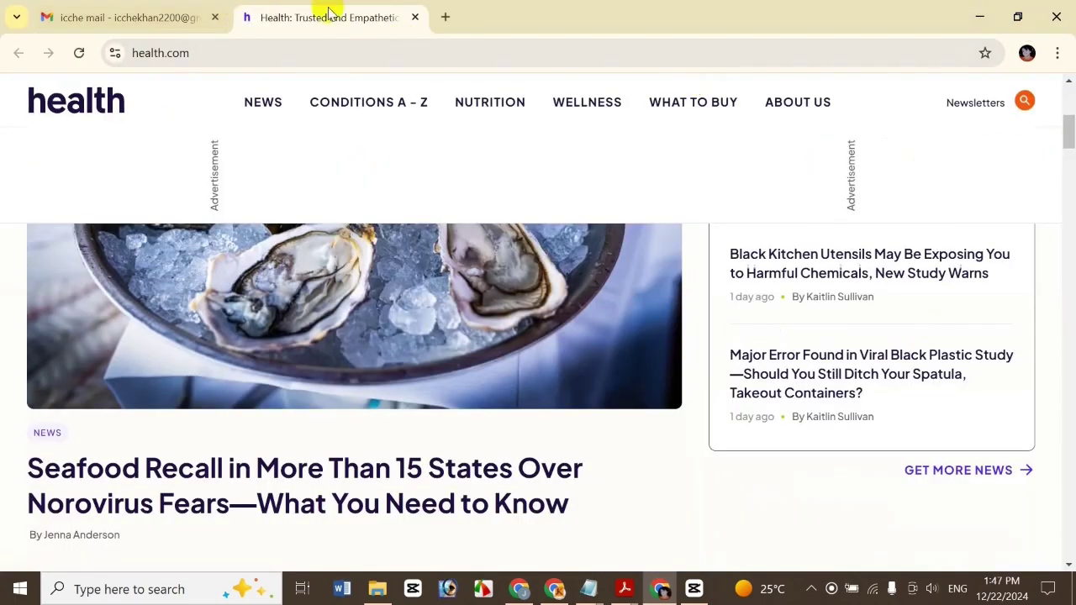
click(416, 17)
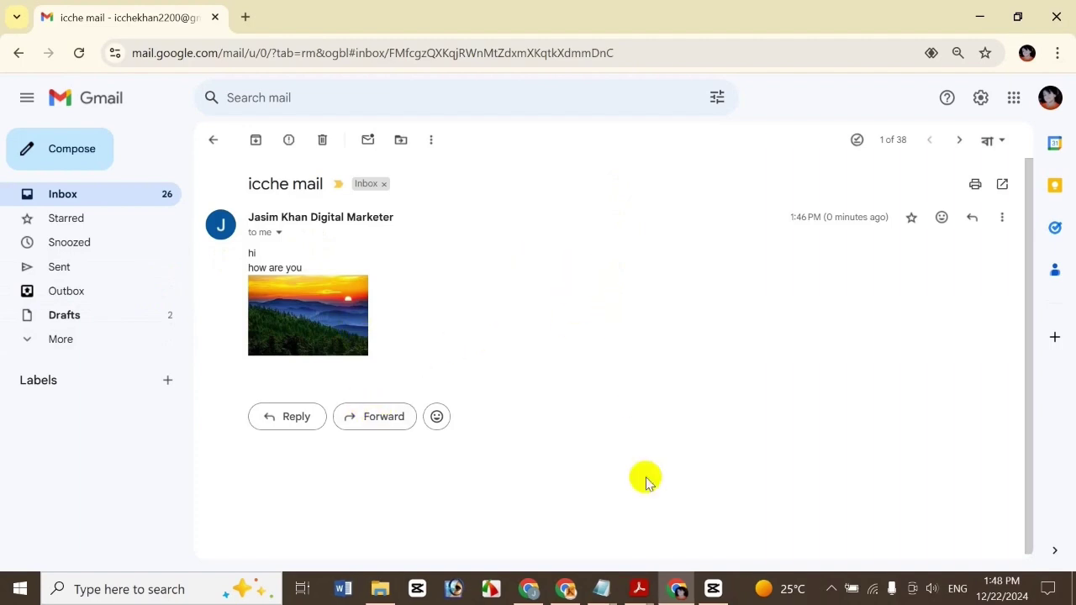
- Switch to Adobe Acrobat to view the "How To Insert Emoji In Gmail" title page, and minimize its window
mouse_move(646, 596)
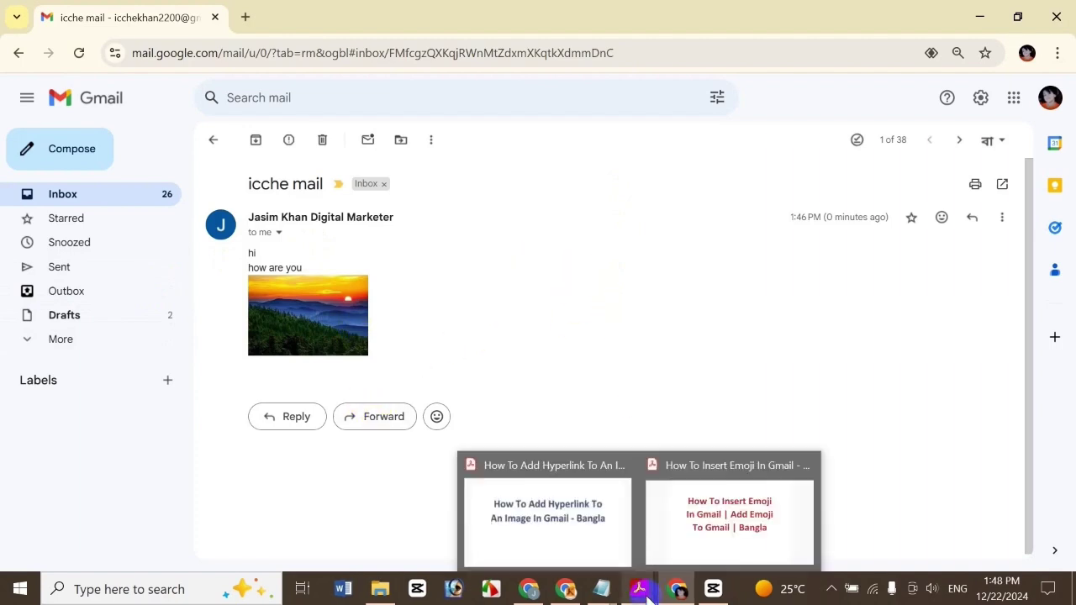
click(613, 538)
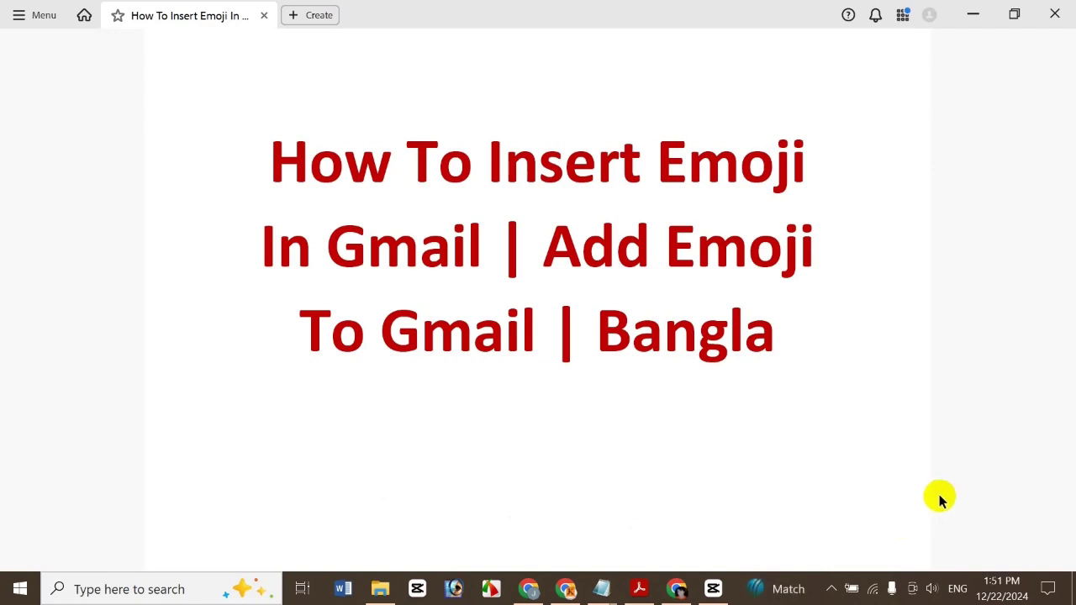
click(973, 12)
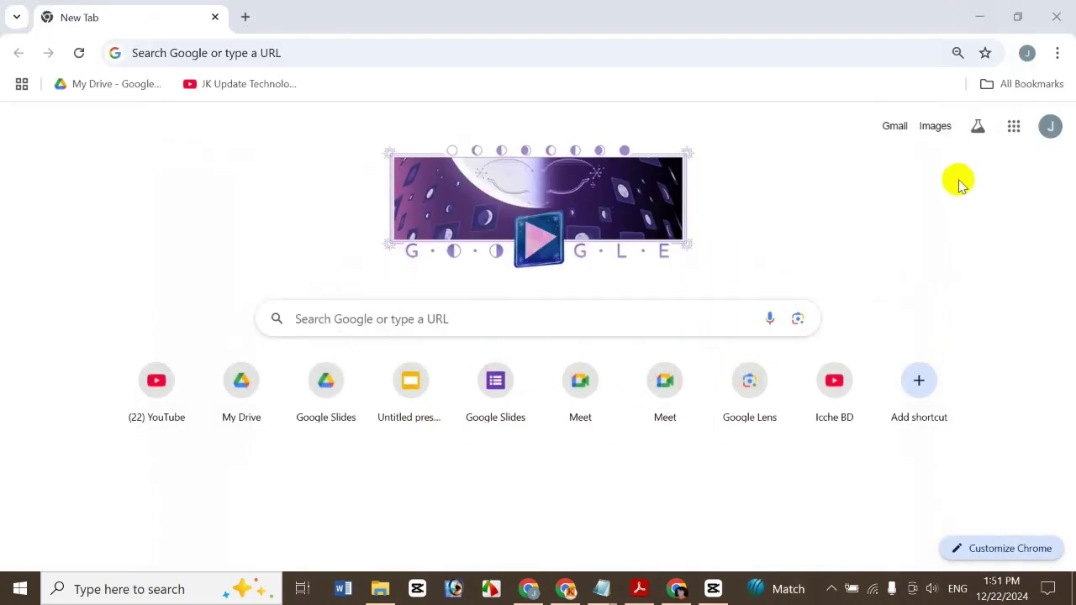
- Open Gmail in the sender's account and start a new message addressed to the suggested contact
click(1015, 135)
click(895, 126)
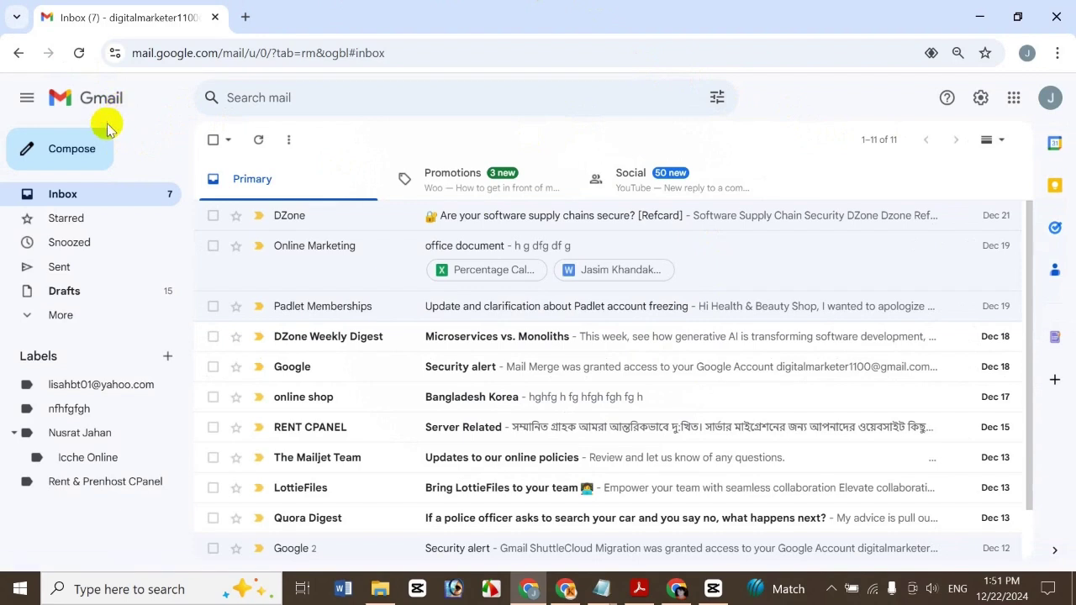
click(71, 153)
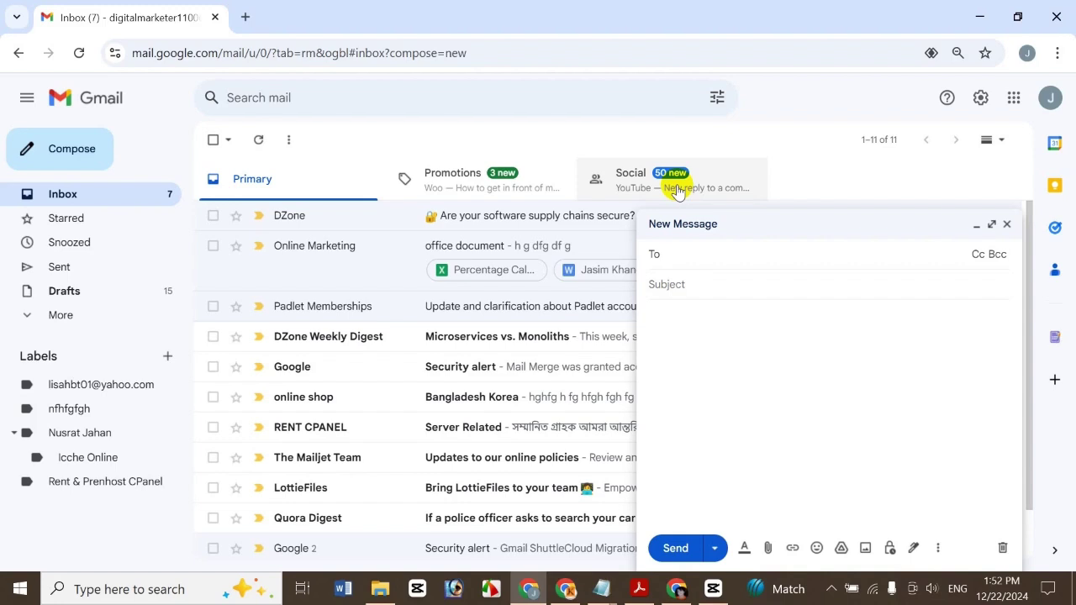
text(mst)
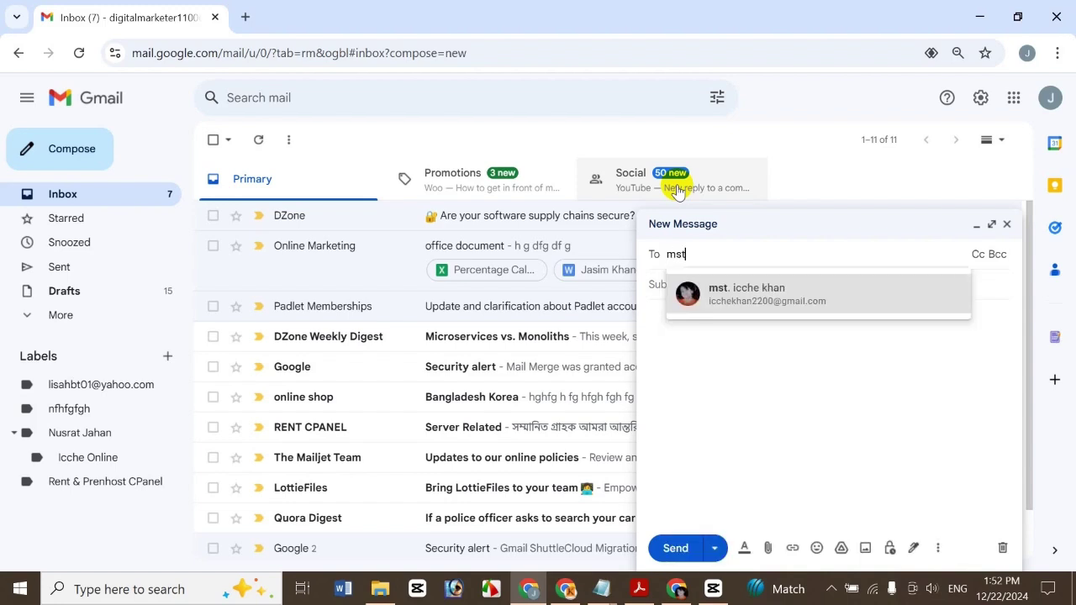
click(762, 303)
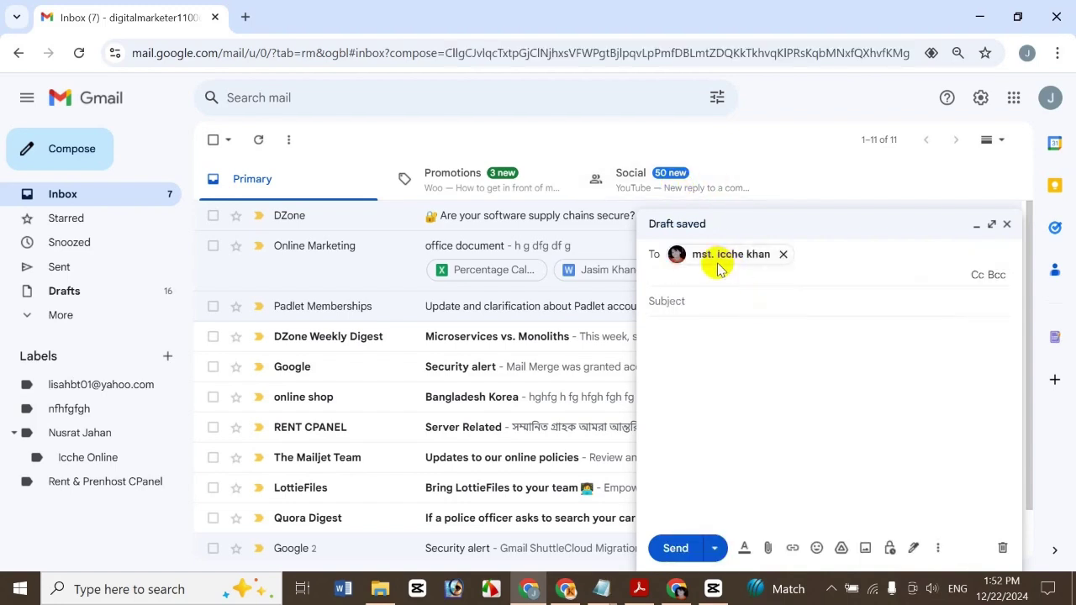
- Enter the subject "emoji mail" and a four-line body reading "hi", "how are you", "dfgd g dg" and "dfg df gdfgdfg"
click(731, 296)
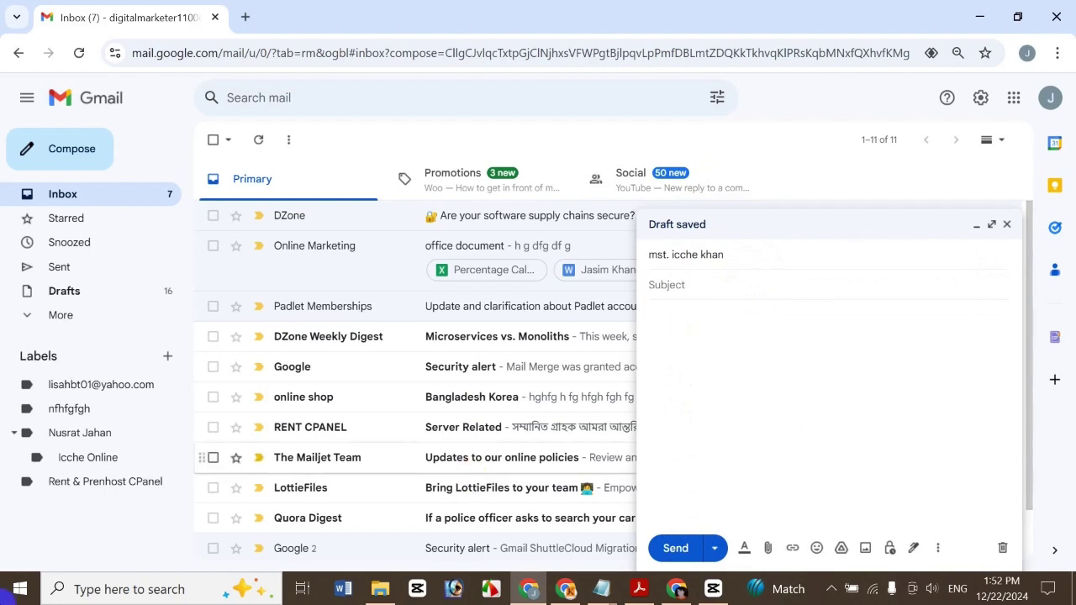
click(881, 220)
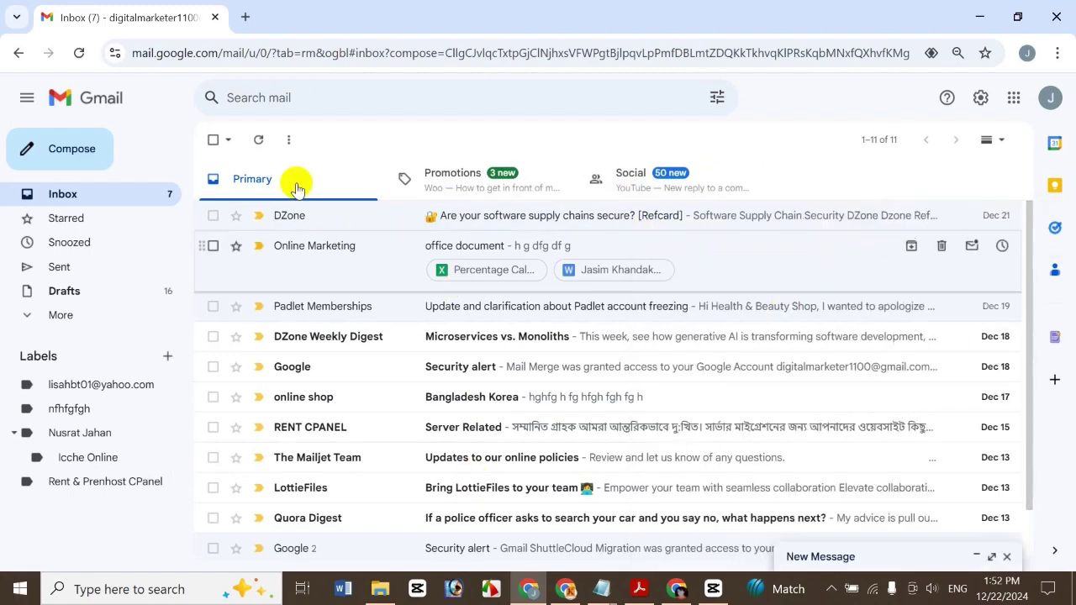
click(932, 553)
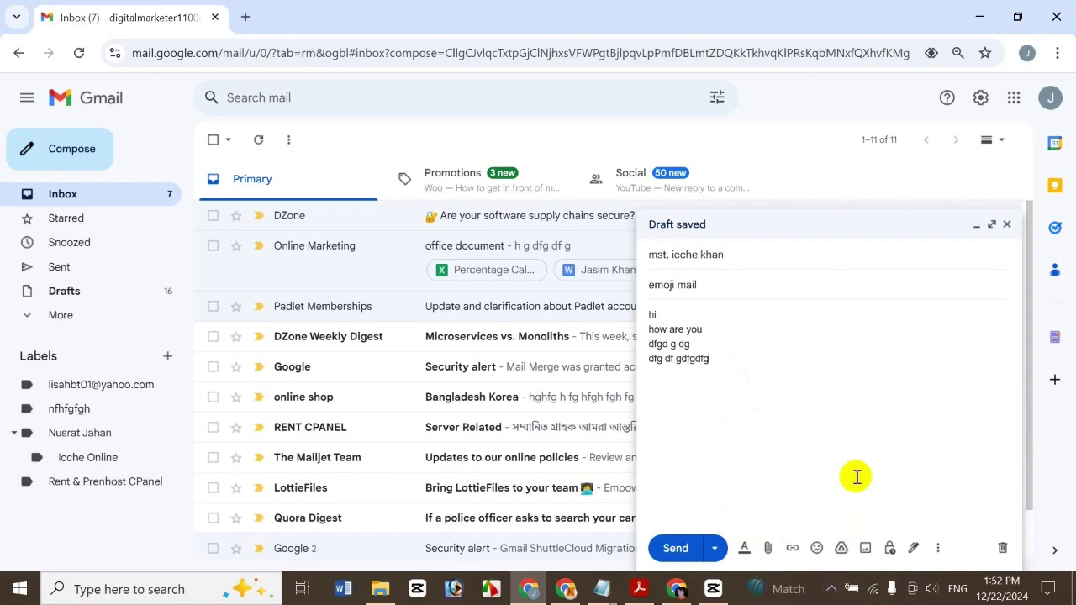
- Browse the emoji categories and insert red heart, ribbon, finger heart and rose emojis at the end of the last body line
click(817, 548)
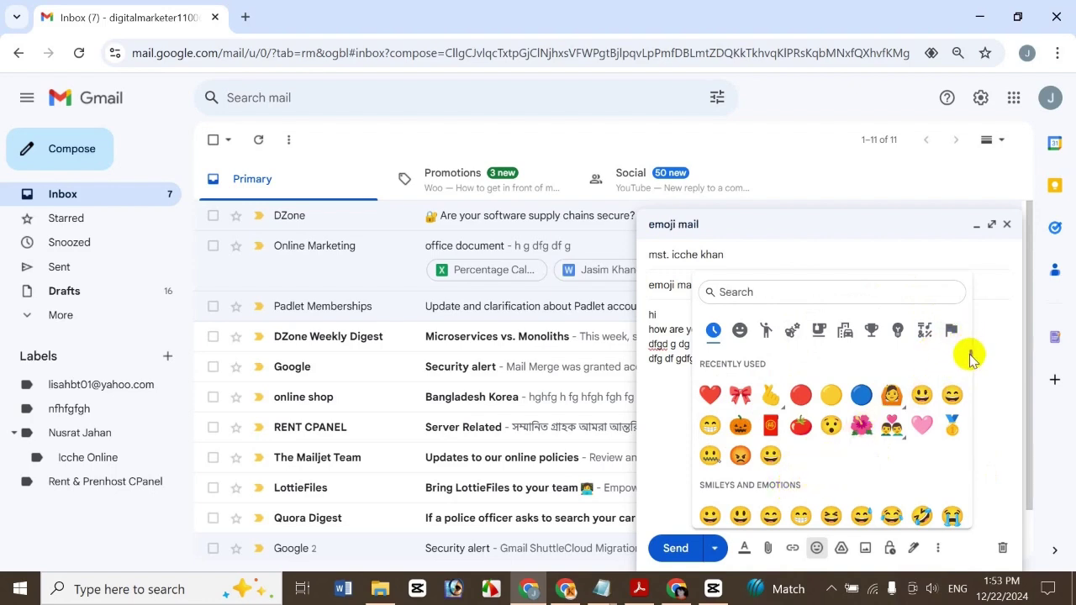
drag(971, 357, 961, 411)
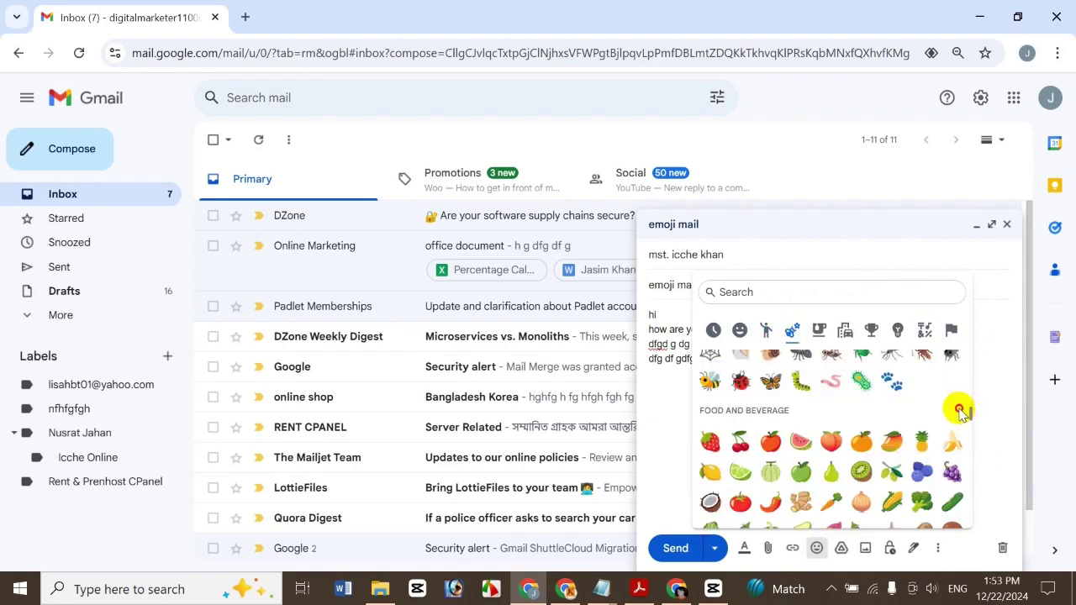
drag(959, 410, 959, 426)
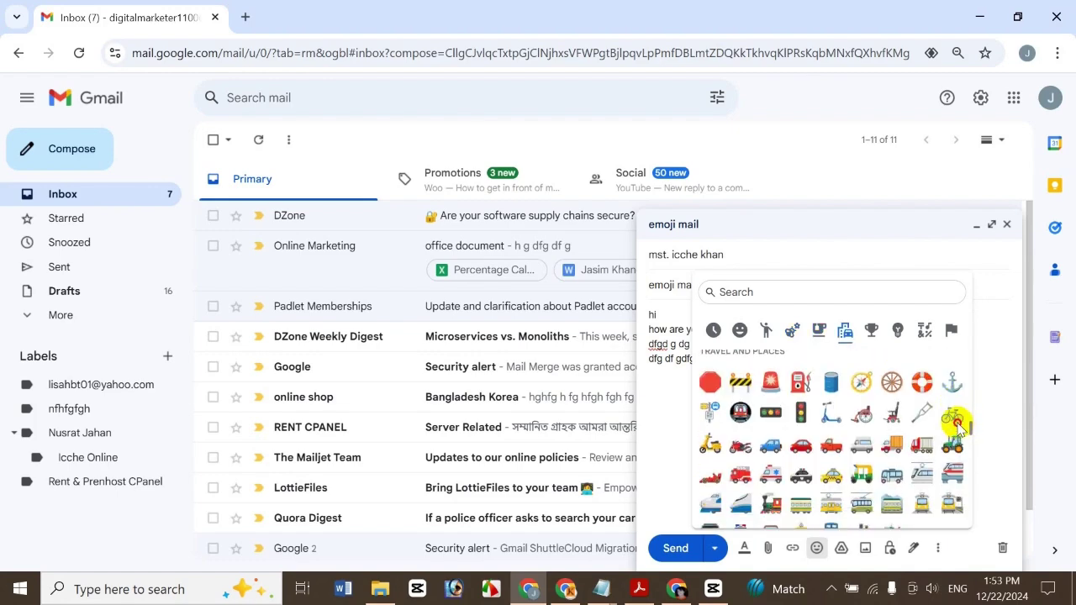
scroll(957, 427, down, 3)
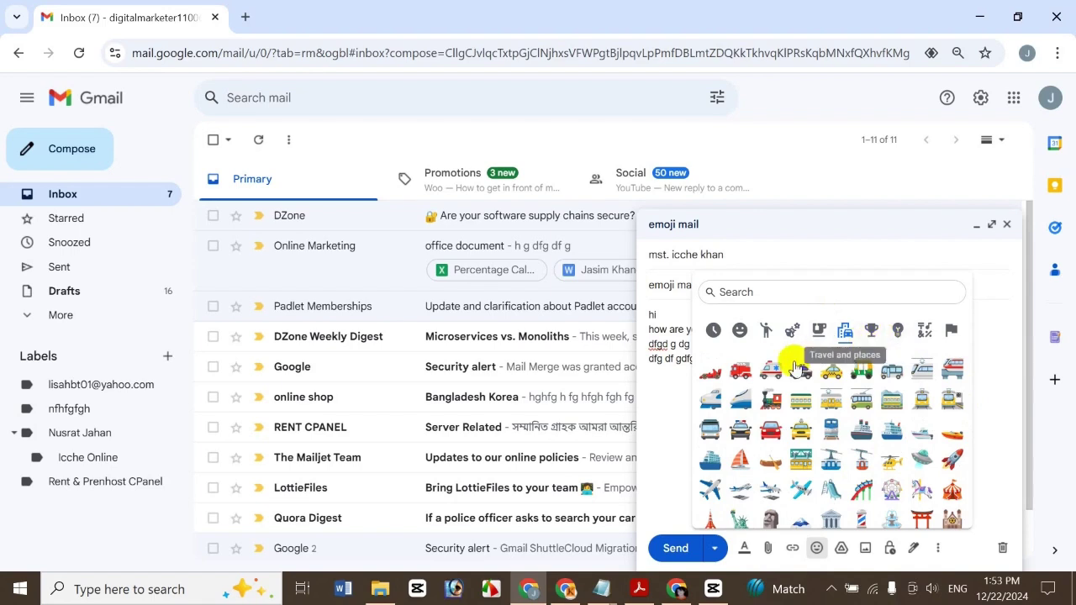
click(765, 332)
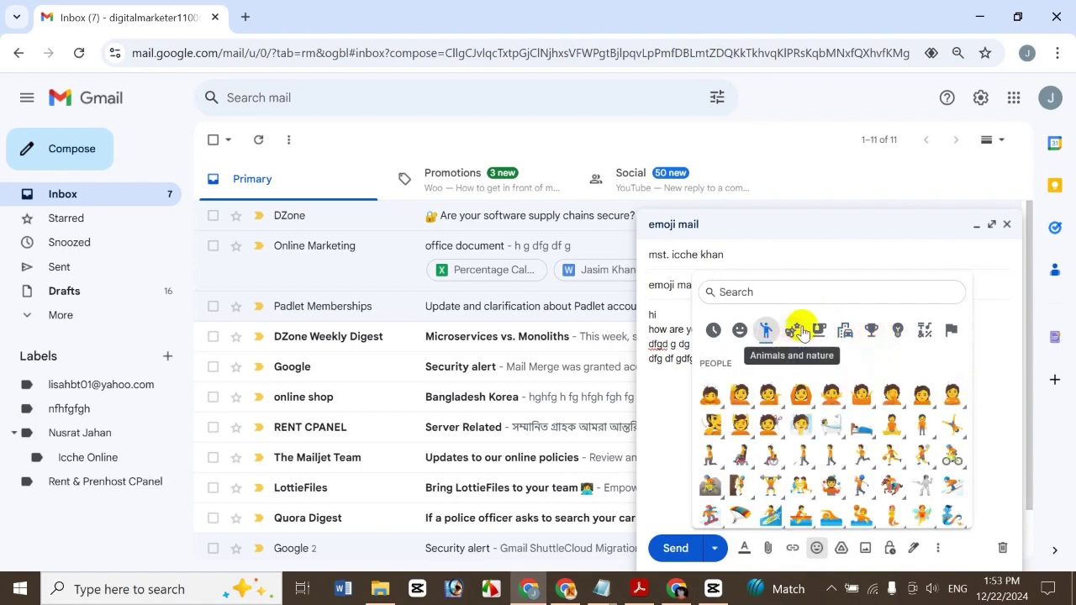
click(793, 330)
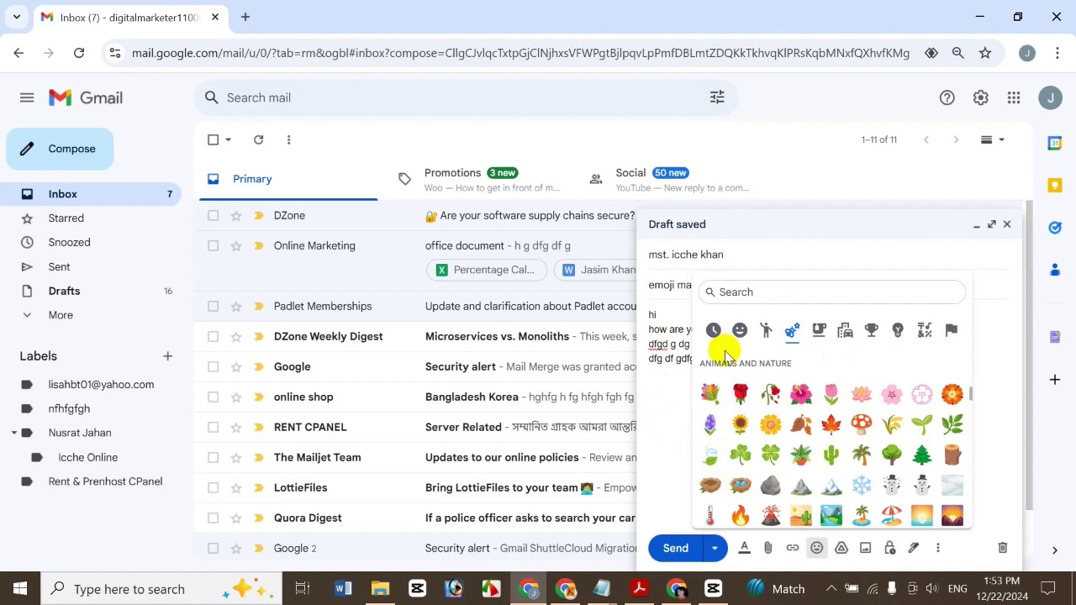
click(661, 360)
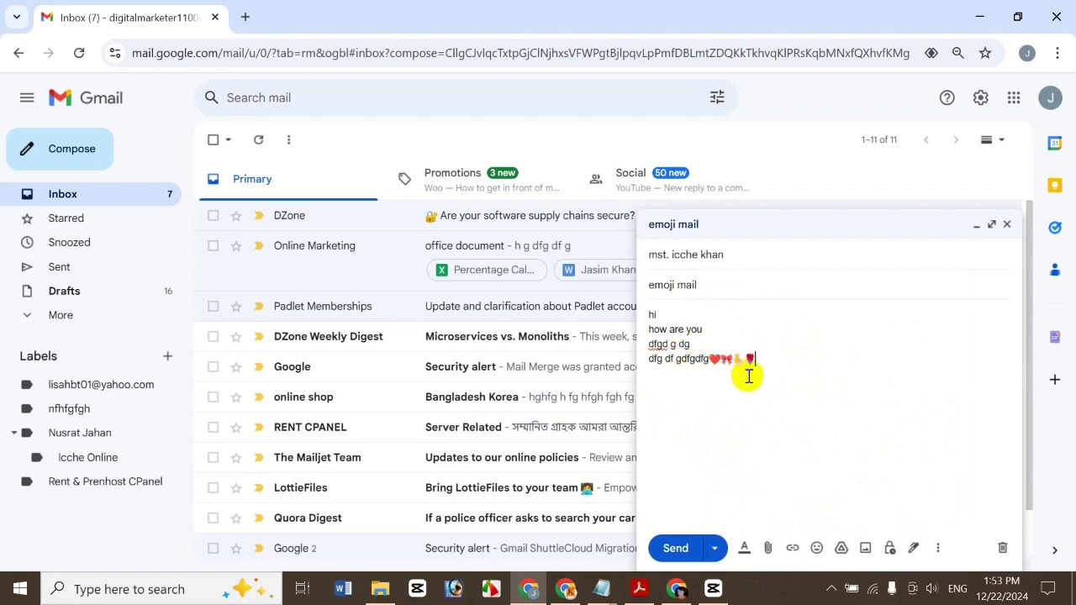
- Add a line of filler text below the emoji line and insert sunrise-over-mountains emojis from Animals and nature within it
text(fghfghfgh)
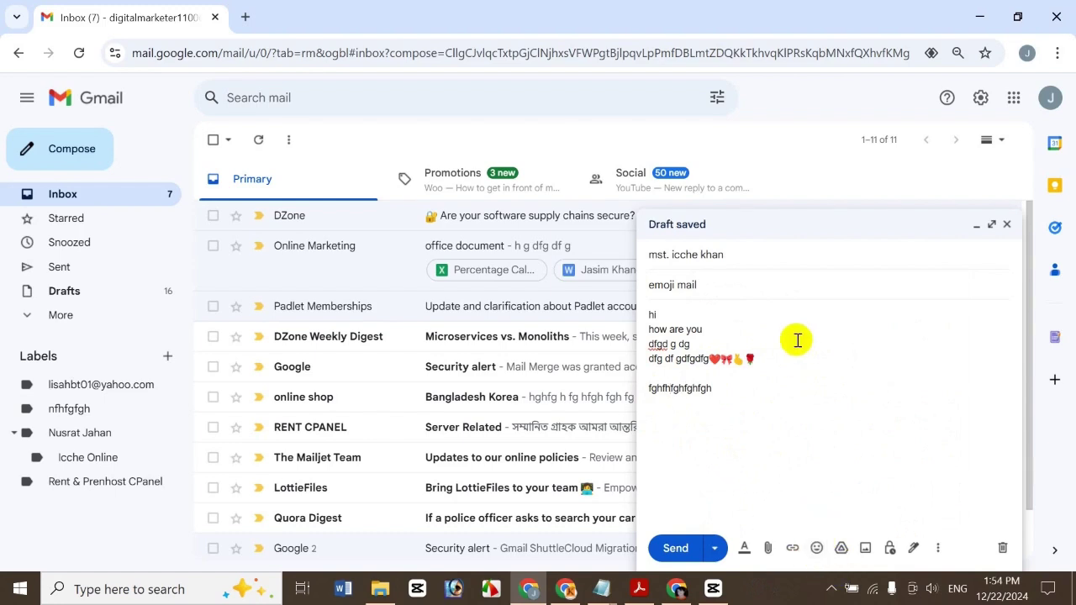
key(ctrl+shift+2)
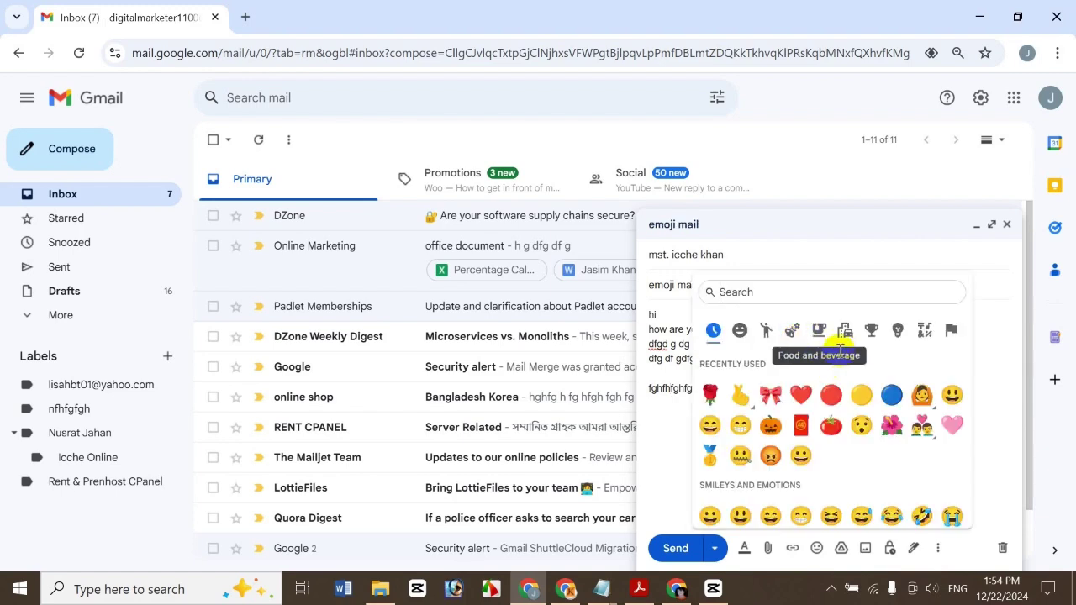
click(792, 330)
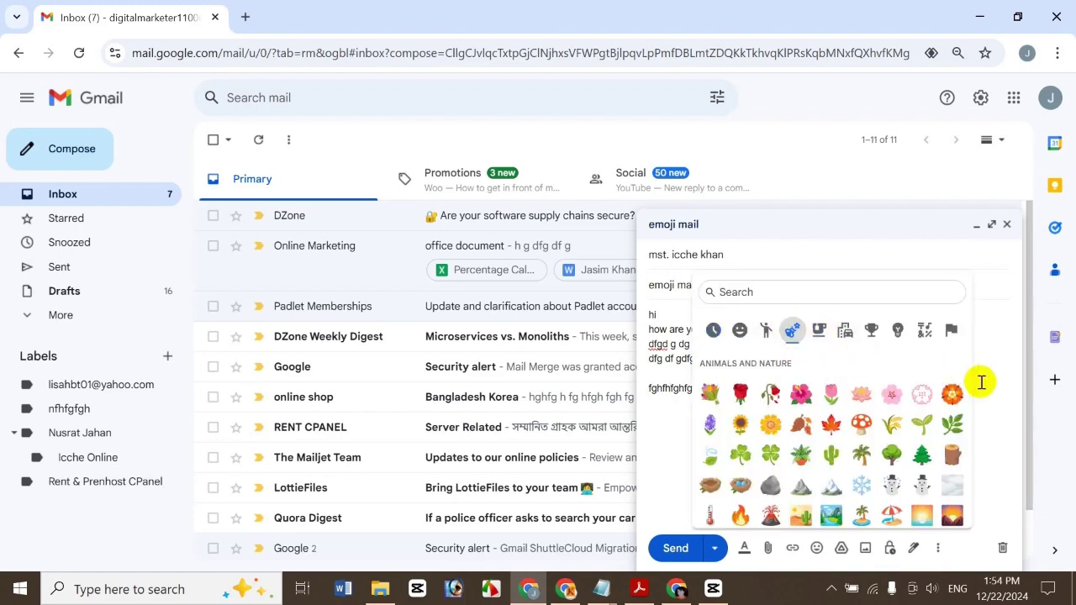
drag(968, 392, 971, 397)
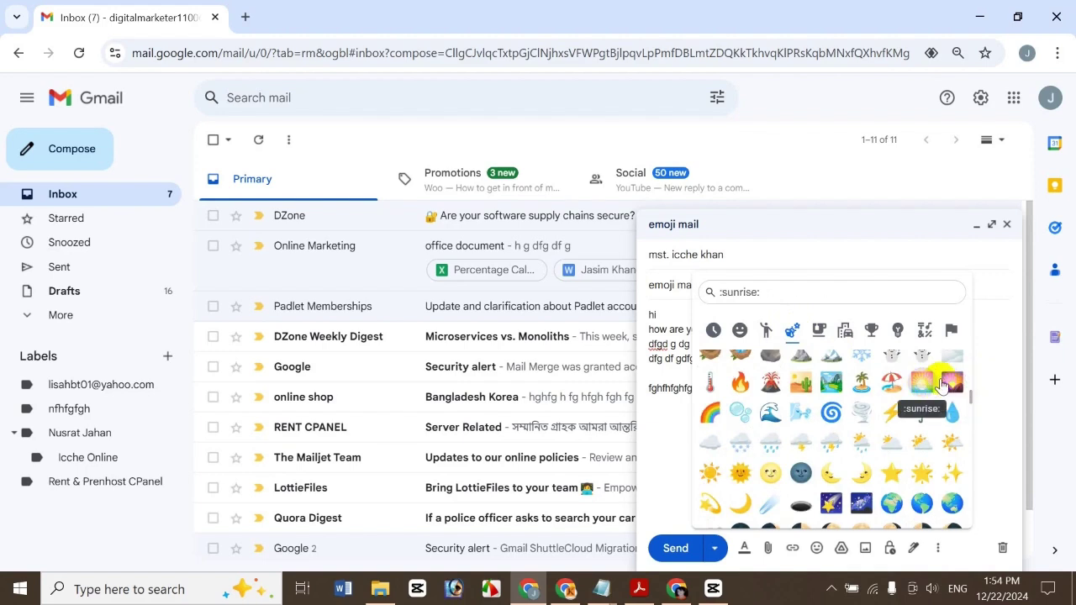
click(952, 383)
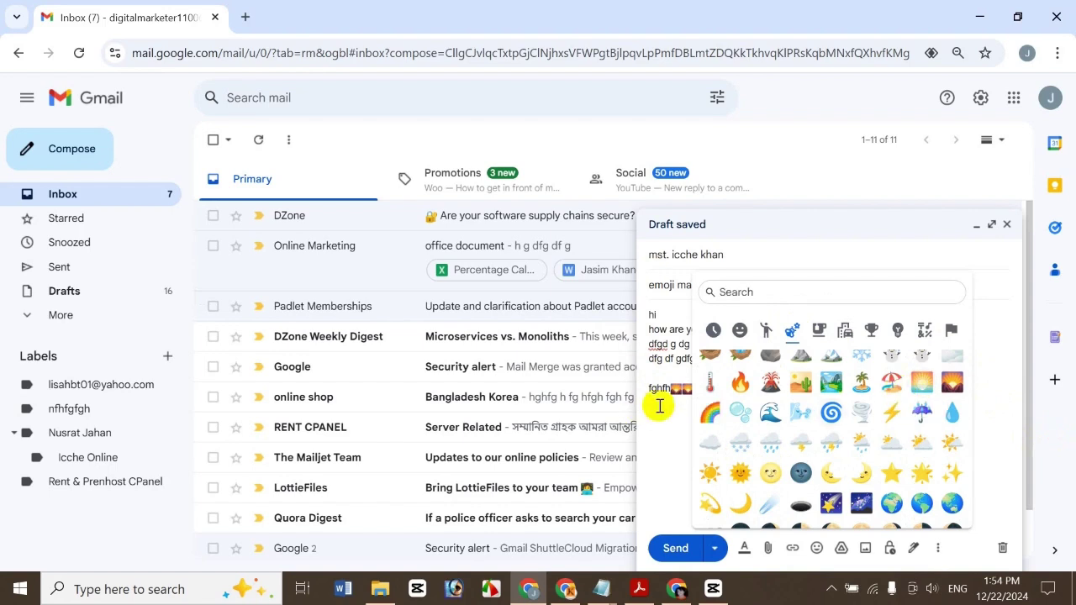
- Insert gift, sparkler and fireworks emojis from Activities and events after "fghfh" in the last body line
click(683, 404)
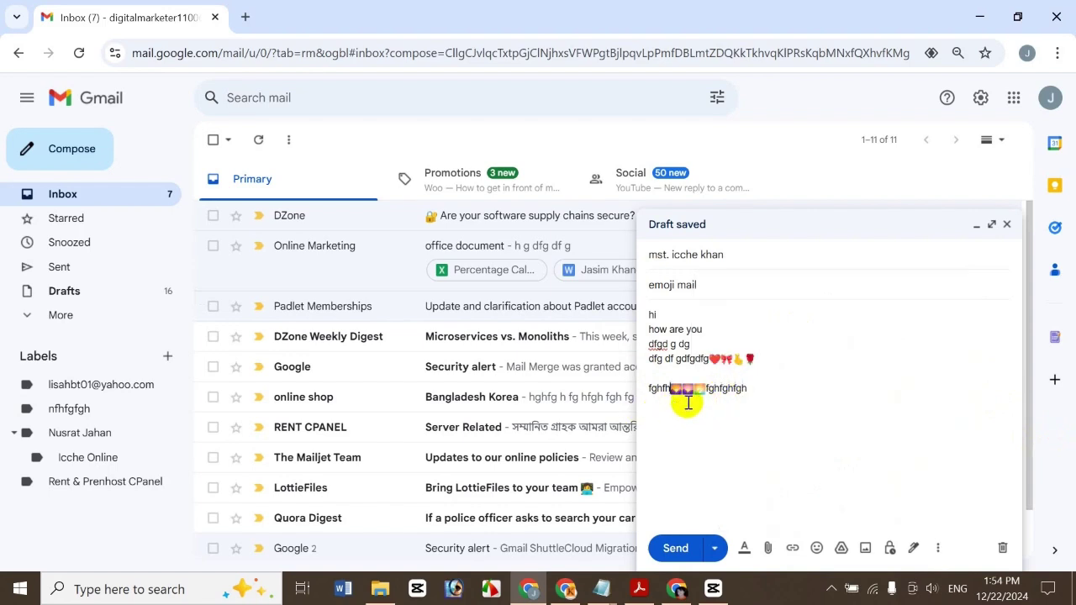
click(732, 280)
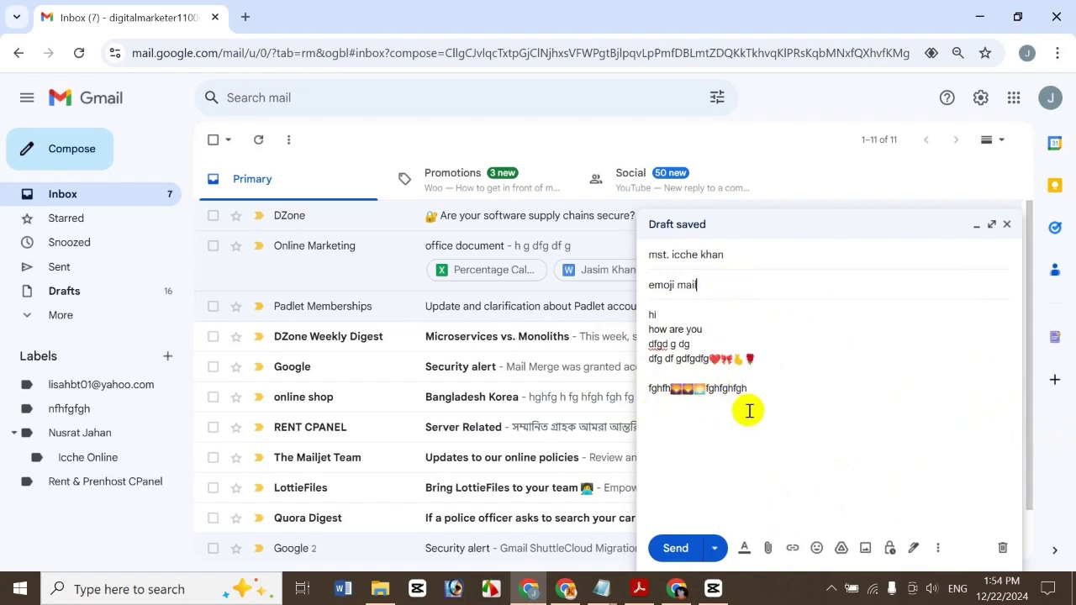
click(817, 548)
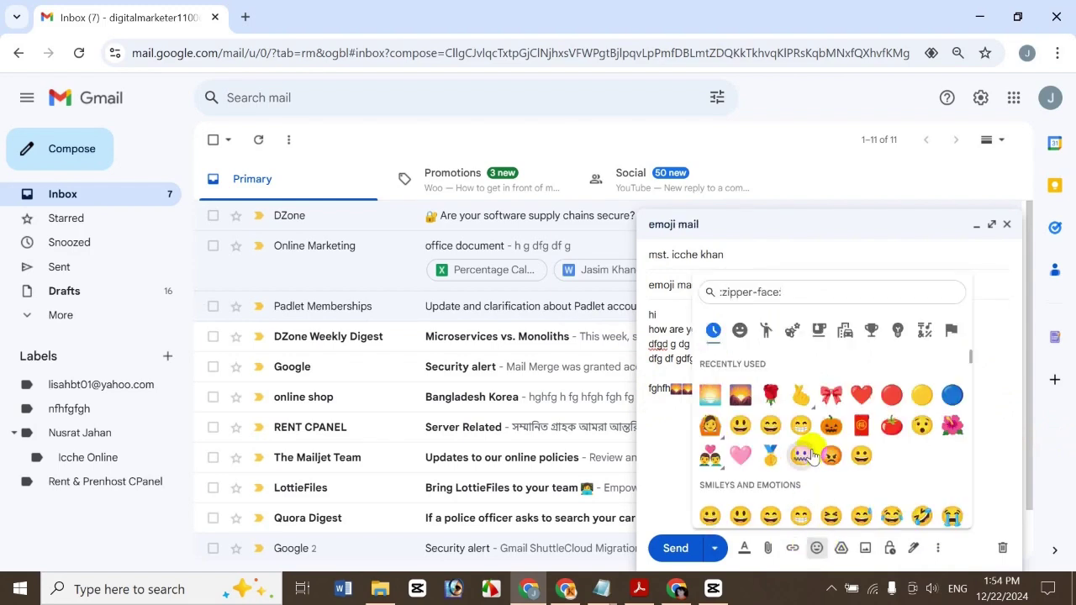
click(871, 330)
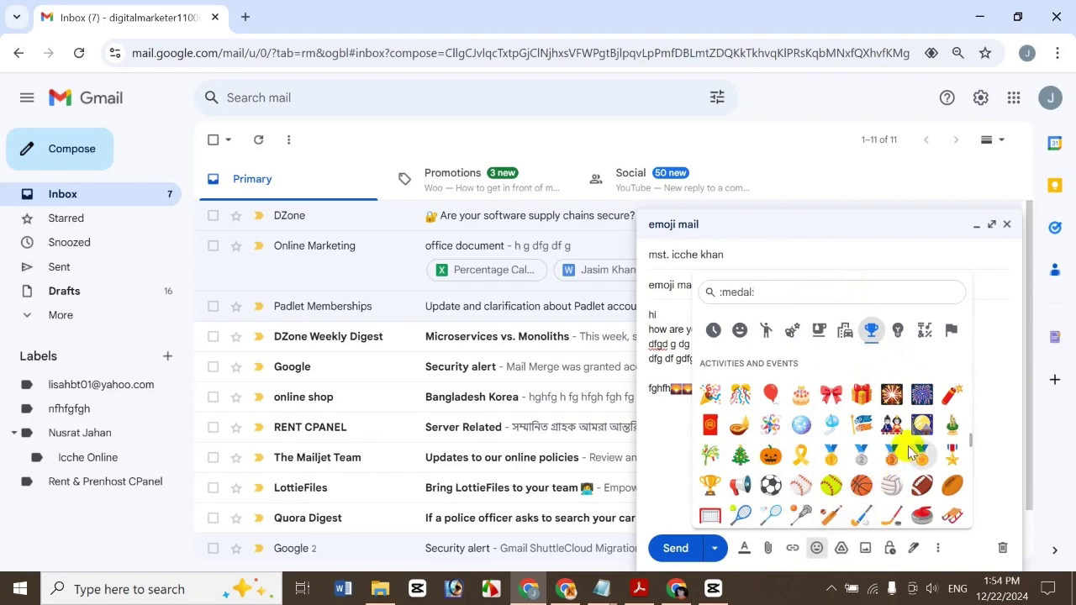
click(891, 394)
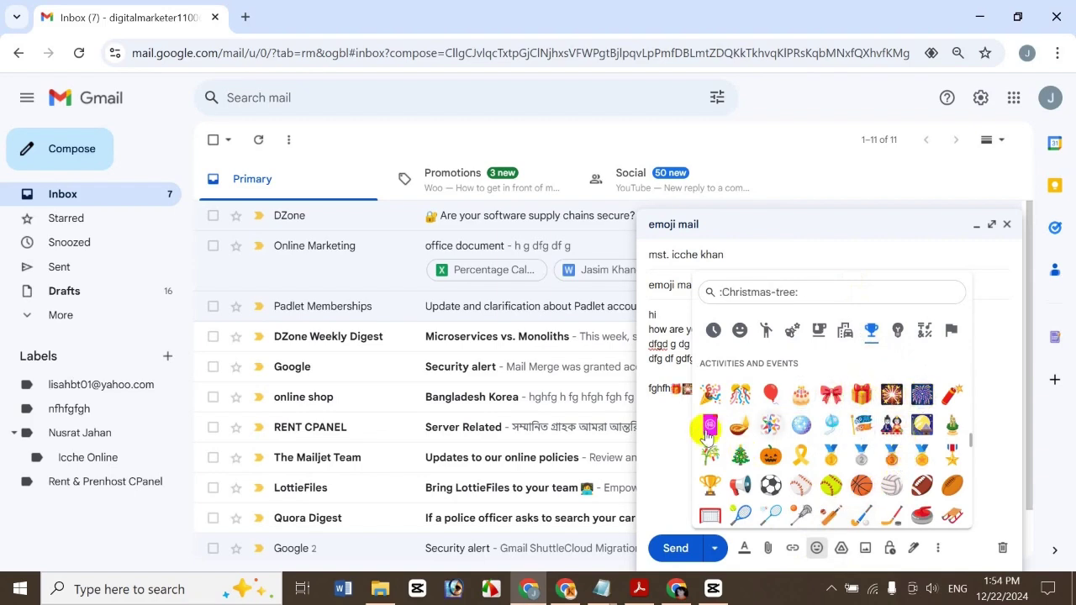
click(675, 408)
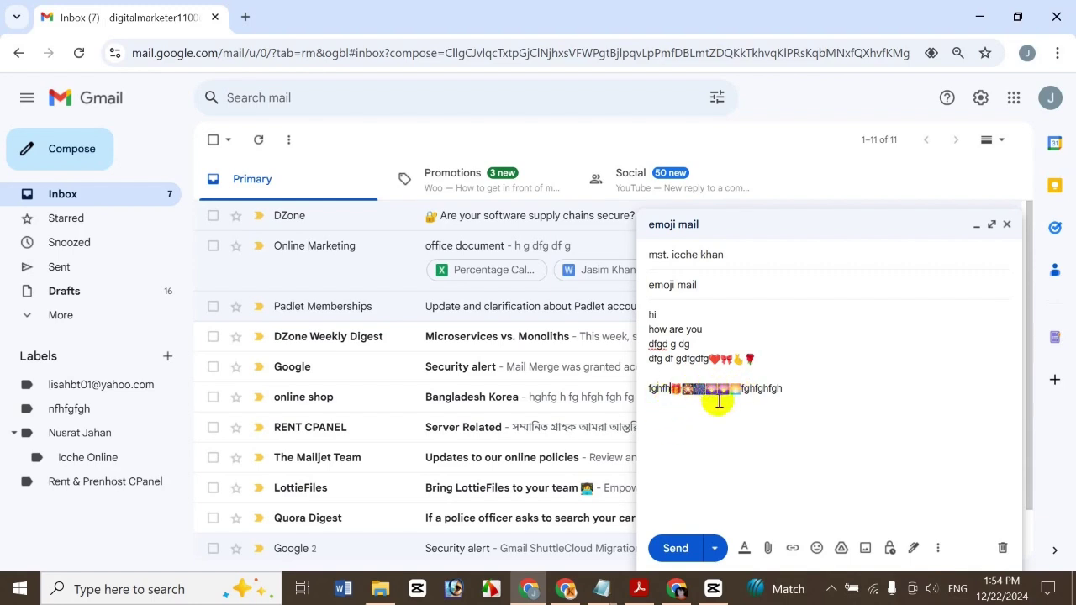
- Copy the ribbon, finger heart and rose emojis from the body to the end of the subject "emoji mail"
drag(755, 360, 723, 362)
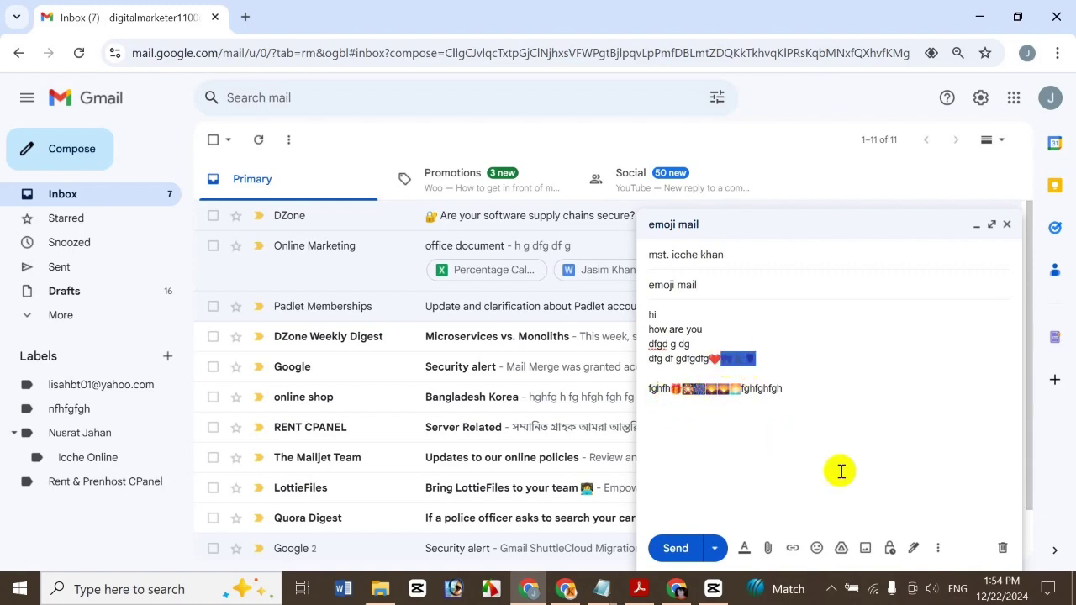
click(760, 284)
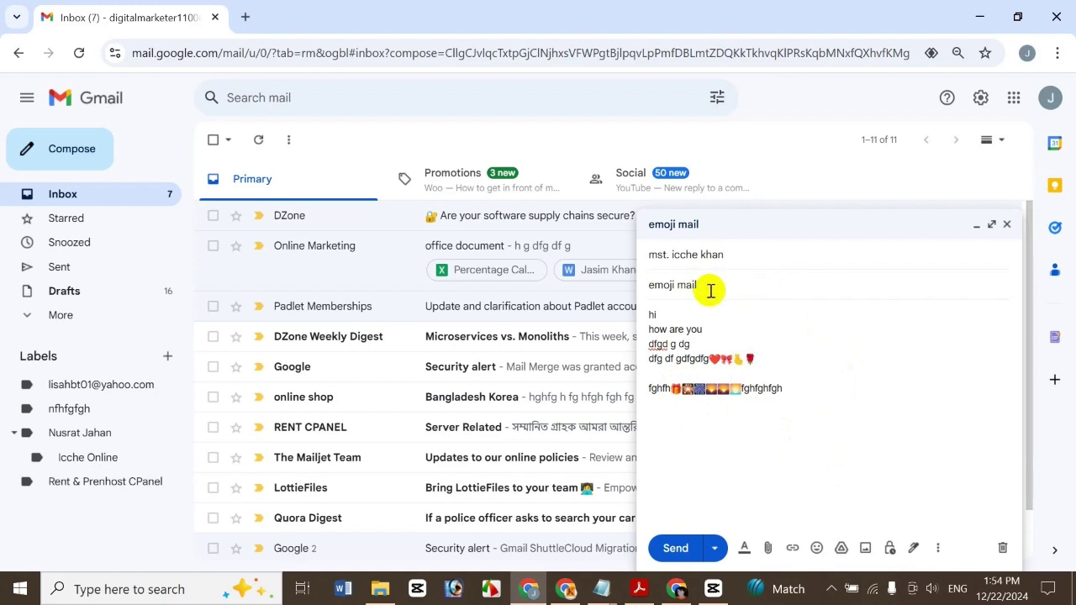
text(🎀□🔮)
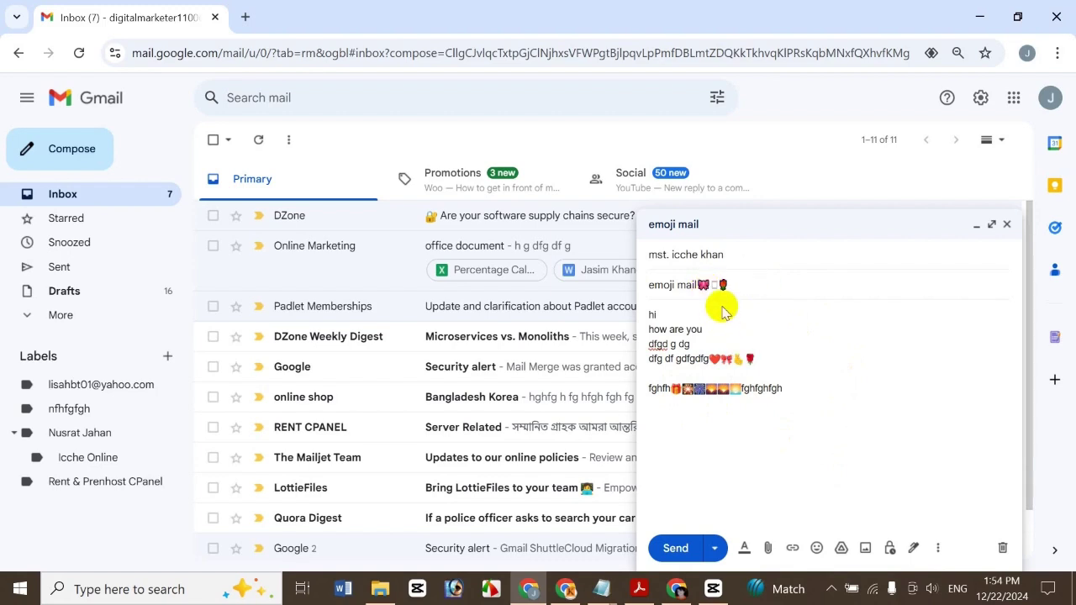
key(Tab)
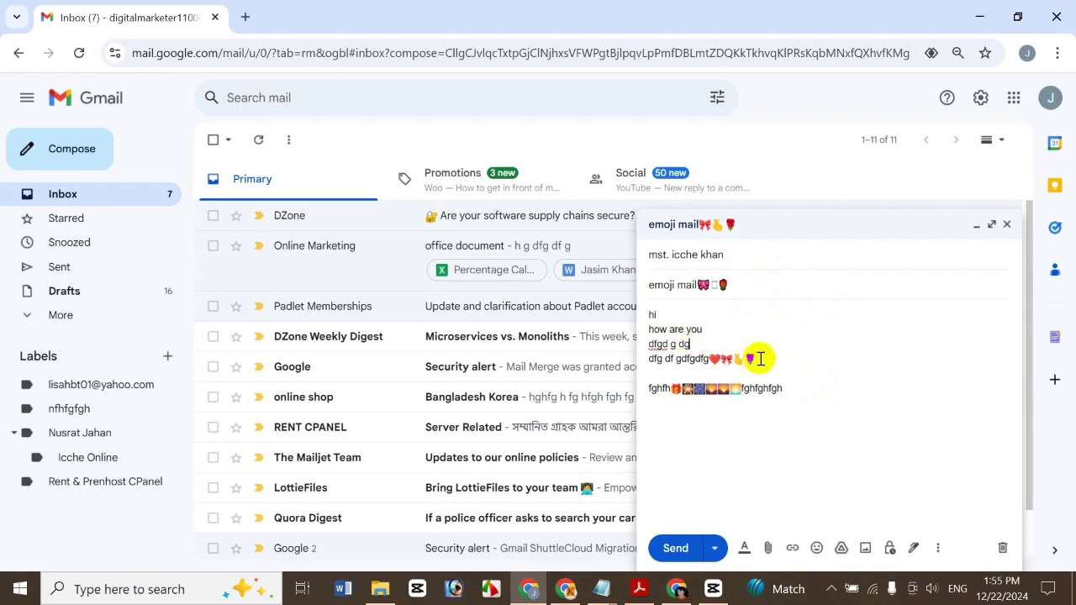
key(Up)
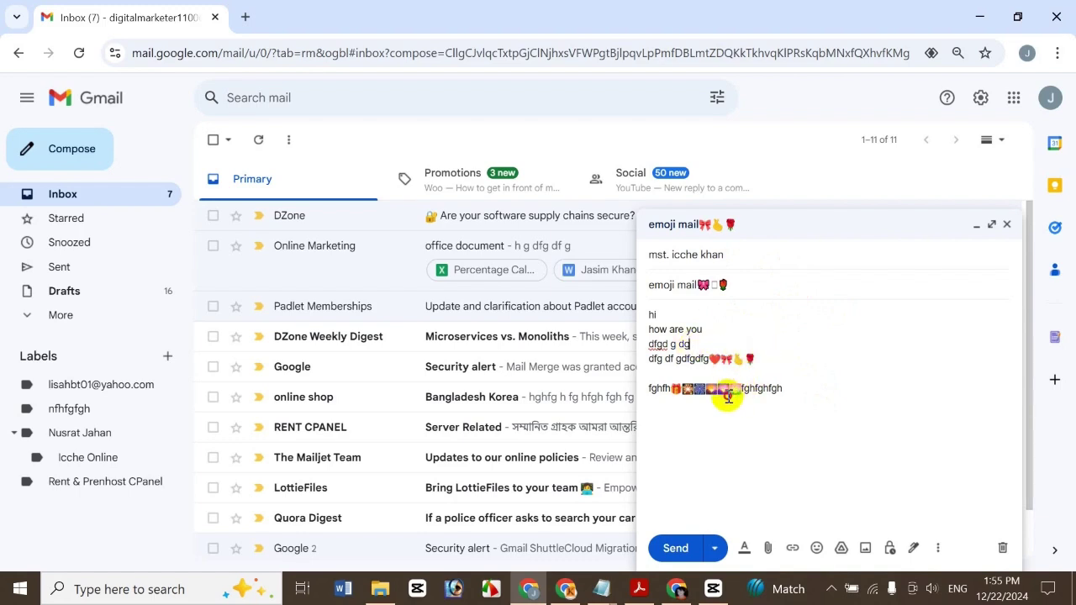
- Set the text size of the emojis in the last body line to Huge
click(743, 389)
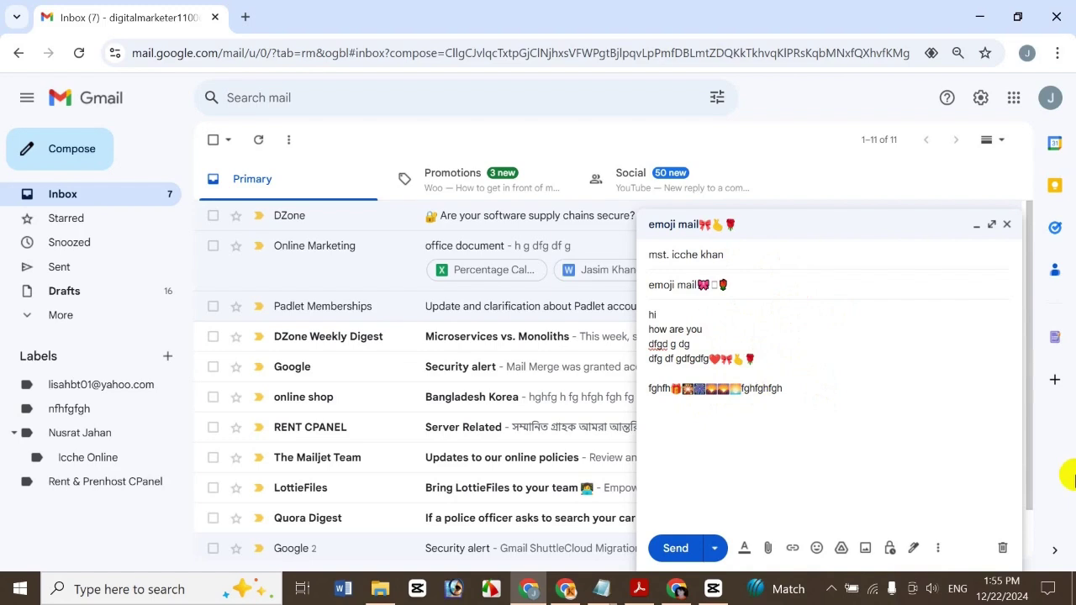
key(shift+Left)
key(shift+Left)
key(shift+Left)
key(shift+Left)
key(shift+Left)
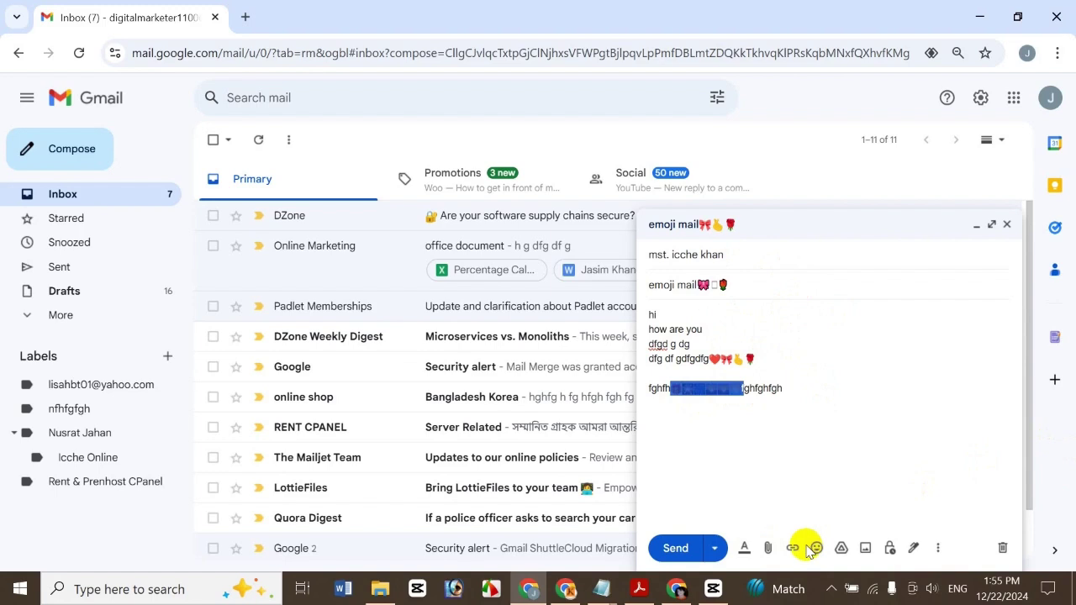
click(745, 546)
click(807, 508)
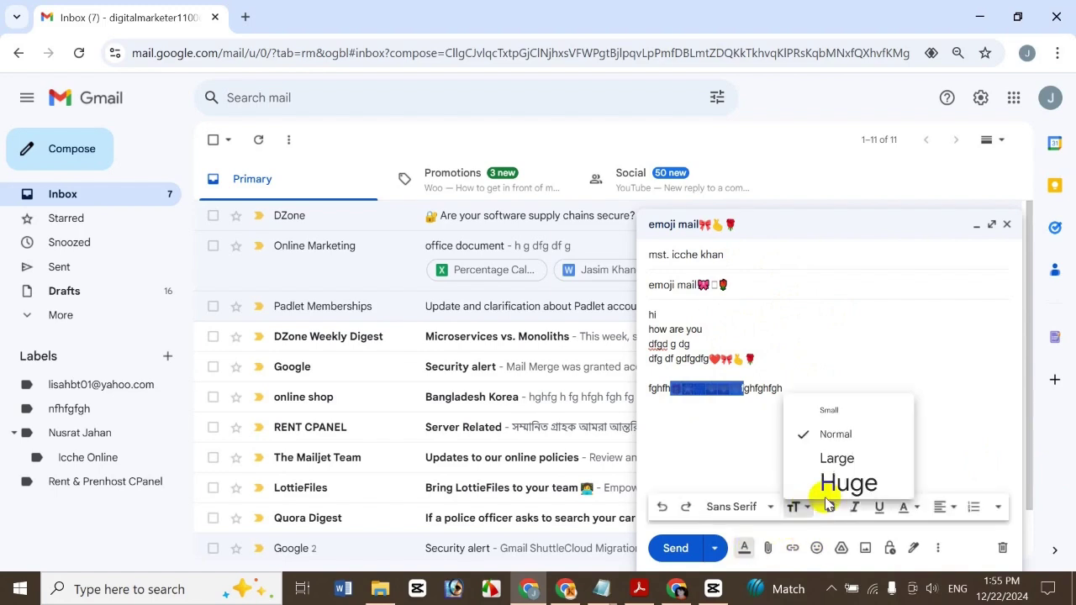
click(841, 486)
click(829, 460)
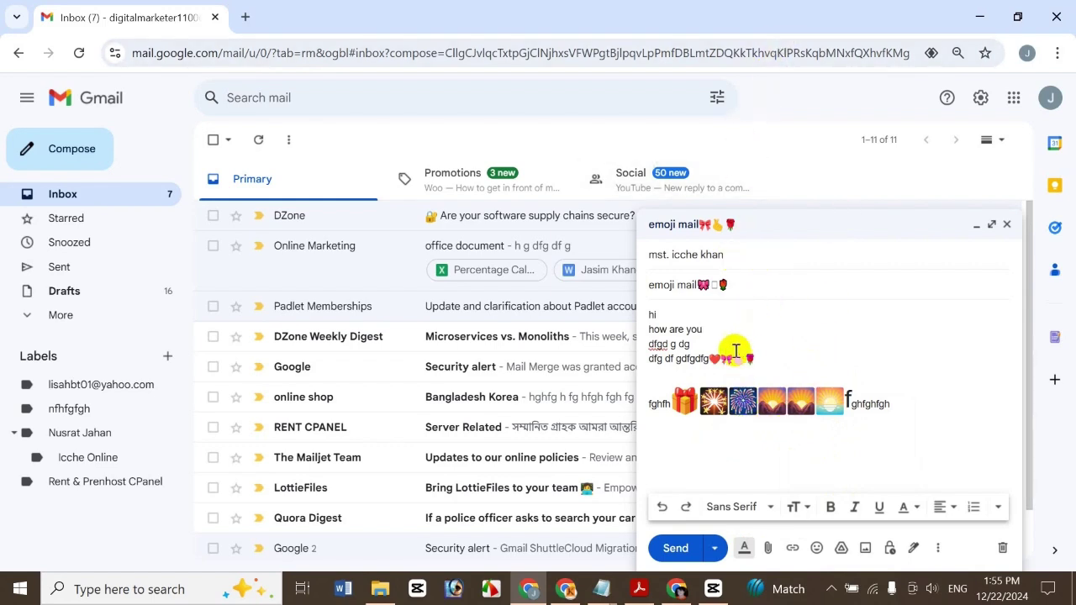
- Send the emoji message and check it in the Sent mail list
click(675, 548)
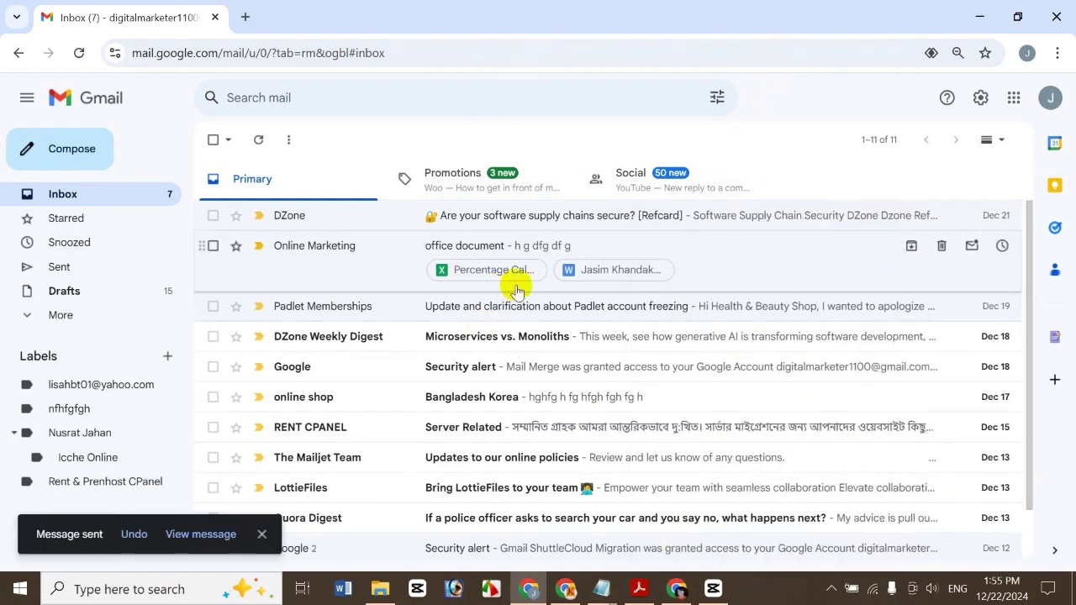
click(677, 590)
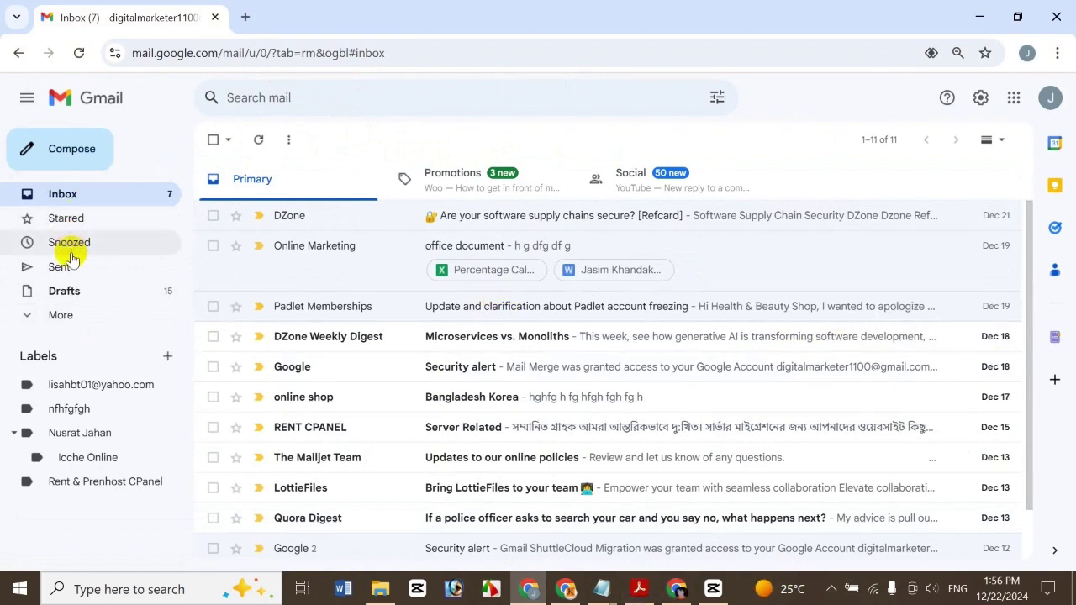
click(81, 278)
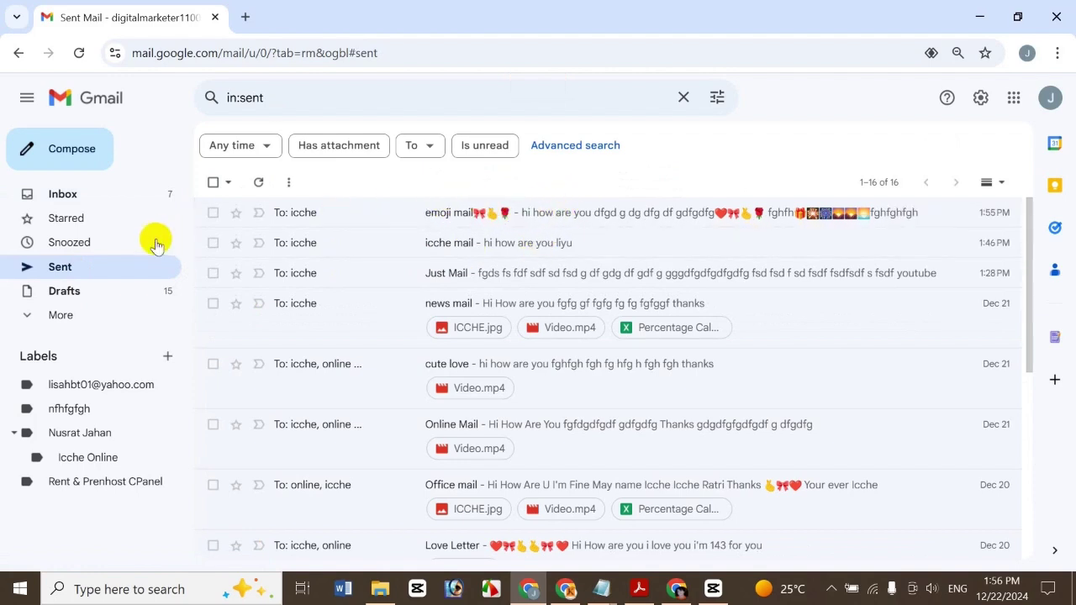
click(130, 195)
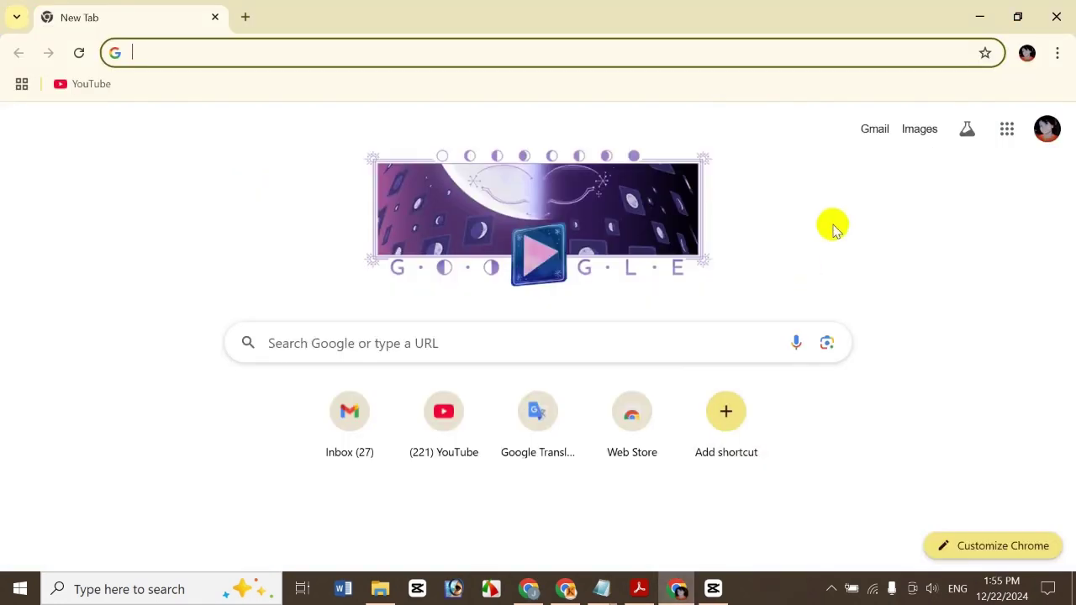
- Open Gmail in the recipient's account, refresh the inbox and open the received "emoji mail" message
click(875, 130)
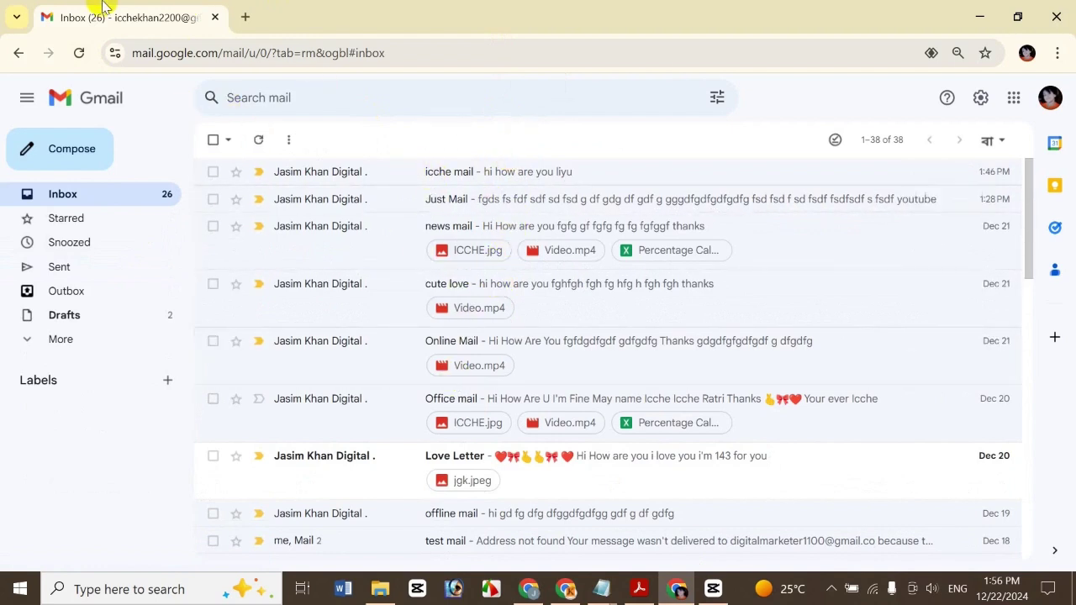
click(81, 54)
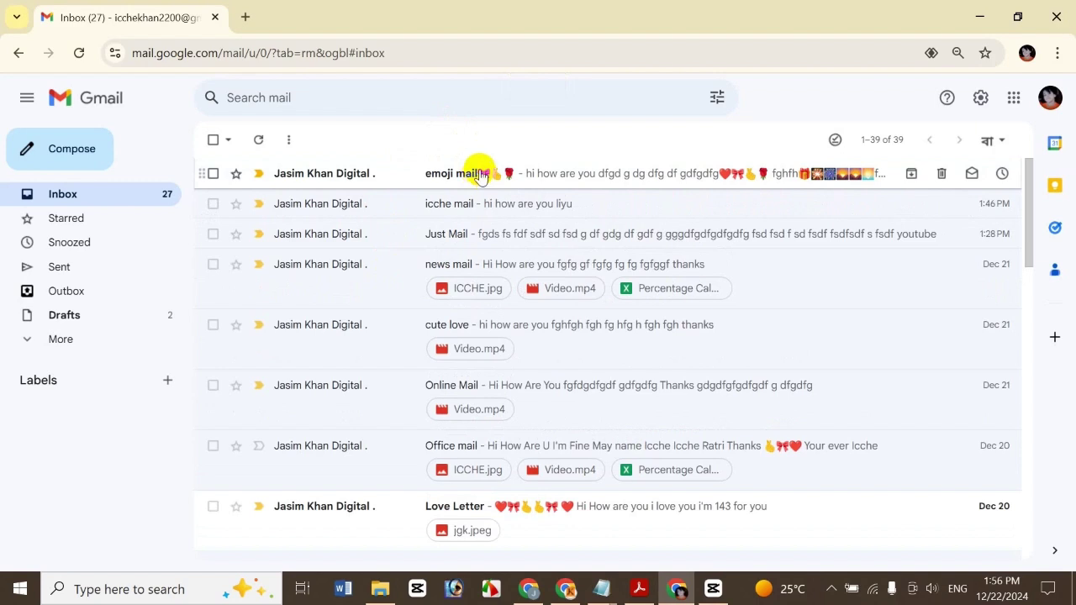
click(545, 182)
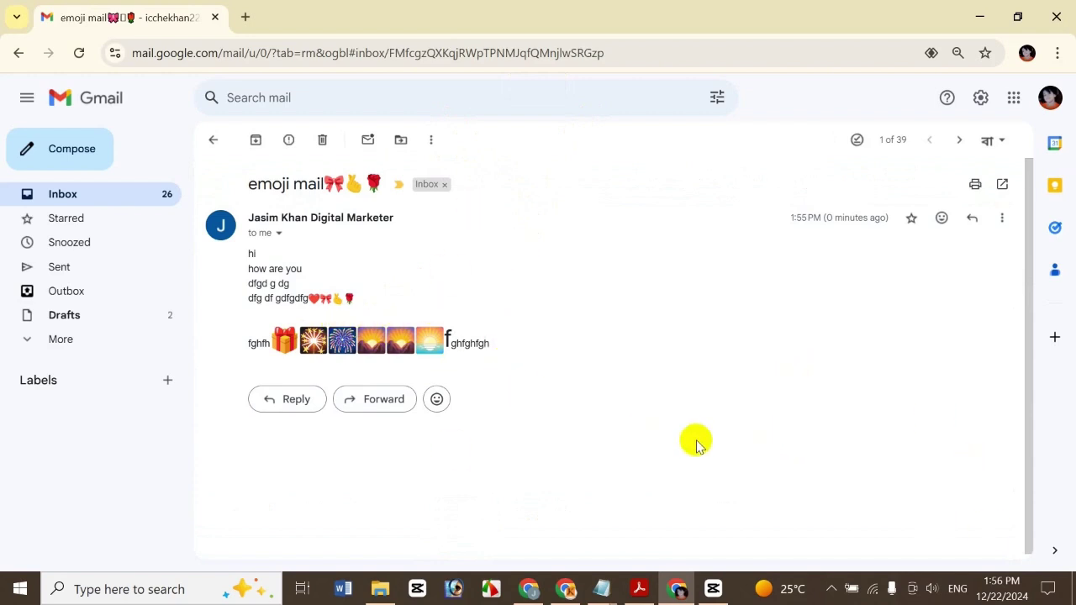
- Dismiss the Google Drive link title page, open Gmail in the sender's account and start a new message
click(639, 589)
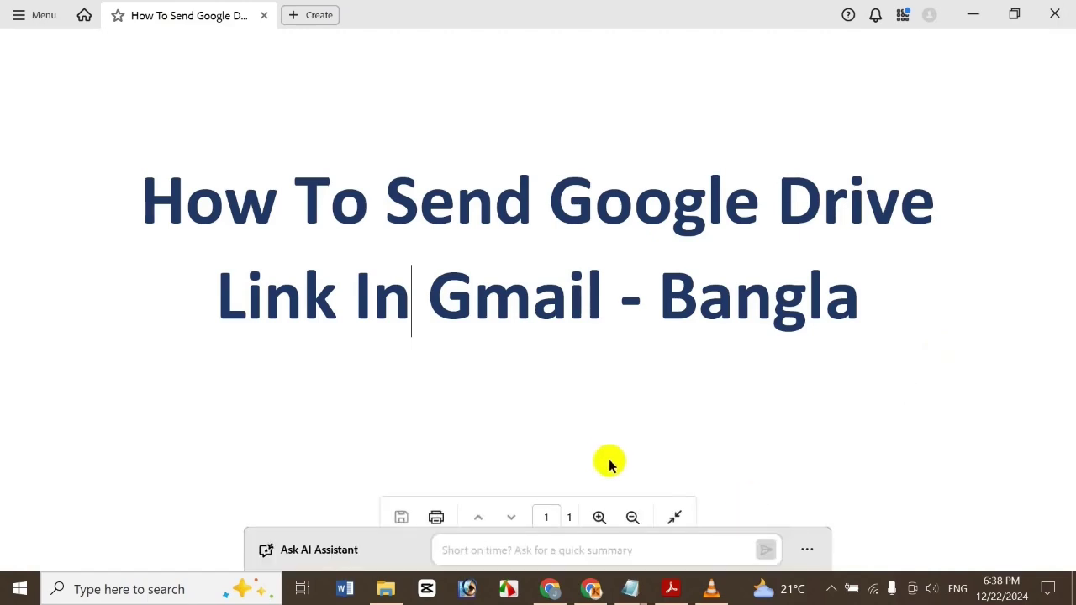
click(972, 12)
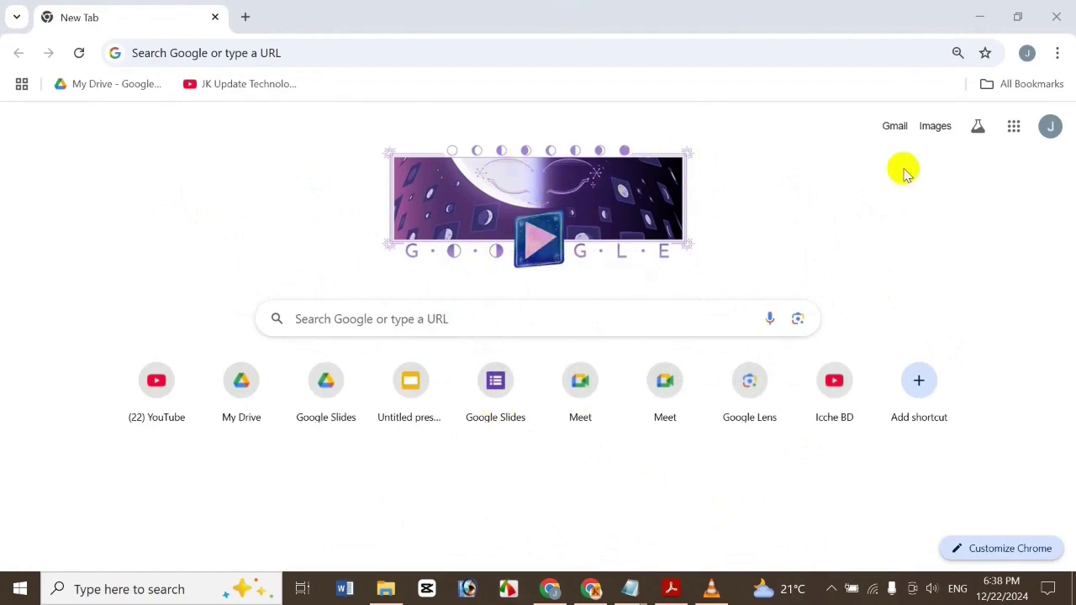
click(1012, 130)
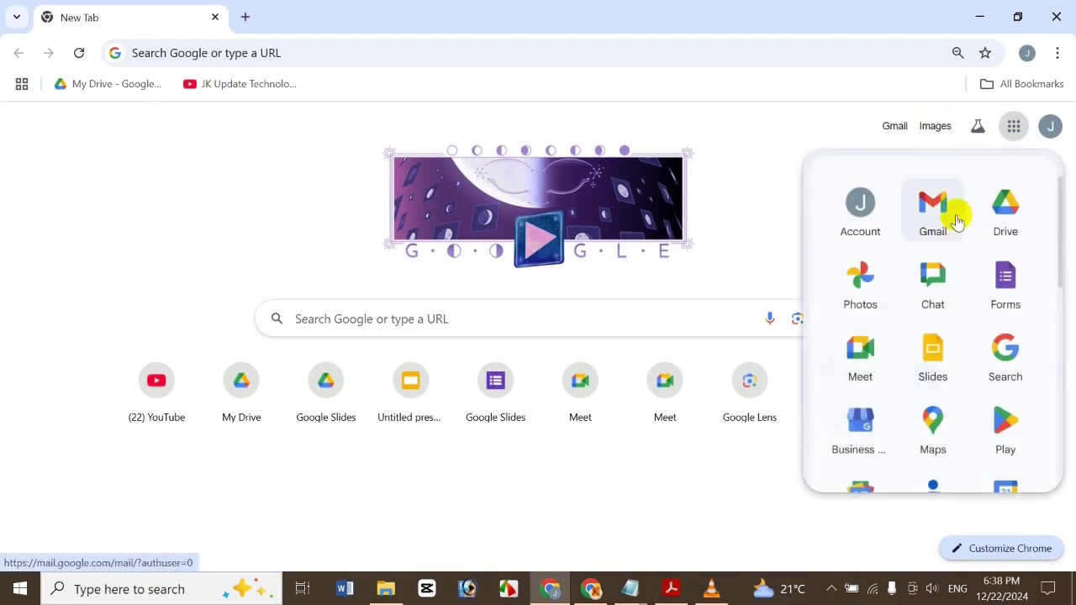
click(933, 210)
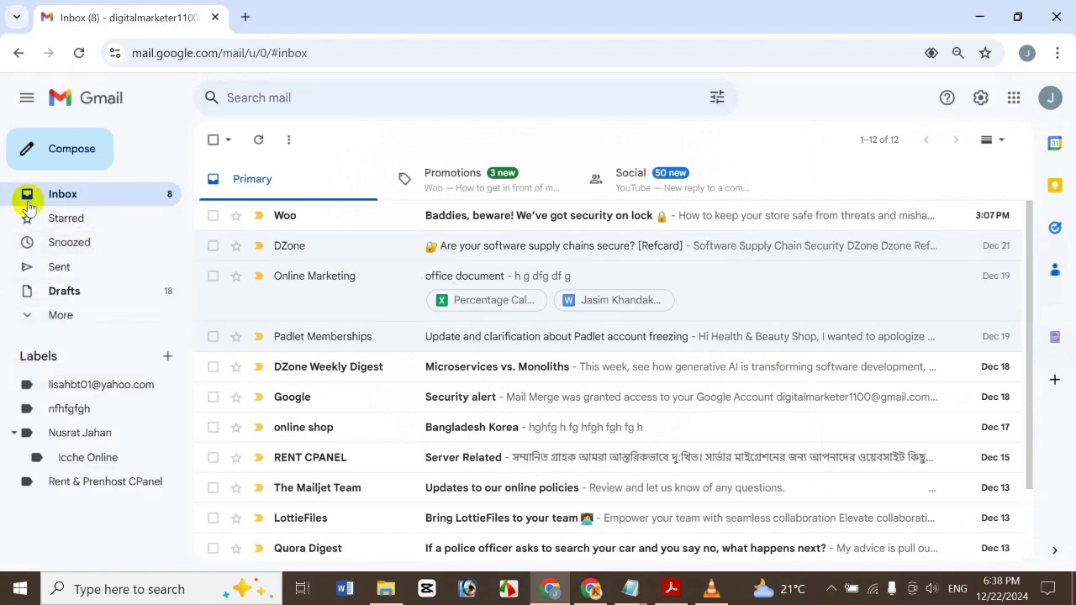
click(57, 147)
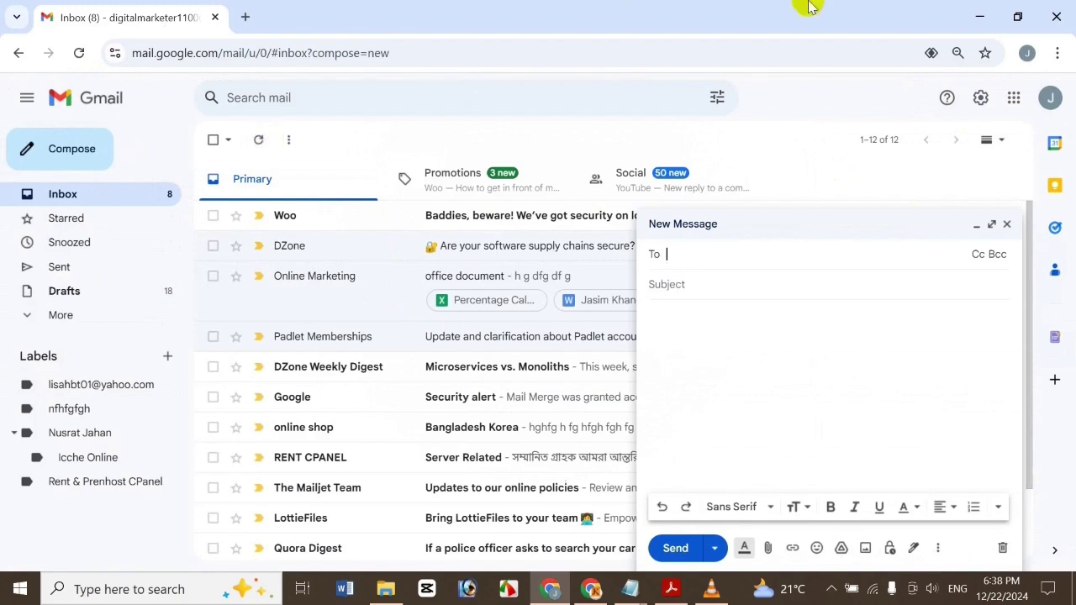
- Address the message to the suggested contact, with subject "test mail" and body lines "gfsgdfg df gd", "fg" and "dfg df g dfg"
click(672, 261)
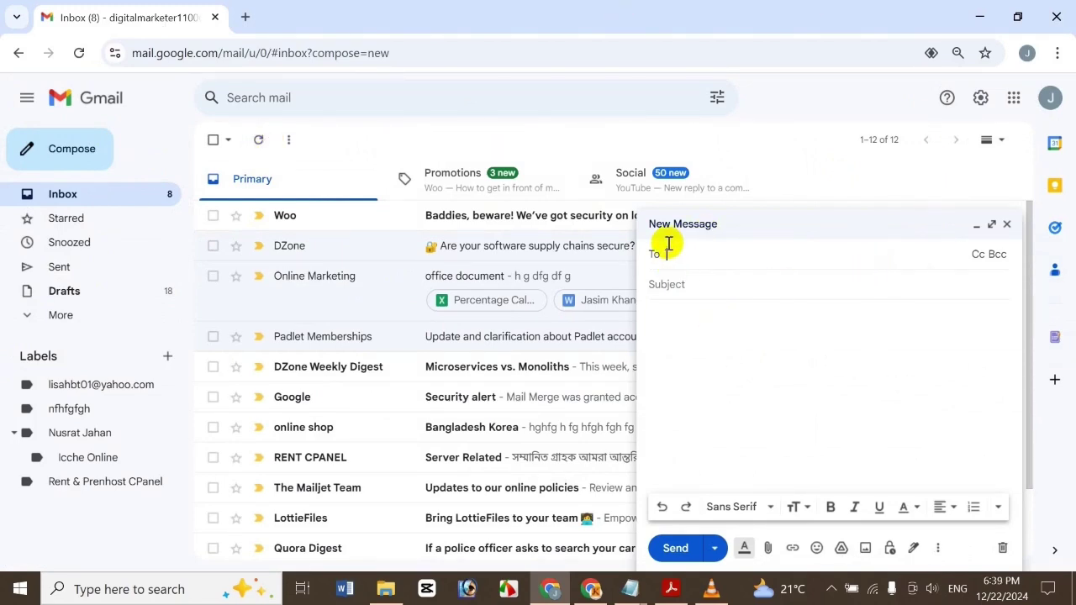
text(m)
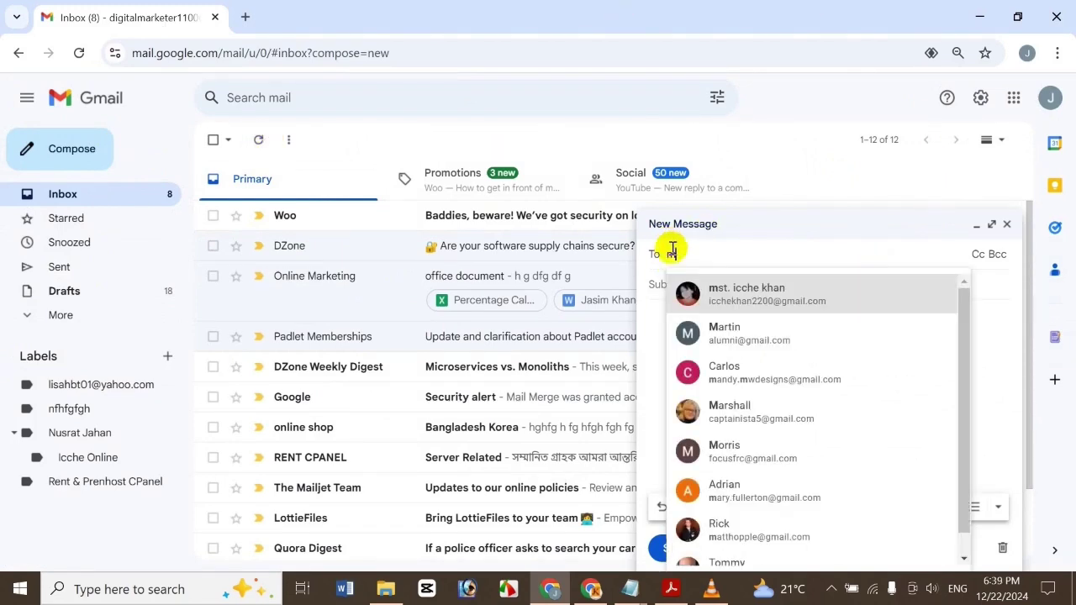
click(756, 296)
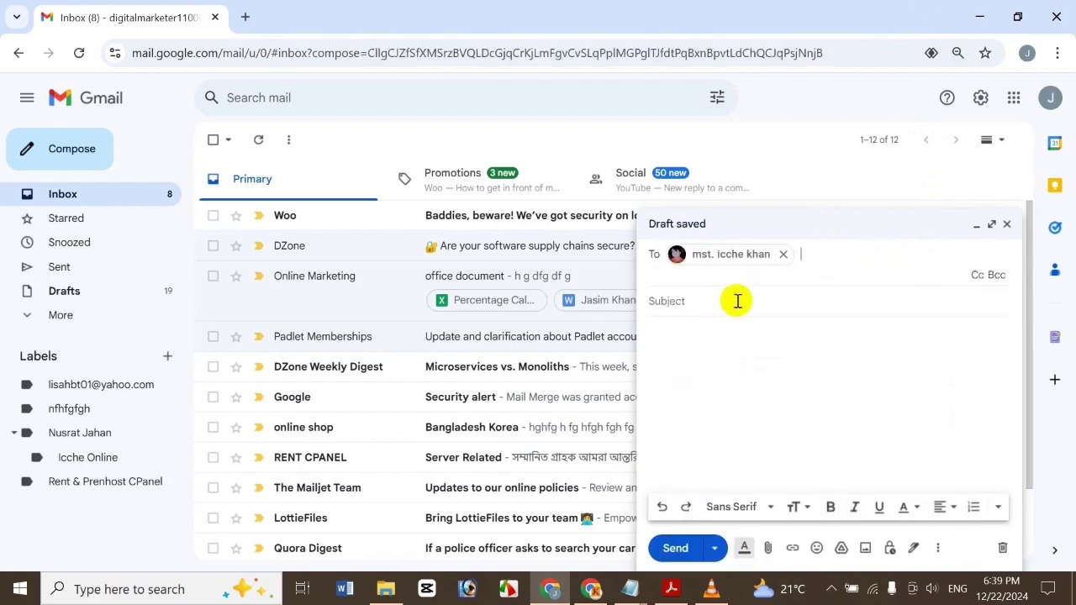
click(674, 301)
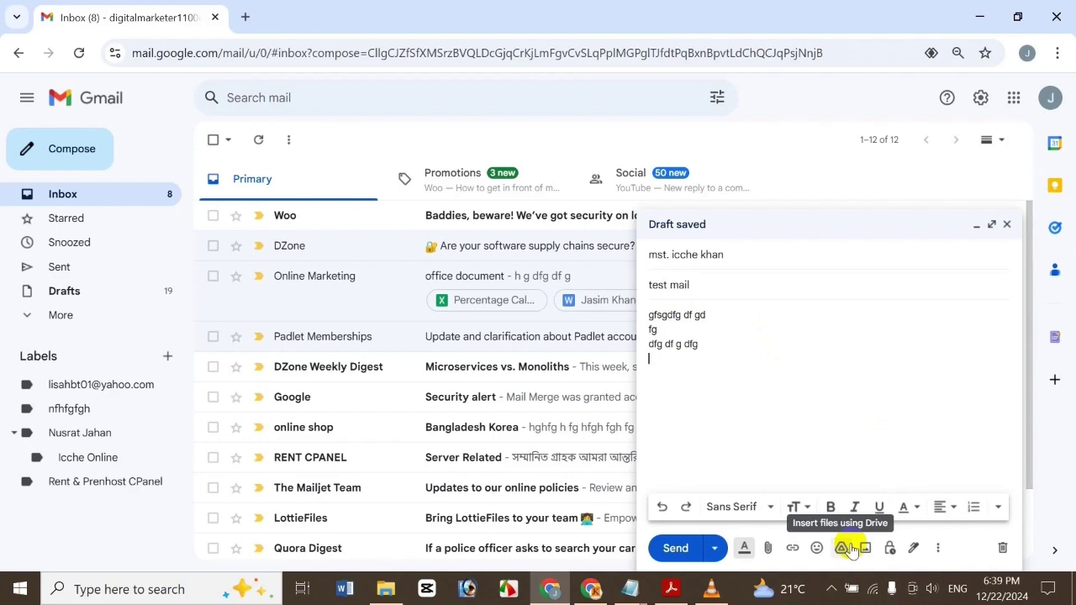
- Insert the Google Drive video "backup & restore wordpress website.wmv" into the message as a link
click(842, 548)
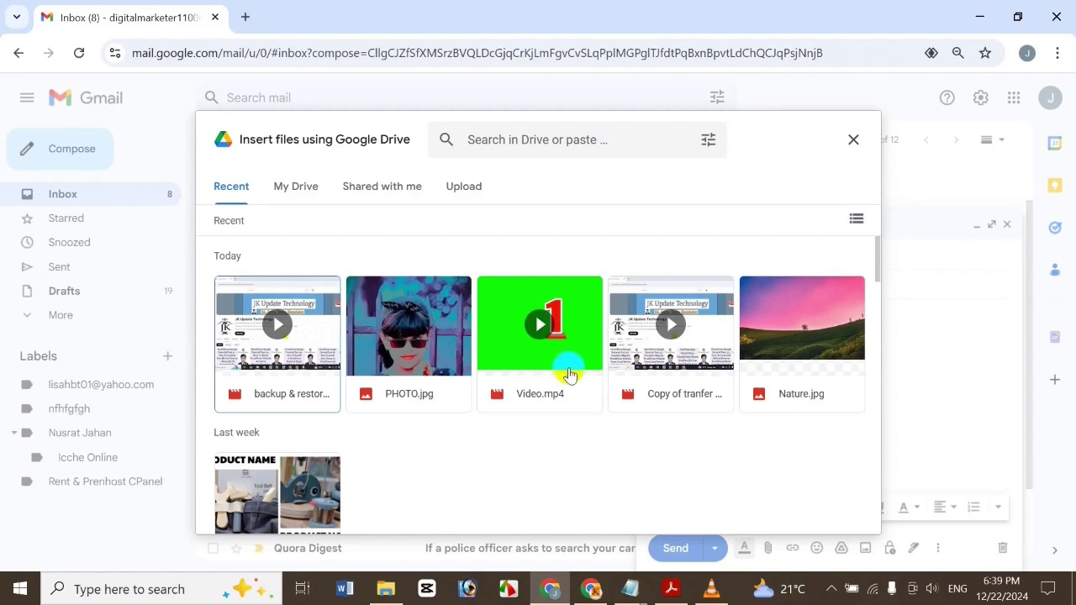
click(402, 318)
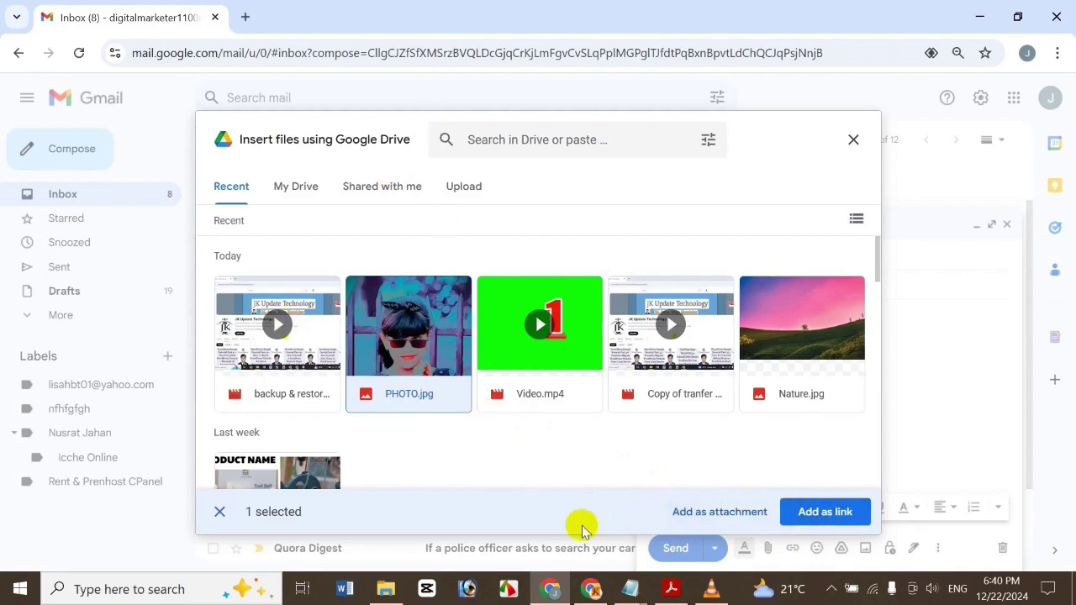
click(218, 513)
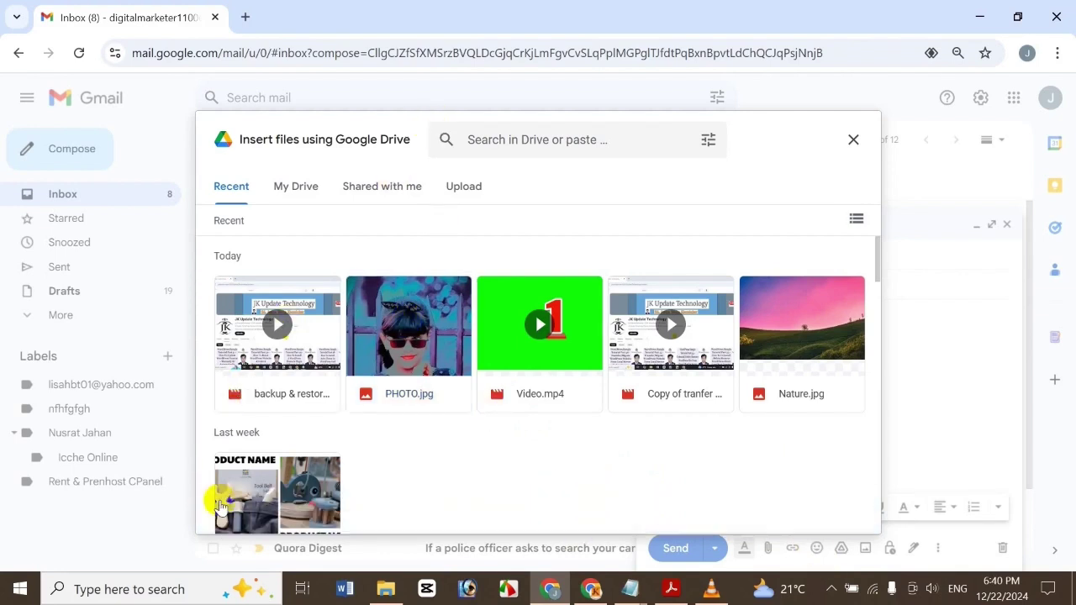
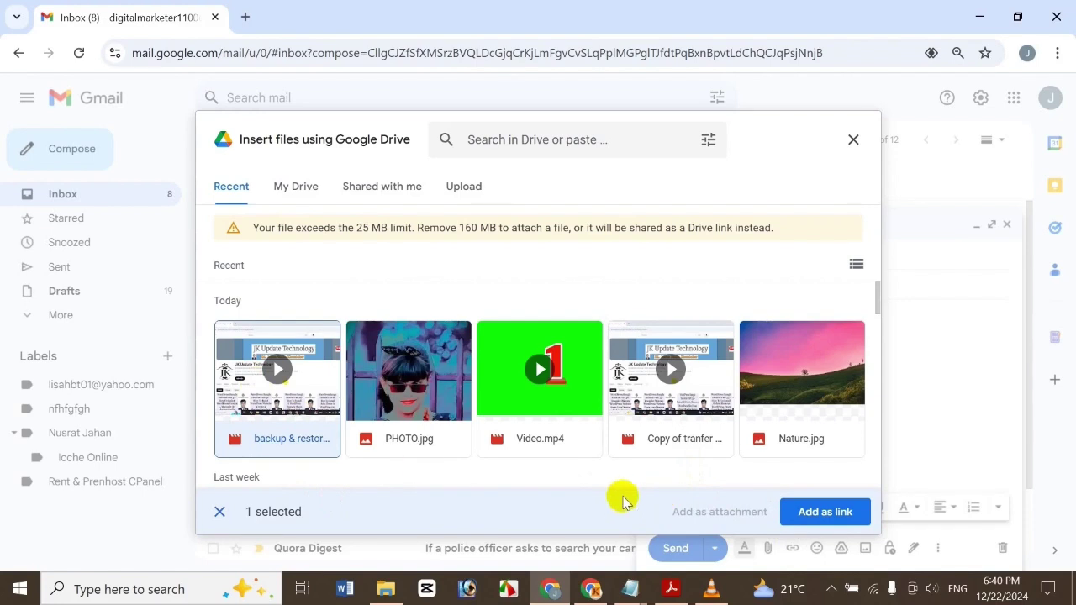
click(840, 512)
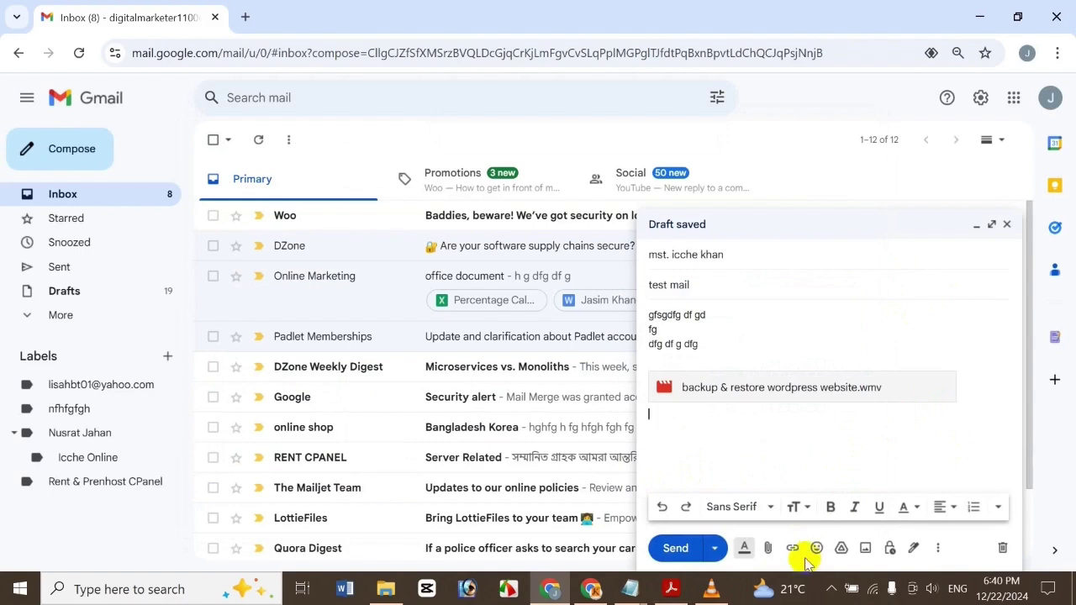
- Insert the Google Drive image PHOTO.jpg into the message body as a link, below the video link
click(841, 548)
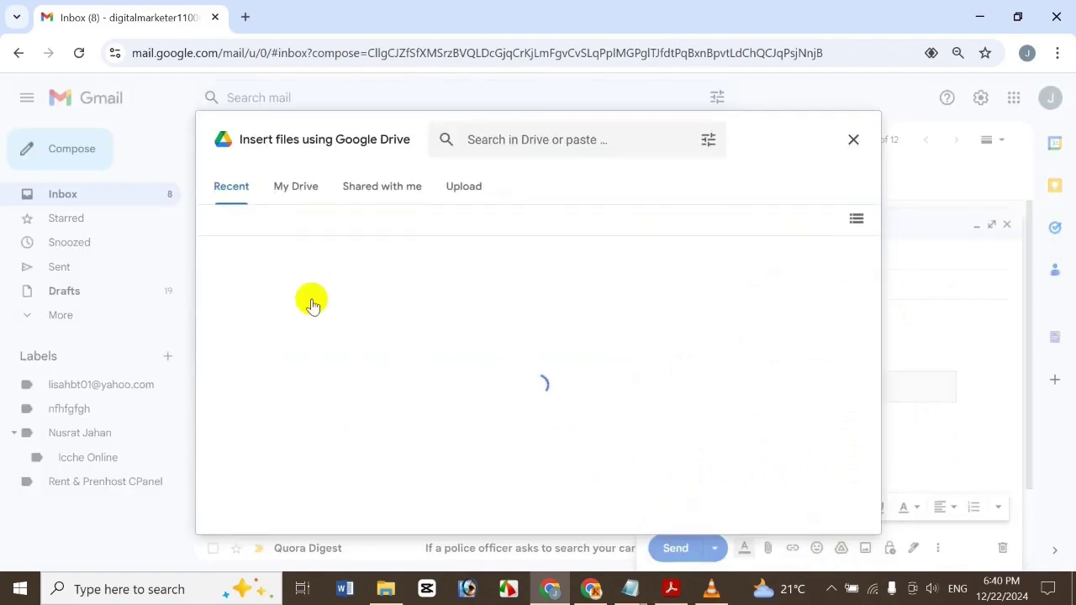
click(363, 319)
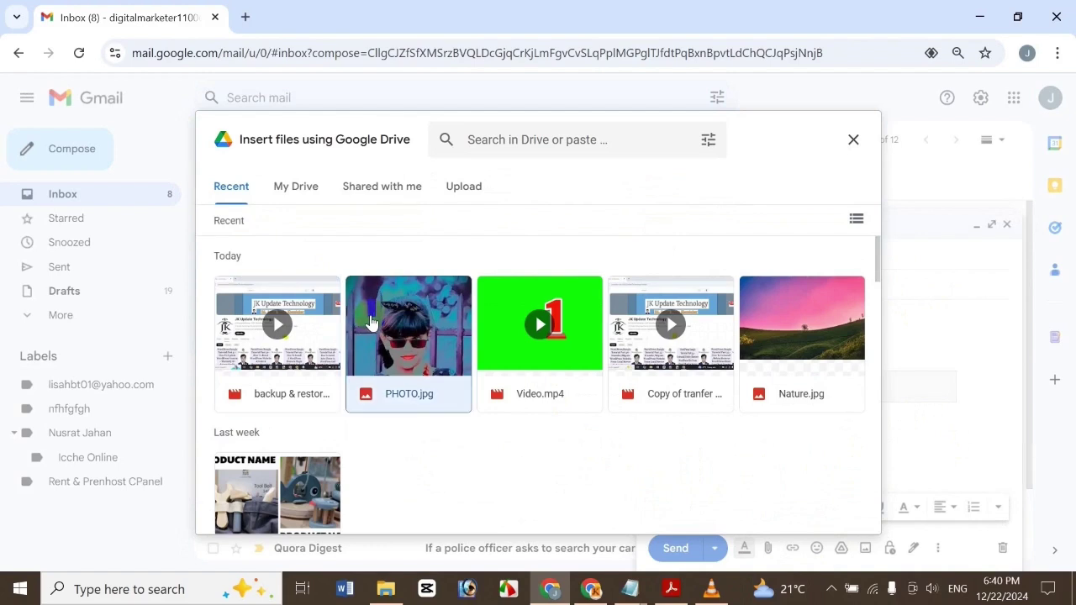
click(825, 512)
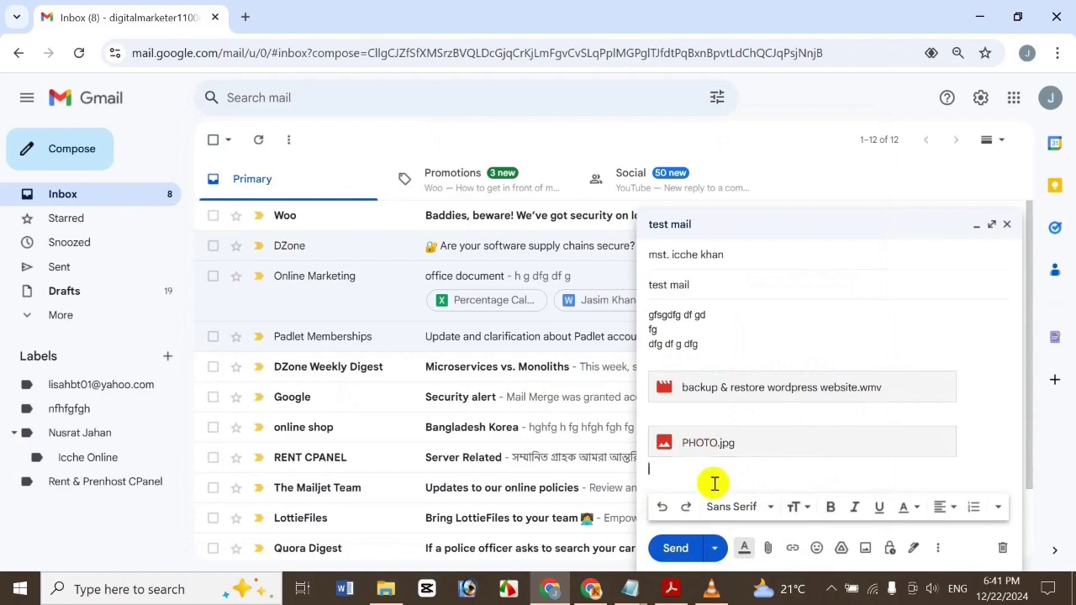
click(715, 550)
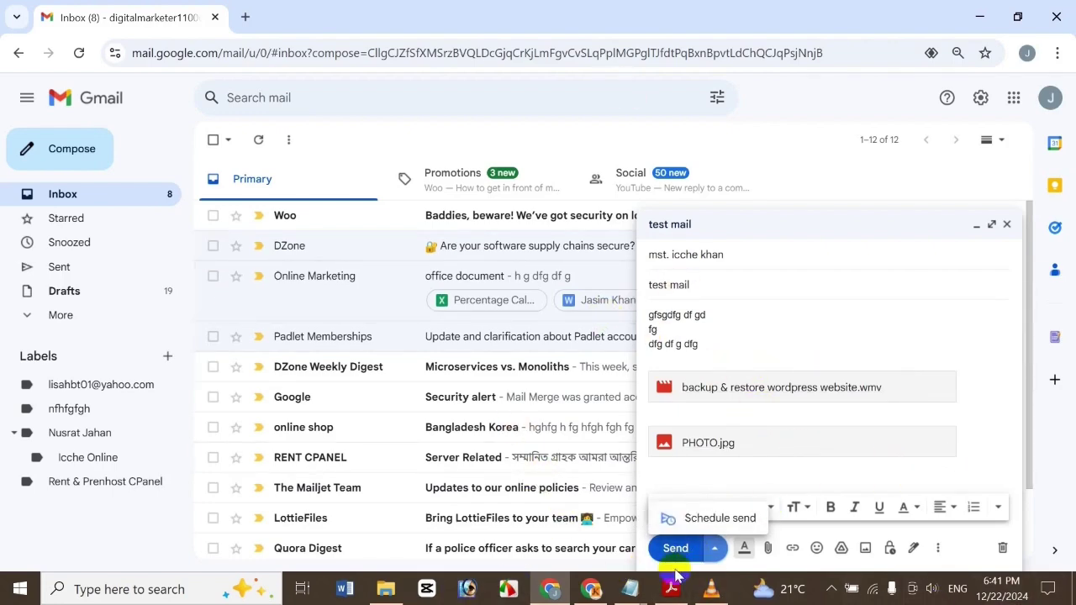
click(750, 520)
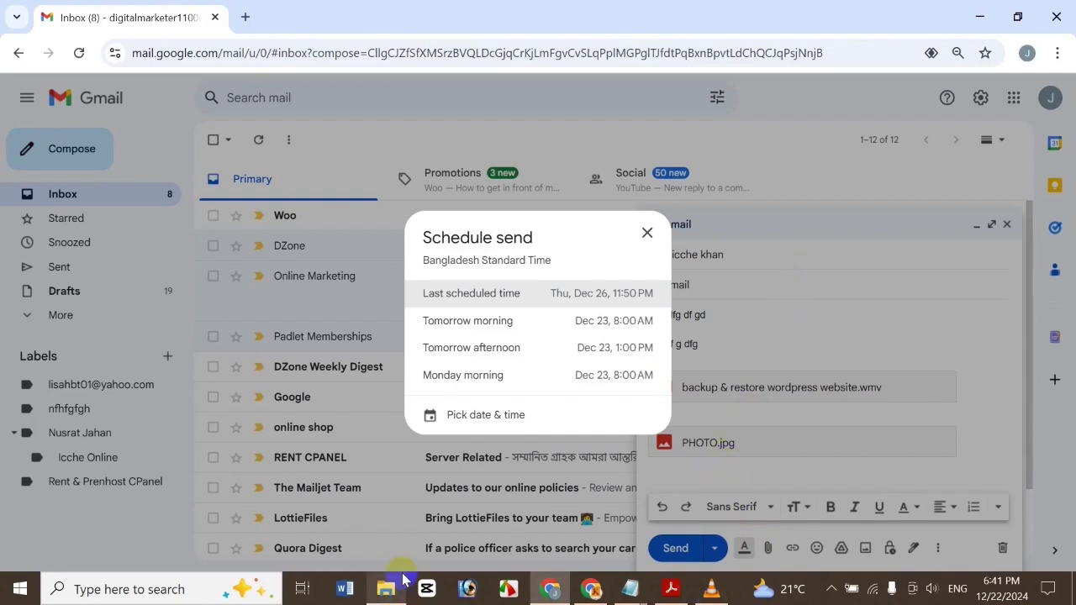
mouse_move(406, 575)
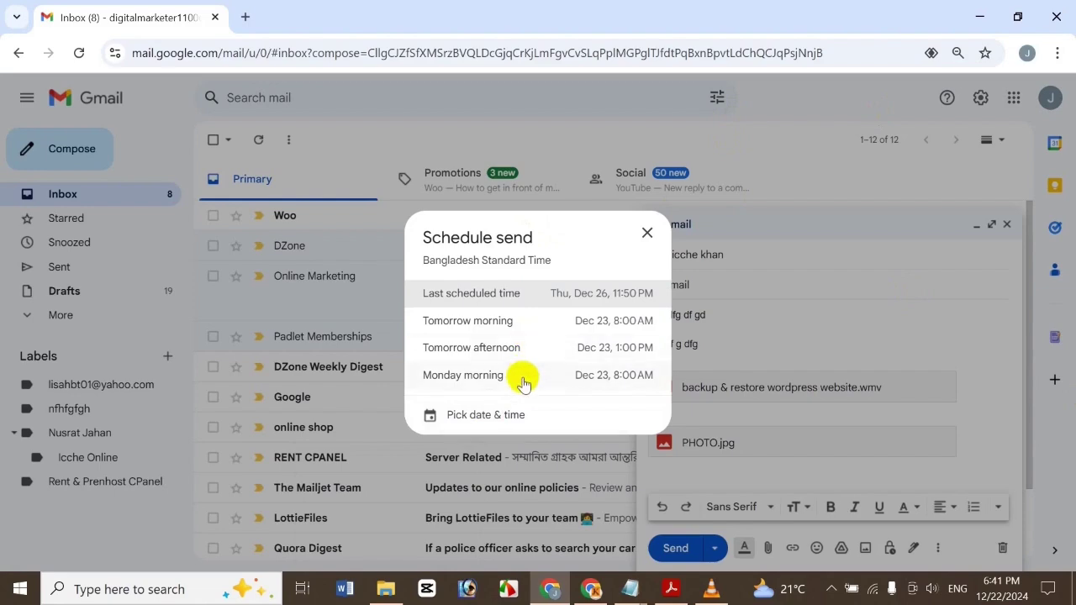
click(514, 414)
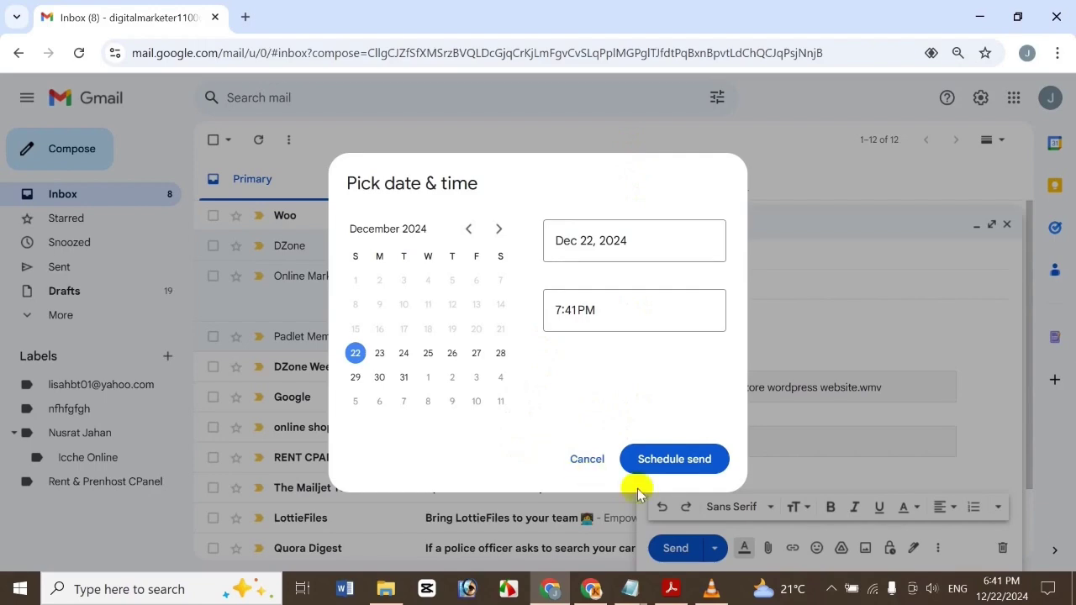
click(588, 459)
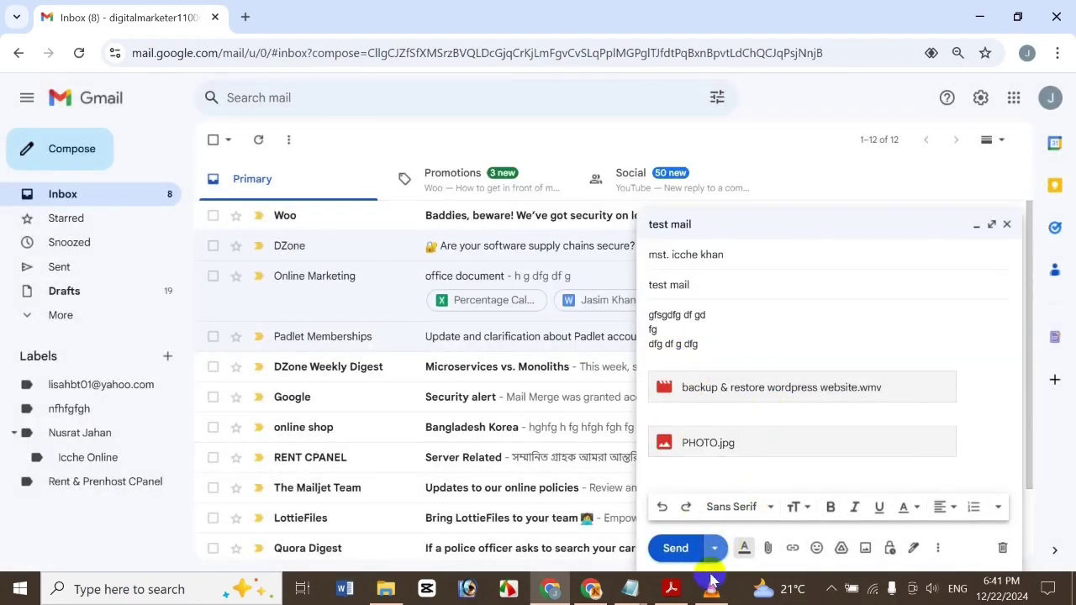
- Send the message with the Drive links and open the Sent mail list
click(675, 547)
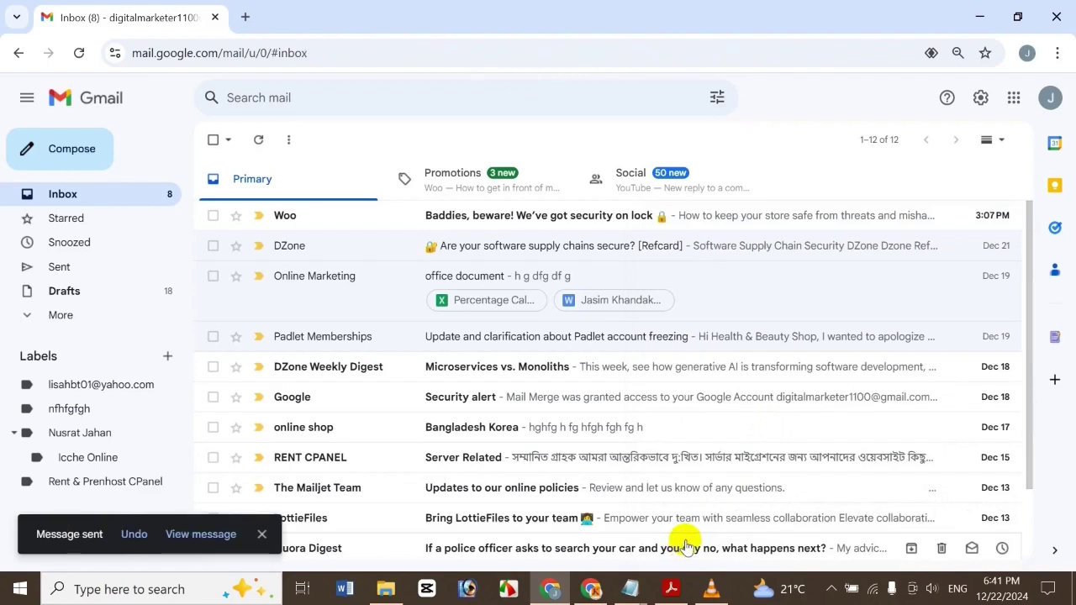
click(135, 538)
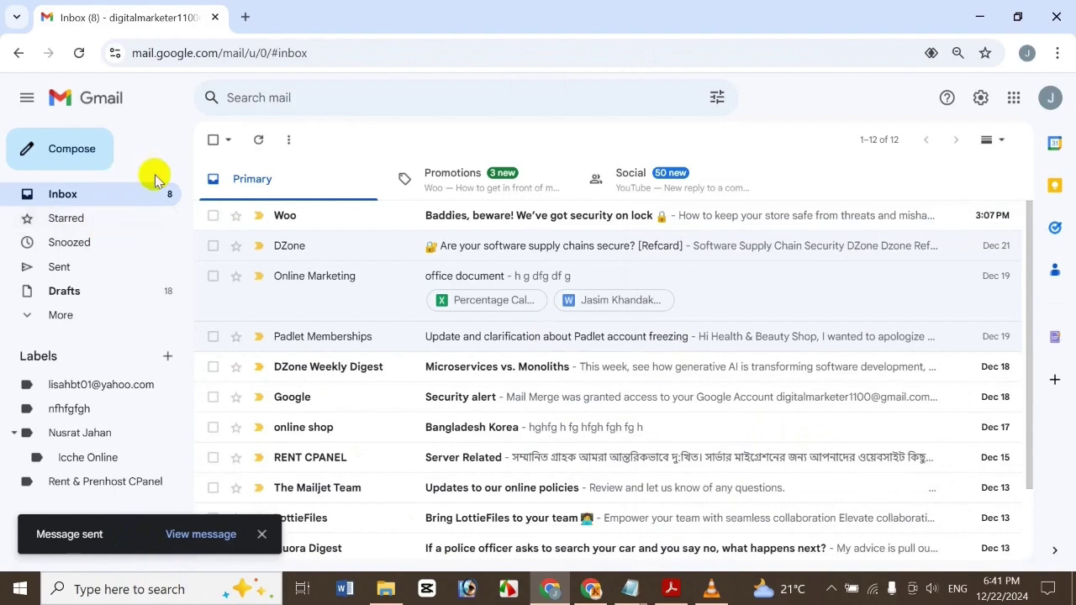
click(106, 273)
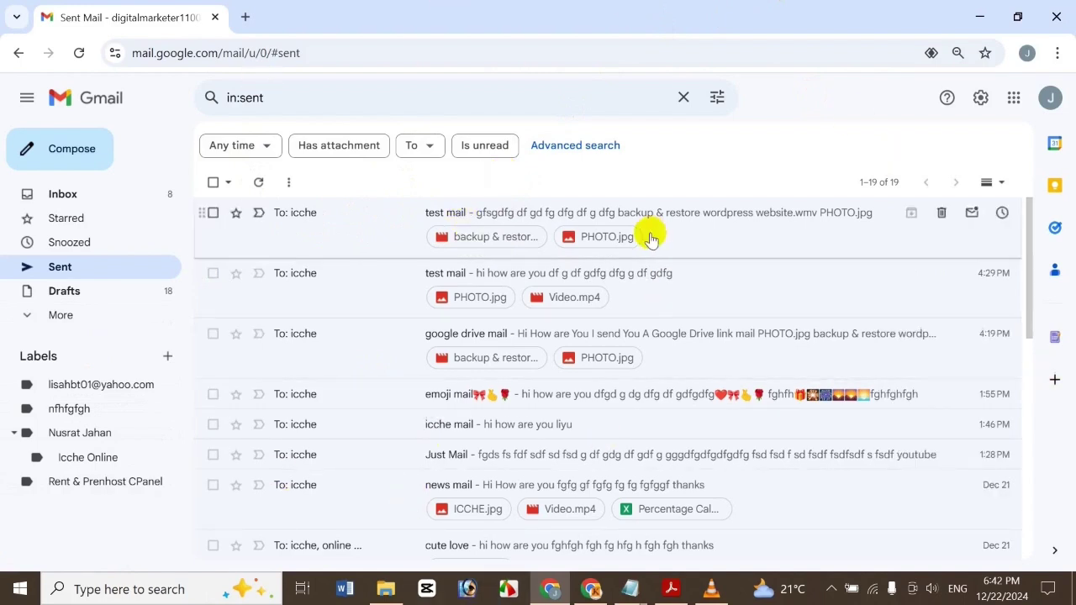
- Switch to Chrome with the recipient's profile, open Gmail and read the newest received "test mail" message
click(550, 592)
click(476, 264)
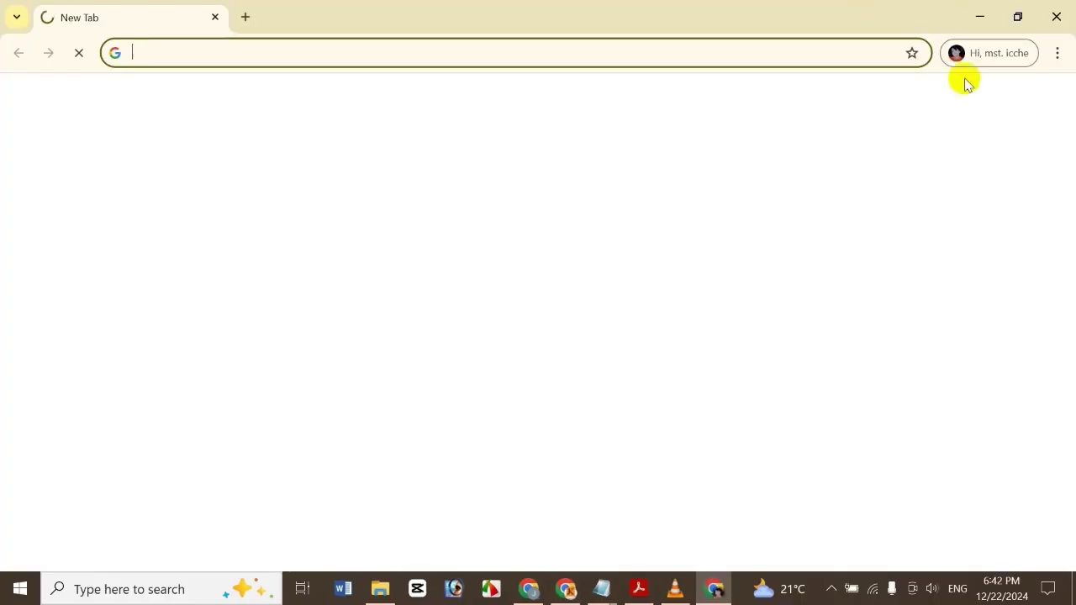
click(878, 133)
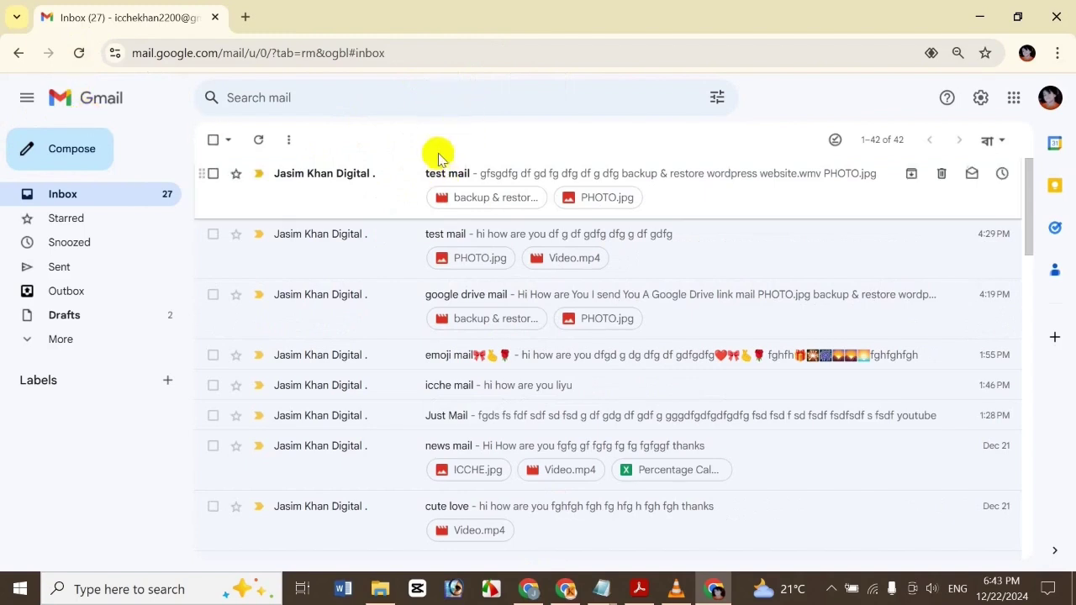
click(404, 173)
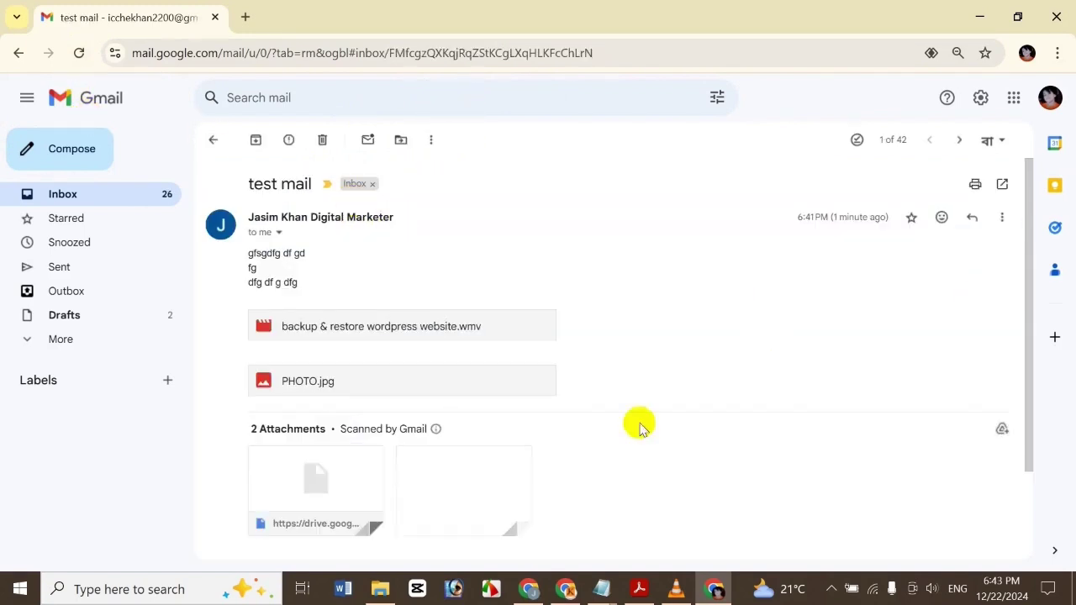
- Preview the PHOTO.jpg and "backup & restore wordpress website.wmv" attachments of the received message, closing each preview
scroll(1030, 319, down, 2)
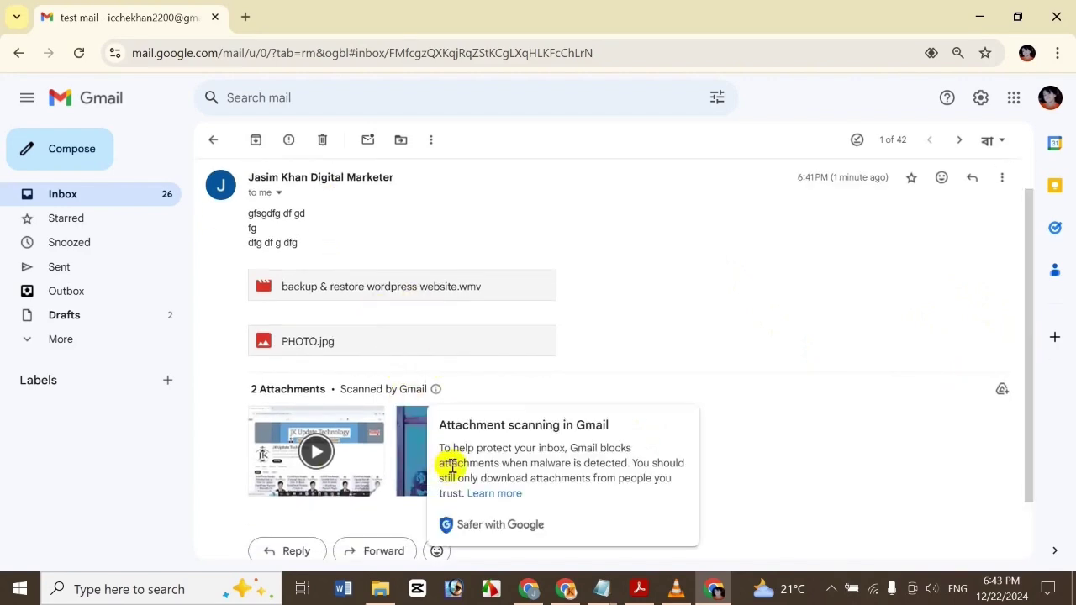
click(448, 437)
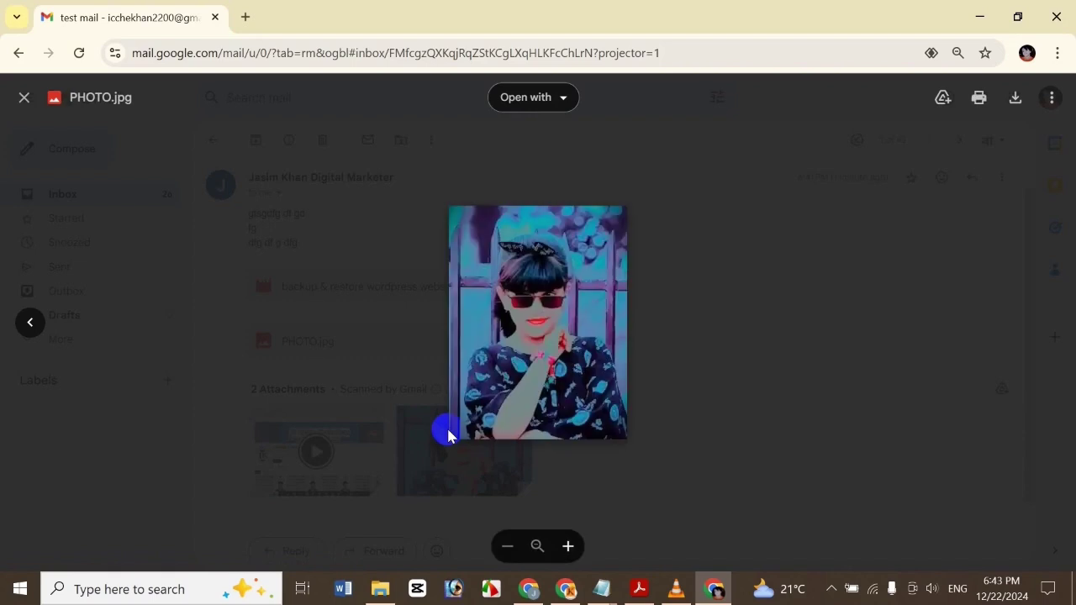
click(24, 97)
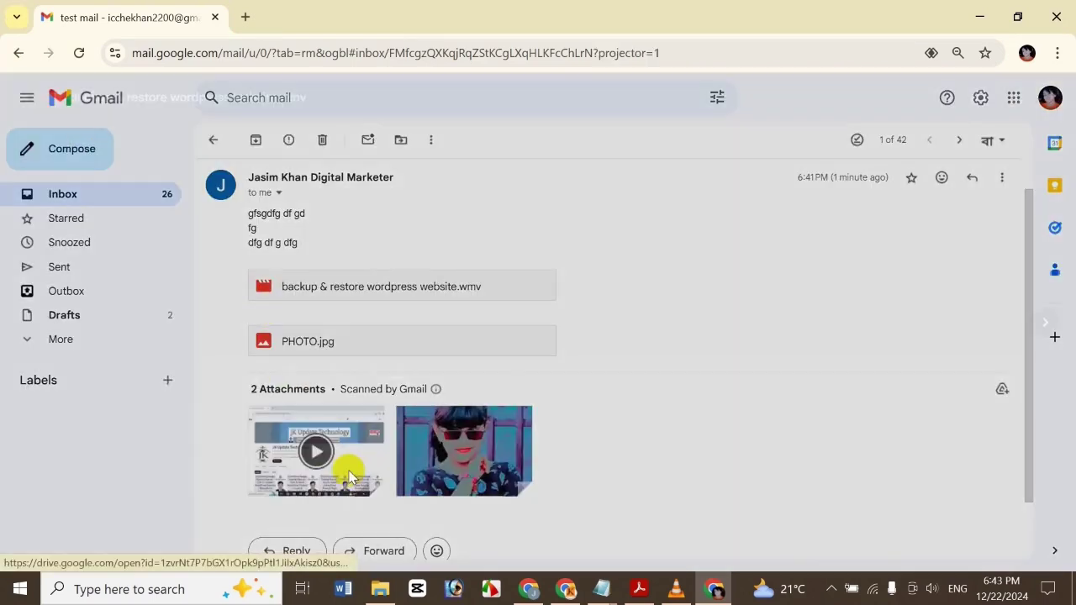
click(351, 477)
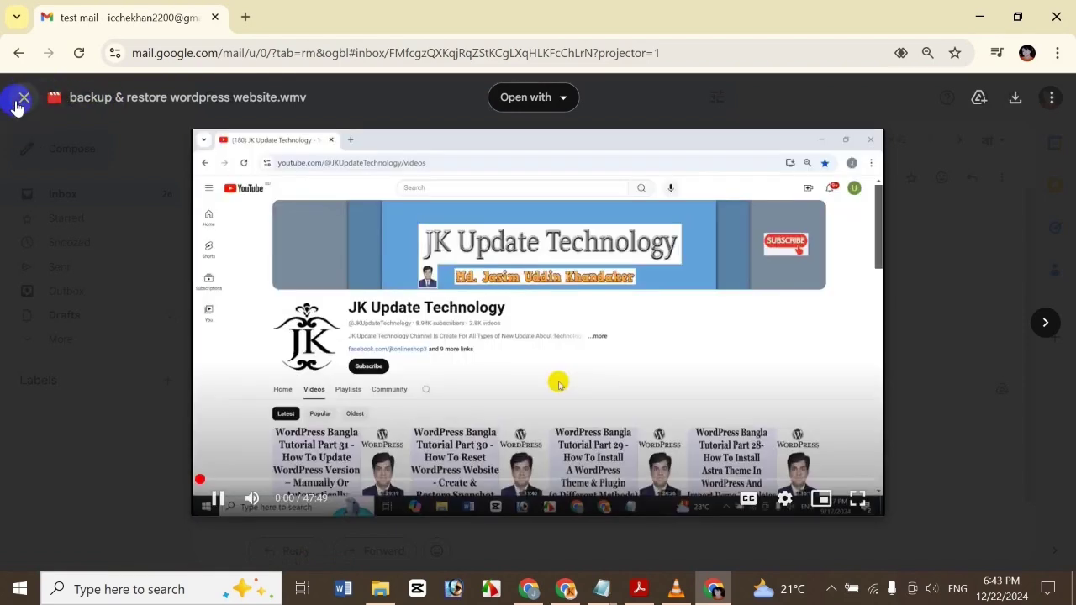
click(23, 98)
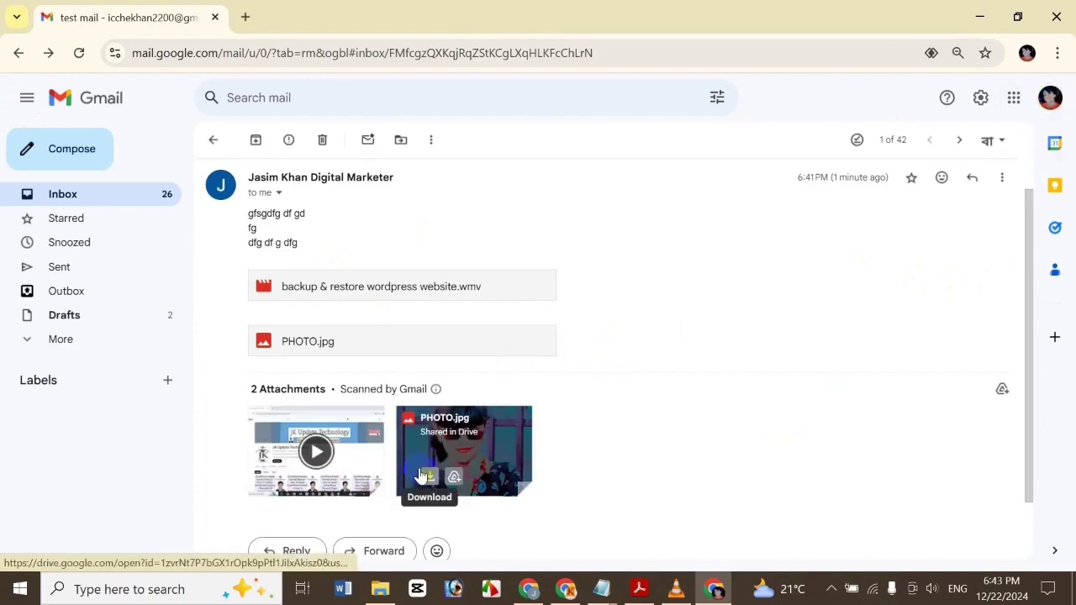
- Dismiss the Google Drive attachments title page and open Gmail from a new tab in the sender's account
click(639, 590)
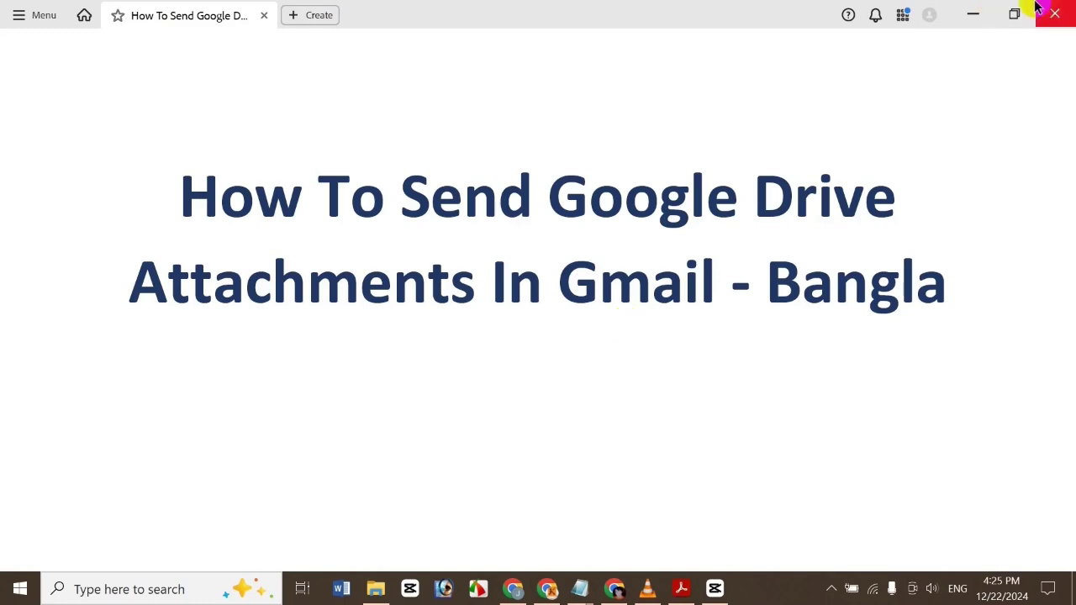
click(960, 7)
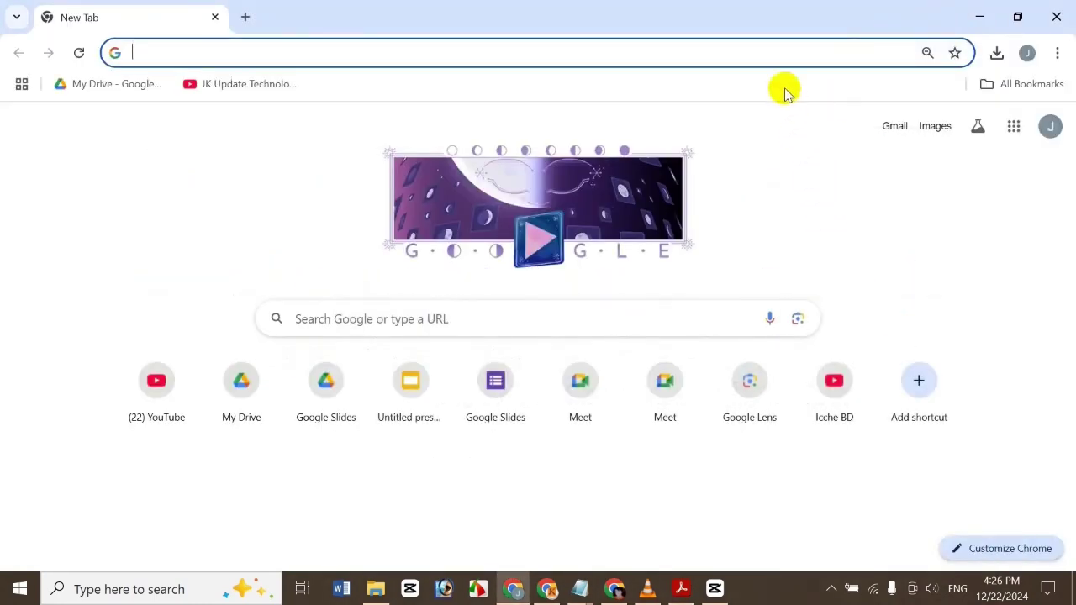
click(1013, 128)
click(937, 220)
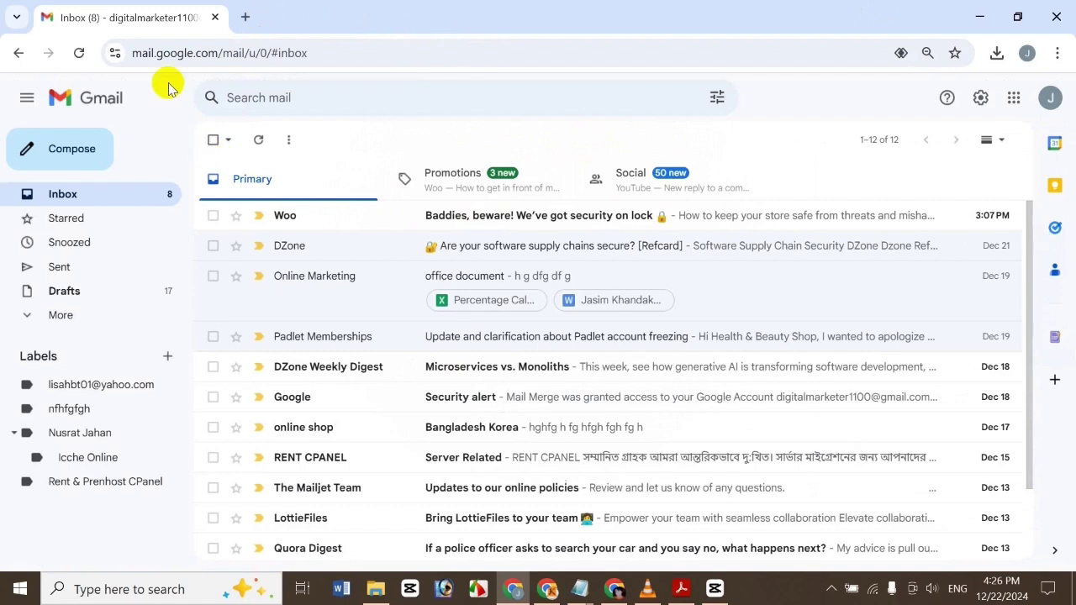
- Compose a single message to the suggested contact, subject "test mail", body lines "hi", "how are you", "df g df gdfg dfg" and "g df gdfg"
double_click(59, 160)
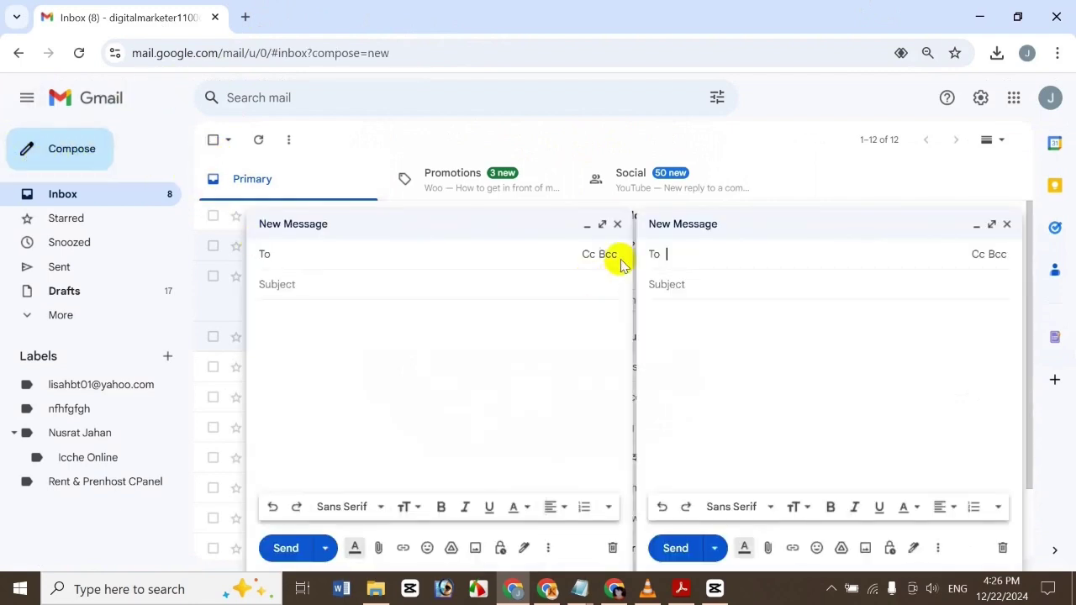
click(617, 225)
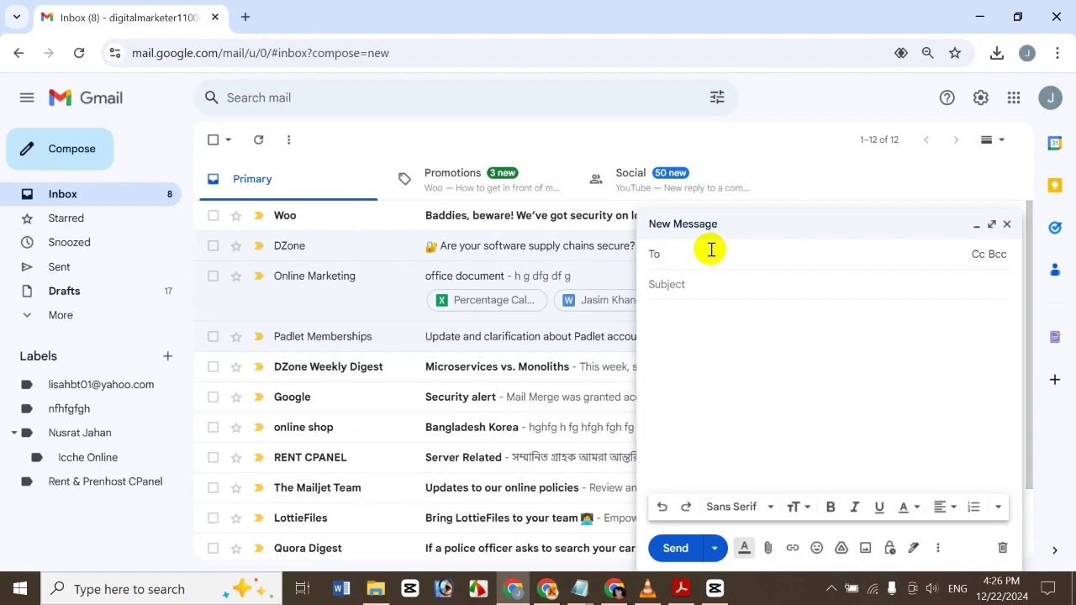
text(m)
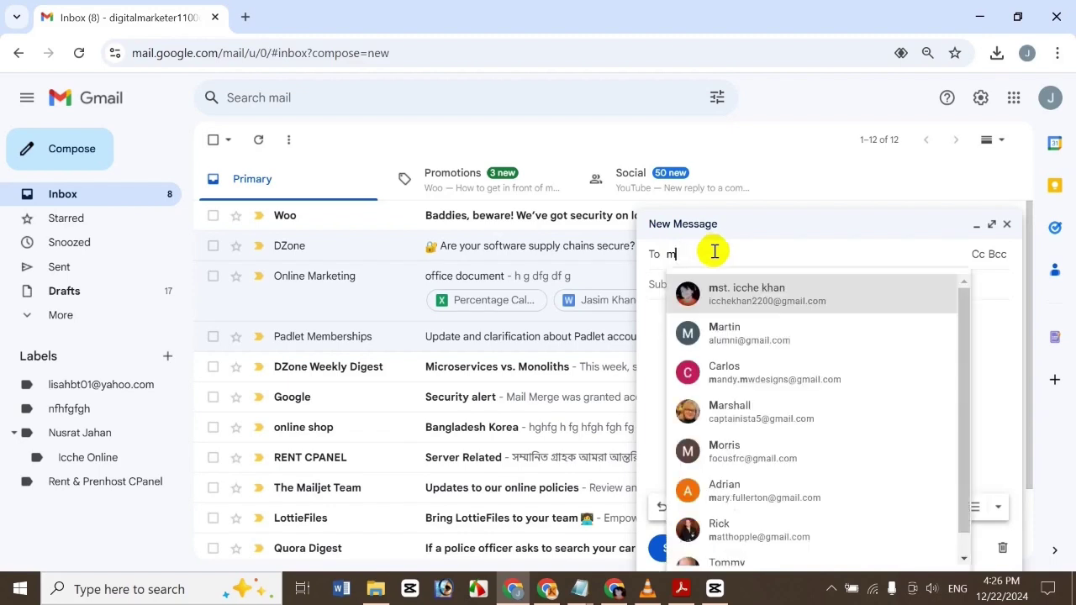
click(750, 300)
click(747, 302)
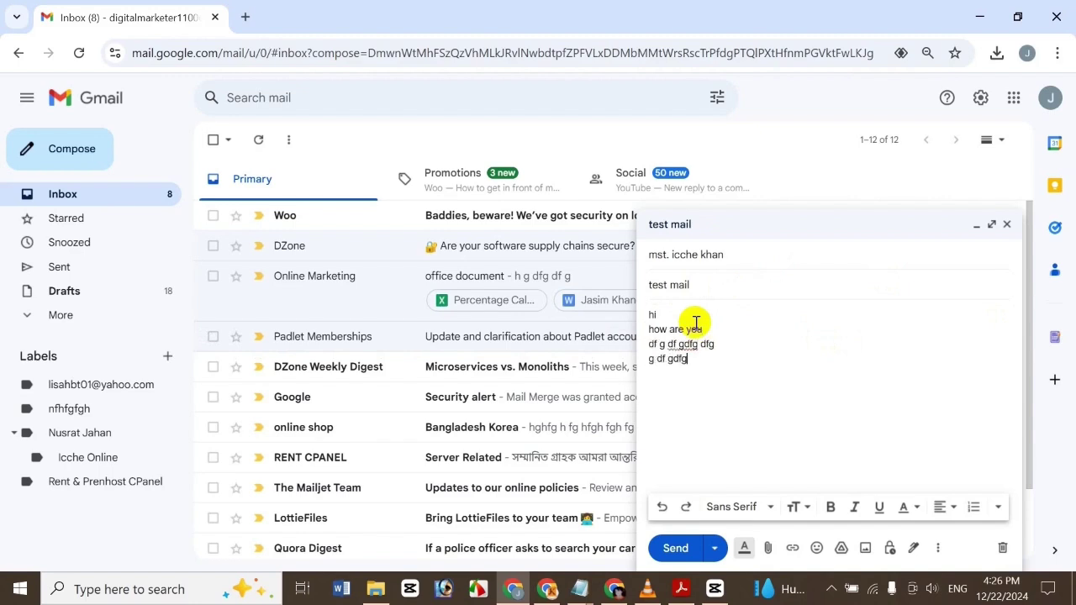
- Insert the backup & restore wordpress website.wmv video from Google Drive into the test mail draft as a link
click(737, 389)
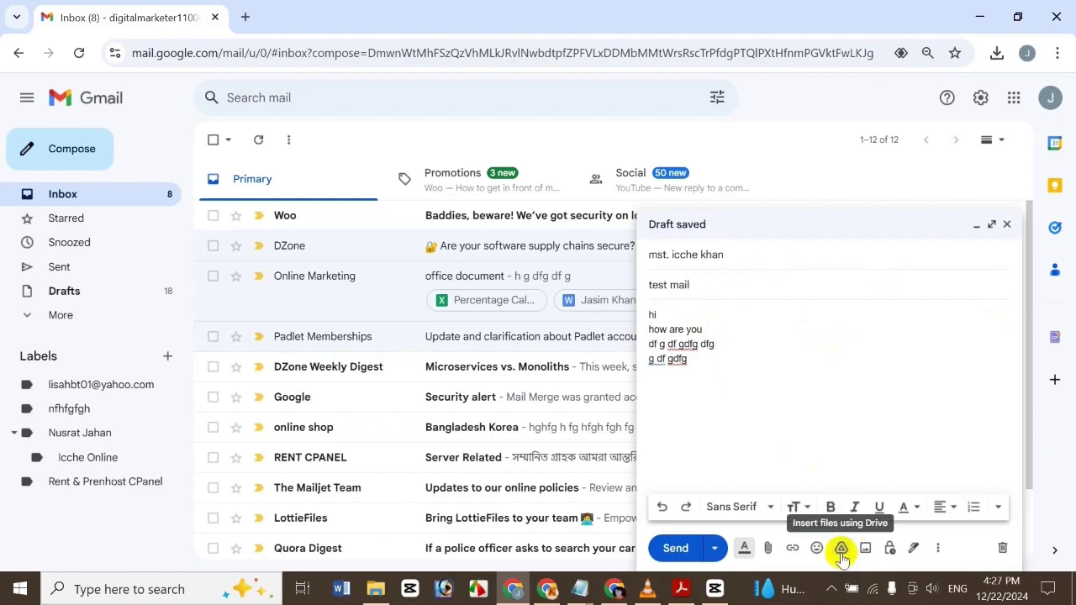
click(842, 552)
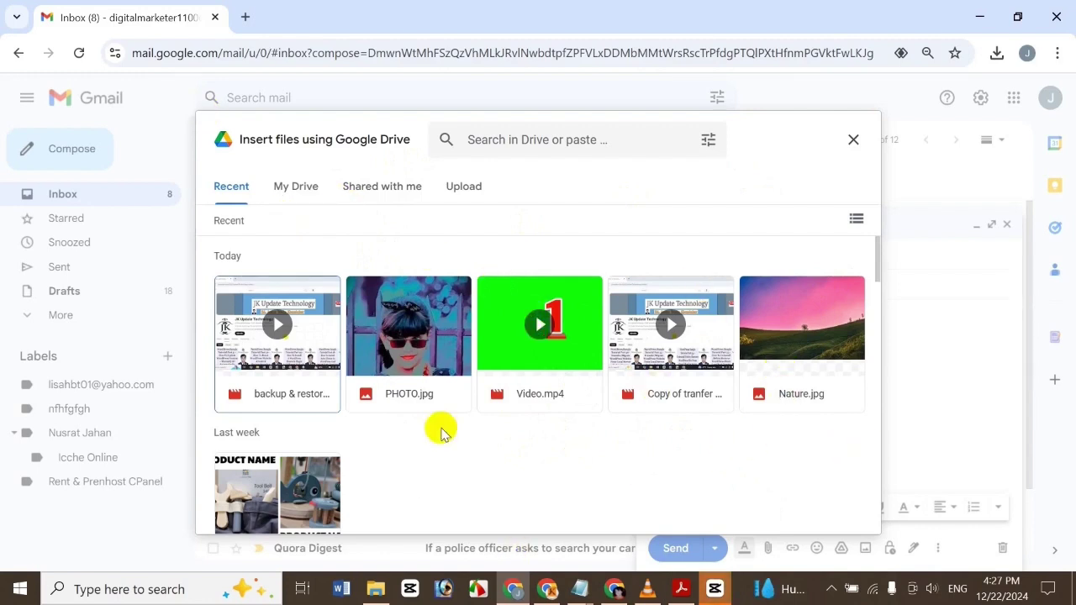
click(433, 338)
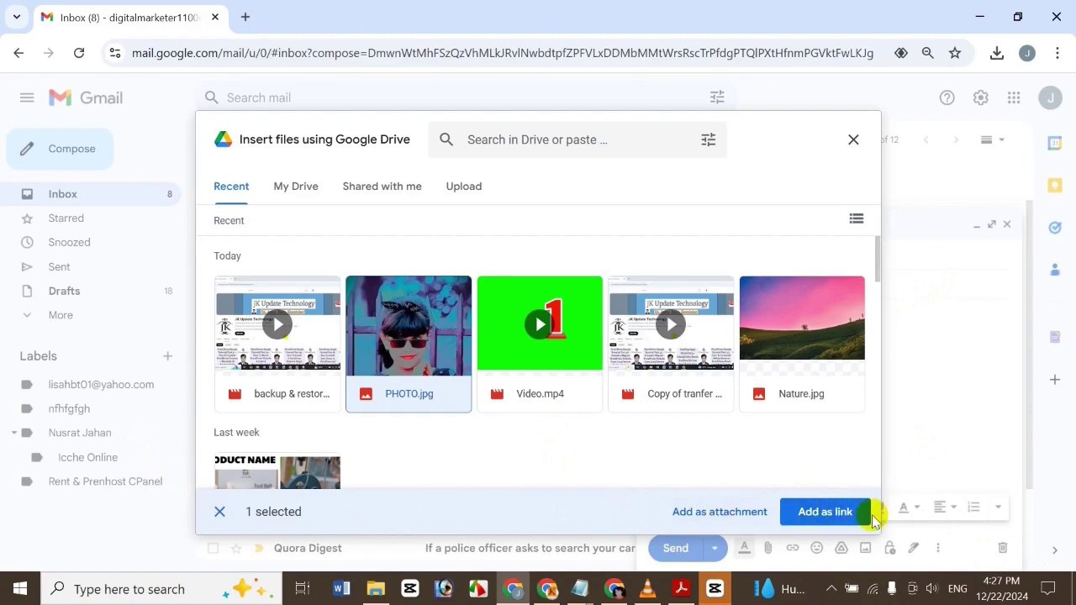
click(219, 511)
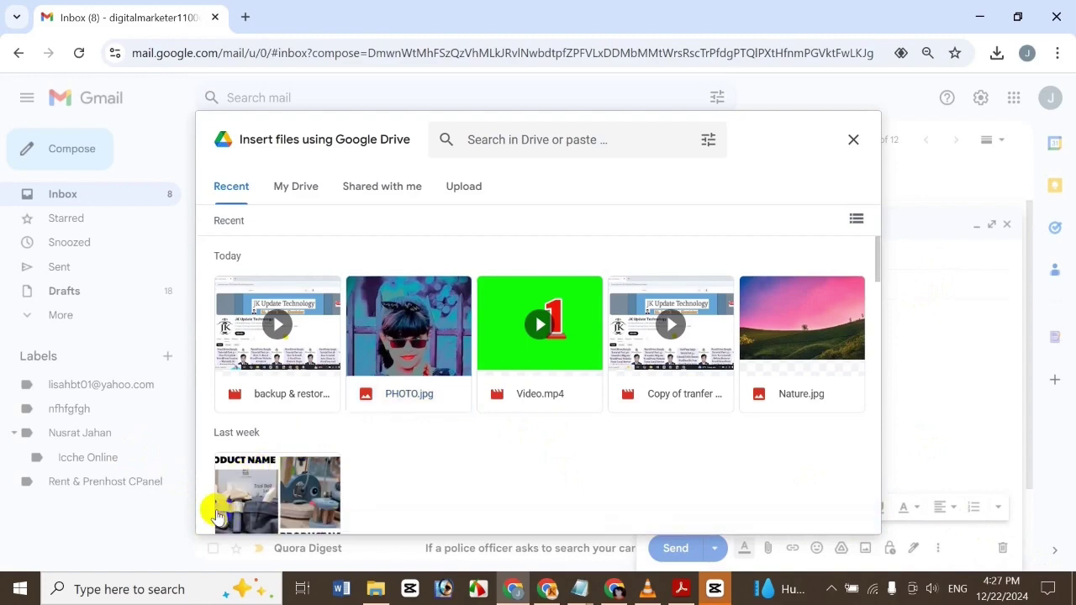
click(267, 328)
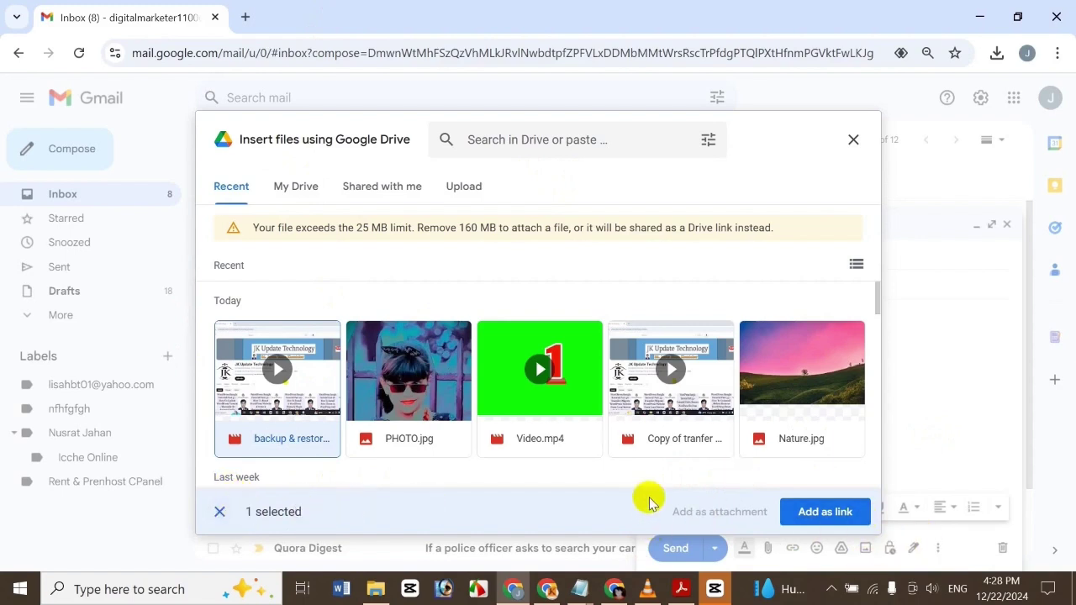
click(841, 513)
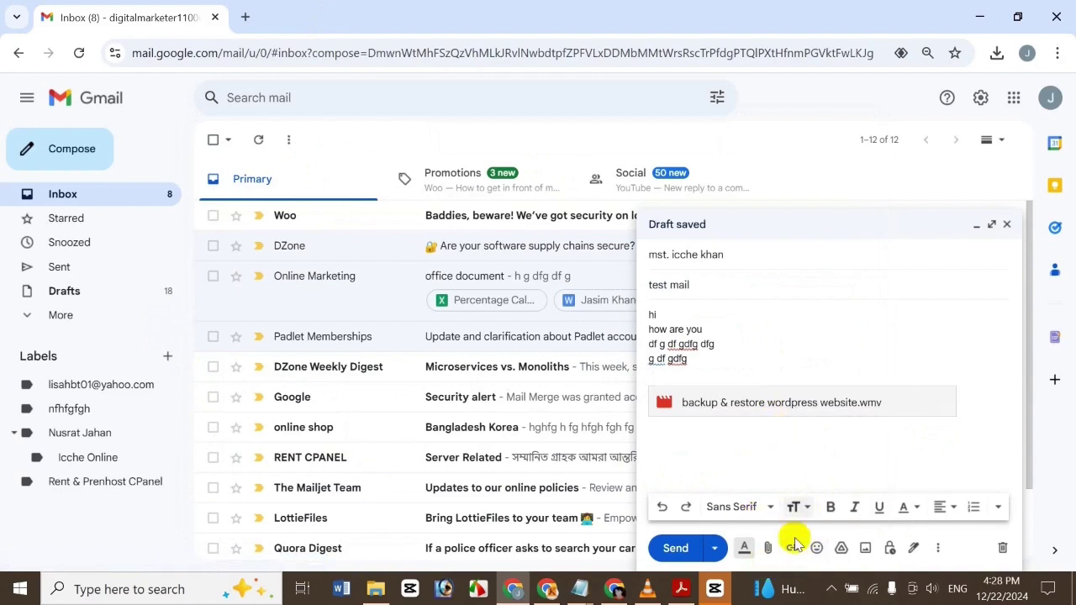
- Insert PHOTO.jpg from Google Drive into the test mail draft as a link
click(841, 548)
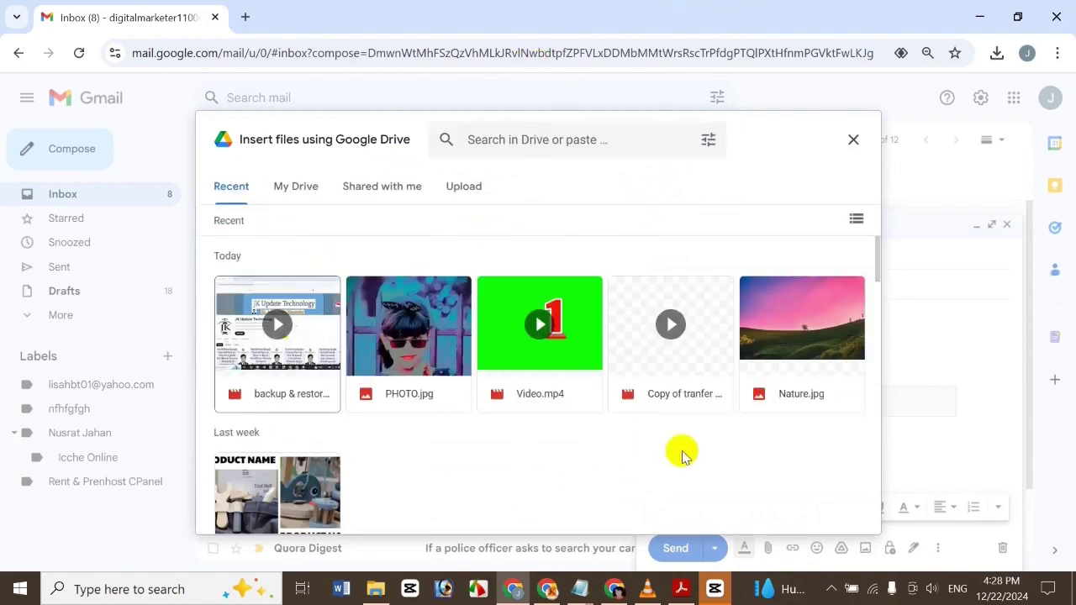
click(418, 353)
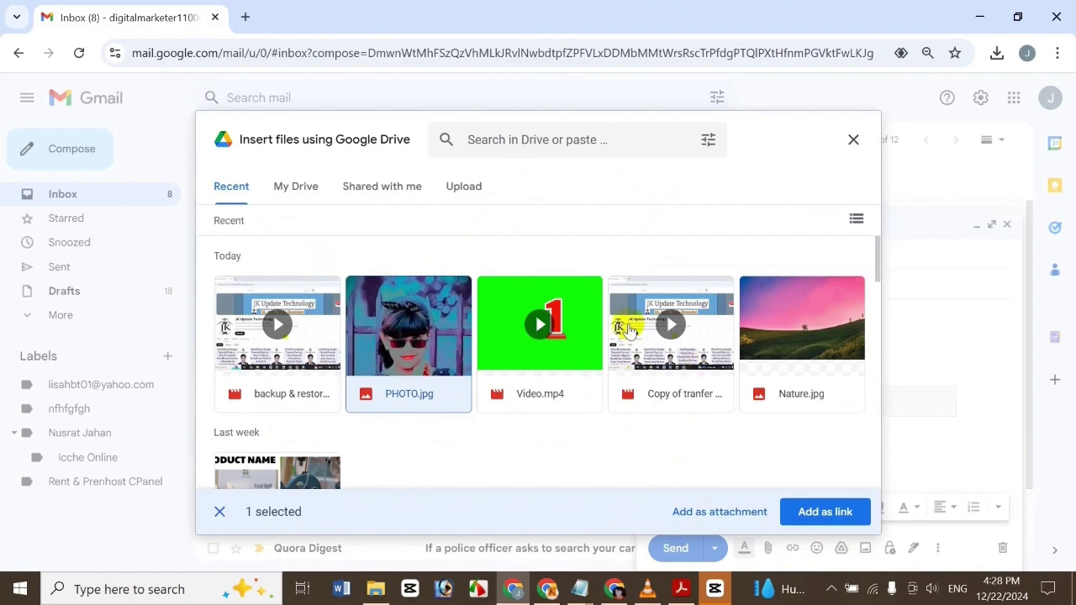
click(519, 340)
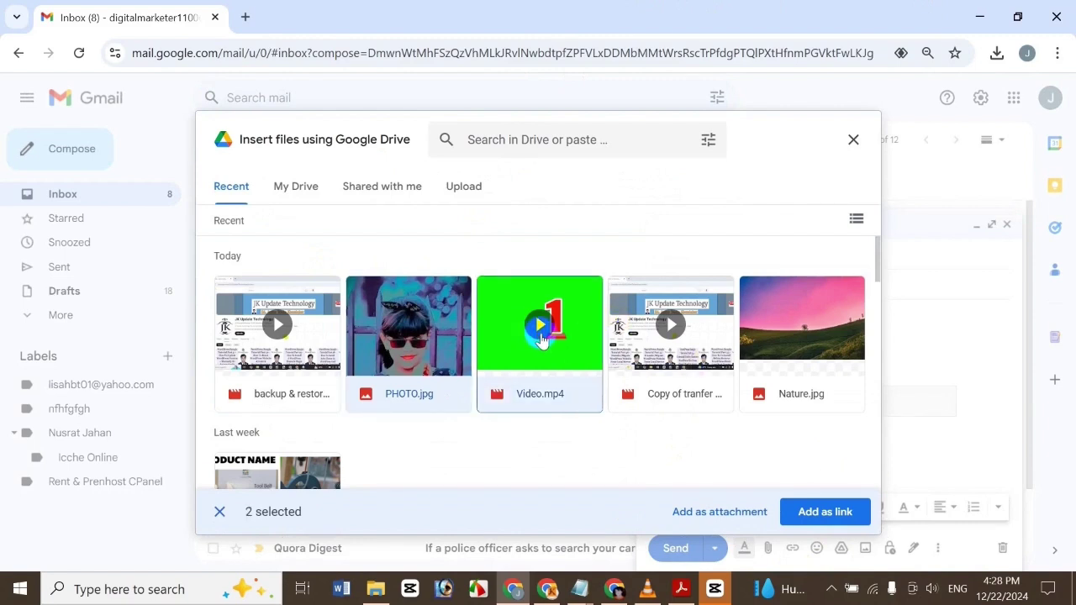
click(521, 339)
click(430, 381)
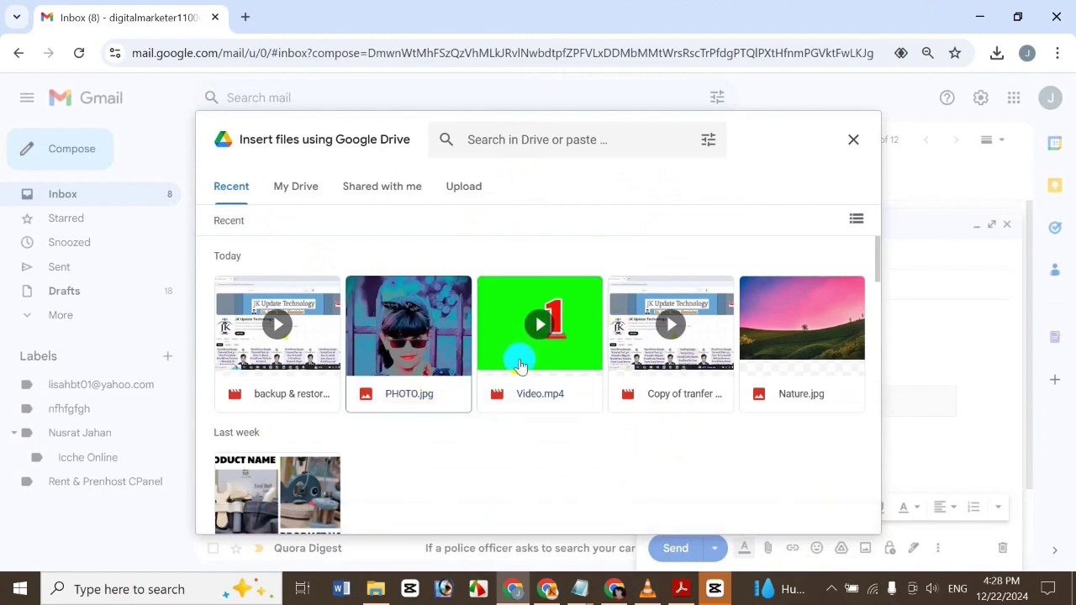
click(555, 379)
key(Escape)
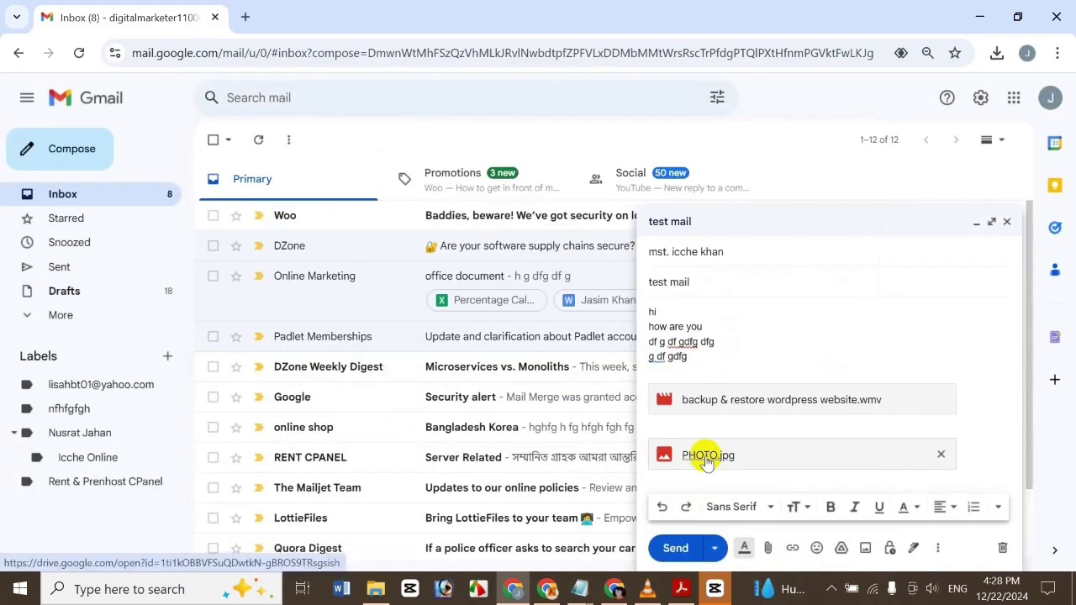
- Add Video.mp4 from Google Drive to the test mail draft as an attachment
click(842, 549)
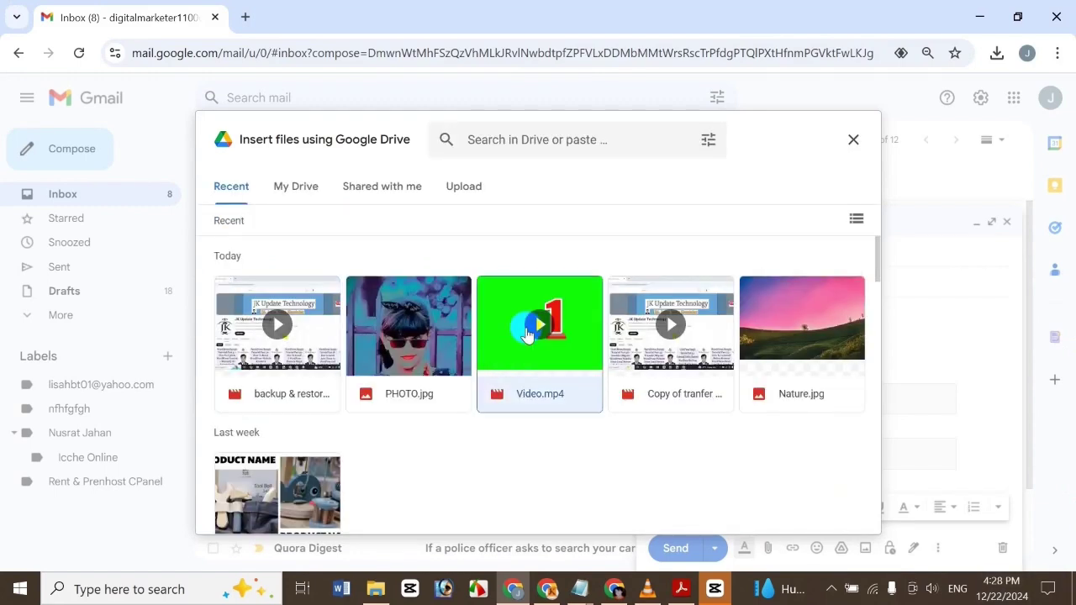
click(528, 334)
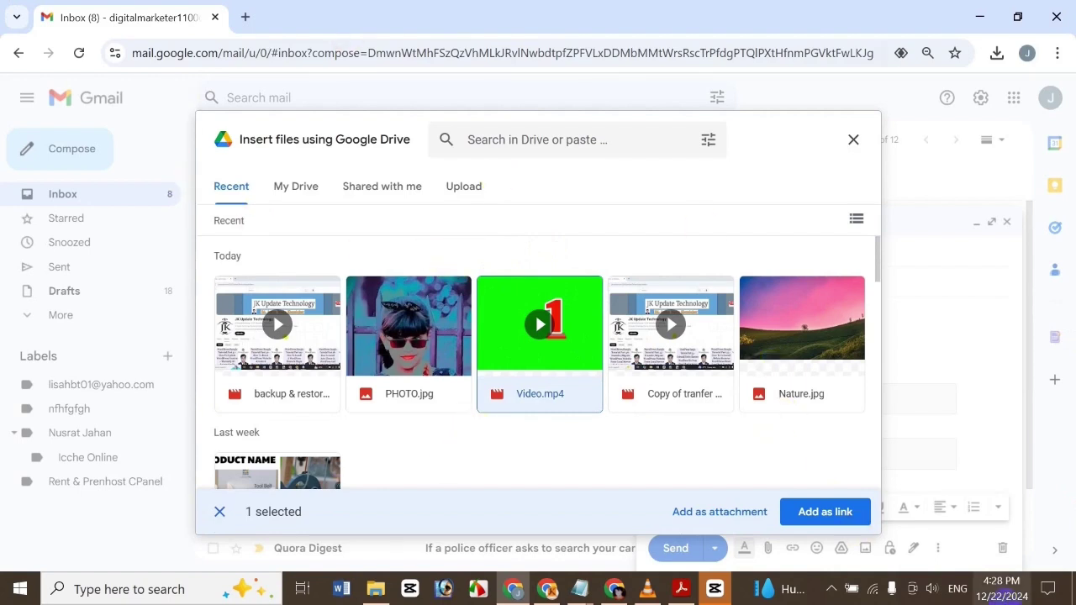
click(730, 510)
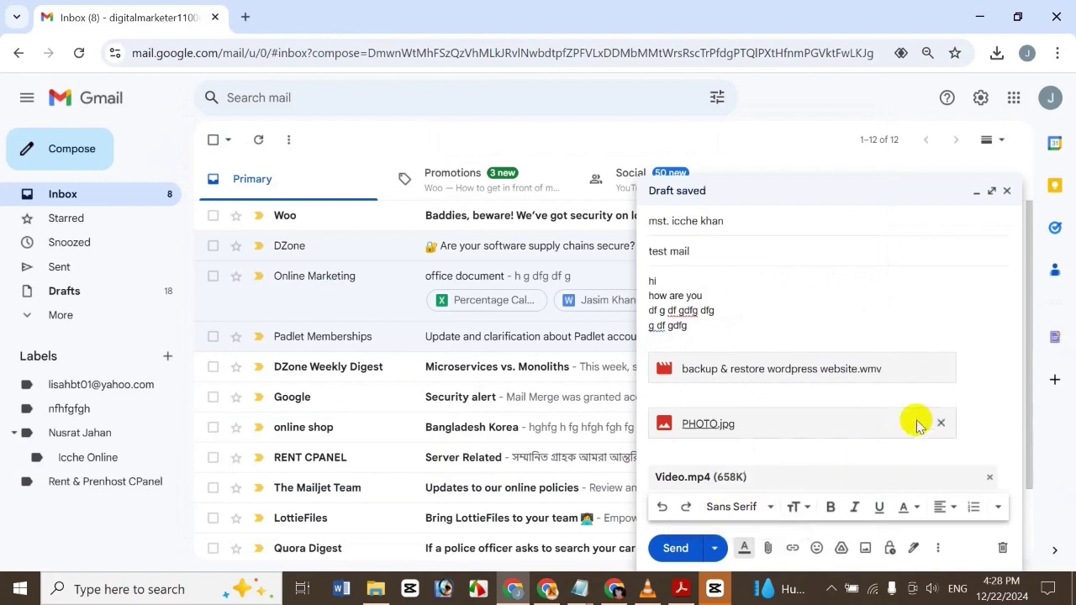
- Replace the PHOTO.jpg link in the draft with PHOTO.jpg from Google Drive added as an attachment
click(943, 427)
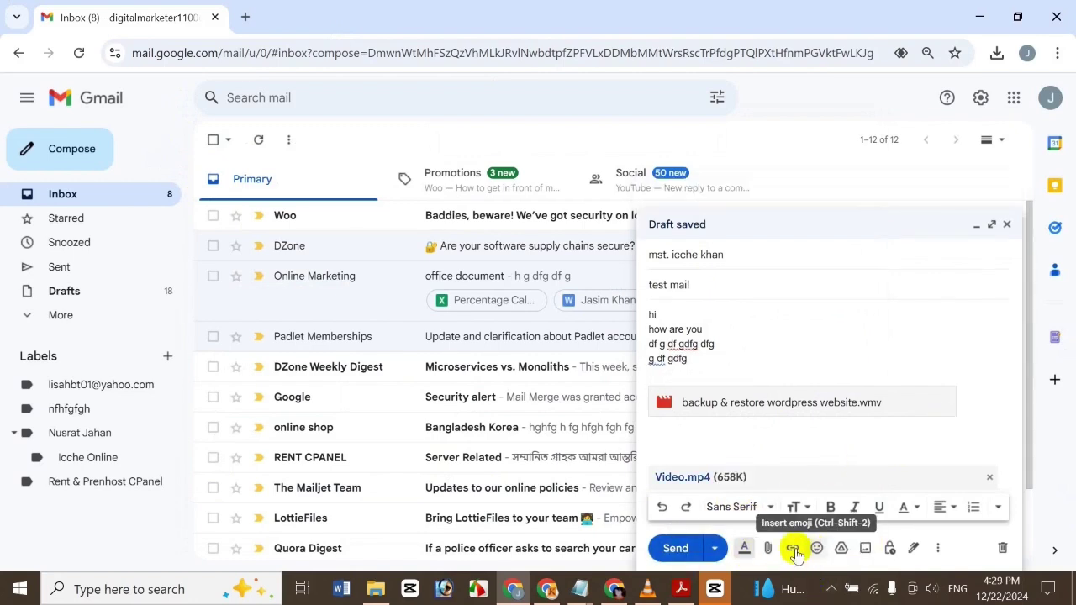
click(844, 549)
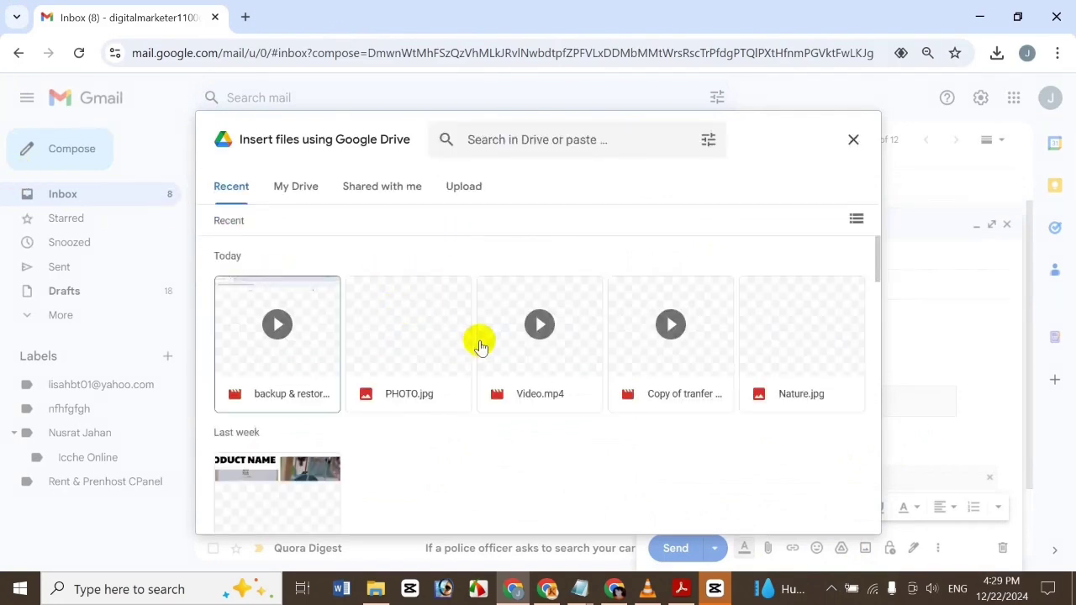
click(420, 337)
click(754, 519)
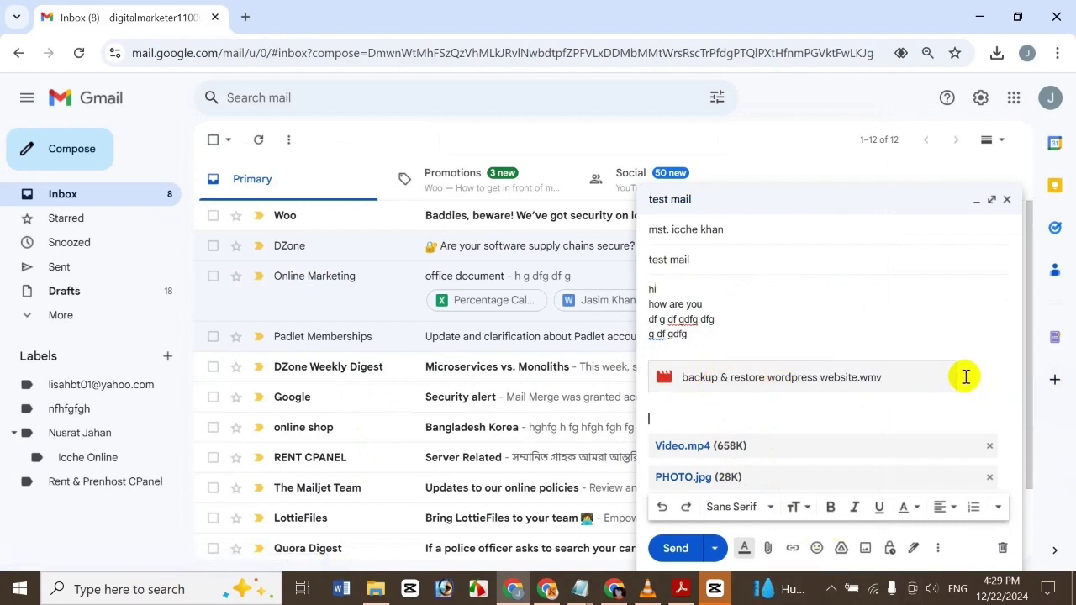
- Remove the backup & restore wordpress website.wmv link from the draft and send the test mail
click(938, 377)
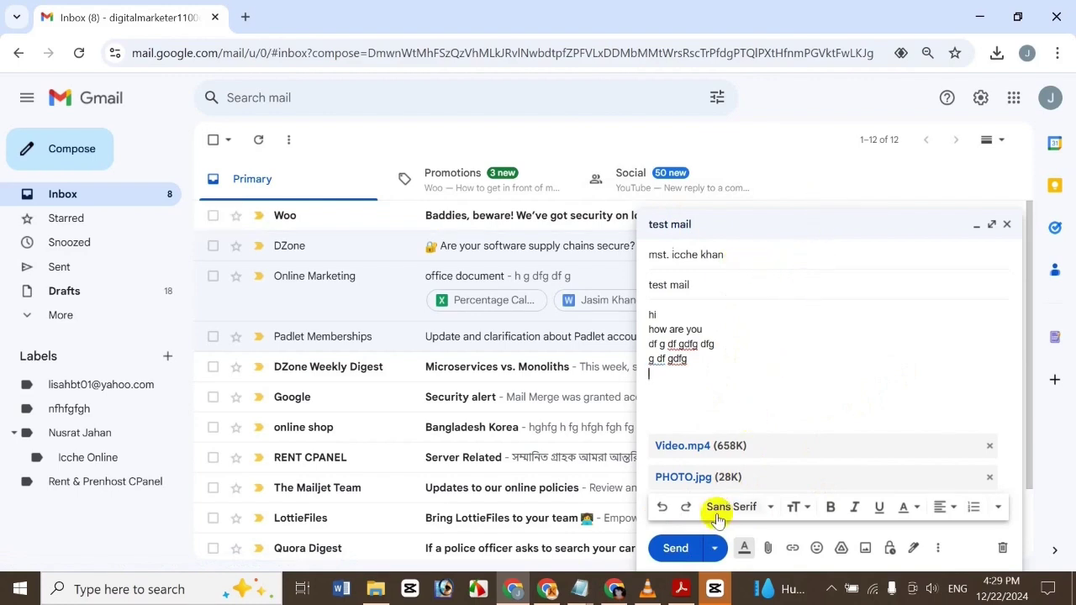
click(672, 549)
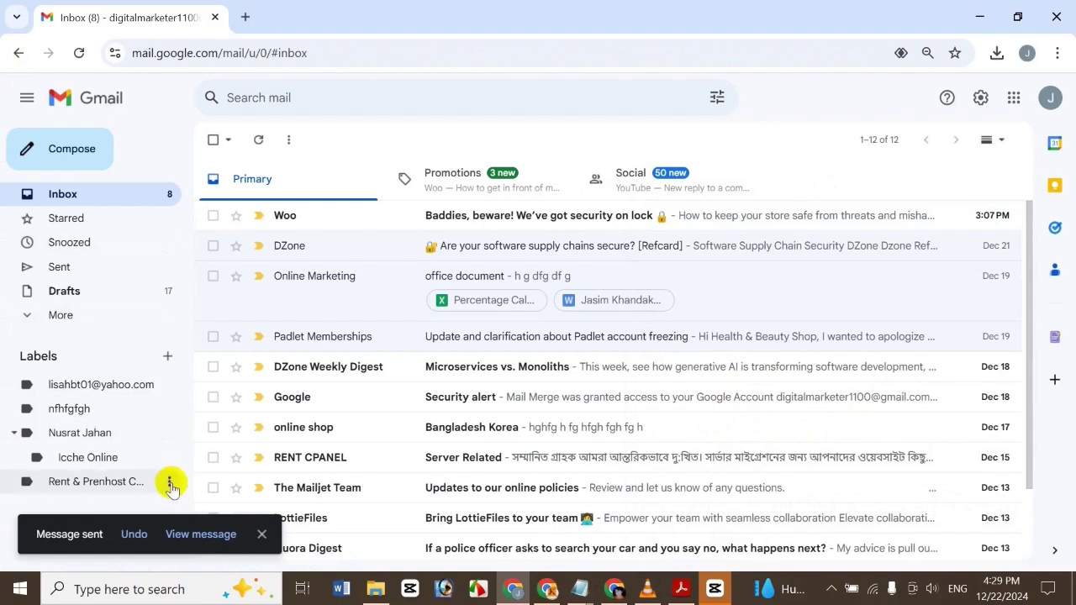
click(140, 544)
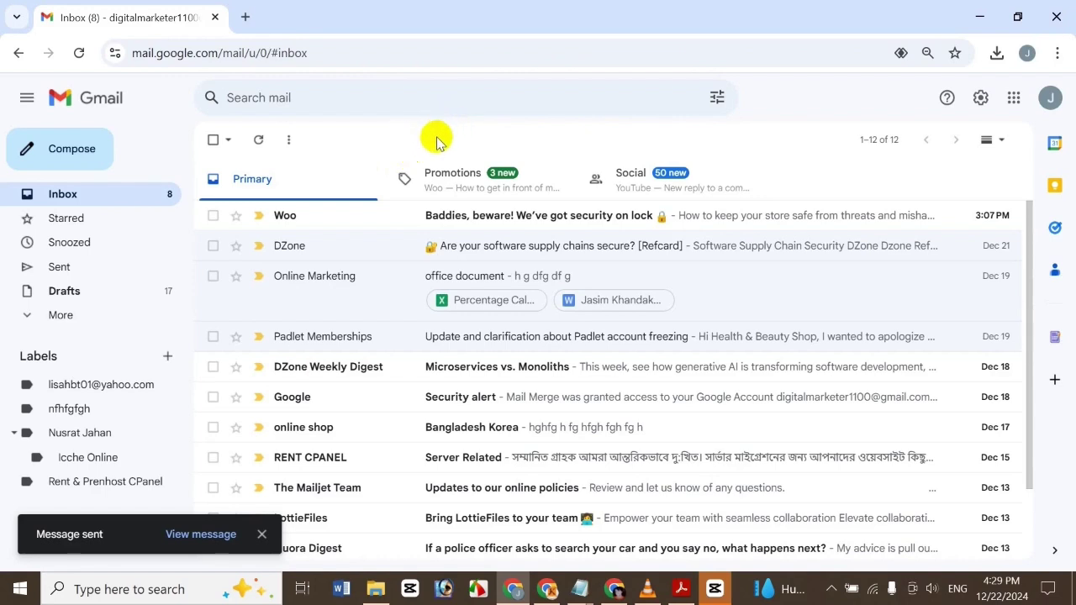
- Check the test mail and its attachments among the sent messages, and return to the inbox
click(136, 278)
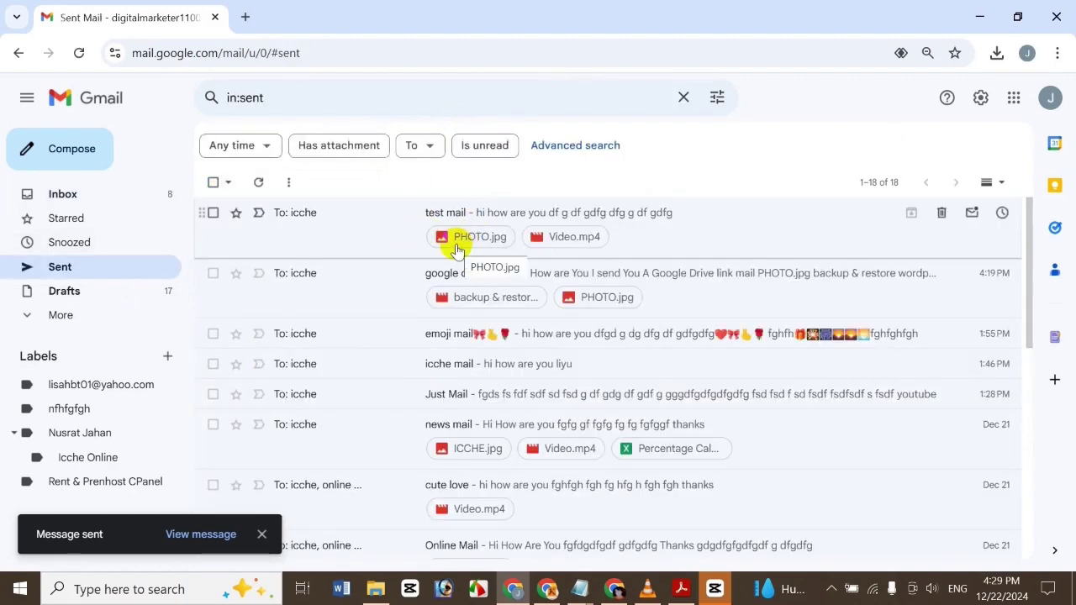
click(43, 202)
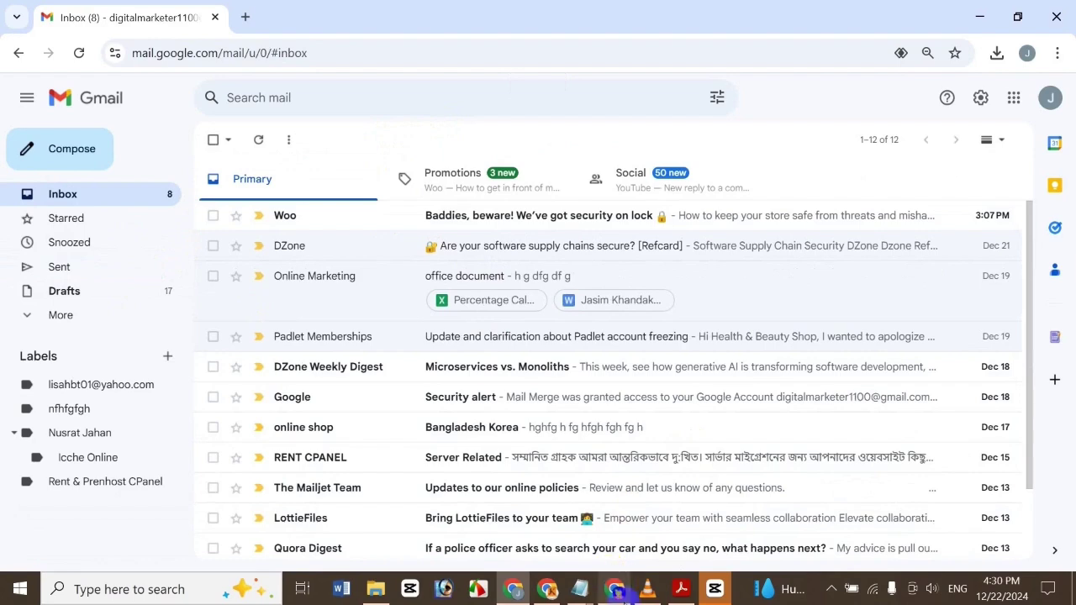
- Switch to the recipient's Chrome profile and open the received test mail in Gmail
click(614, 590)
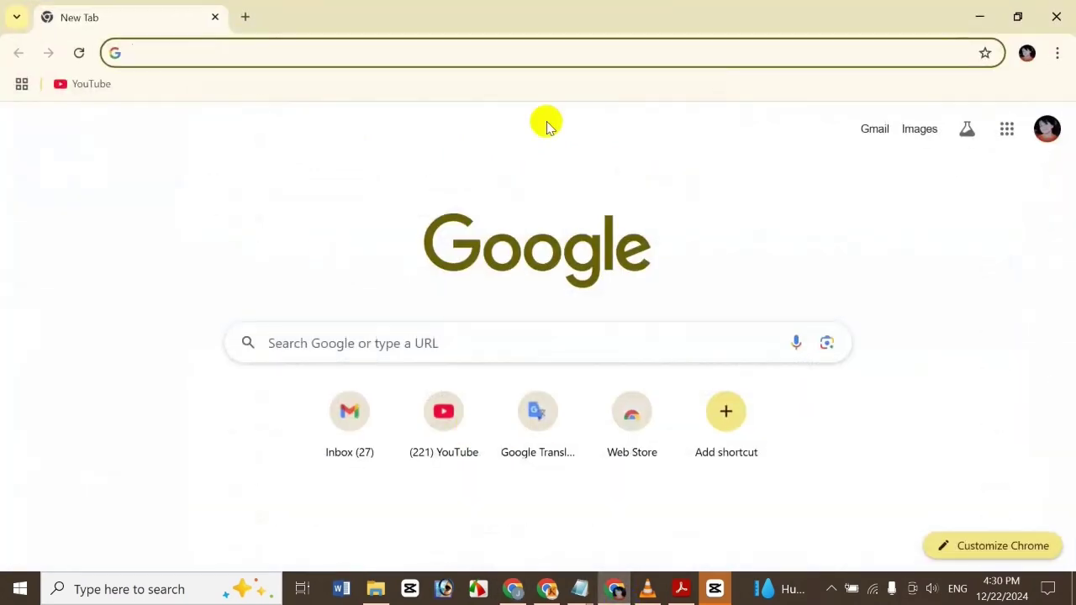
click(881, 128)
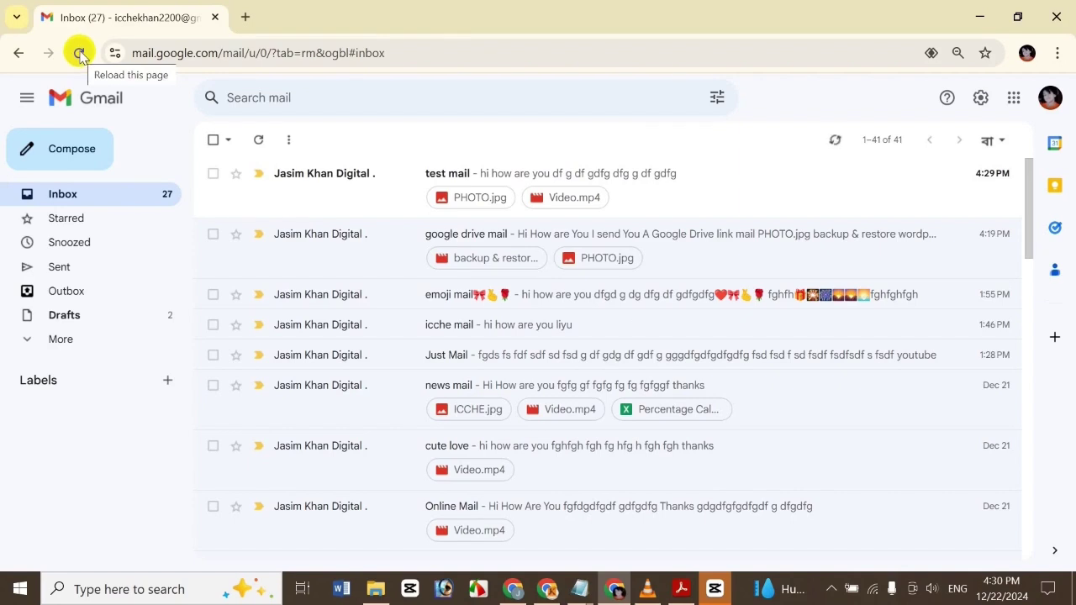
click(411, 194)
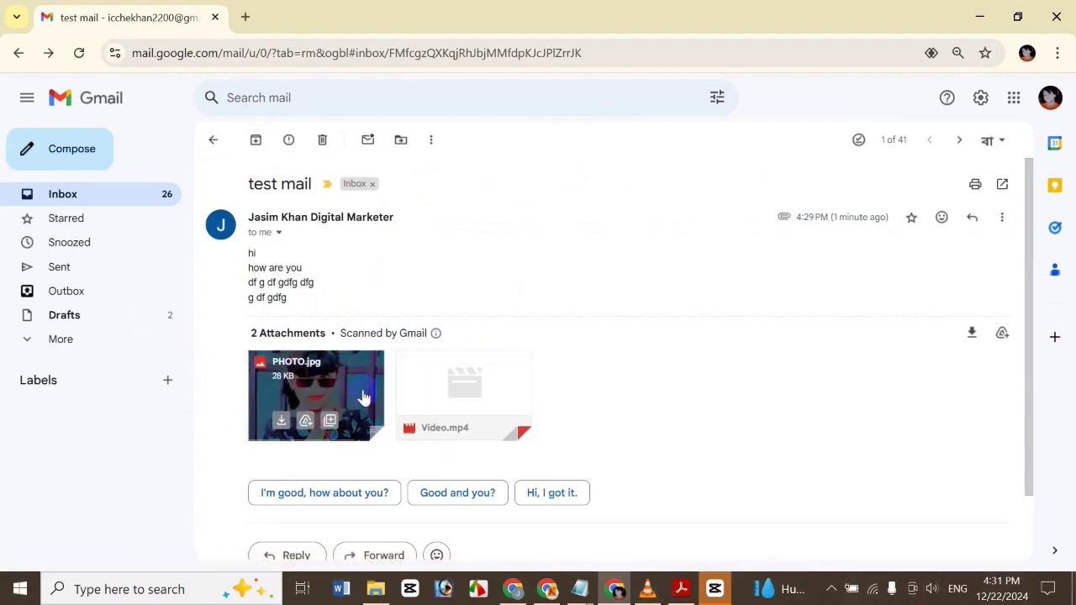
- Preview the PHOTO.jpg attachment of the received test mail and close the preview
click(293, 395)
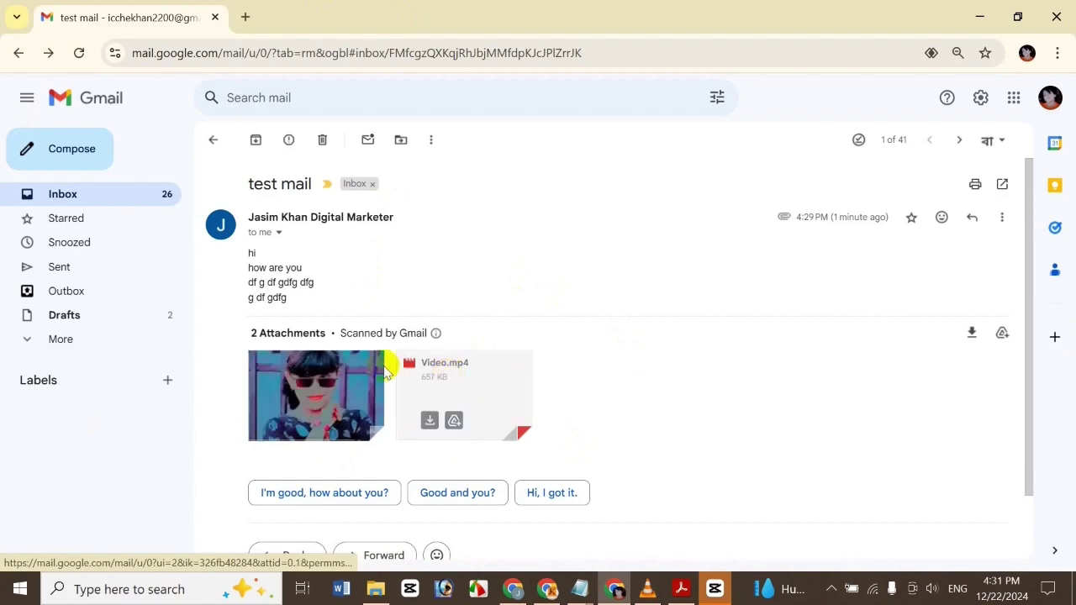
click(341, 379)
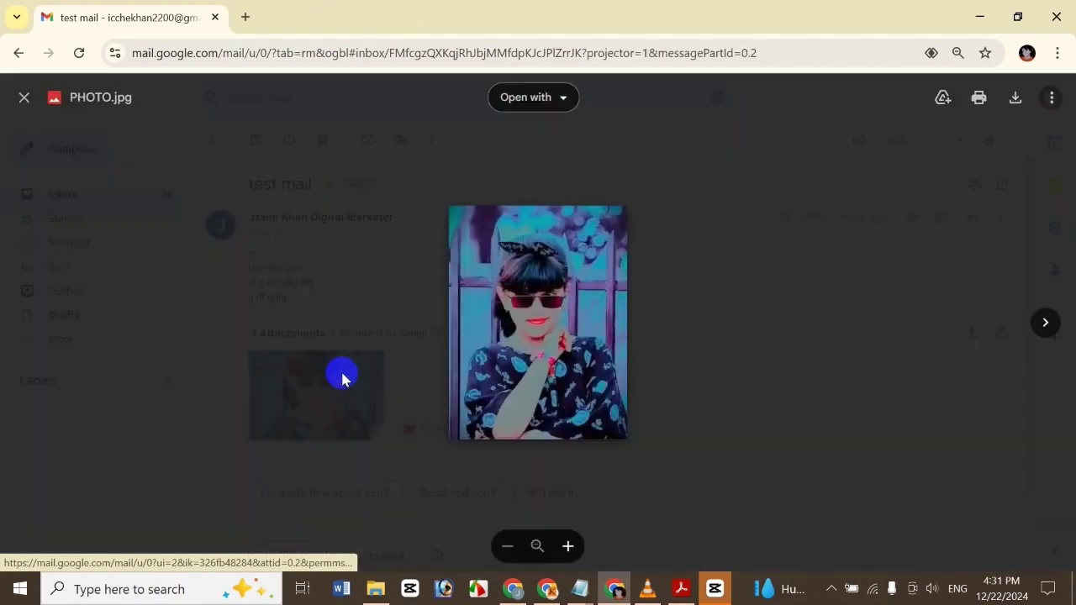
click(20, 101)
- Download the PHOTO.jpg and Video.mp4 attachments and open the Downloads folder in File Explorer
click(282, 420)
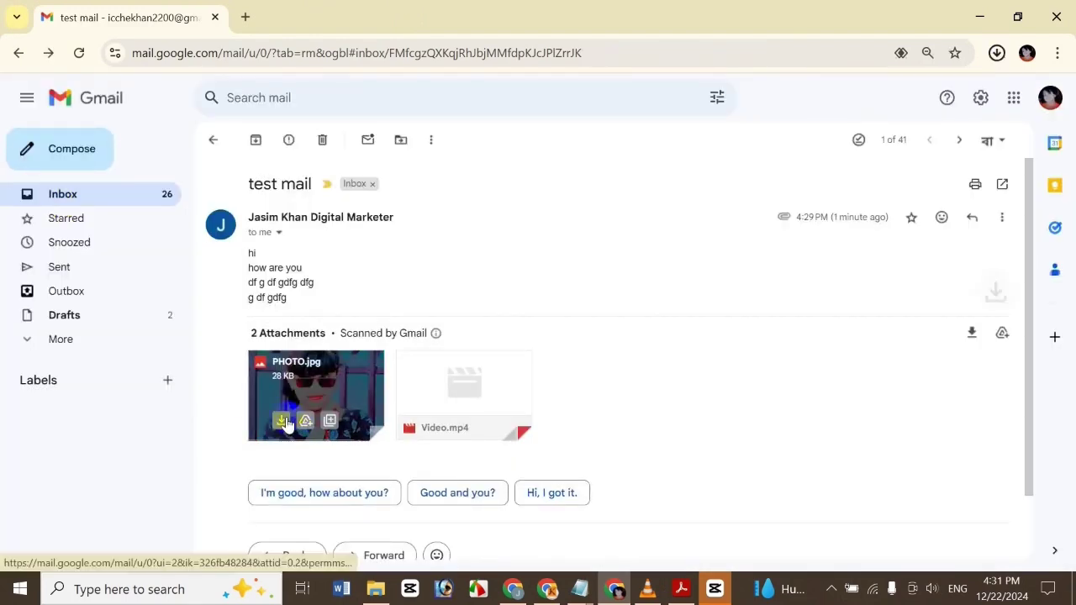
click(429, 420)
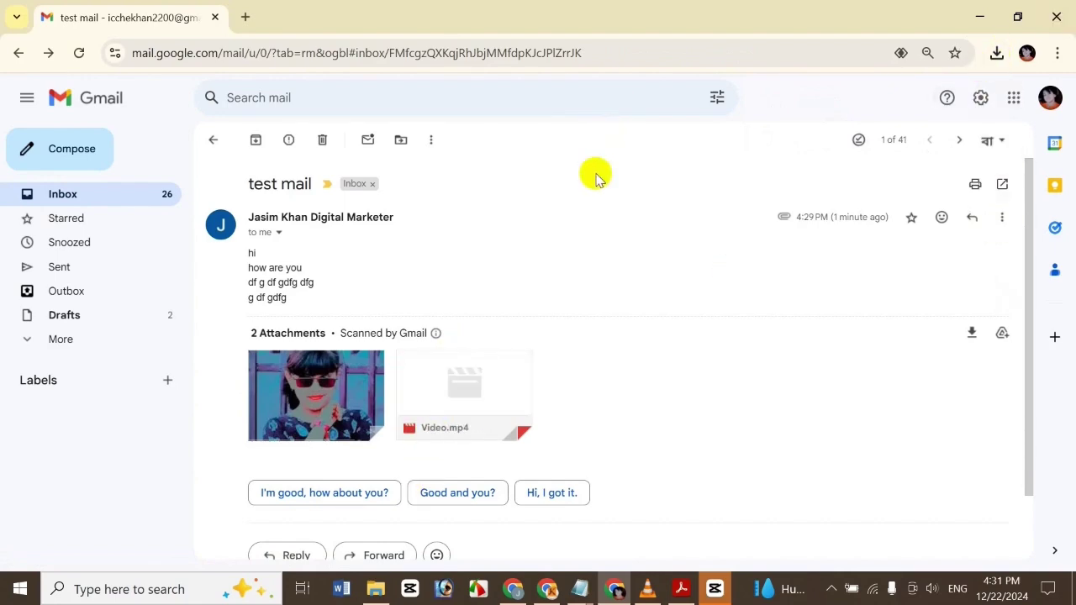
click(376, 589)
click(70, 185)
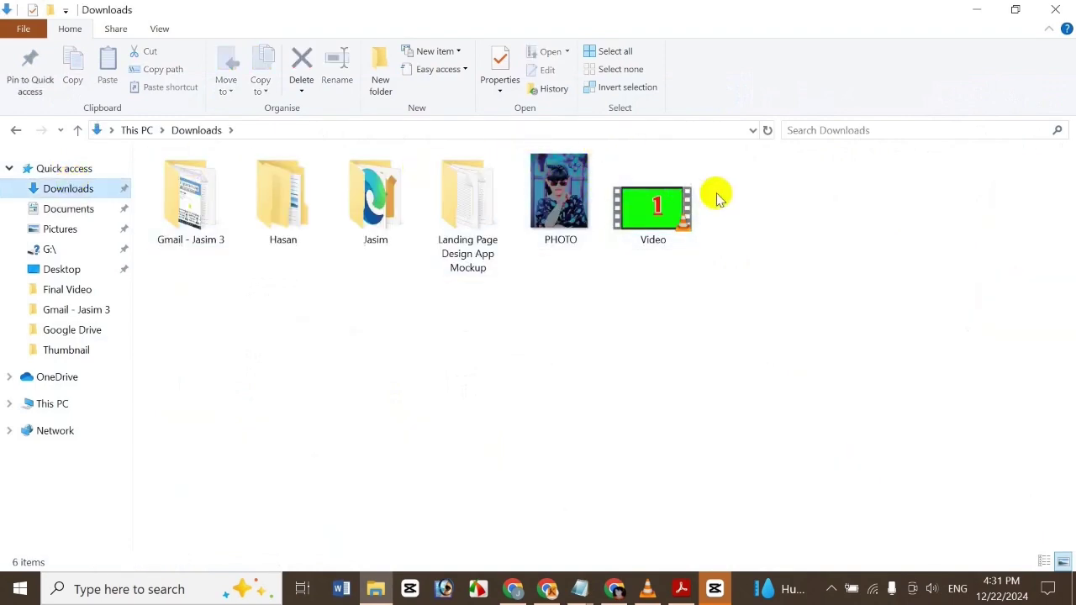
- Delete the PHOTO and Video files from the Downloads folder
drag(727, 200, 565, 230)
key(Delete)
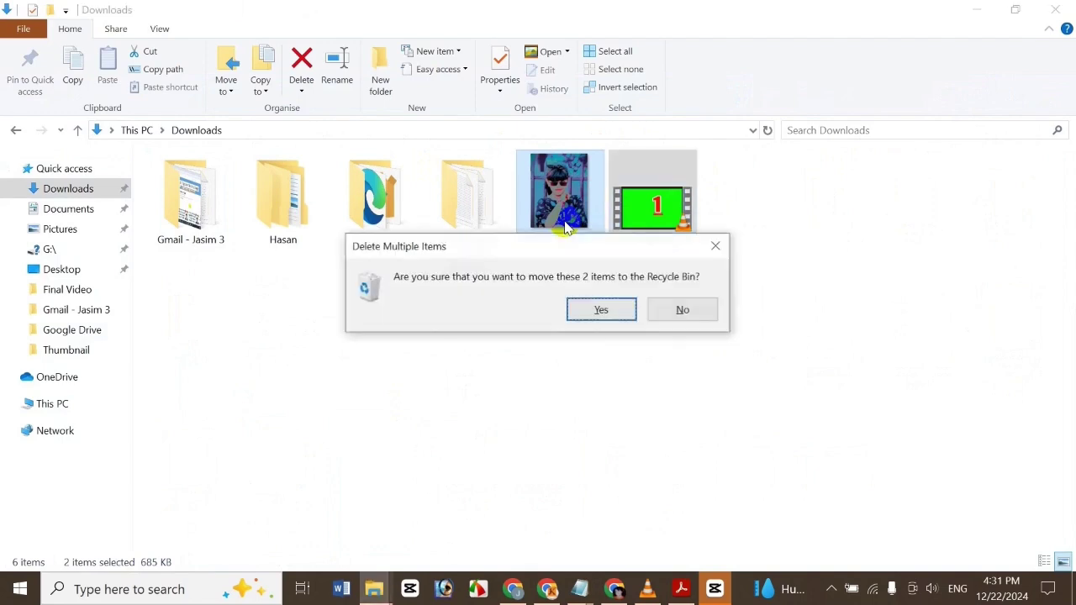
key(Escape)
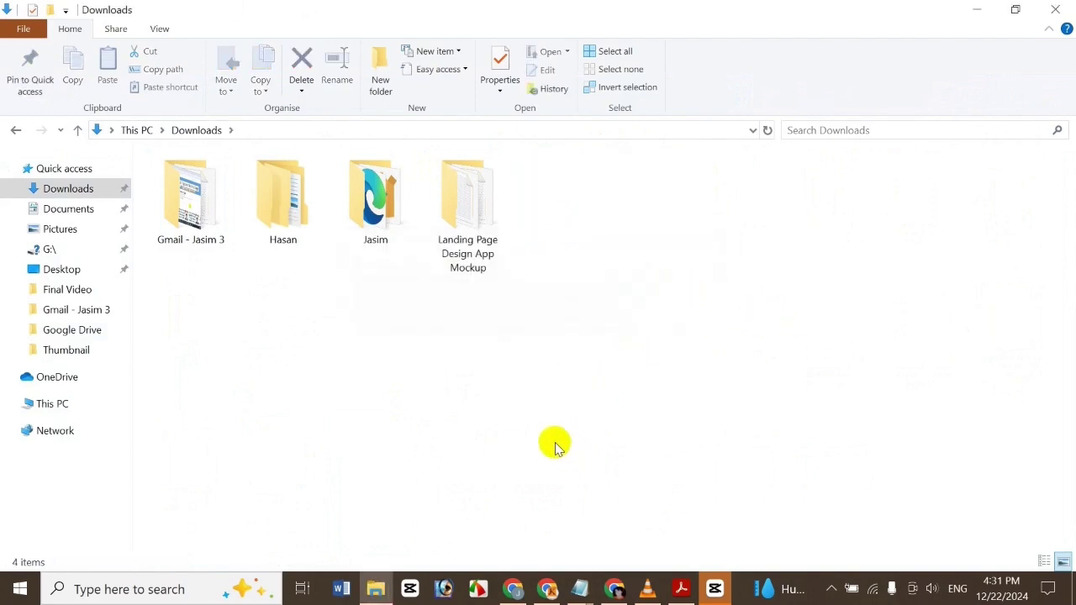
click(513, 589)
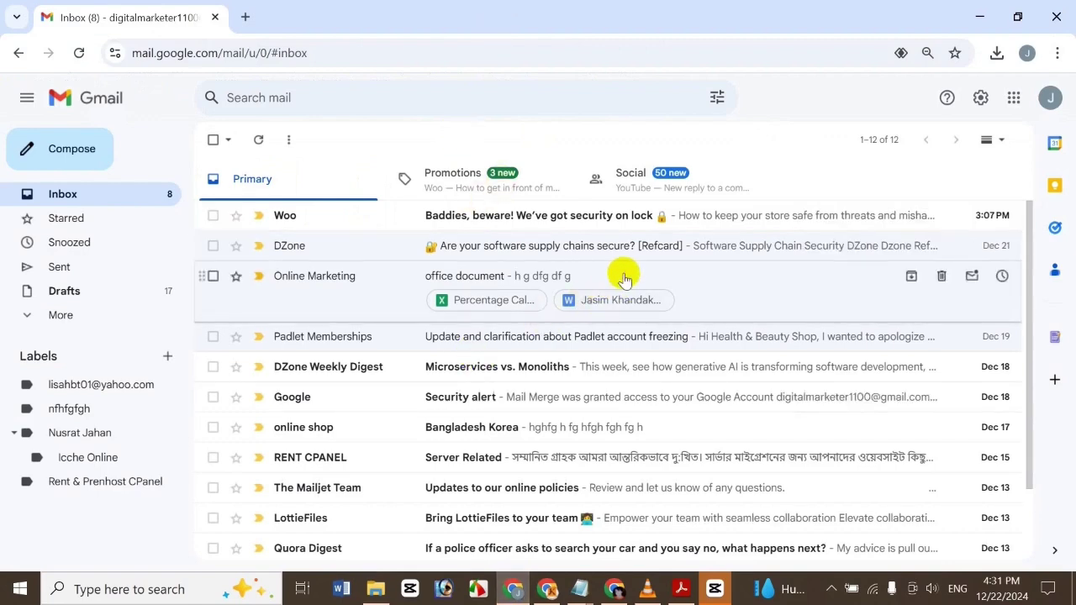
click(682, 590)
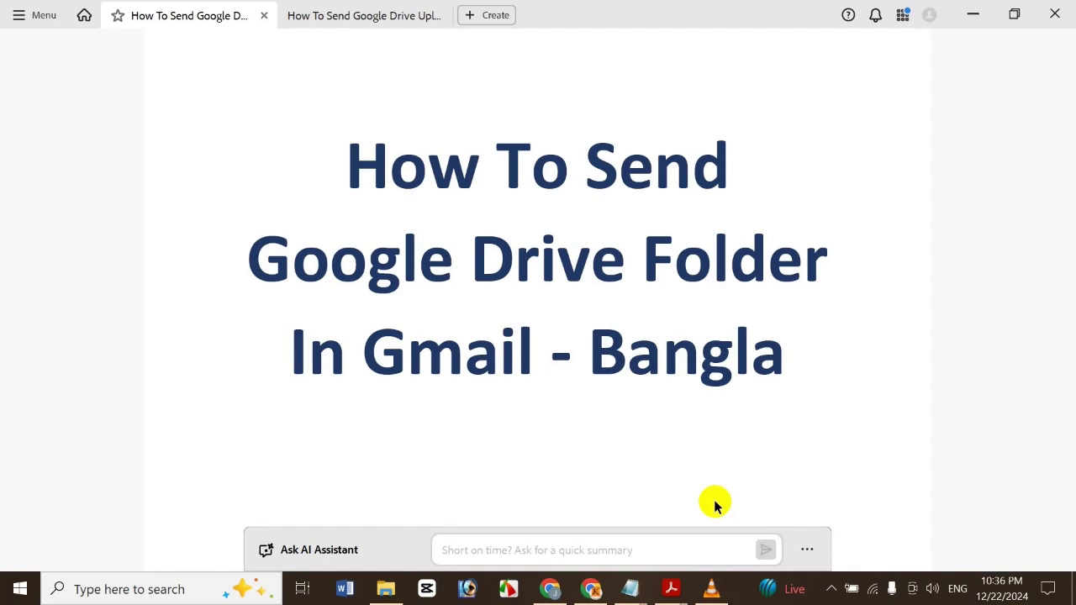
click(974, 13)
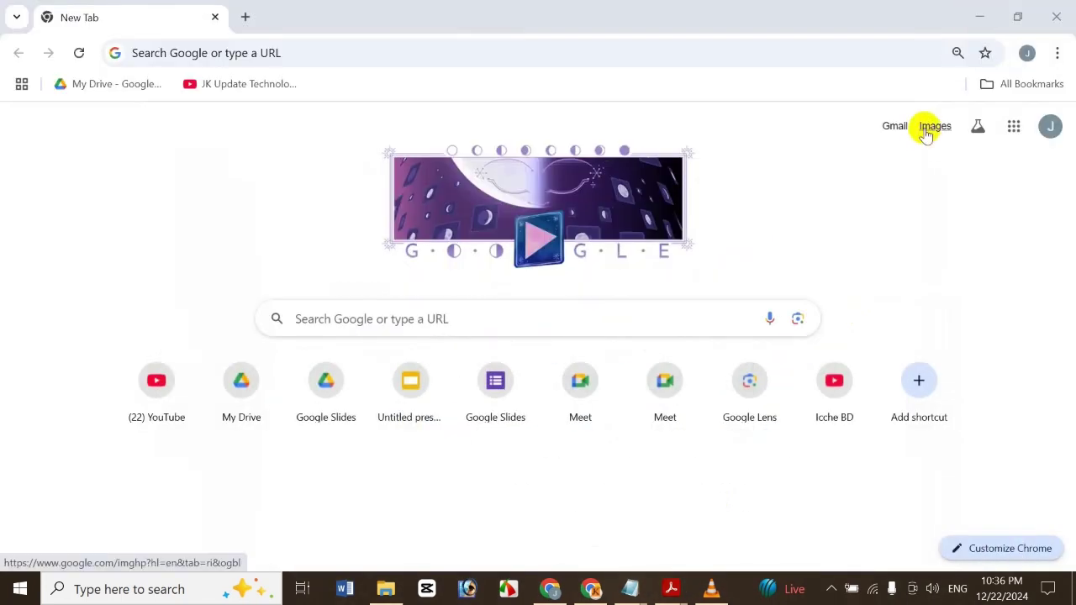
- Open Gmail and compose a new message to the saved contact with the subject "importent mail" and a short placeholder body
click(1014, 135)
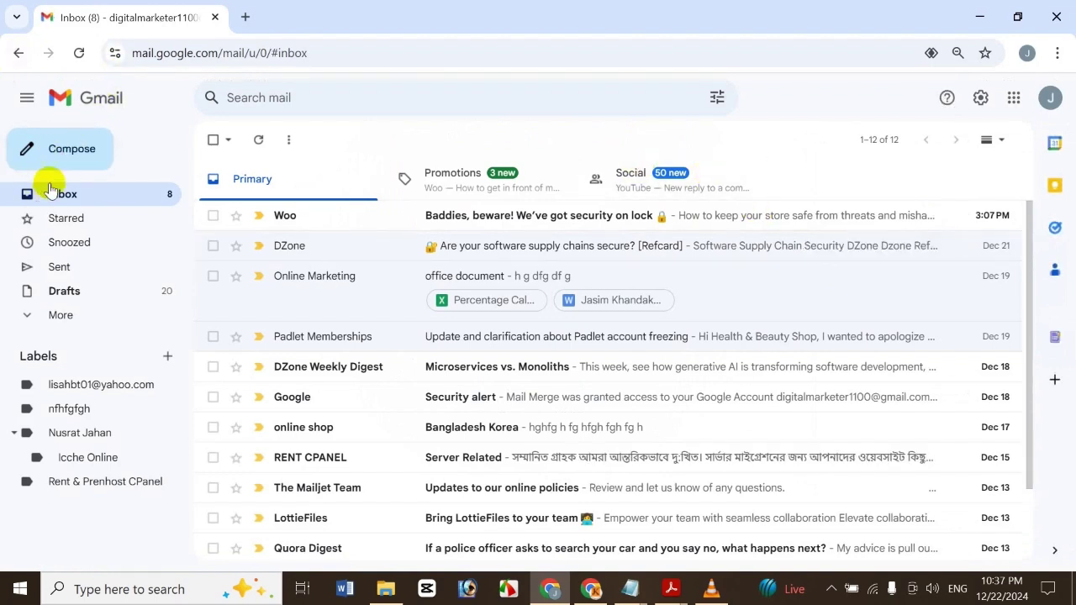
click(71, 152)
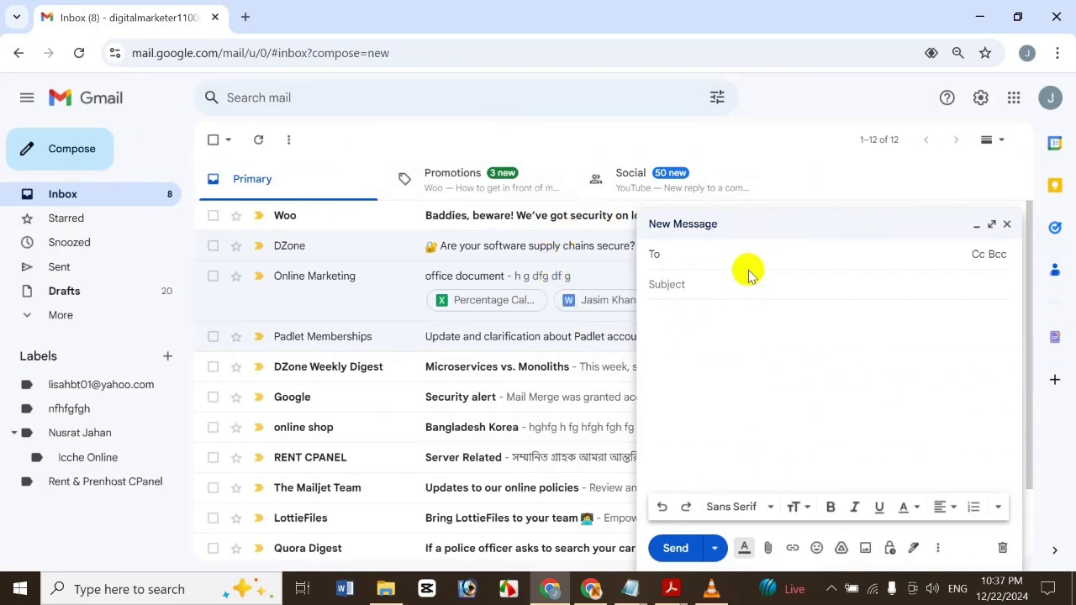
text(ms)
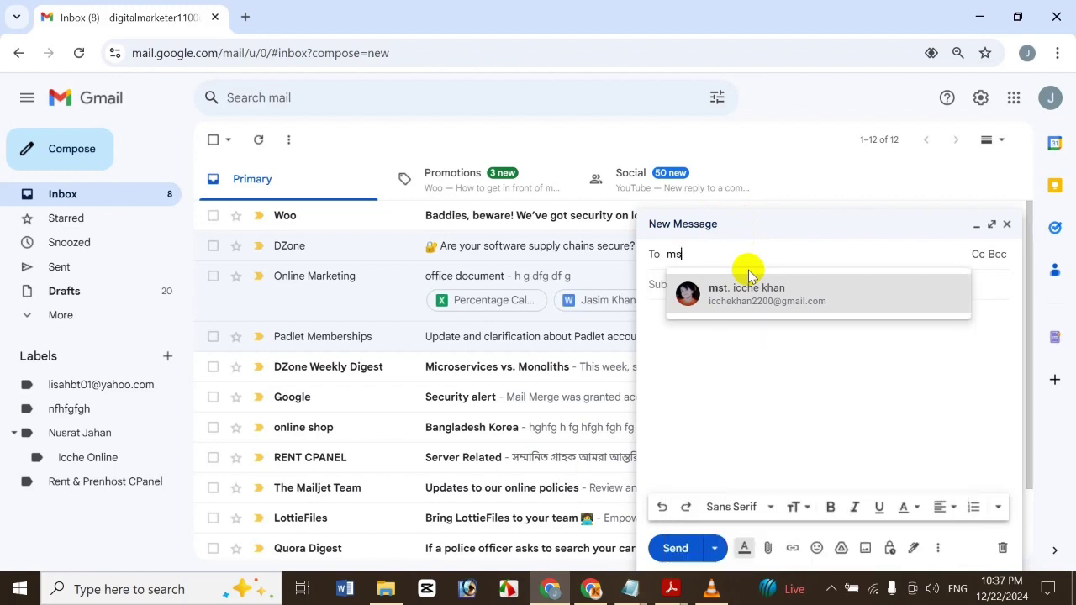
click(761, 290)
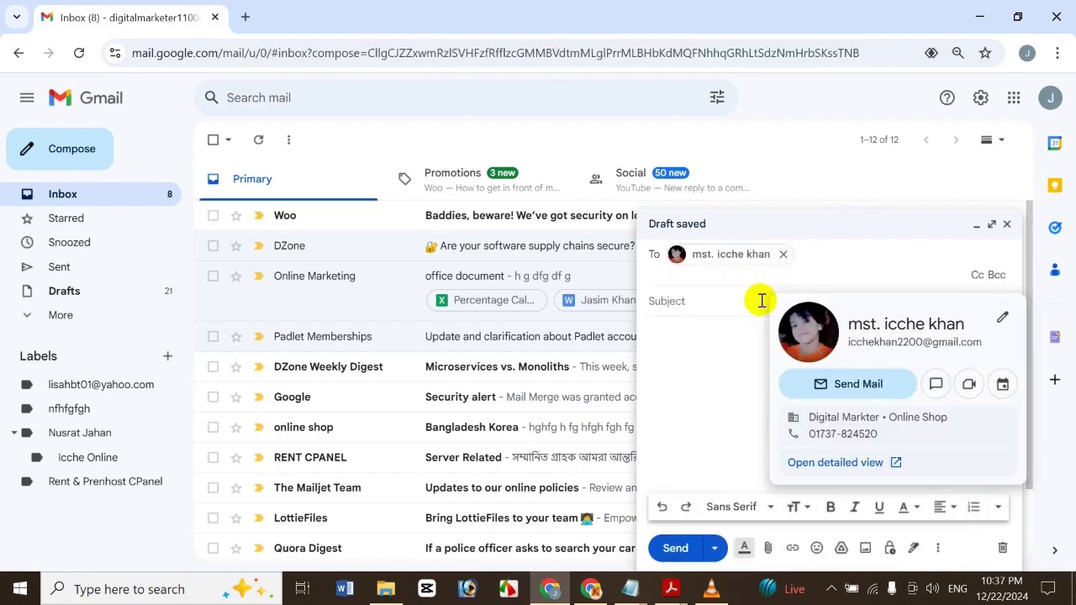
click(713, 300)
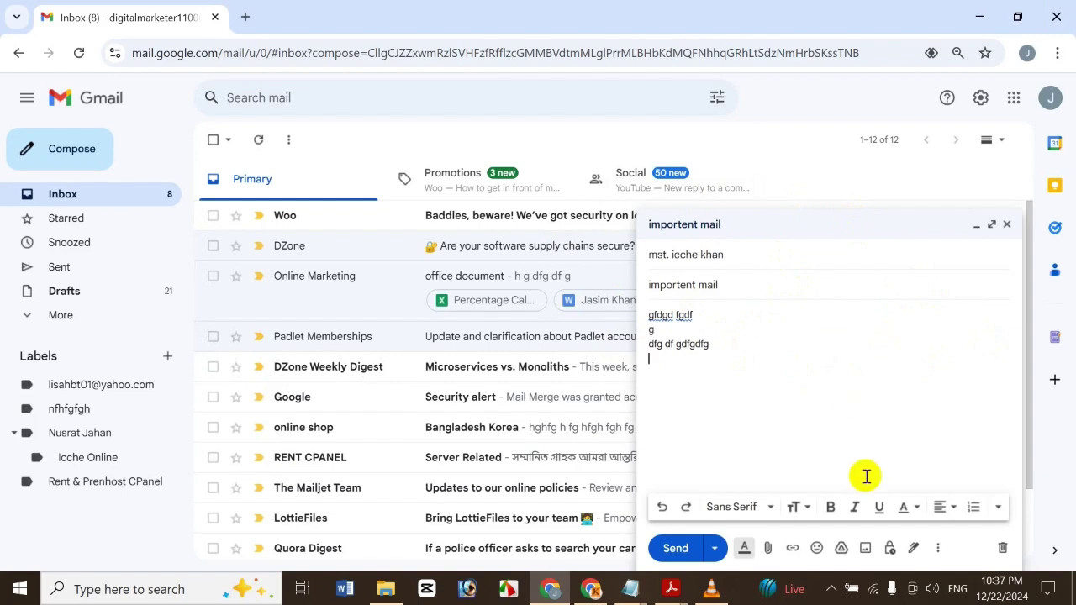
- Insert only the Hello Ok folder from My Drive into the message as a Drive link
click(840, 549)
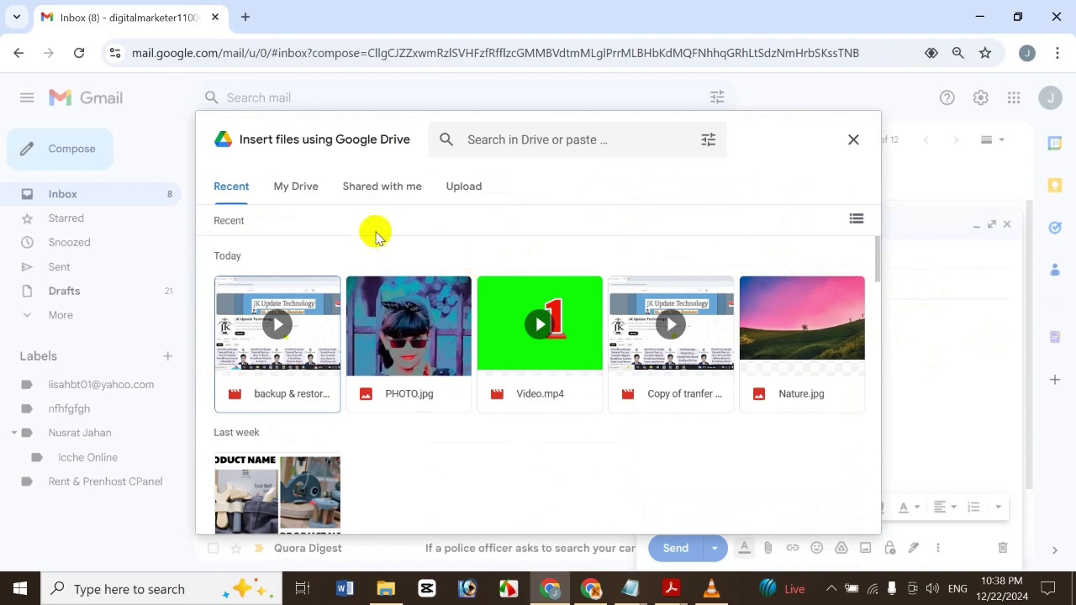
click(306, 190)
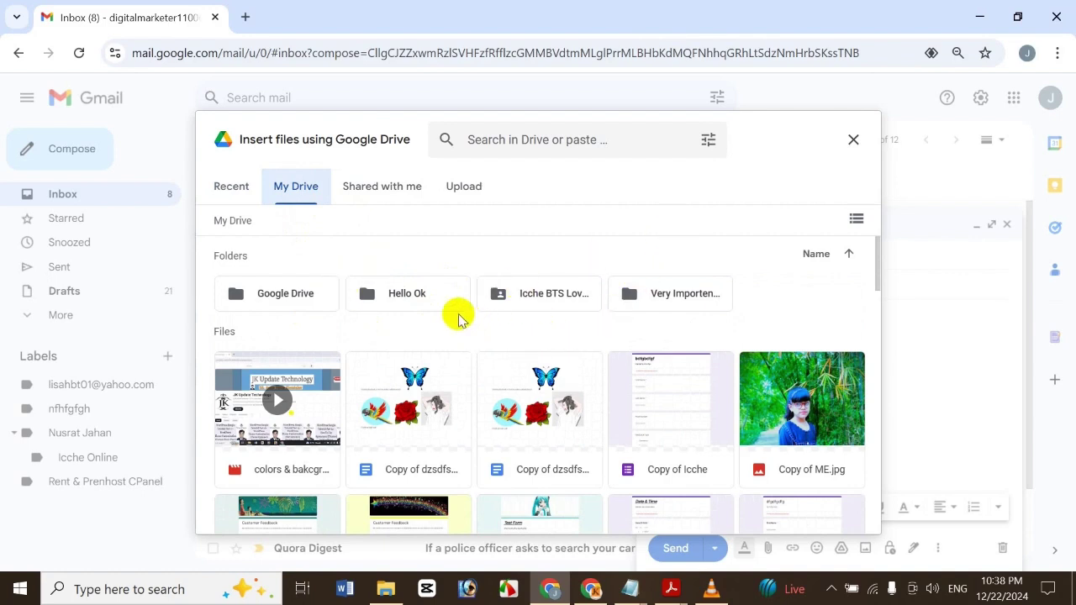
click(422, 305)
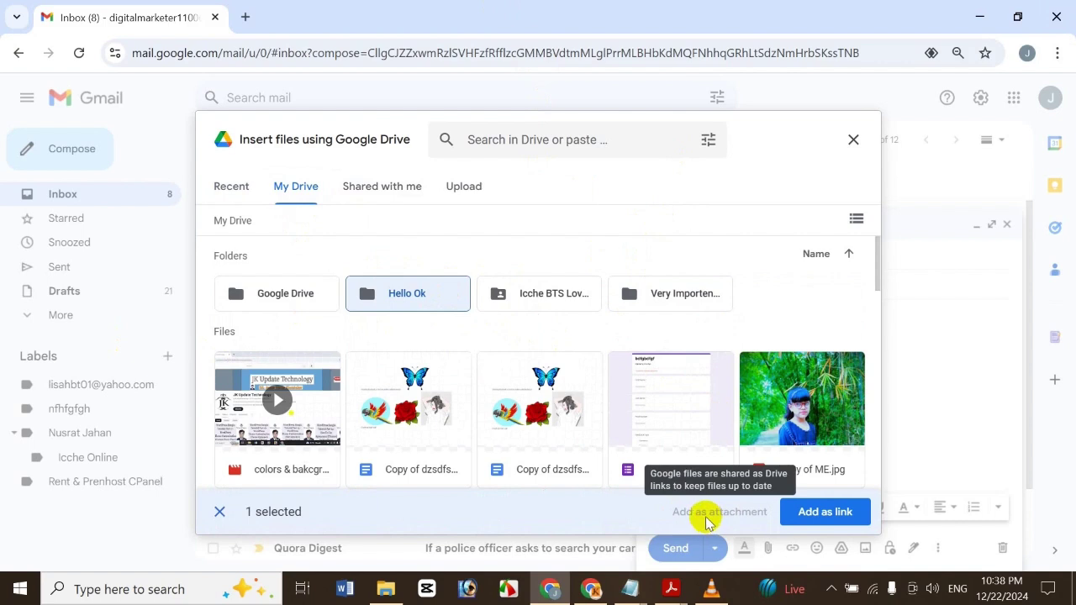
ctrl+click(560, 296)
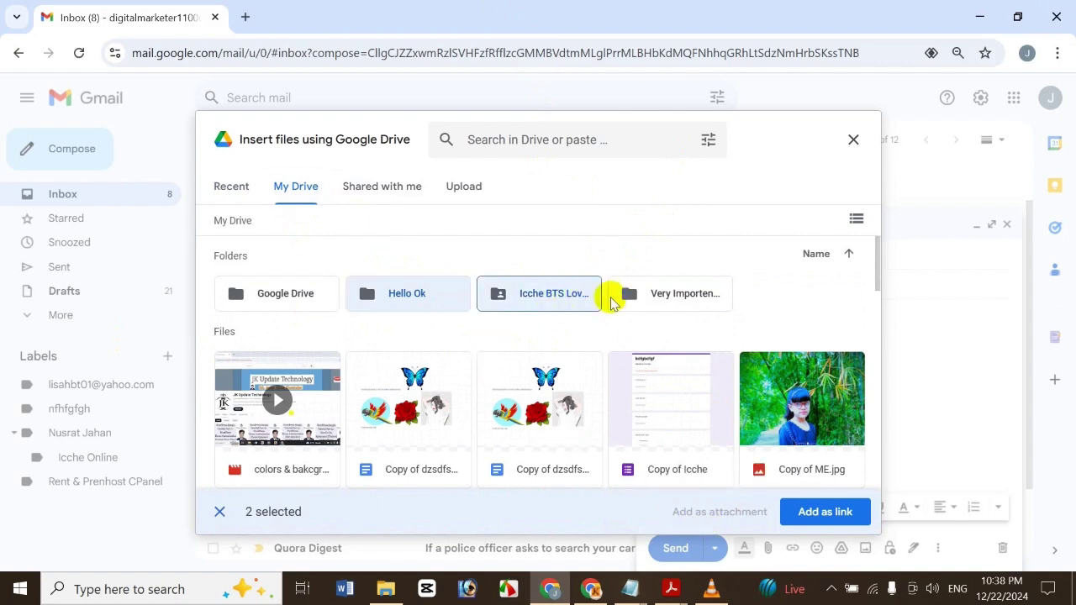
ctrl+click(529, 311)
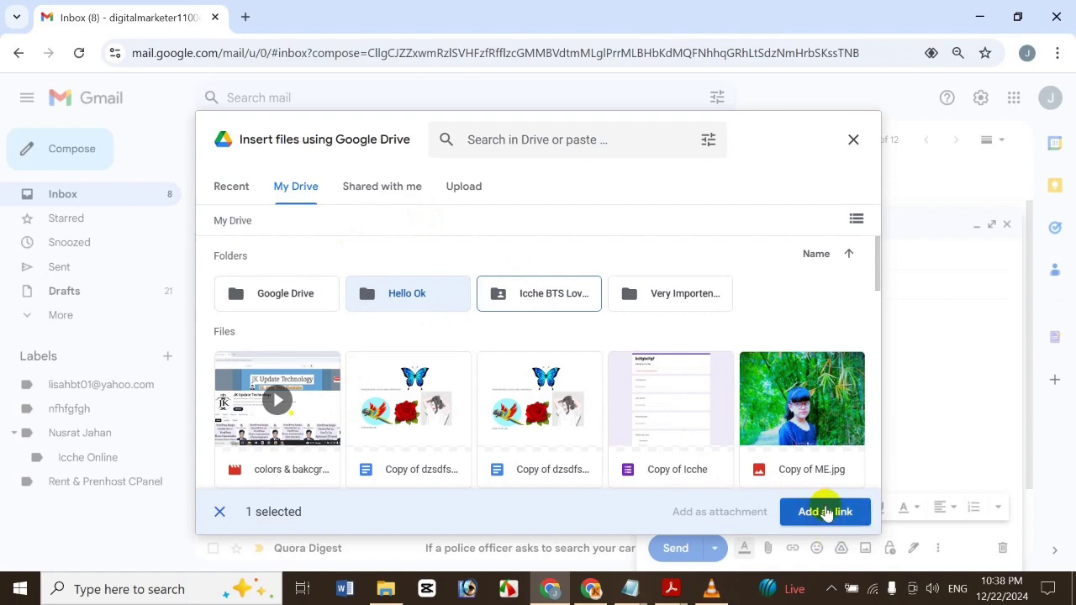
click(827, 513)
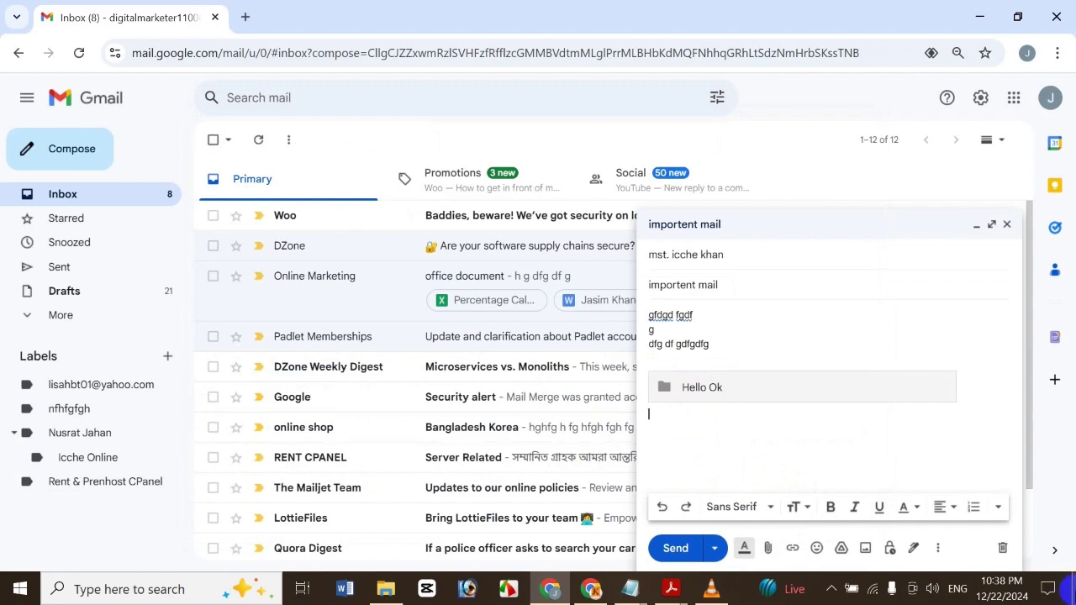
- Insert the shared BTS Love folder from My Drive as a second link, followed by a blank line
click(841, 548)
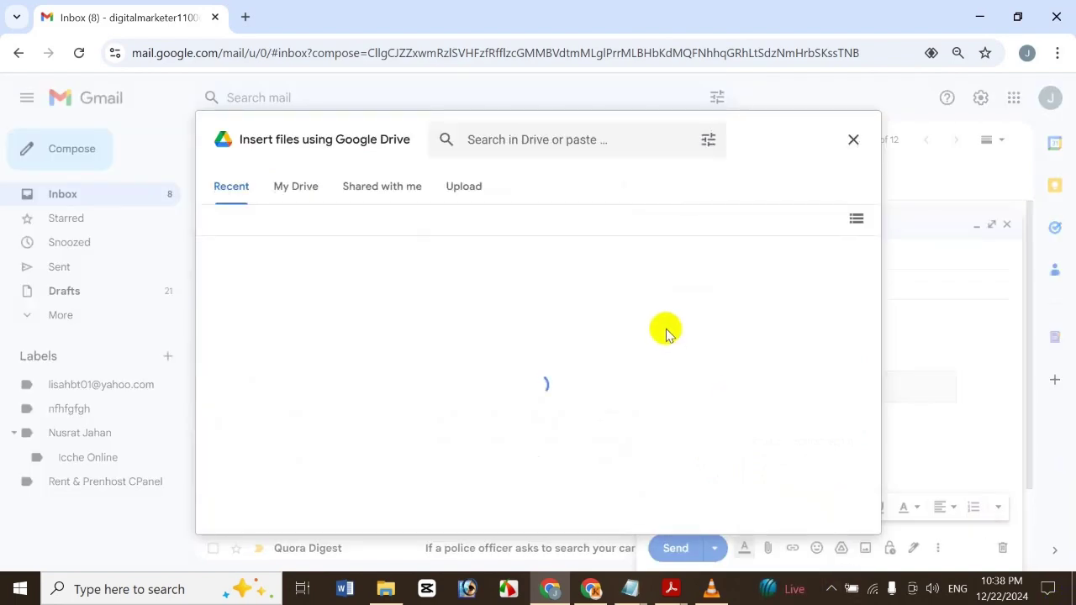
click(309, 186)
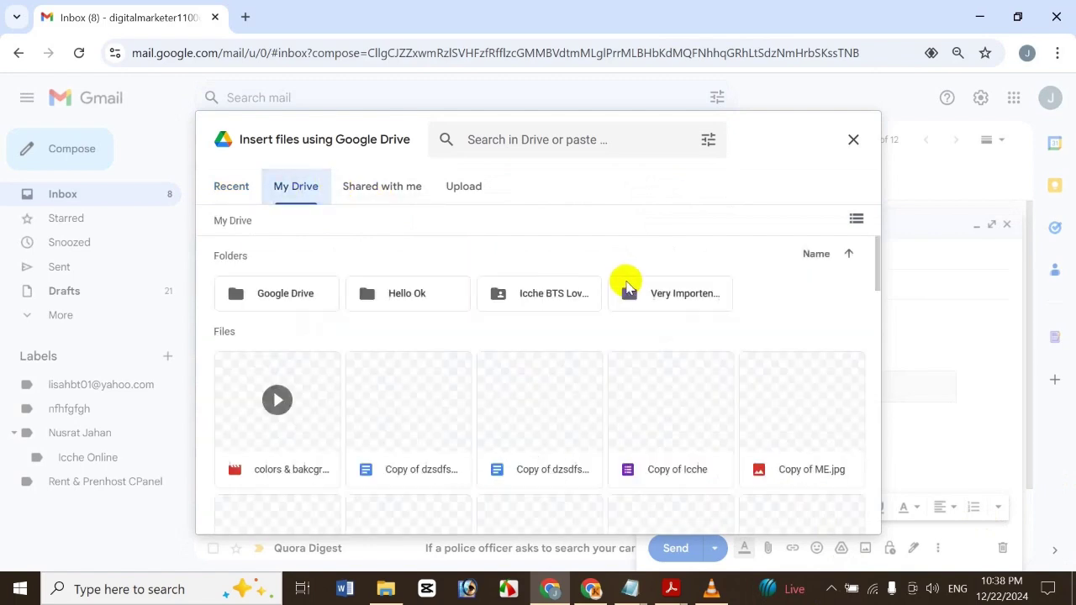
click(540, 288)
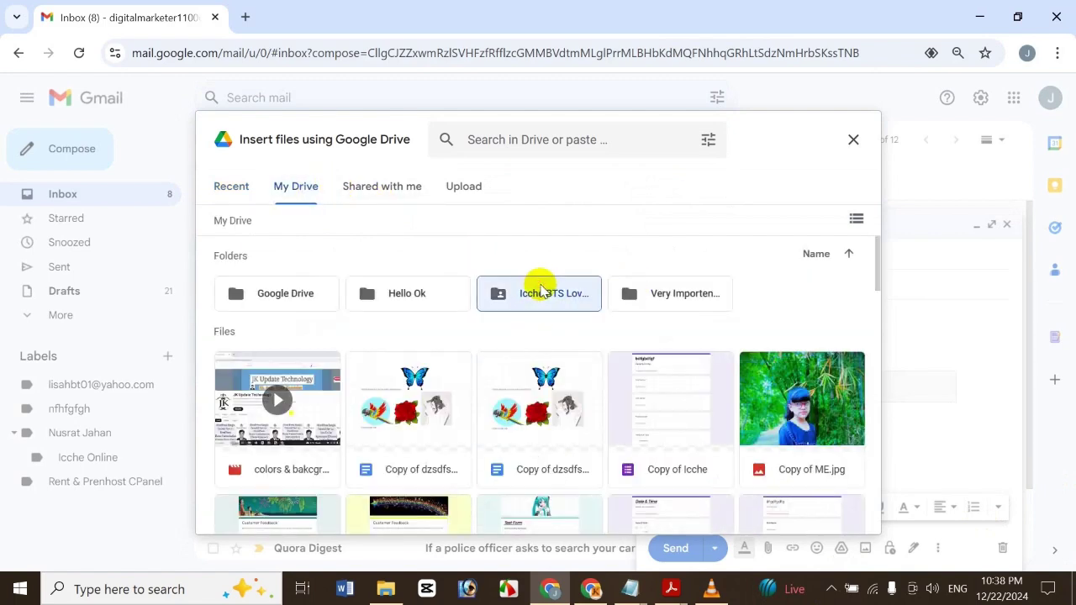
click(812, 514)
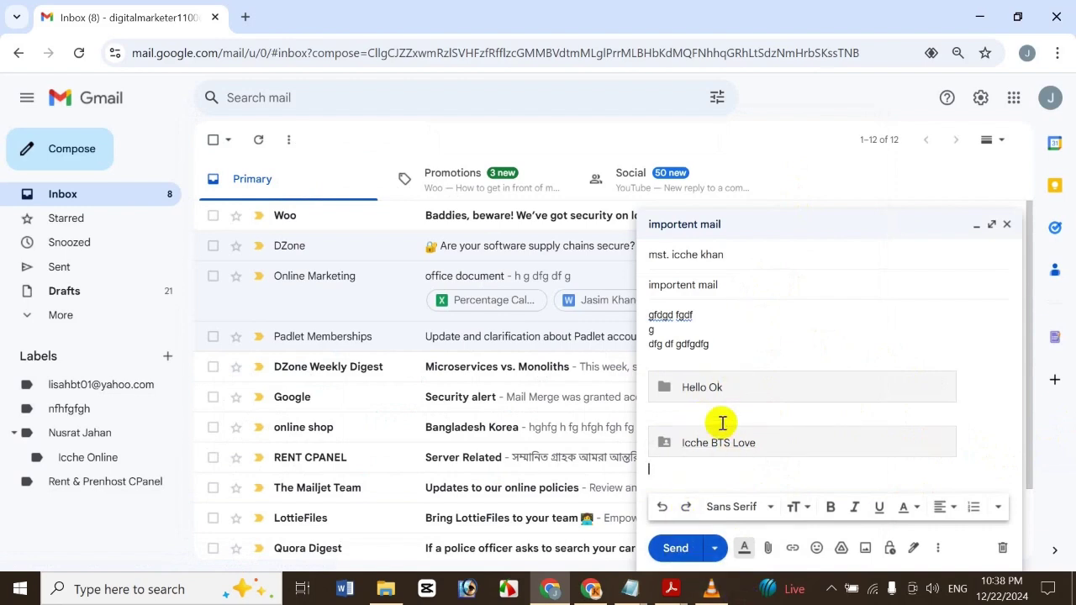
key(Return)
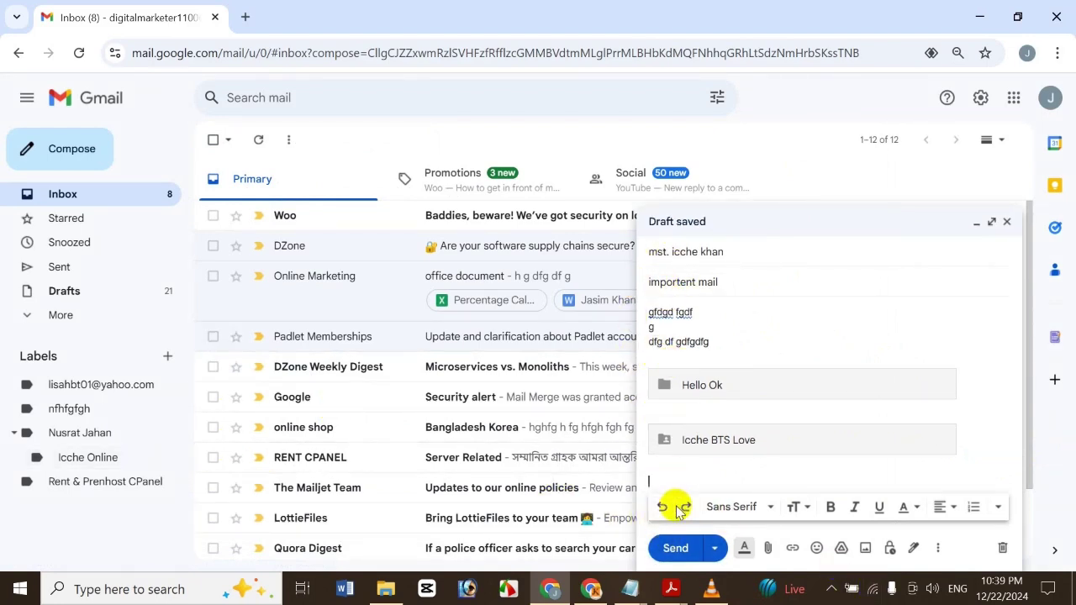
- Start sending the message and examine the roles available for sharing the Hello Ok folder directly with the recipient
click(675, 548)
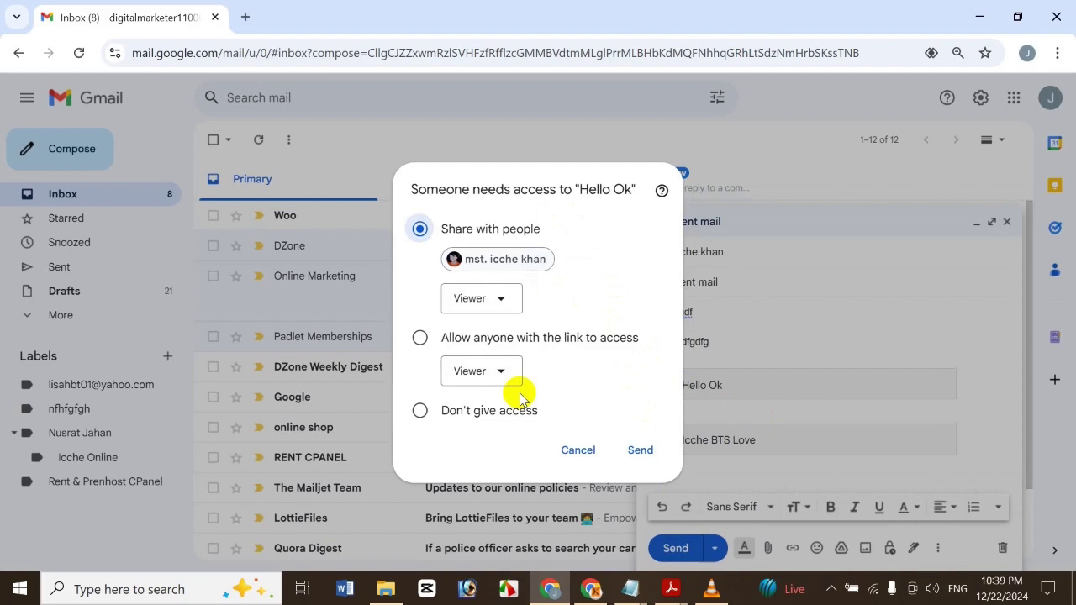
mouse_move(452, 259)
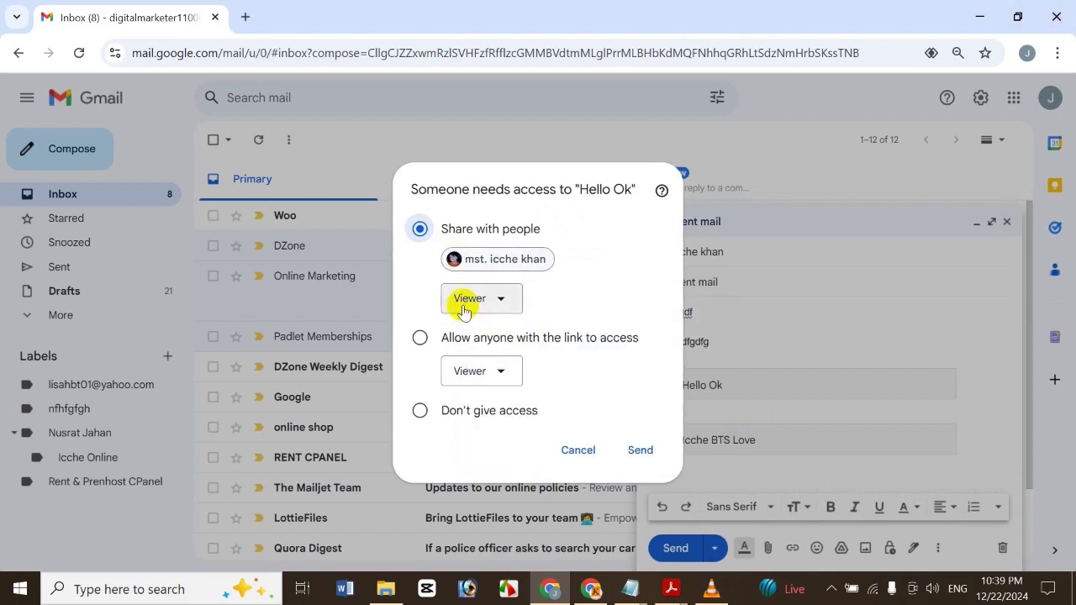
click(470, 306)
click(476, 305)
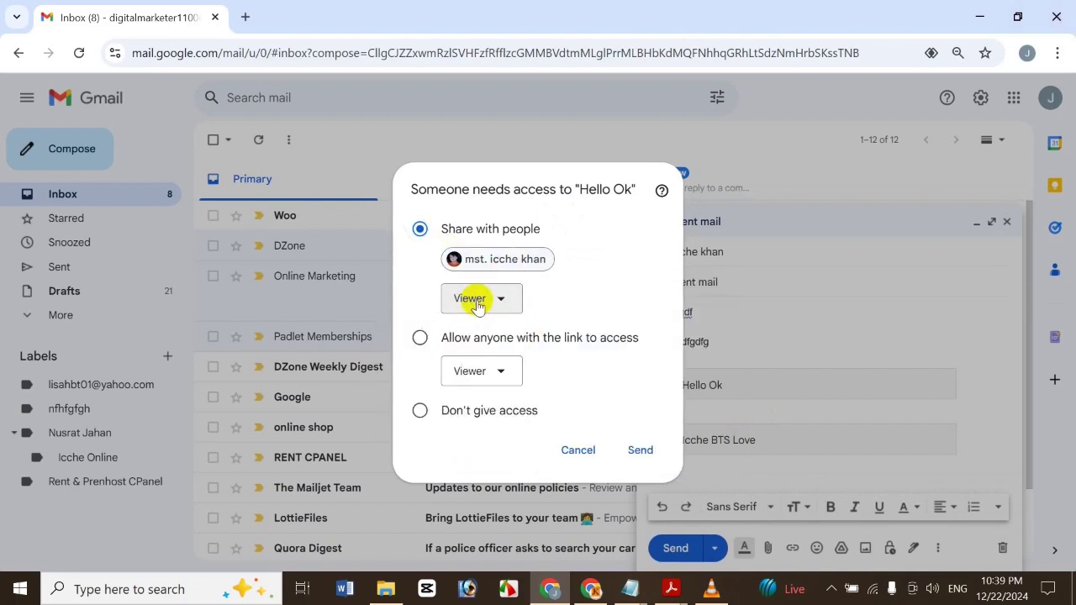
click(477, 305)
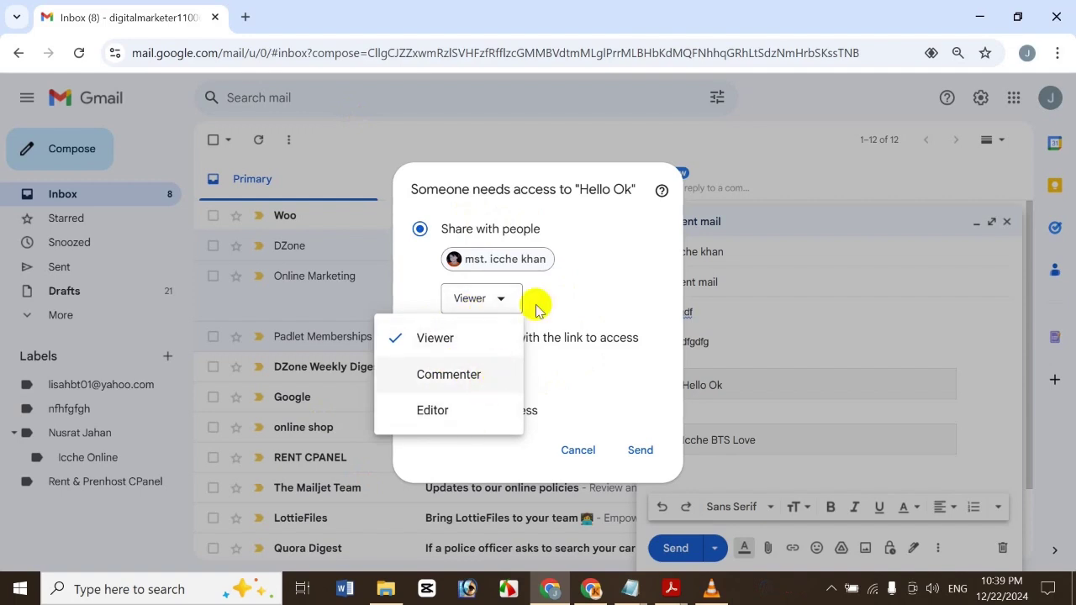
click(571, 294)
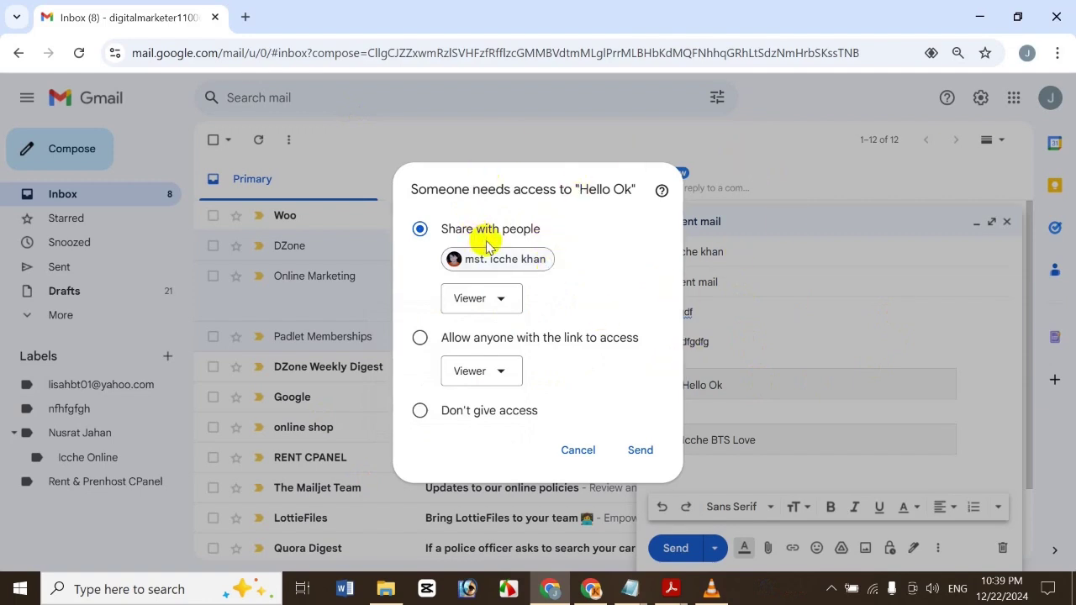
click(498, 294)
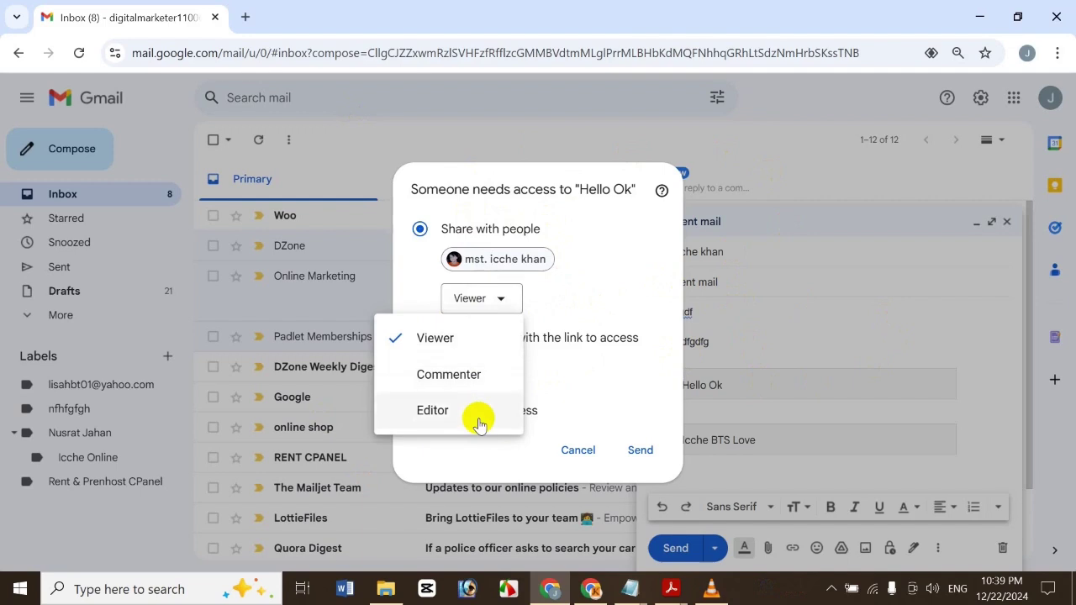
click(621, 276)
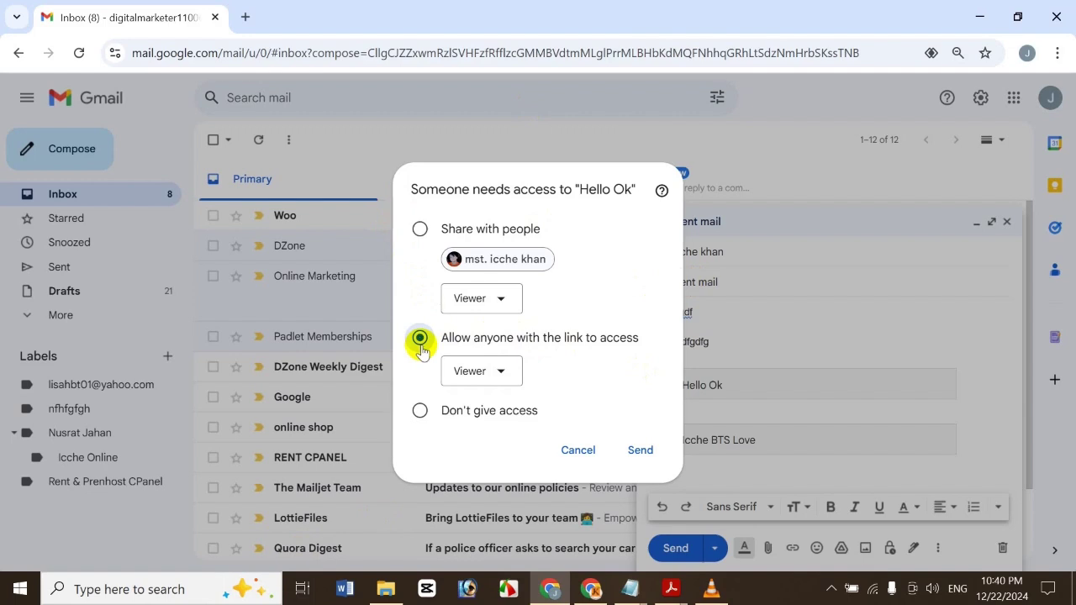
- Examine the roles for anyone with the link to Hello Ok, and try the Don't give access option
click(484, 372)
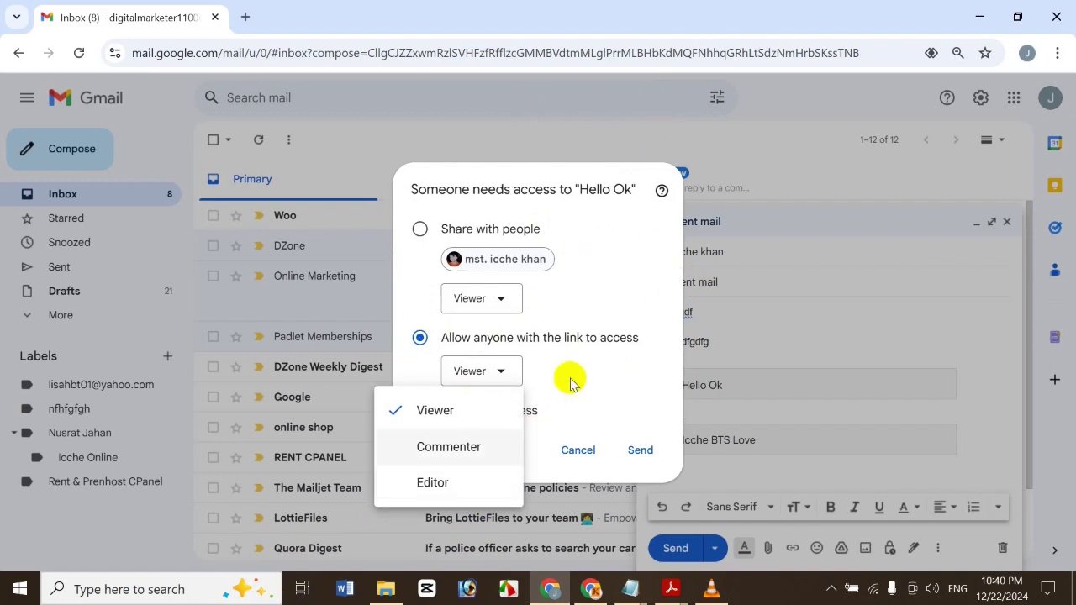
click(627, 336)
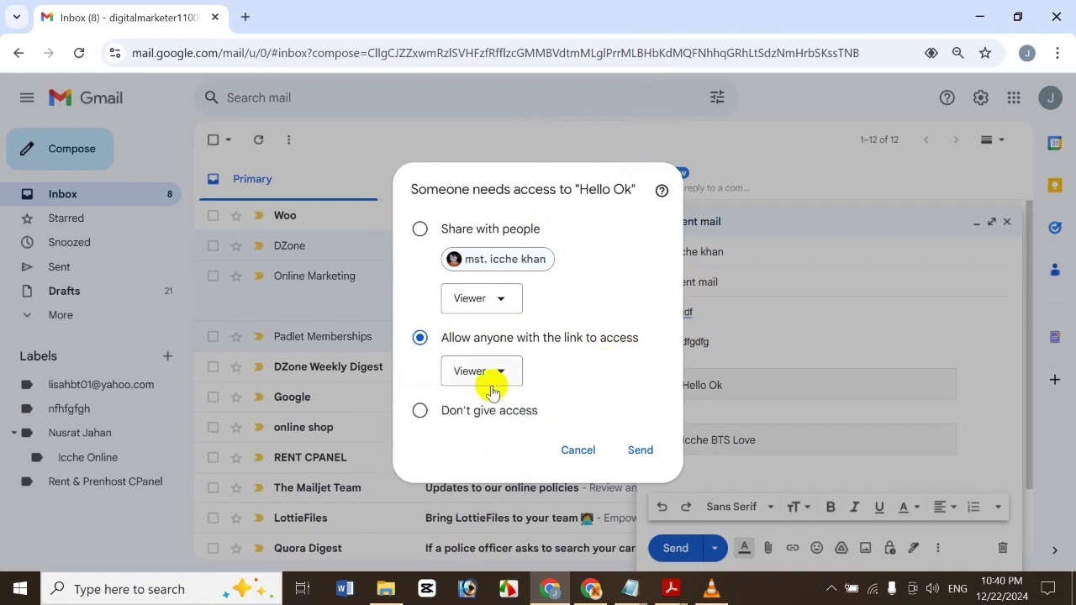
click(419, 420)
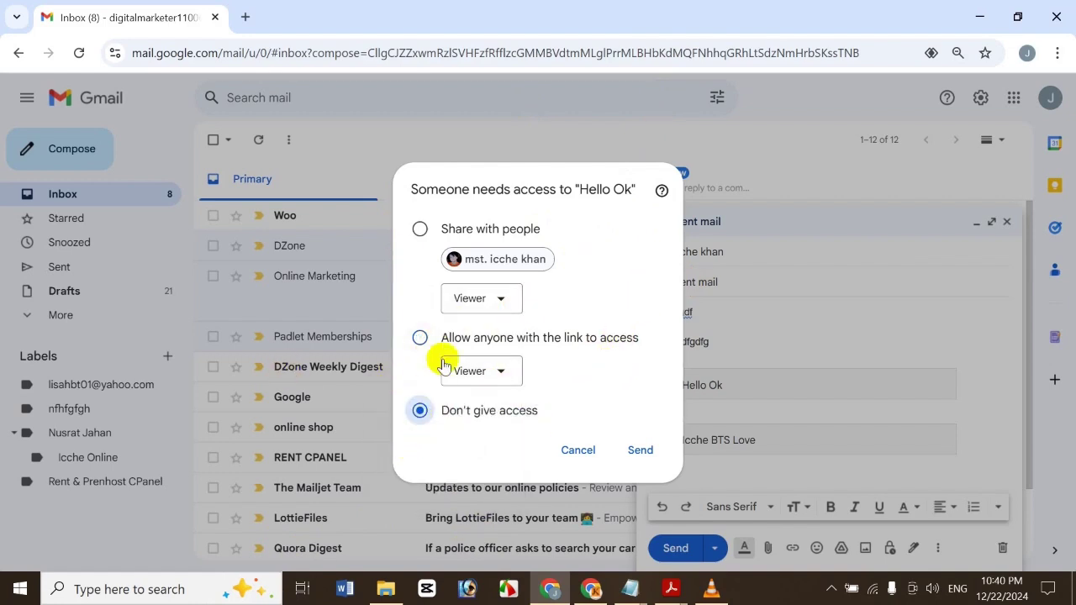
- Choose Share with people for the Hello Ok folder with the Viewer role and send the message
click(425, 231)
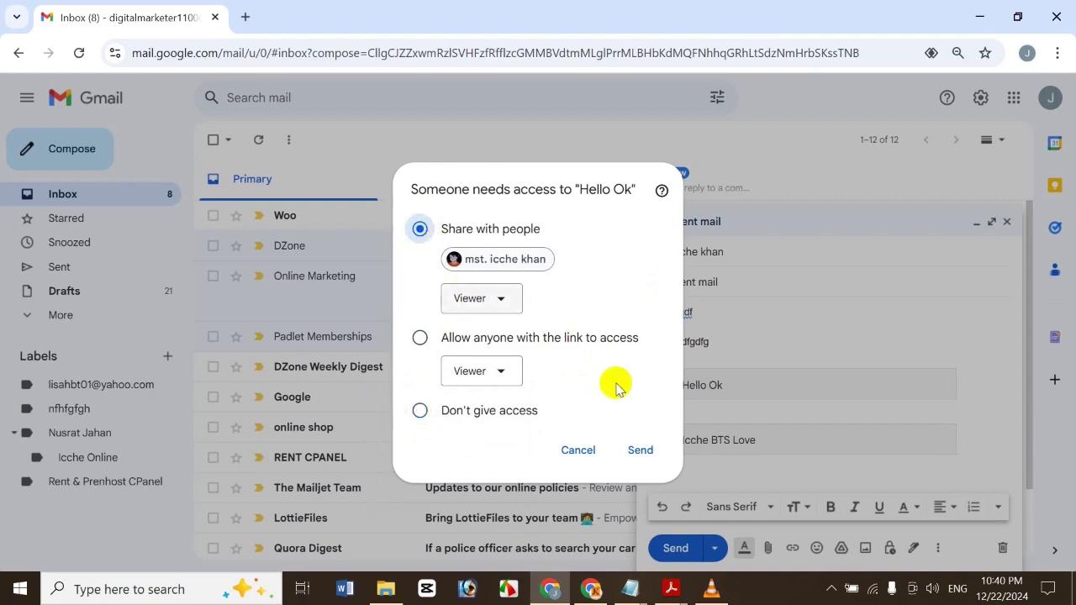
click(639, 452)
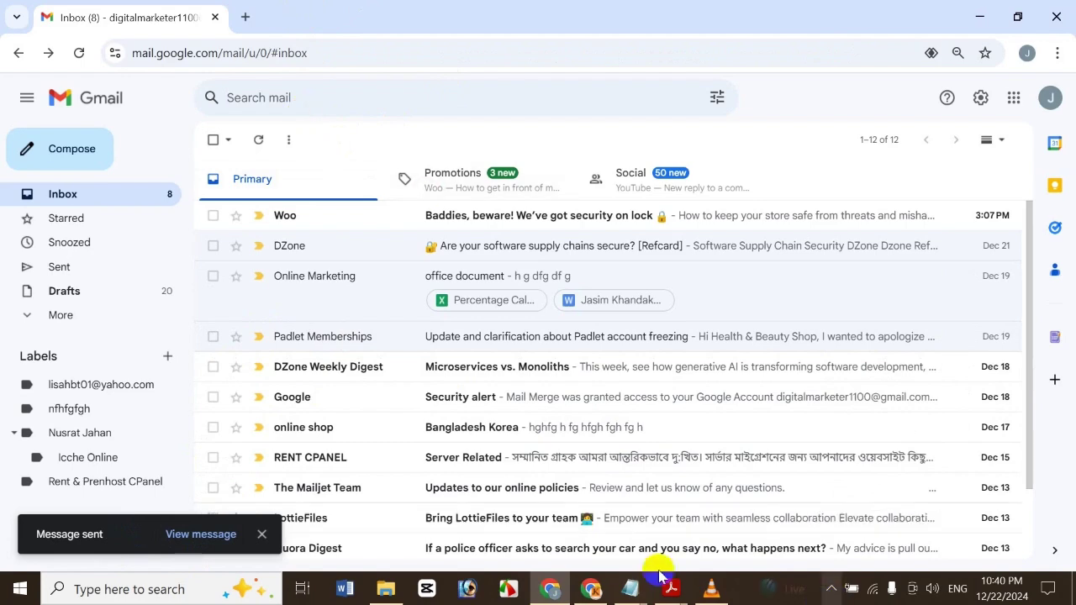
- Switch to the recipient's Chrome profile and open the received "importent mail" message in Gmail
click(558, 597)
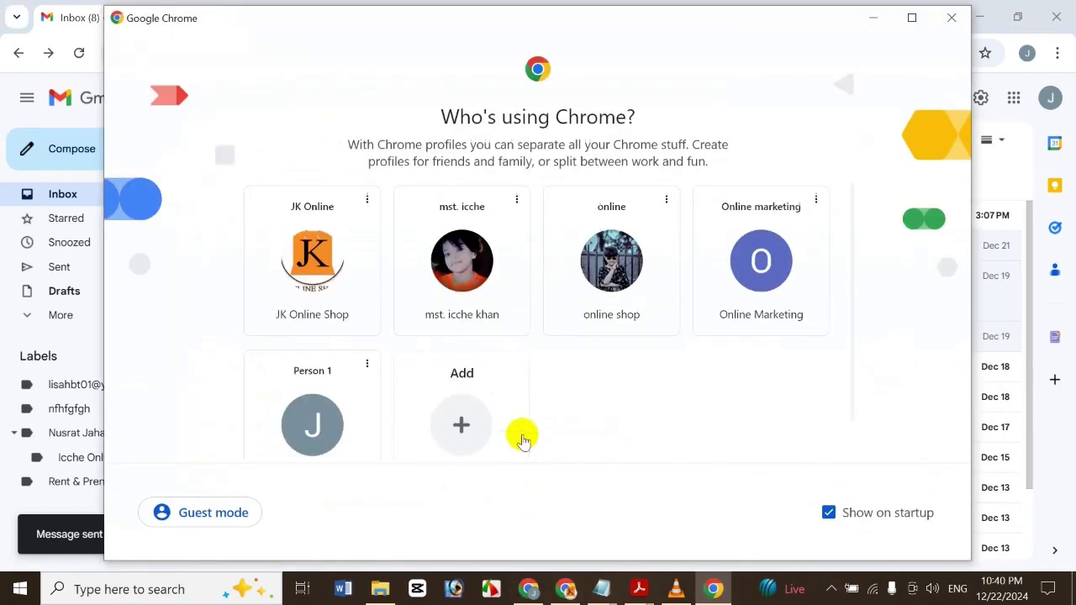
click(523, 269)
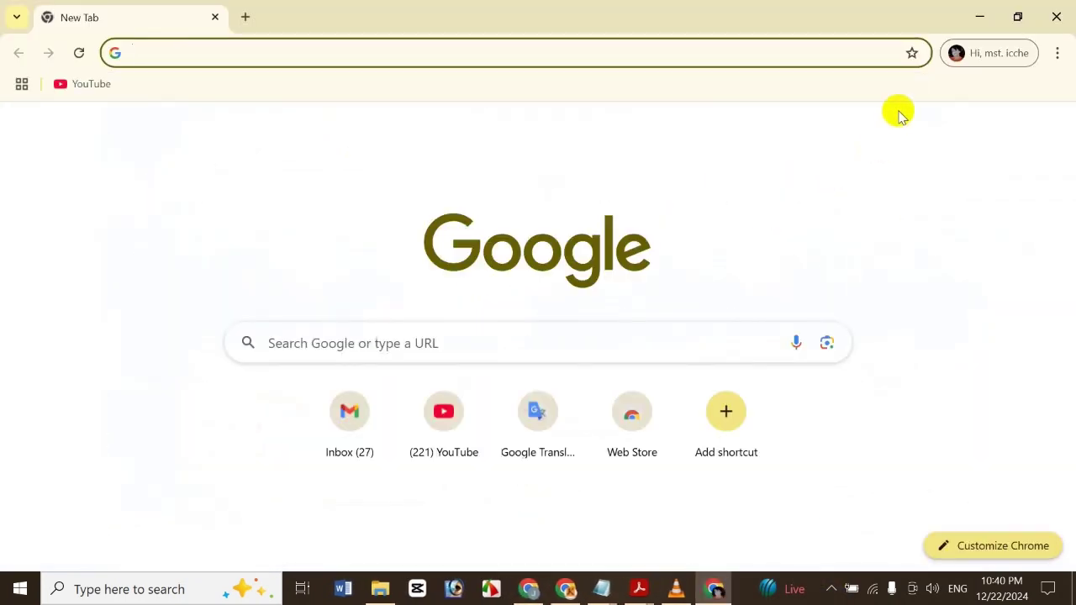
click(875, 132)
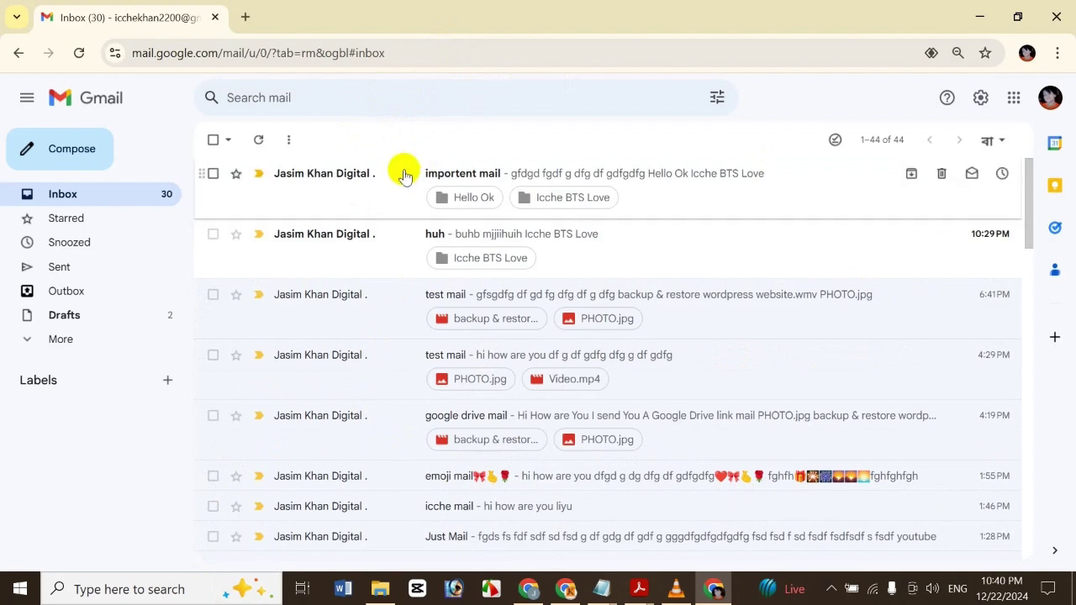
click(404, 174)
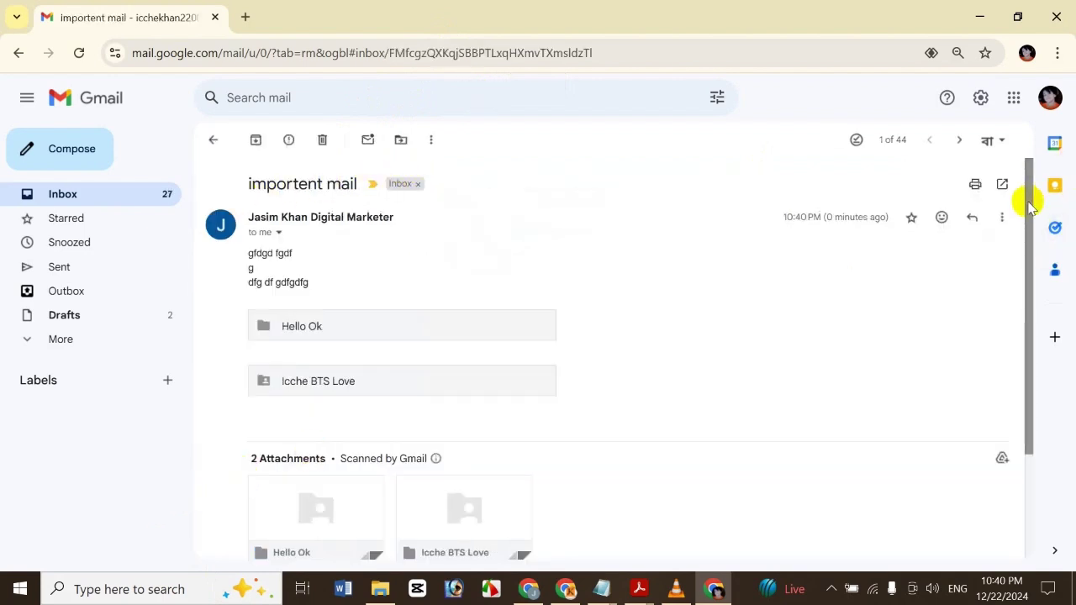
- View the contents of the linked Hello Ok folder in Google Drive and close its browser tab
mouse_move(1030, 213)
mouse_down()
mouse_move(1029, 283)
mouse_move(1026, 209)
mouse_up()
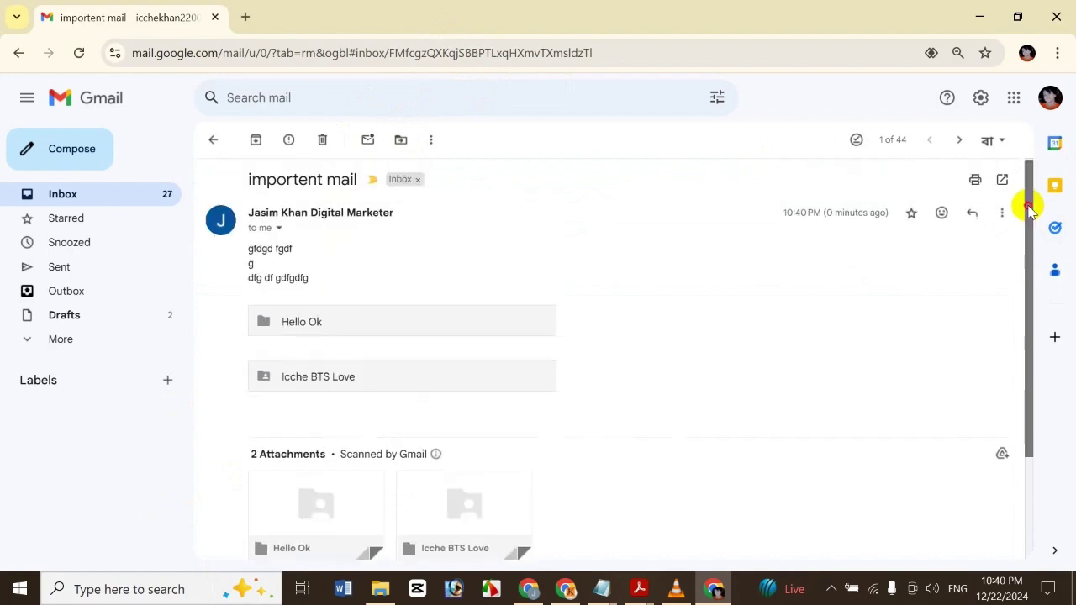
click(337, 330)
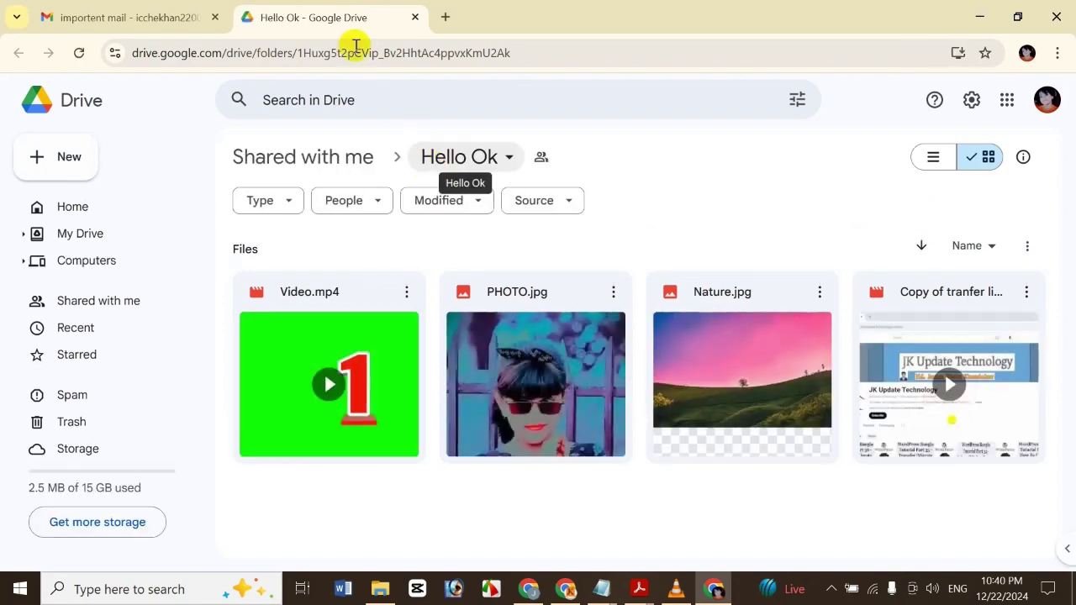
click(415, 17)
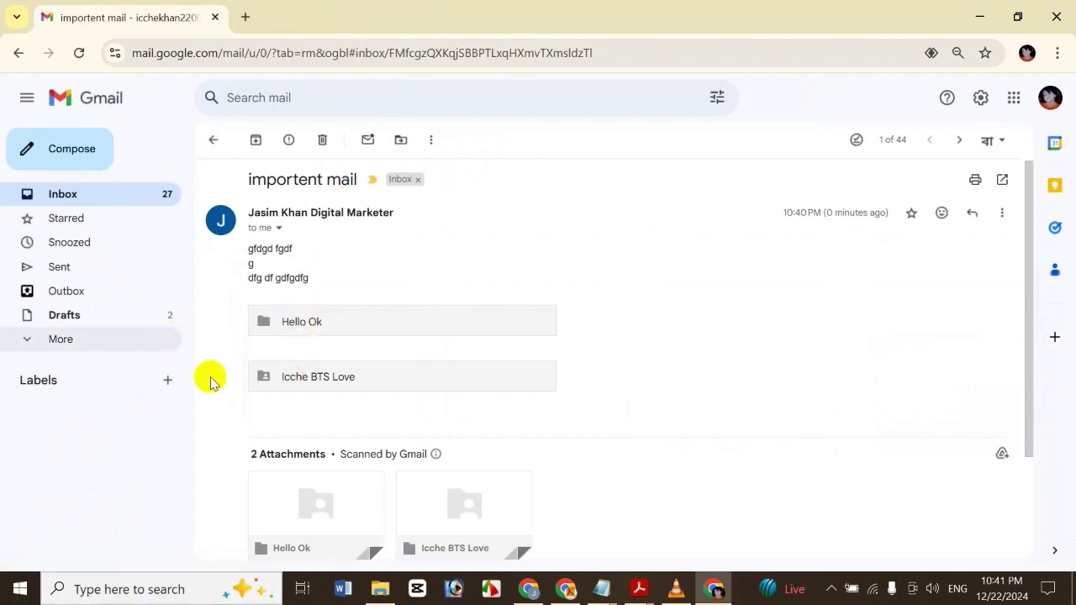
- View the contents of the linked Icche BTS Love folder in Google Drive and close its browser tab
click(264, 378)
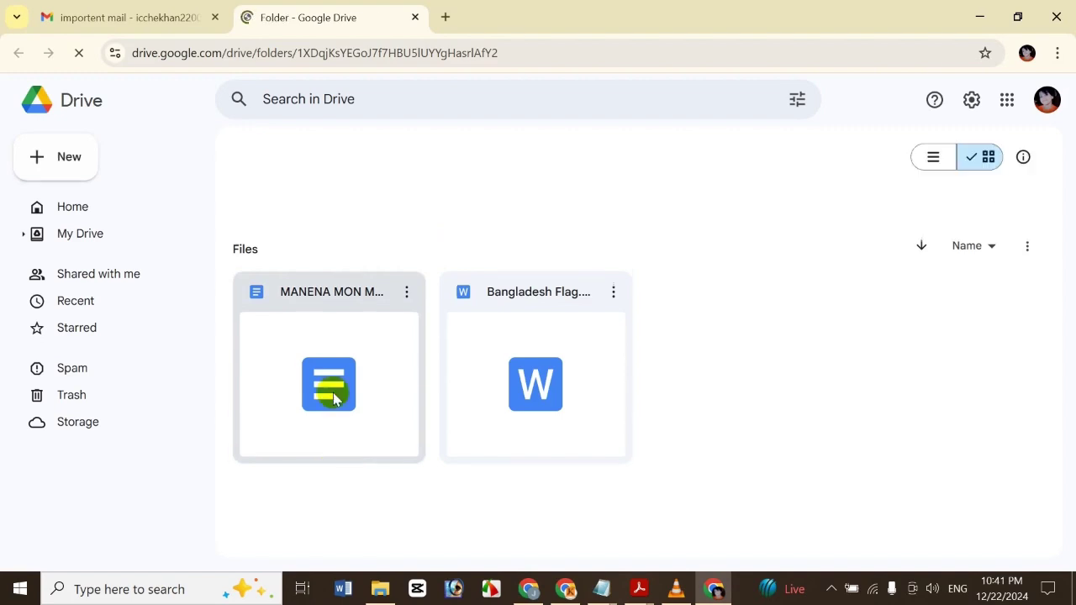
click(415, 18)
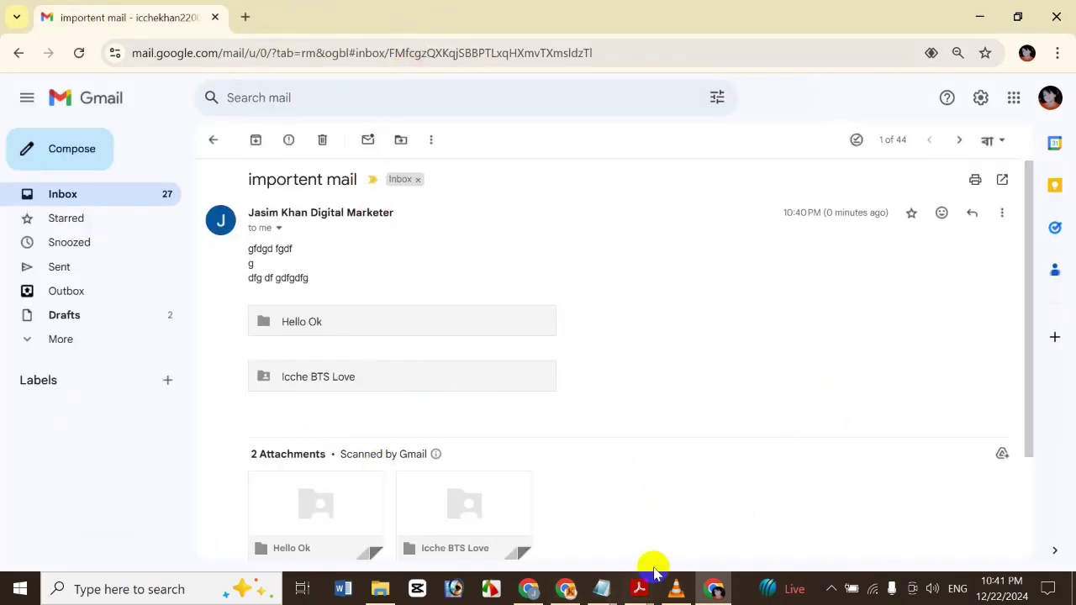
- Leave the recipient's mailbox and open Gmail in the sender's Chrome window
mouse_move(644, 586)
click(605, 536)
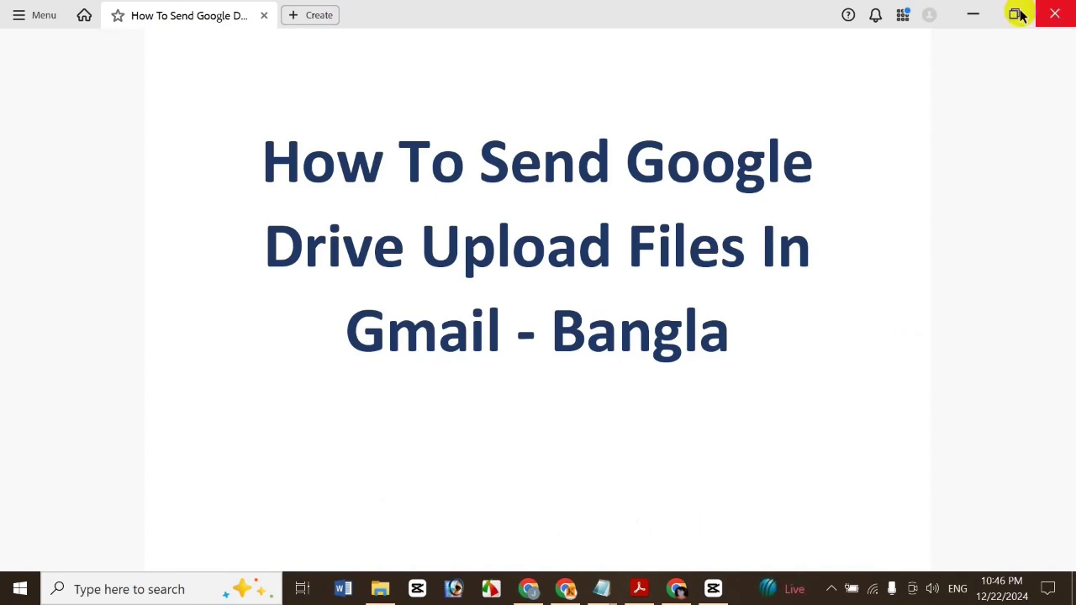
click(973, 14)
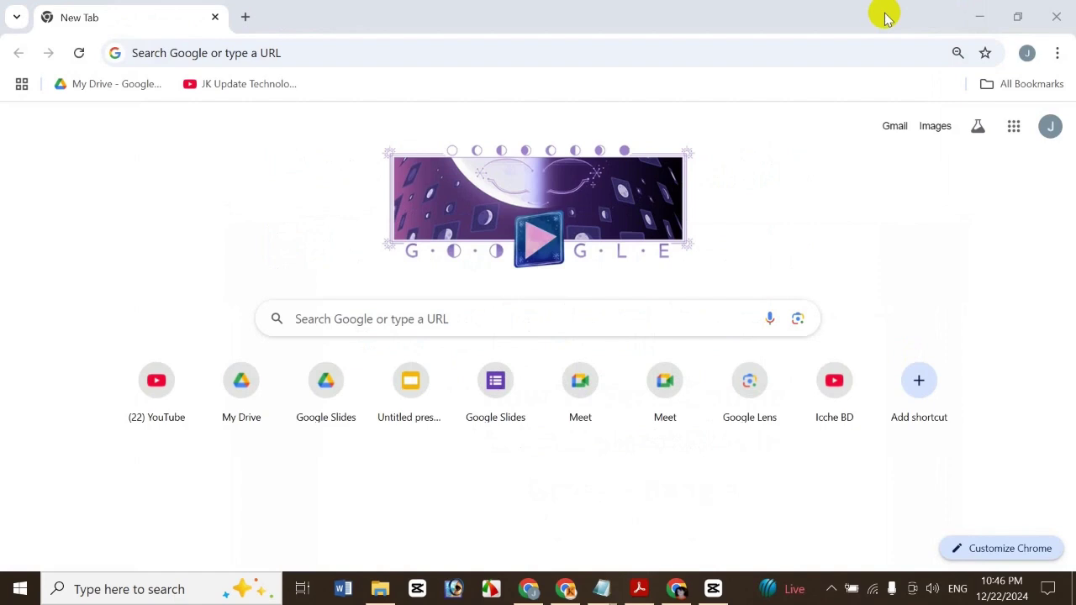
click(1014, 128)
click(925, 227)
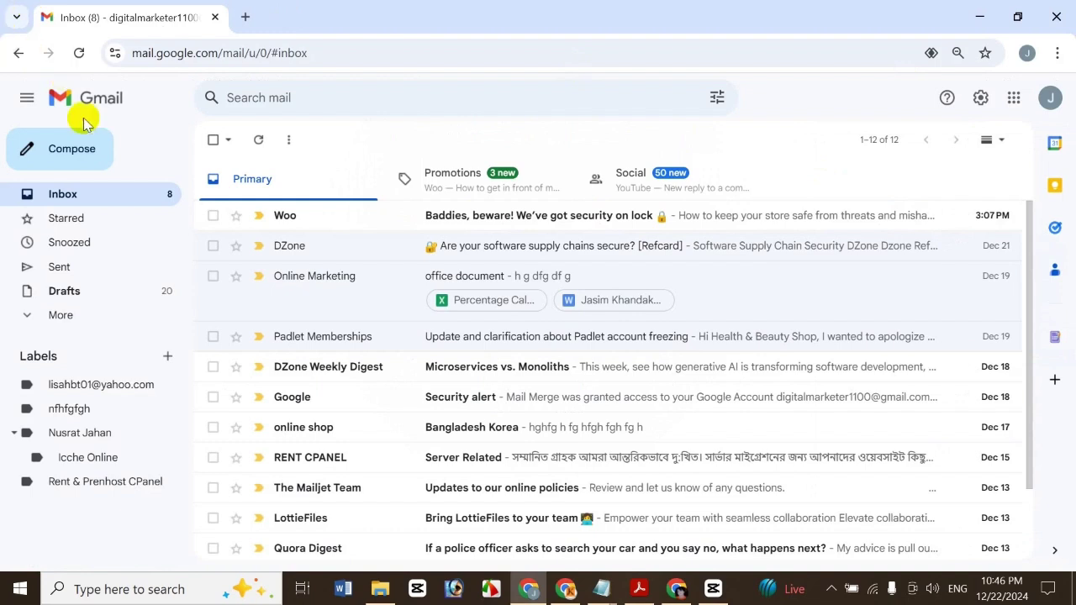
- Compose a message to the recipient's suggested contact with the subject "Test Mail Gmail" and the body "Hi" and "How Are You"
click(71, 148)
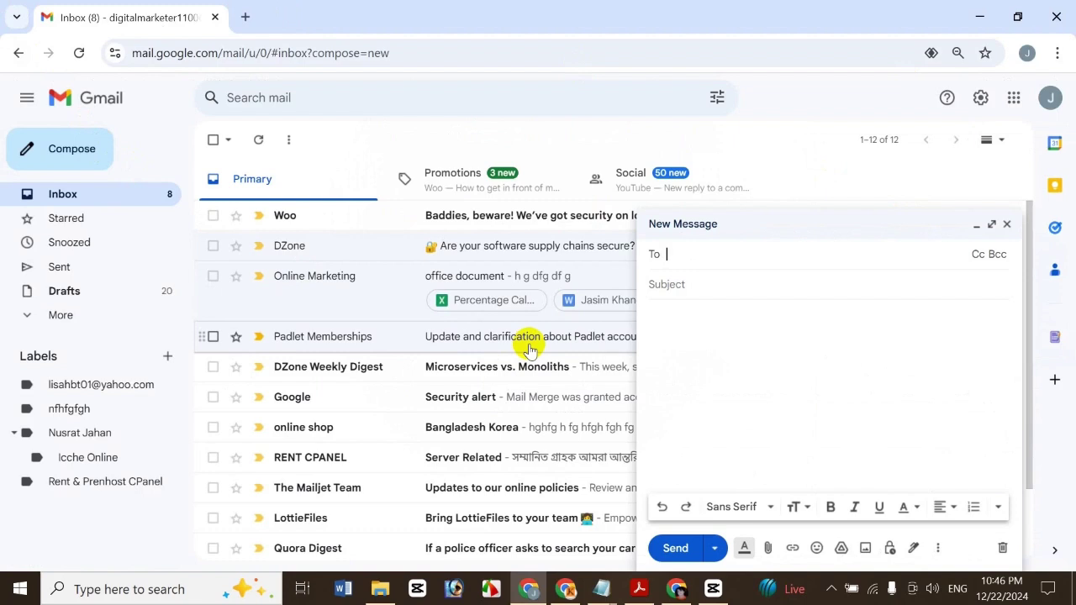
text(m)
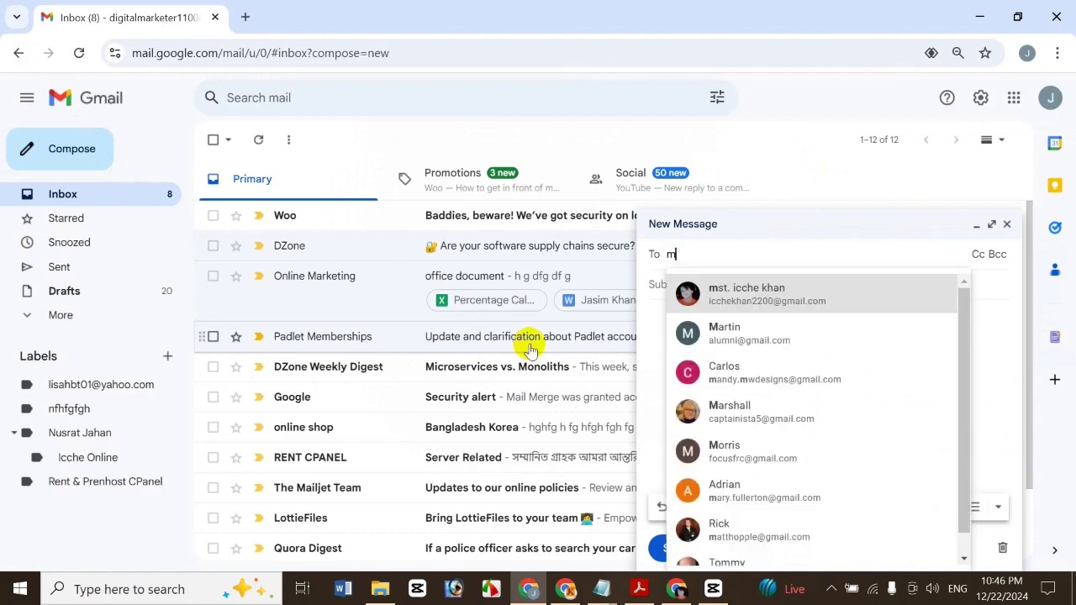
click(757, 292)
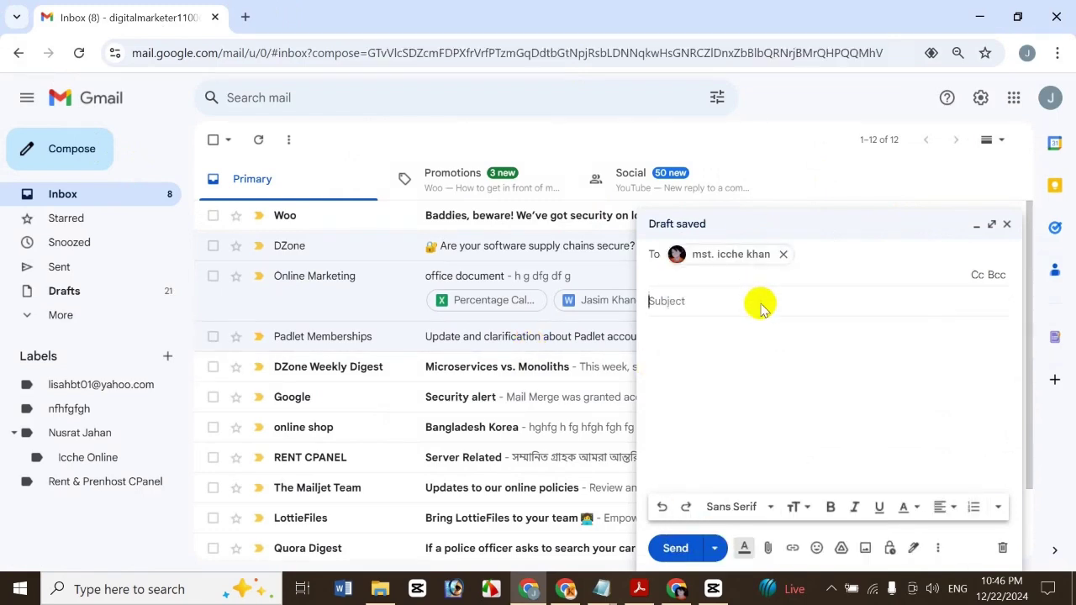
click(760, 301)
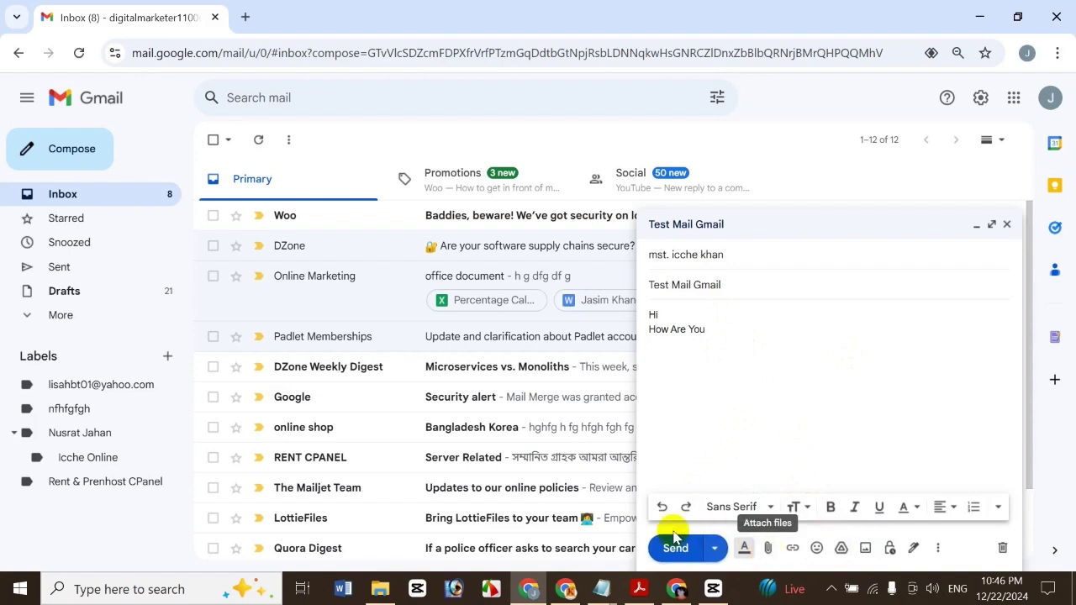
click(713, 548)
click(700, 368)
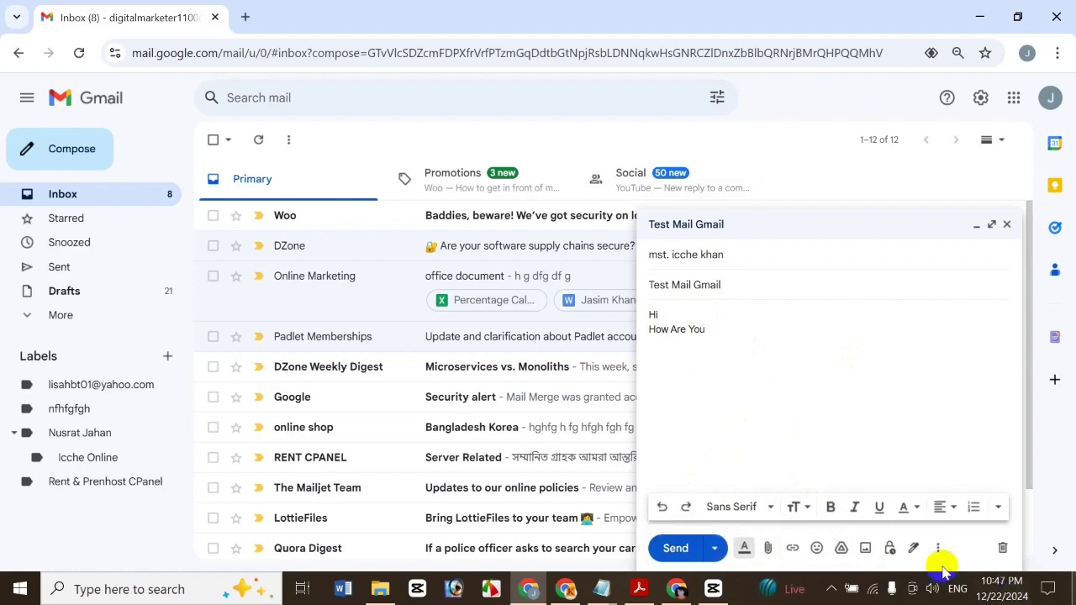
- Open the Google Drive file picker, examine the insertion options for Copy of ME.jpg in My Drive, and clear the selection
click(841, 548)
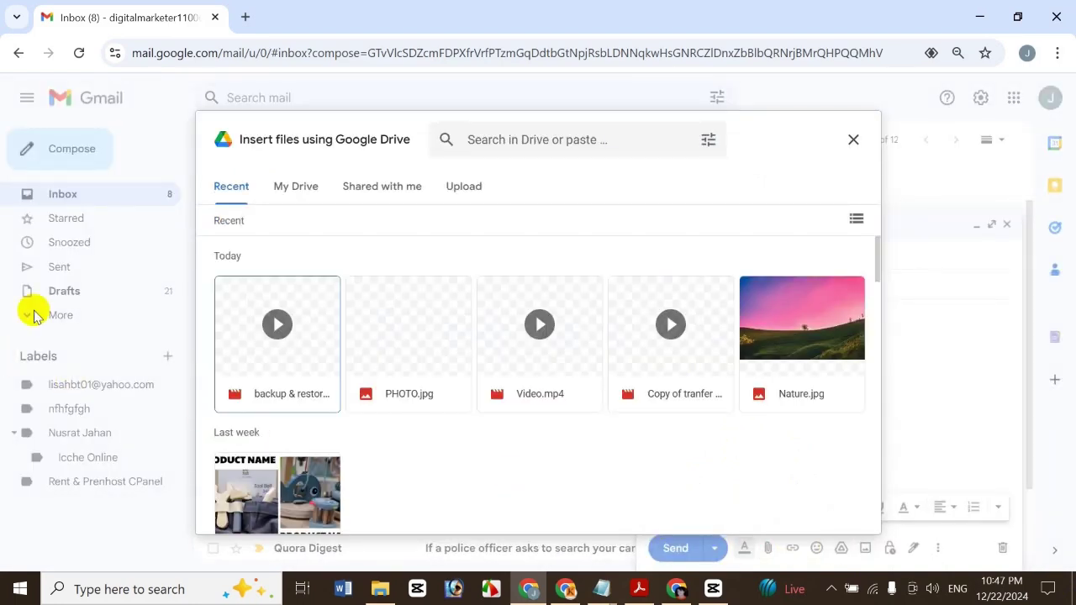
click(293, 191)
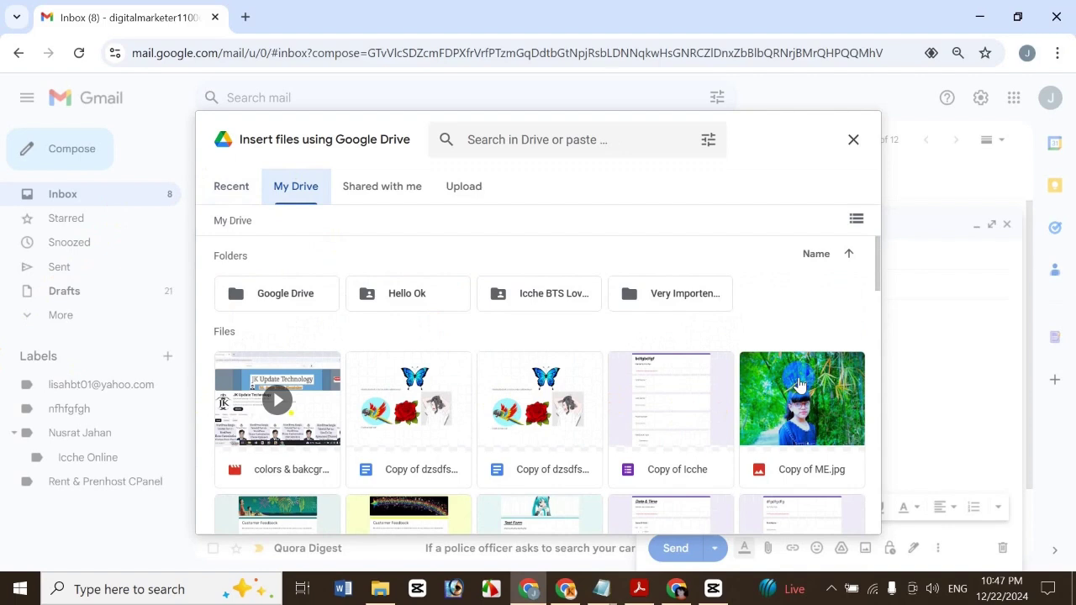
click(780, 396)
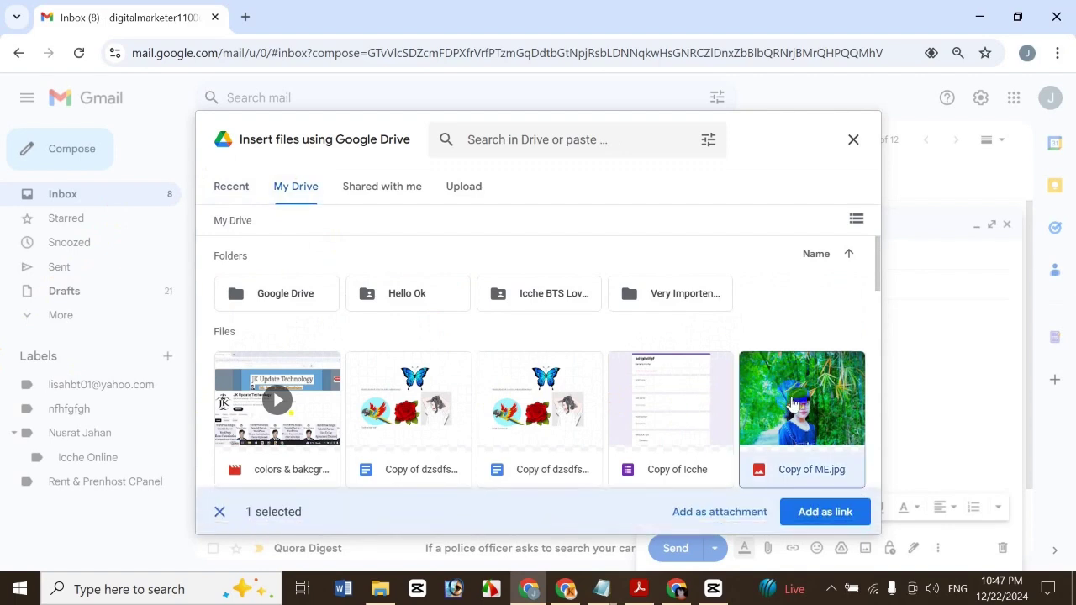
click(761, 512)
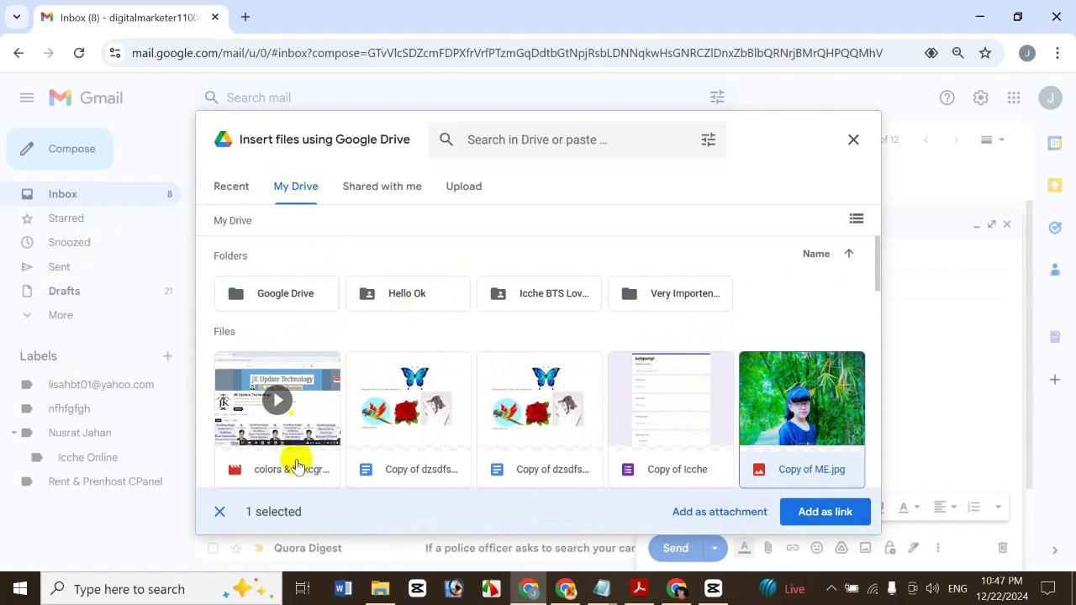
click(219, 512)
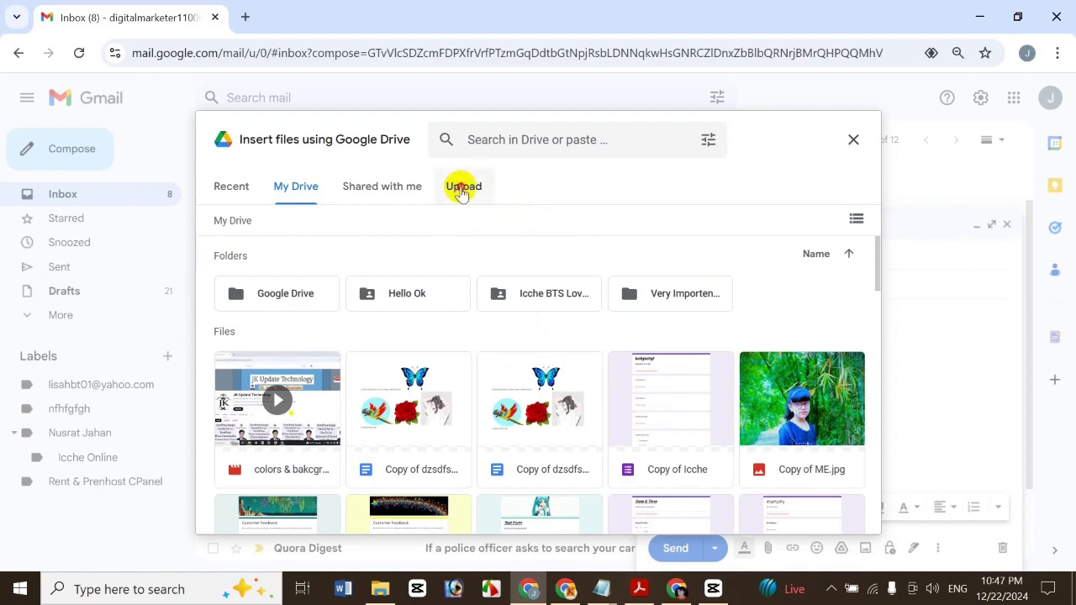
- Upload the ICCHE image from the 143 I LOVE U folder in Documents through Google Drive into the message
click(461, 189)
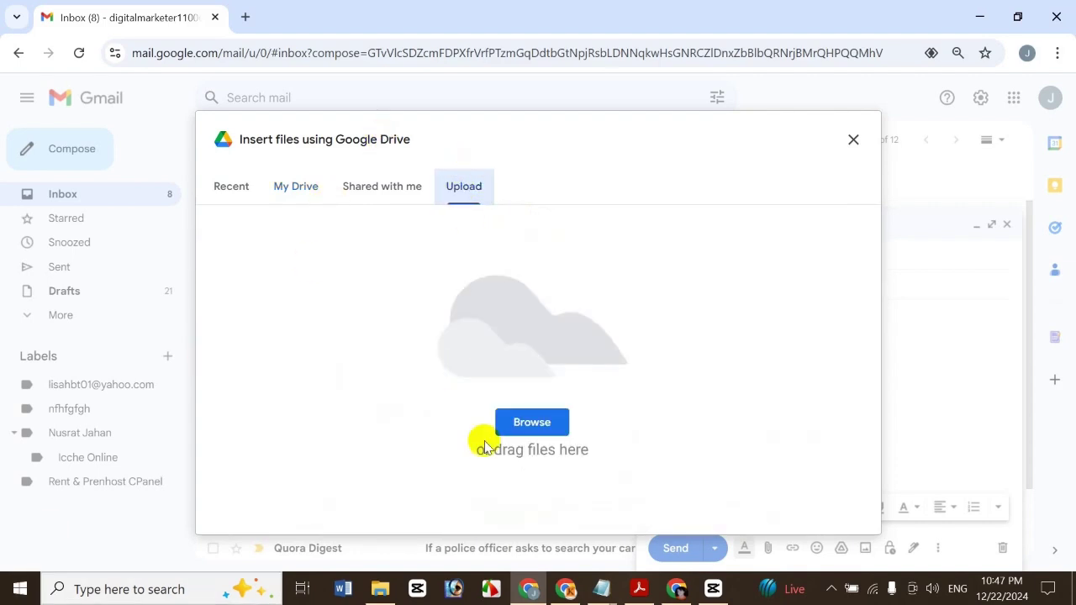
click(527, 431)
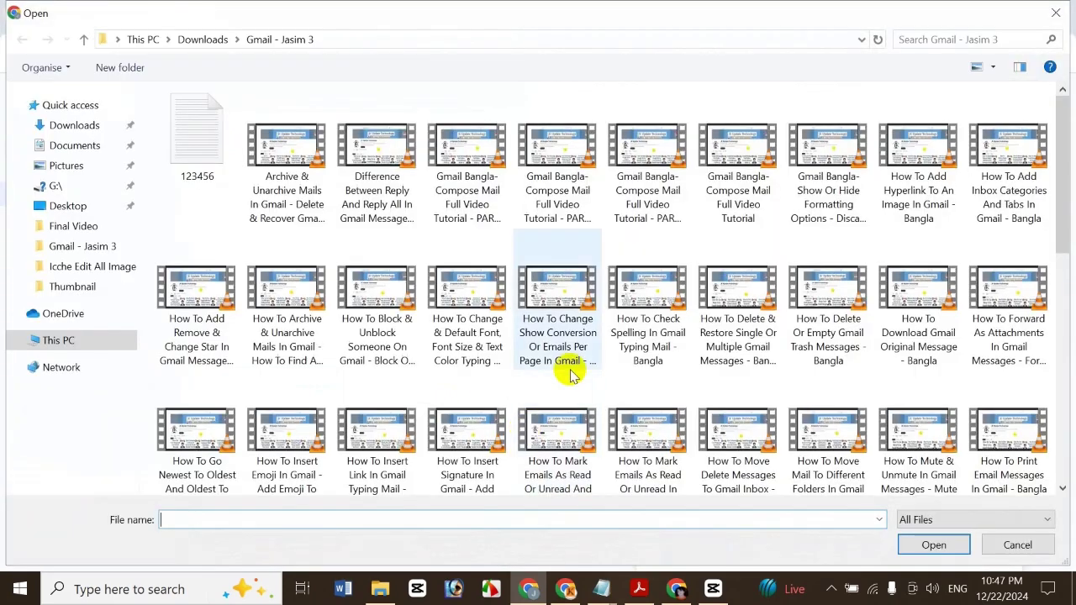
click(60, 145)
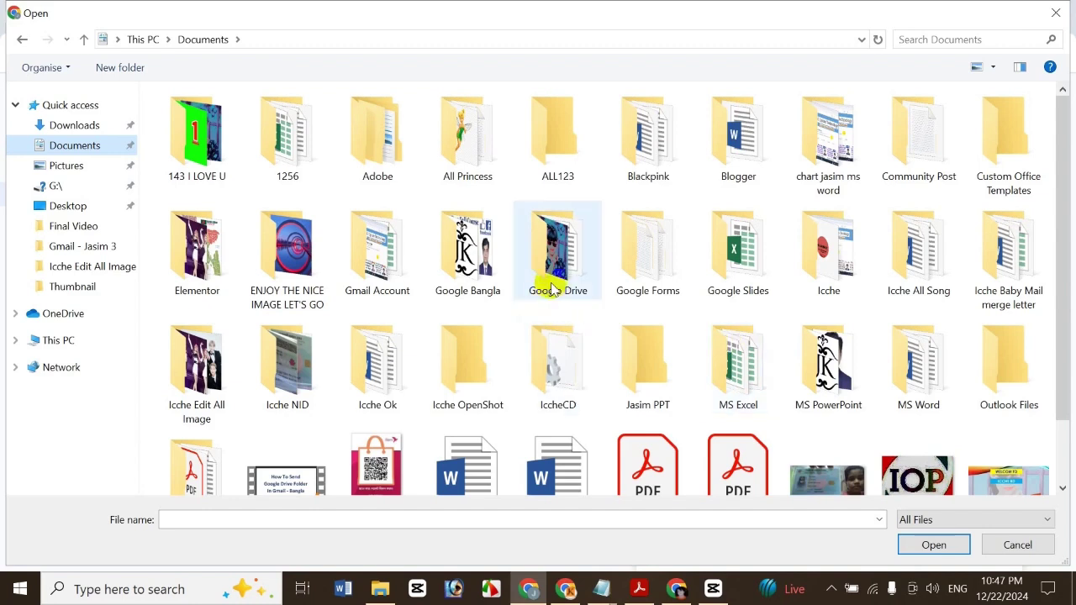
double_click(176, 152)
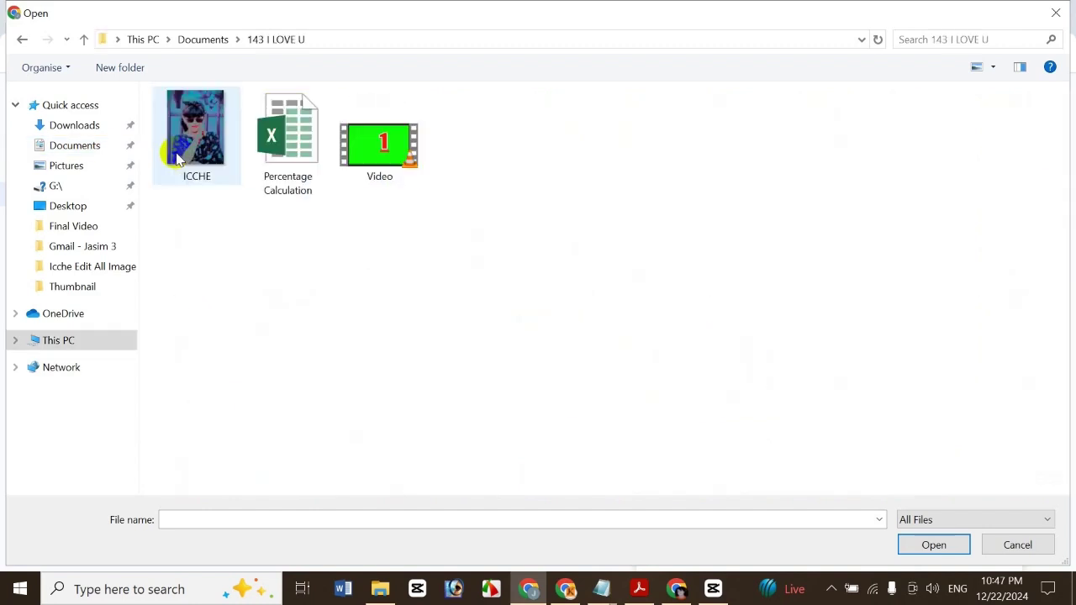
click(186, 162)
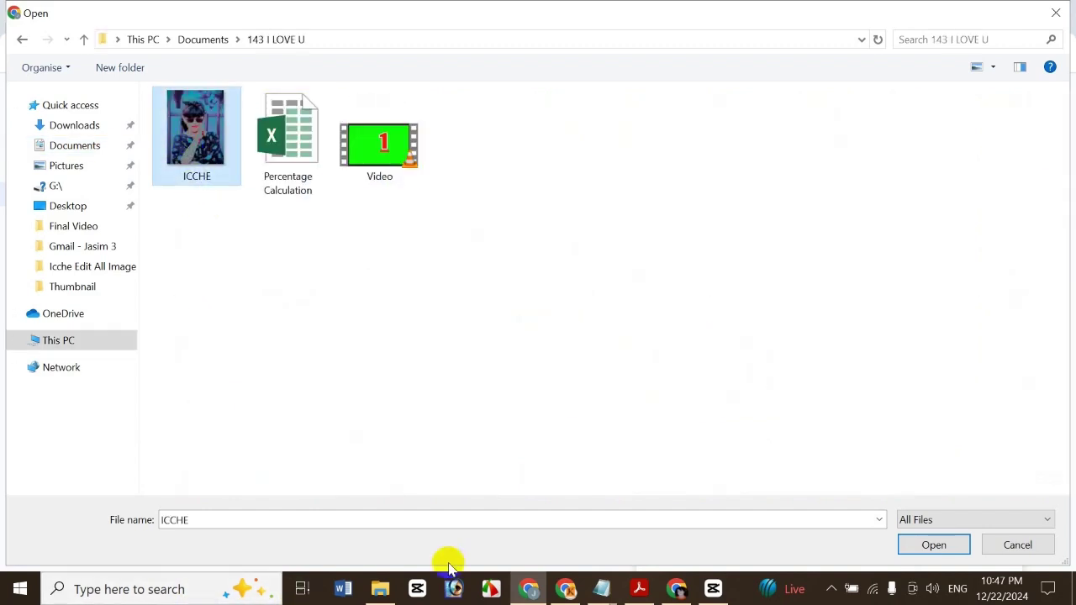
click(931, 546)
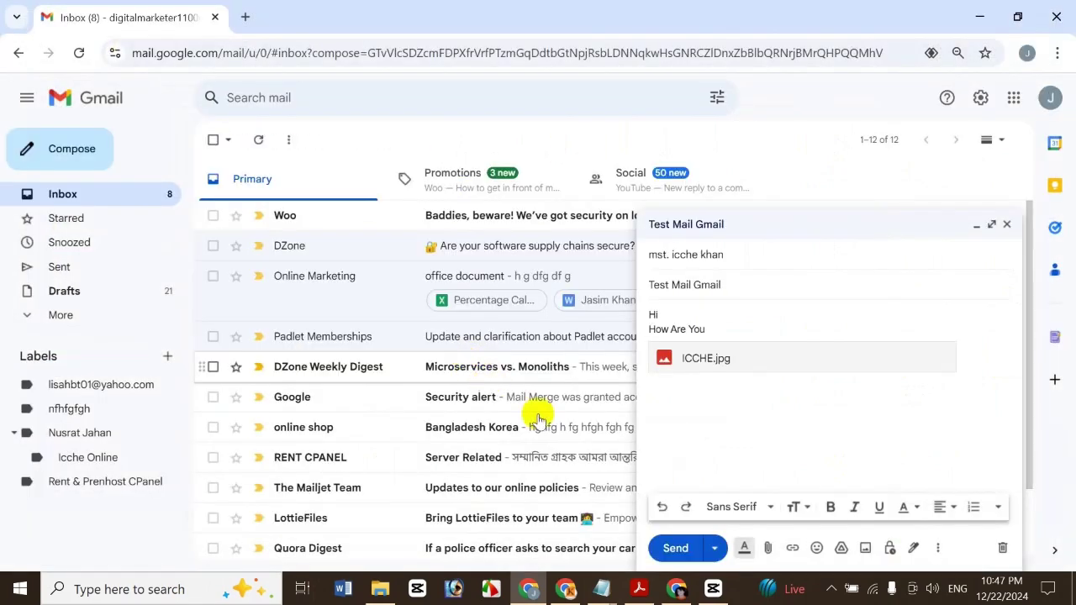
- Upload the Percentage Calculation and Video files together from the 143 I LOVE U folder through Google Drive into the message
click(841, 549)
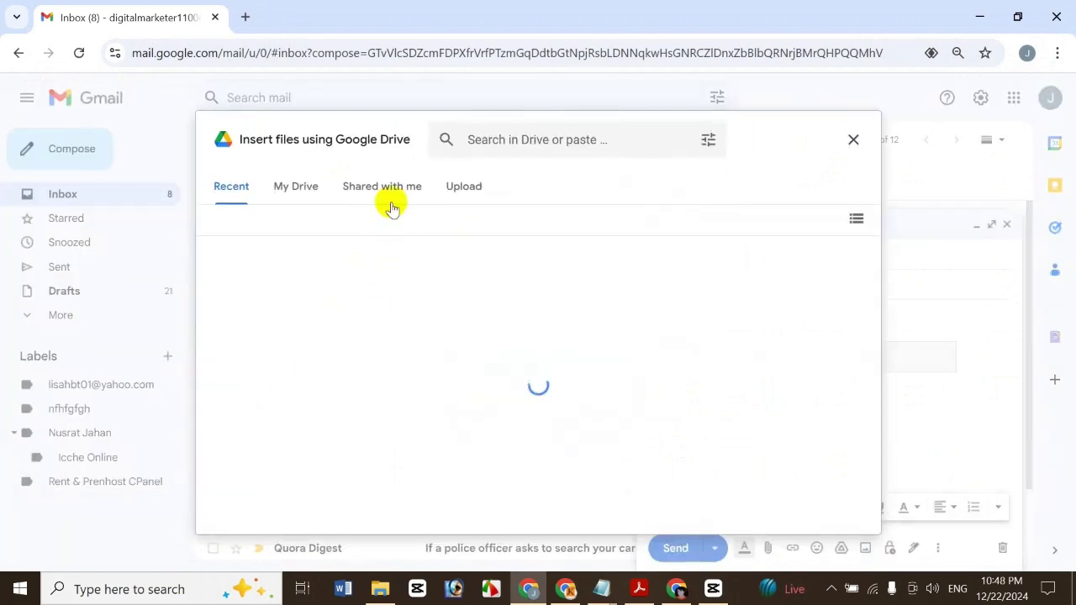
click(466, 193)
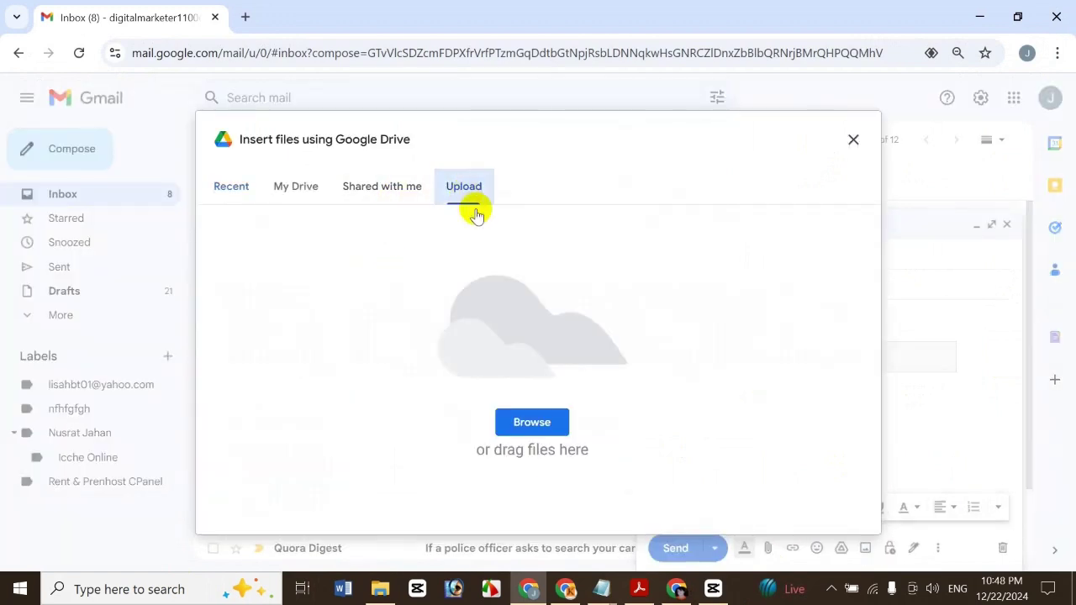
click(533, 419)
drag(471, 150, 252, 160)
click(353, 202)
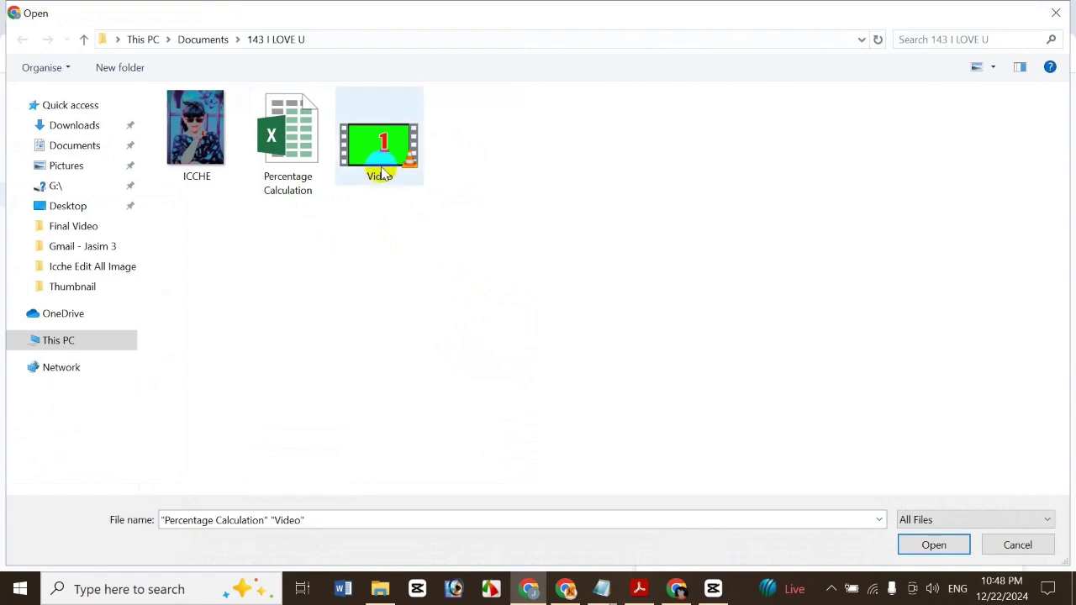
click(372, 176)
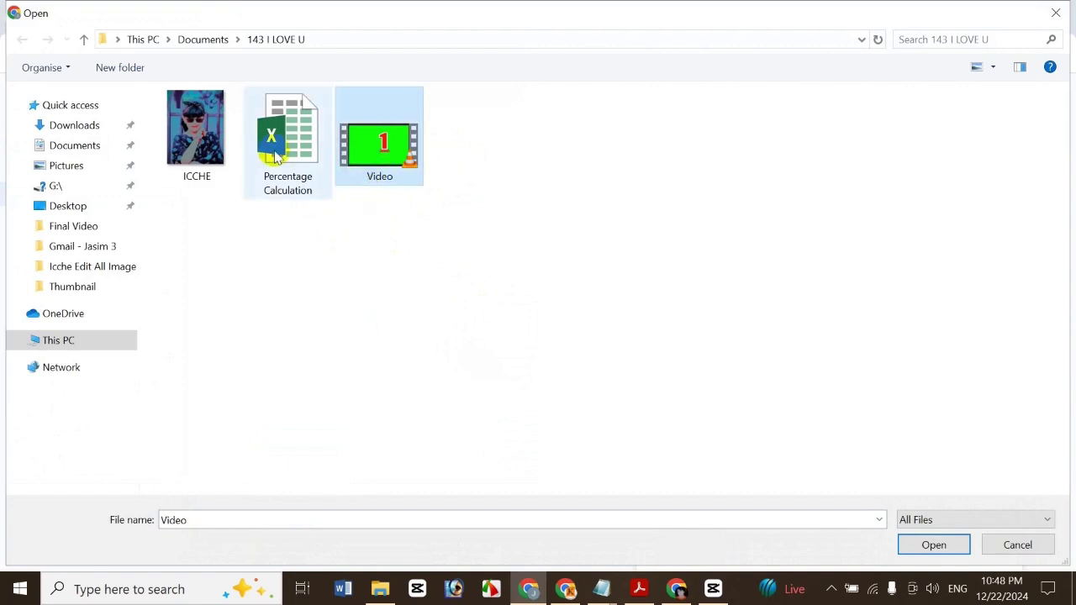
ctrl+click(277, 153)
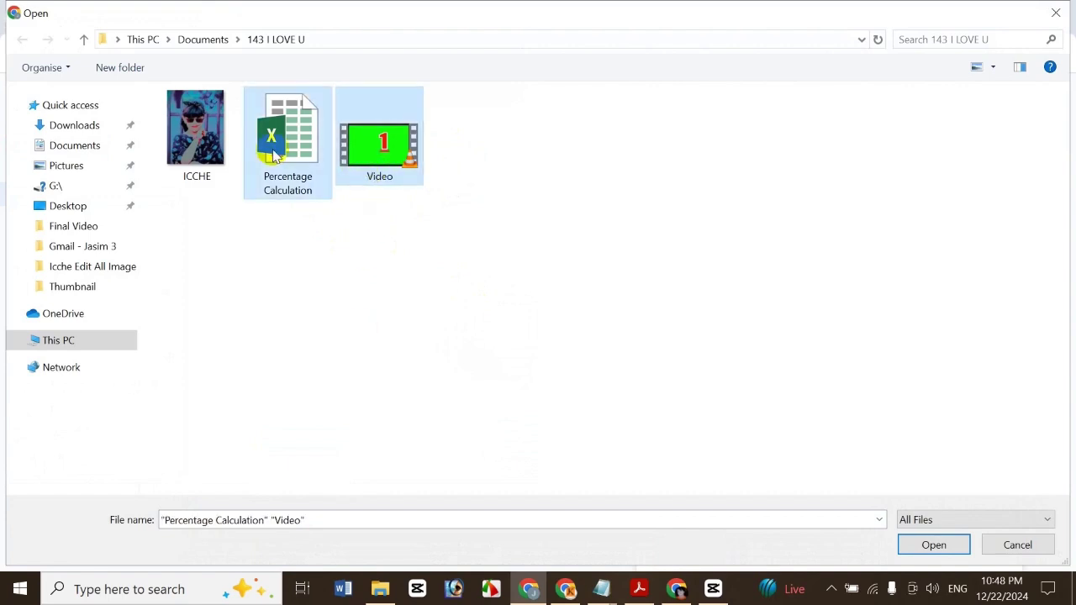
click(936, 545)
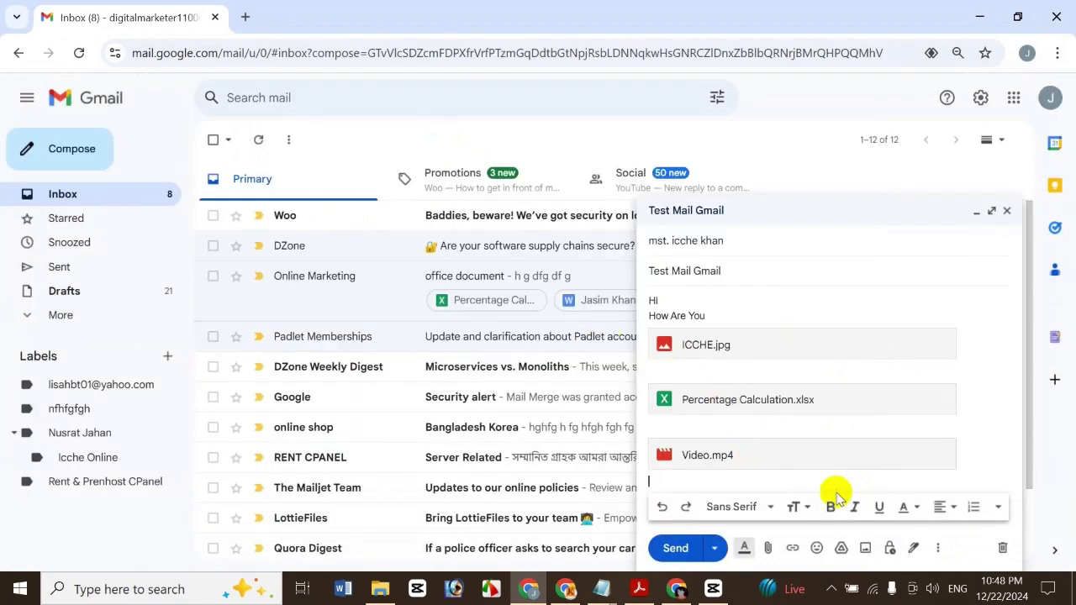
- Start another Google Drive upload for the message and open the Gmail Account folder in Documents
click(841, 547)
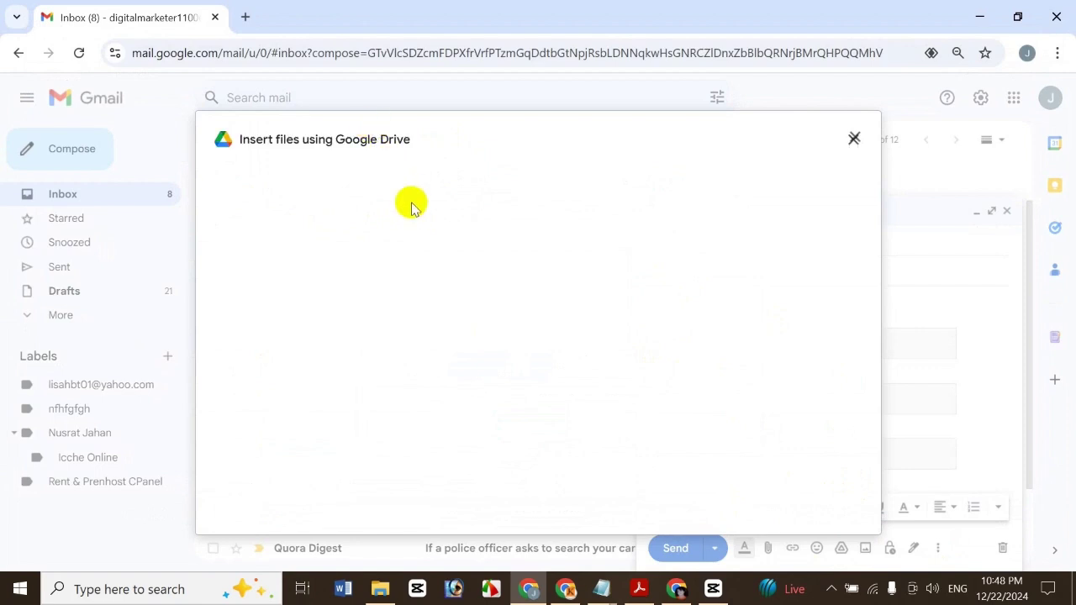
click(464, 186)
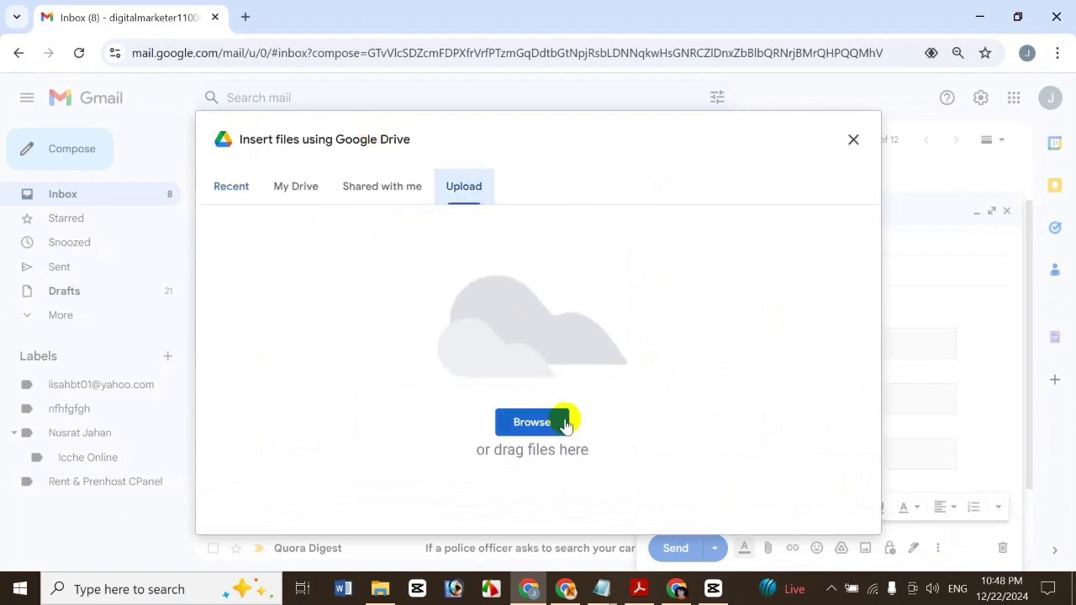
click(565, 425)
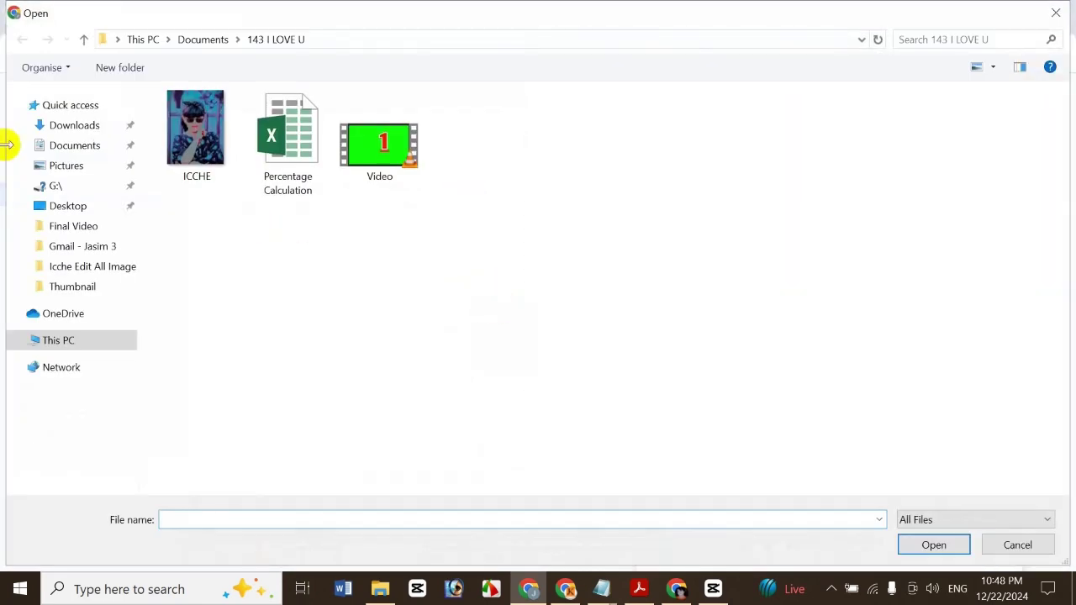
click(81, 146)
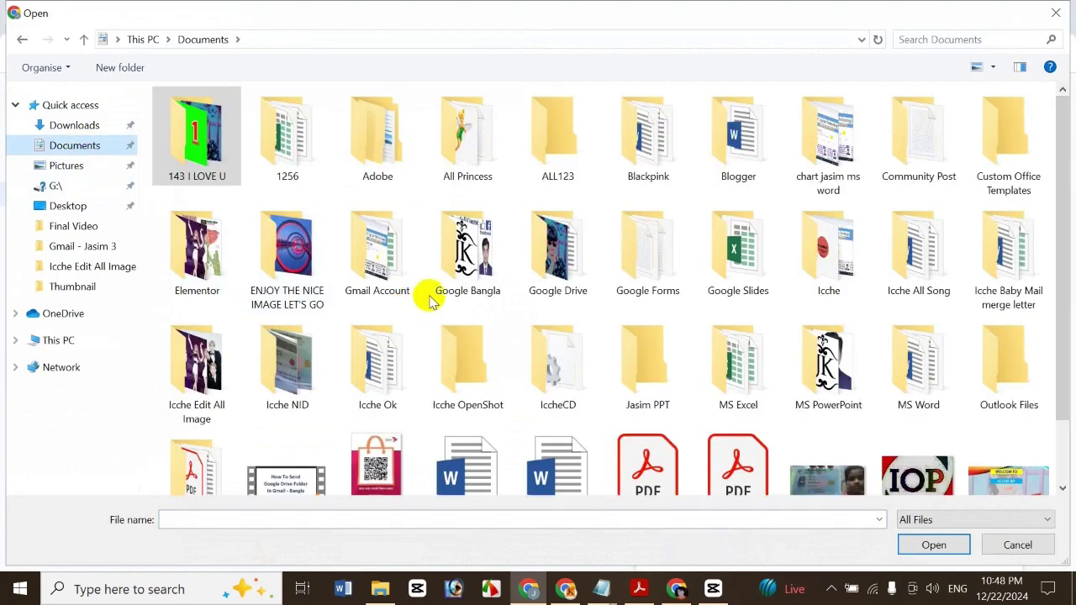
click(473, 285)
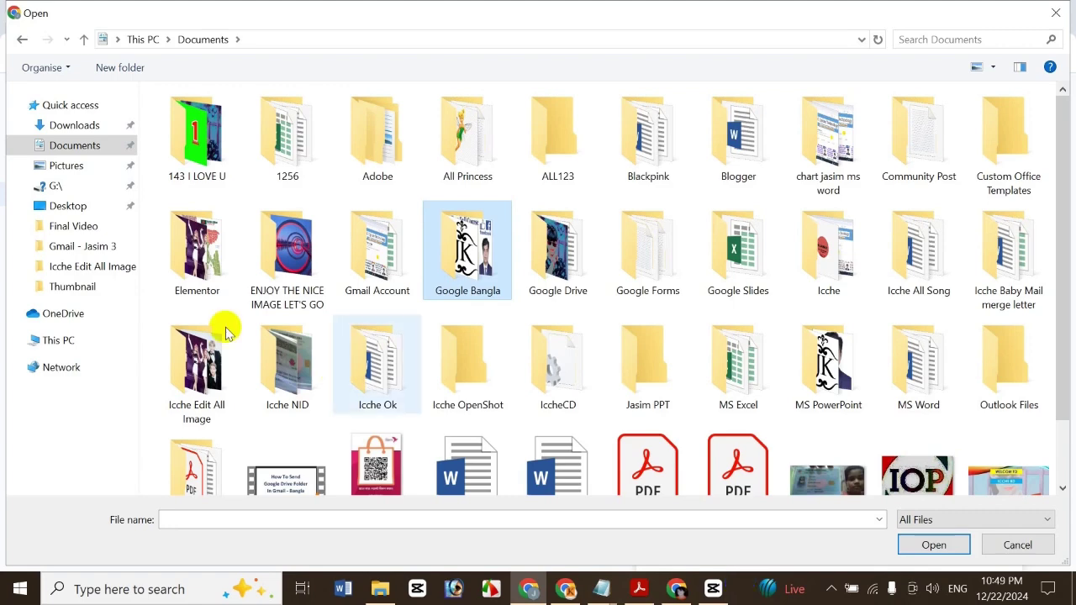
click(370, 268)
double_click(374, 267)
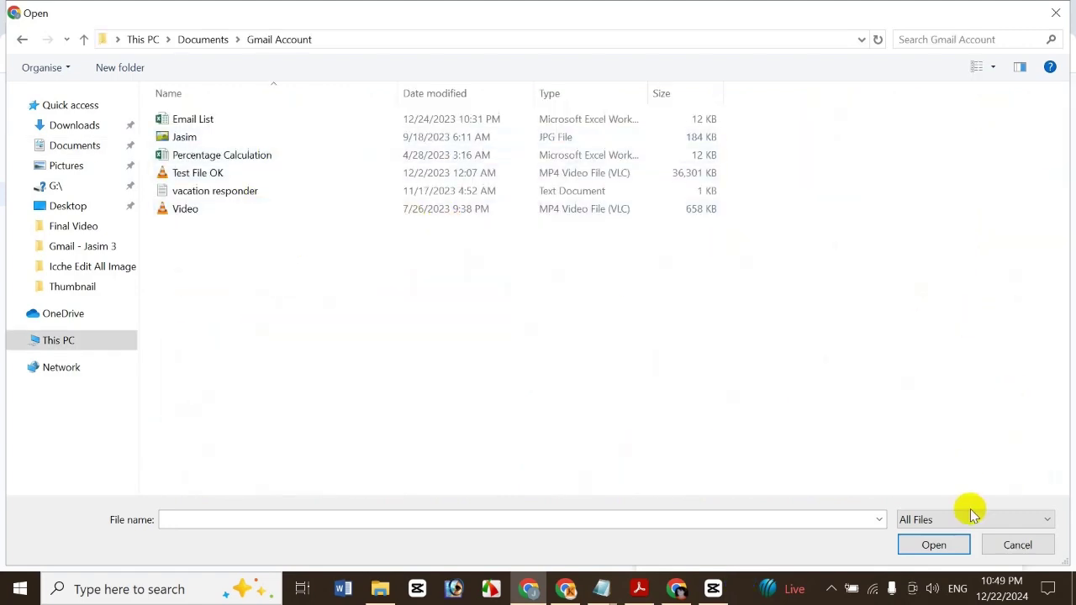
- Display the files of the Gmail Account folder as large icons in the file selection dialog
click(976, 69)
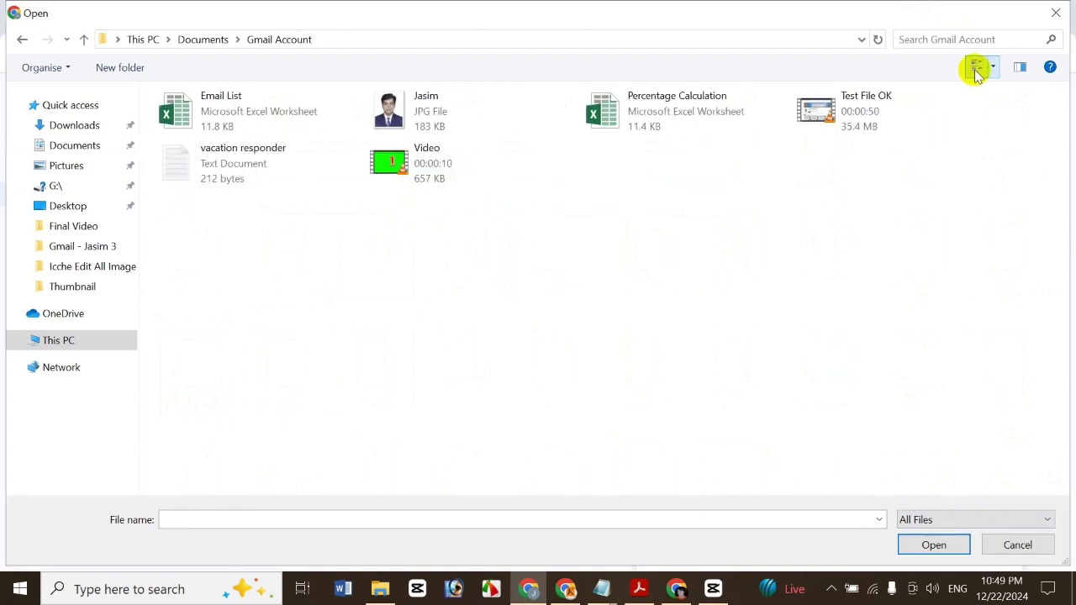
click(977, 68)
click(975, 68)
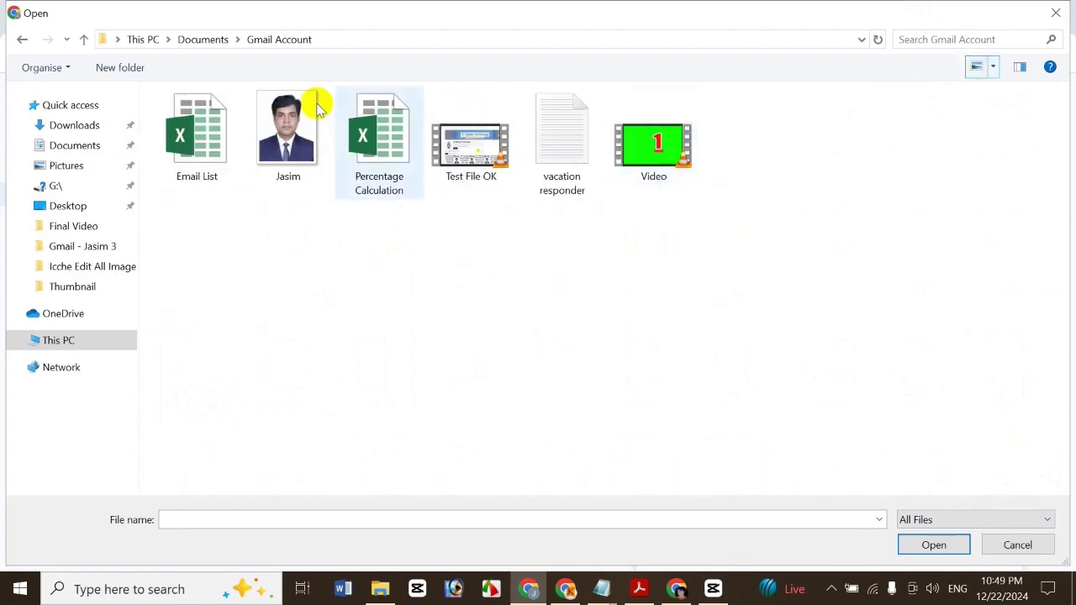
- Upload the Test File OK video from the Gmail Account folder into the message and start sending it
click(451, 142)
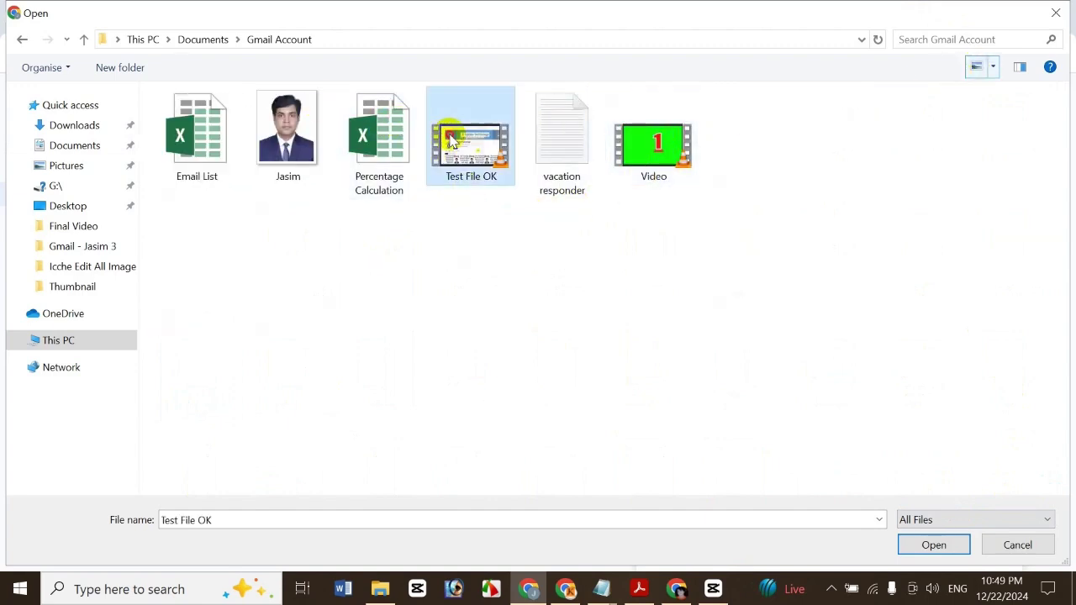
click(939, 545)
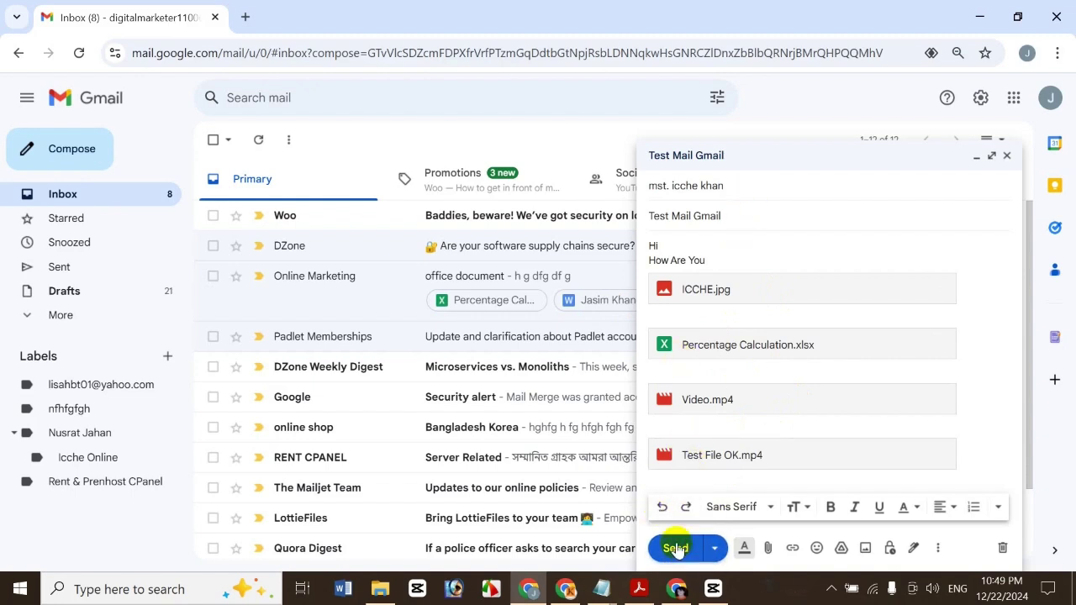
click(675, 555)
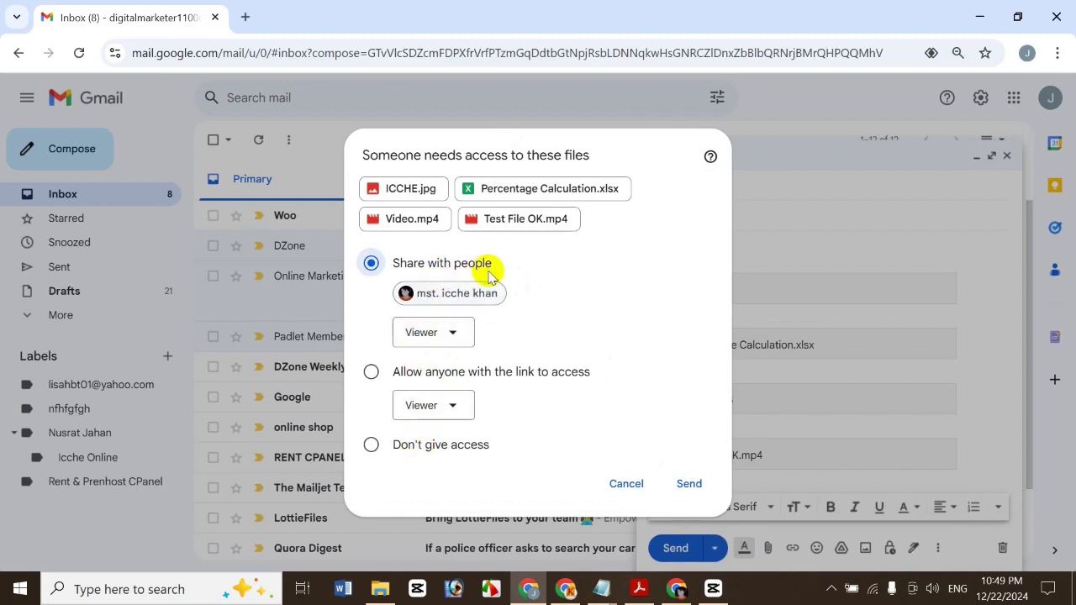
- Examine the file access options: roles for sharing with people, roles for anyone with the link, and giving no access
click(452, 331)
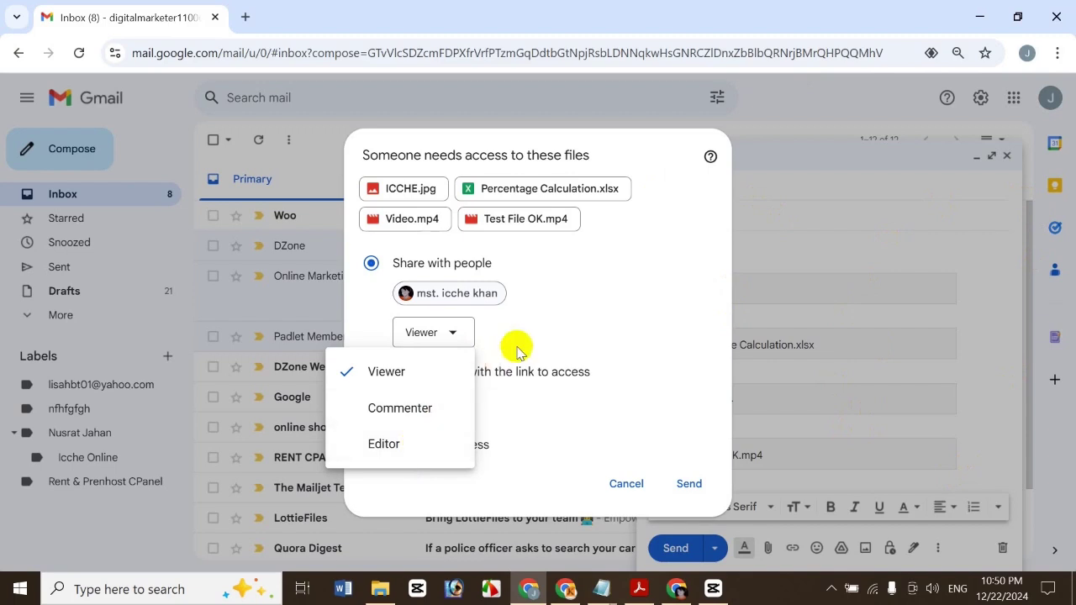
click(533, 312)
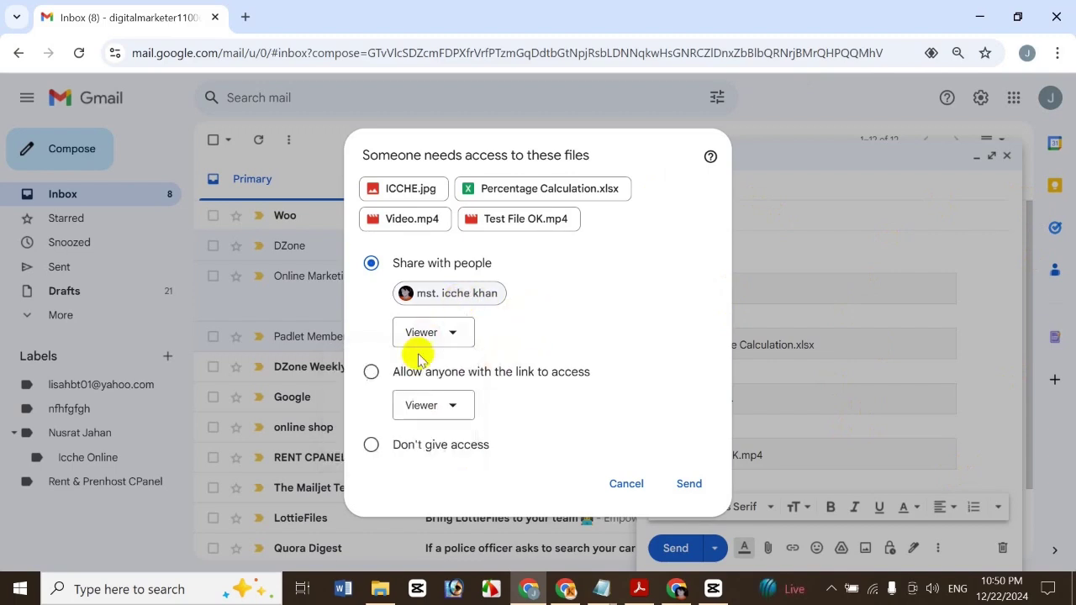
click(370, 372)
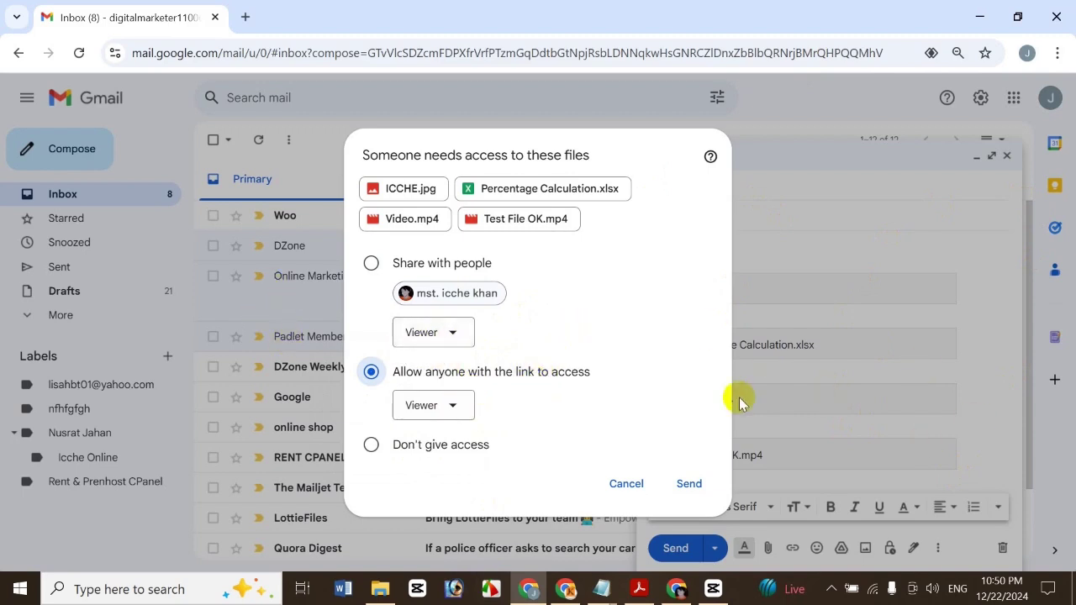
click(437, 407)
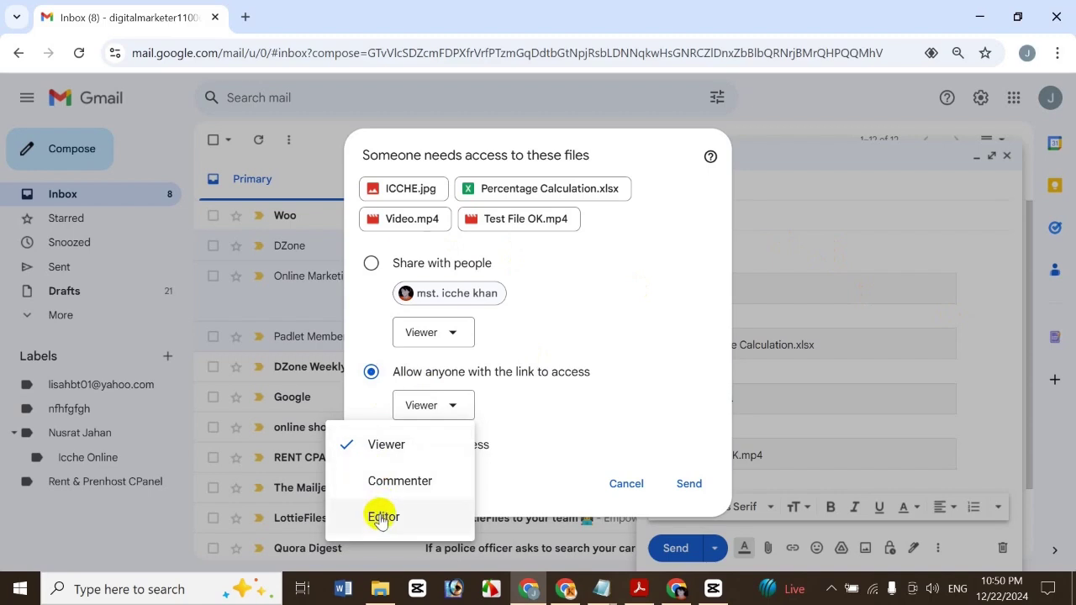
click(560, 389)
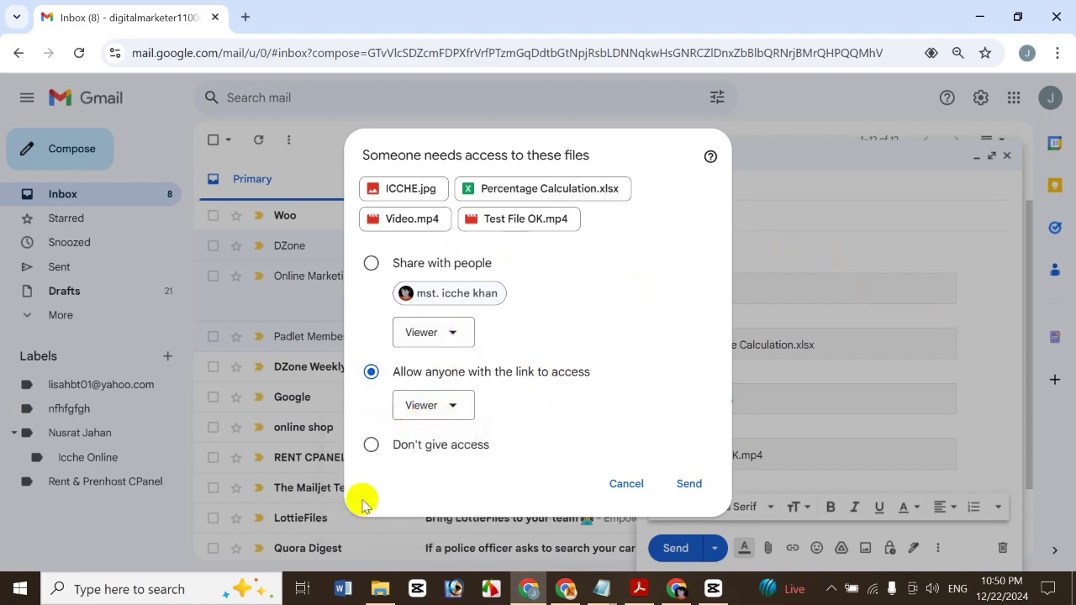
click(370, 447)
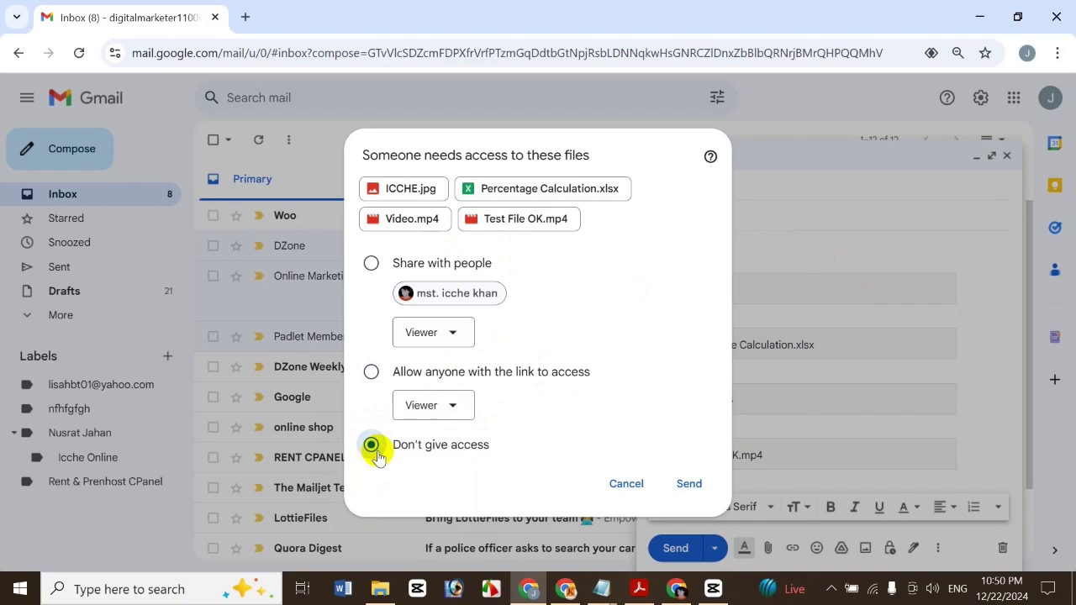
- Share the four files with the recipient as Viewer and send the message
click(370, 266)
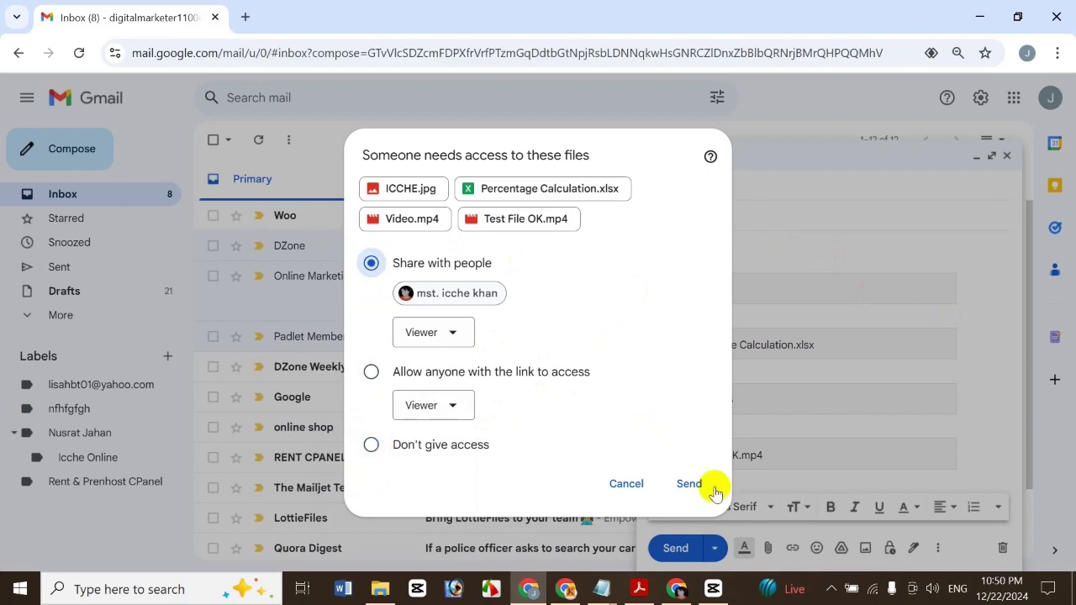
click(689, 486)
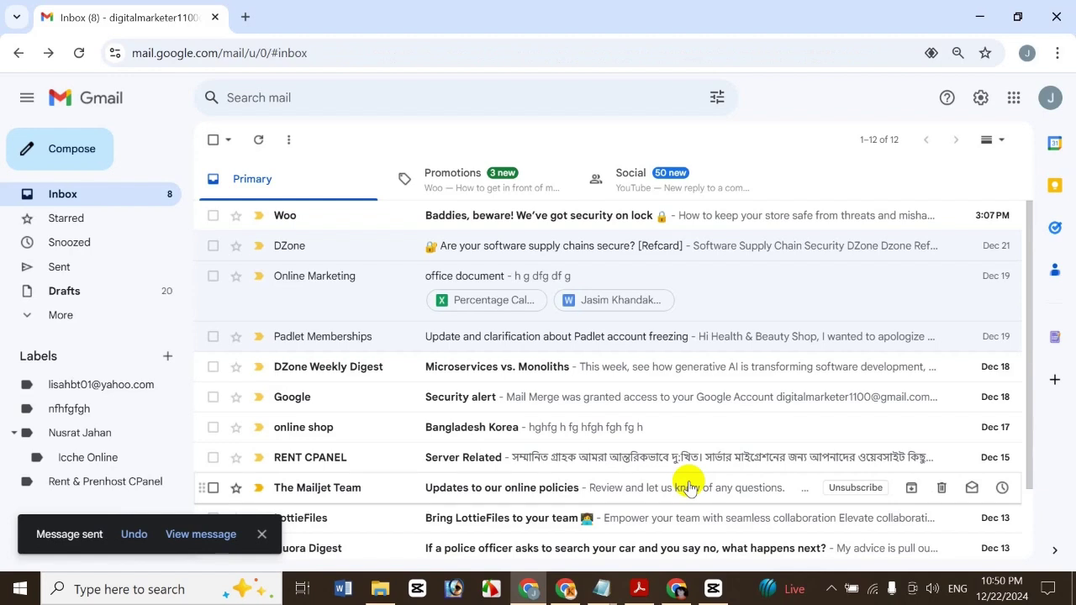
- Switch to the recipient's Chrome window, reopen the Gmail inbox and open the received Test Mail Gmail message
click(675, 591)
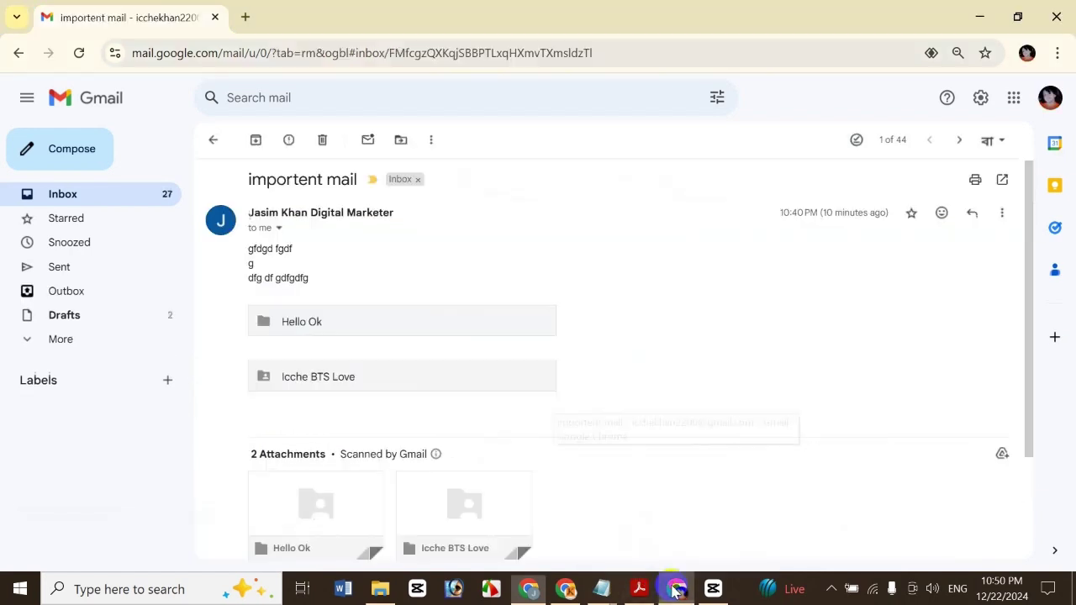
click(255, 16)
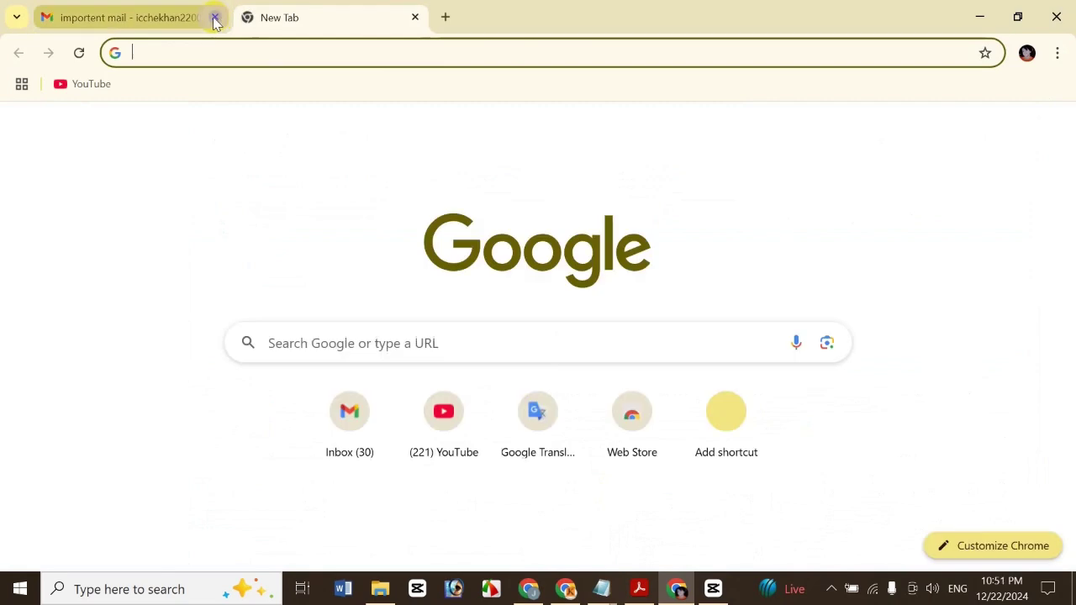
click(870, 128)
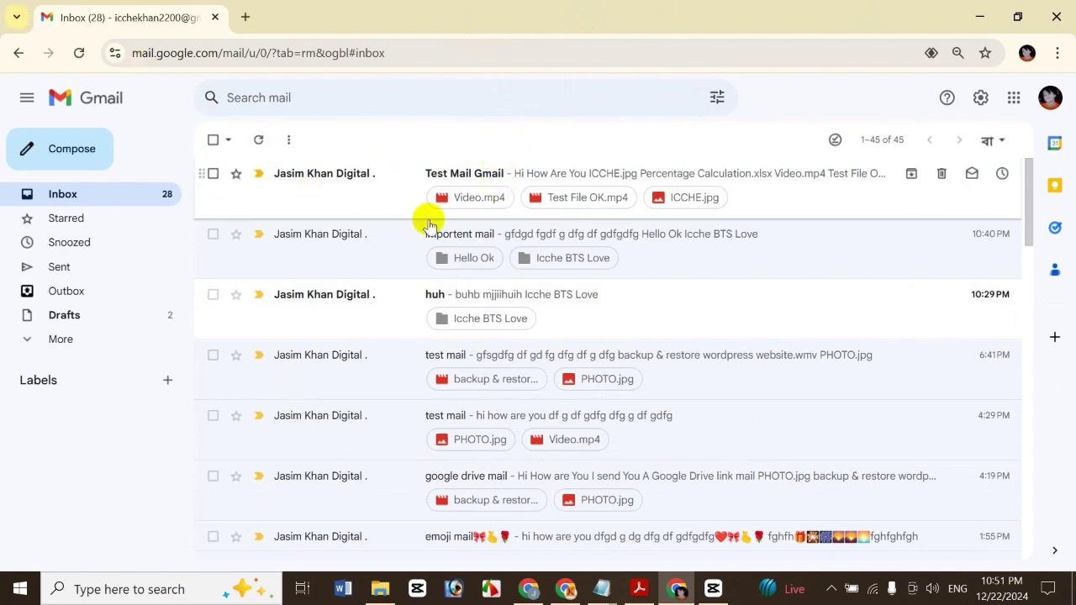
click(401, 179)
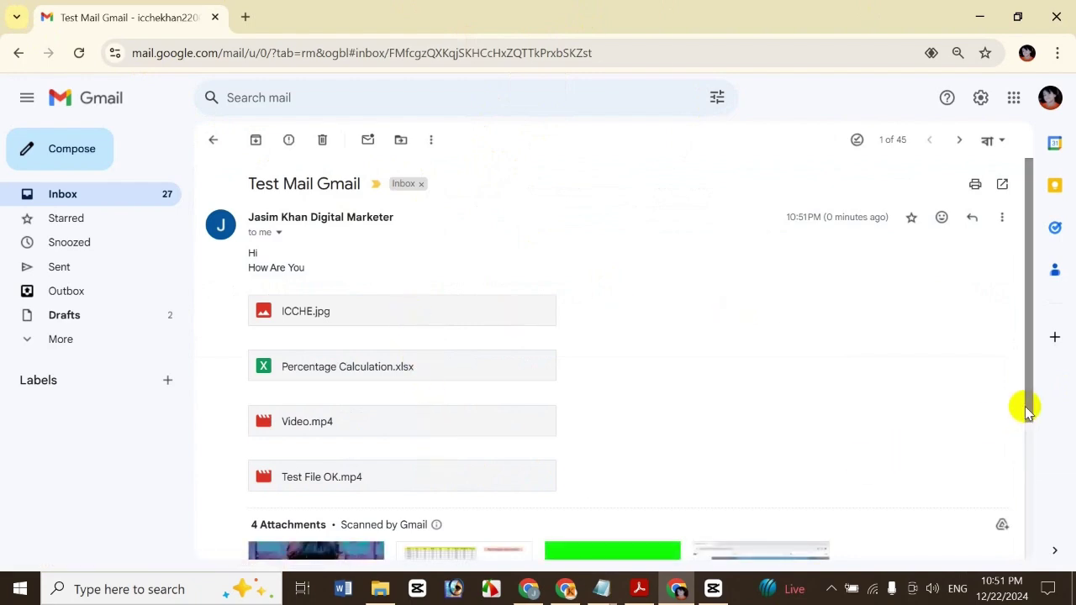
- Download the received ICCHE.jpg, Percentage Calculation.xlsx, Video.mp4 and Test File OK.mp4 attachments from the message
scroll(1018, 465, down, 2)
scroll(1017, 465, down, 2)
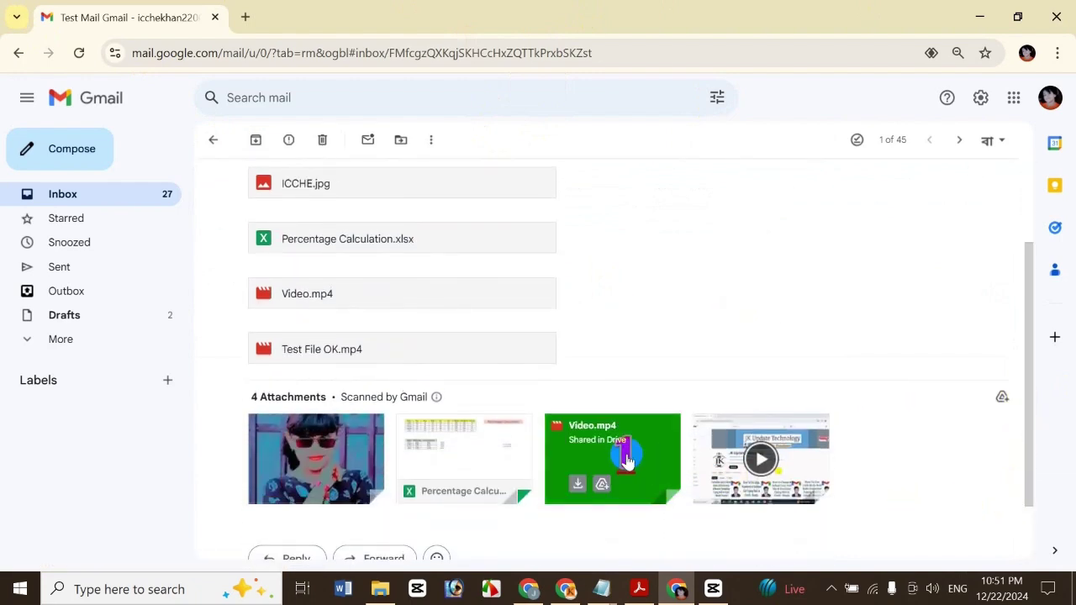
mouse_move(324, 458)
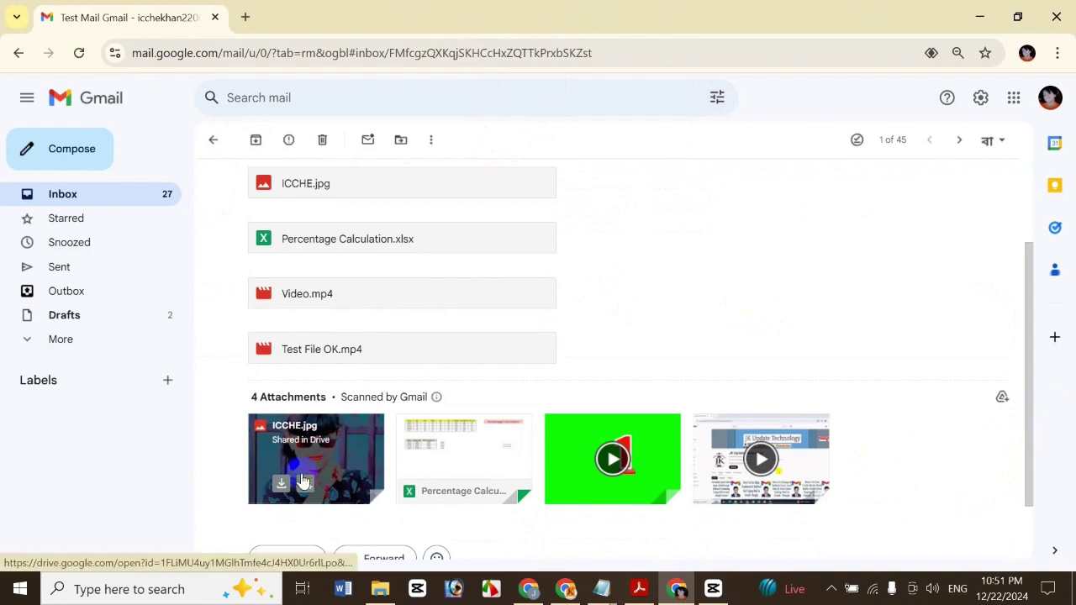
mouse_move(430, 485)
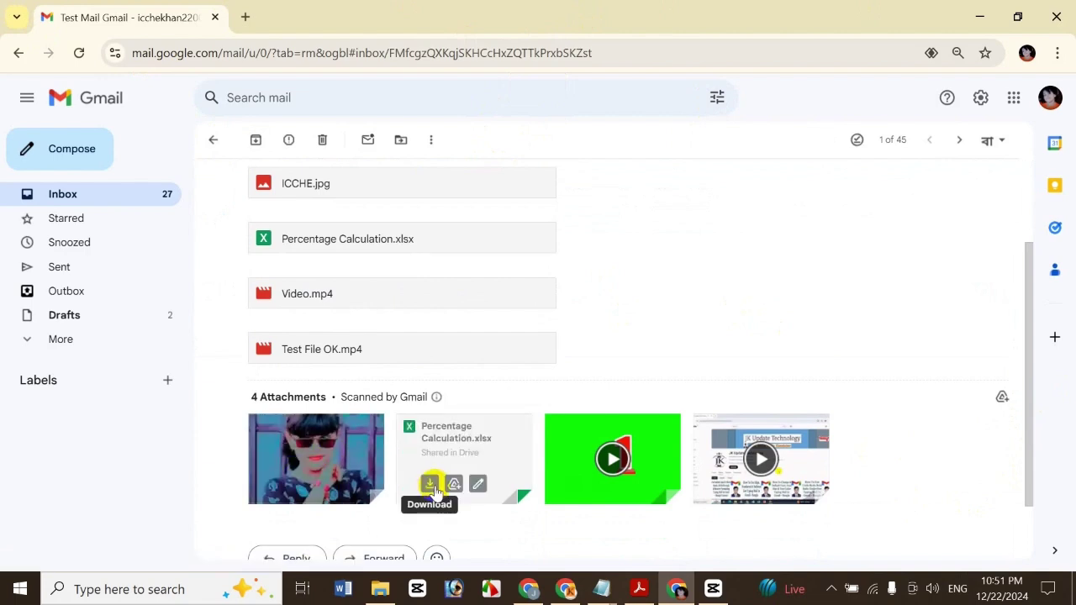
mouse_move(284, 485)
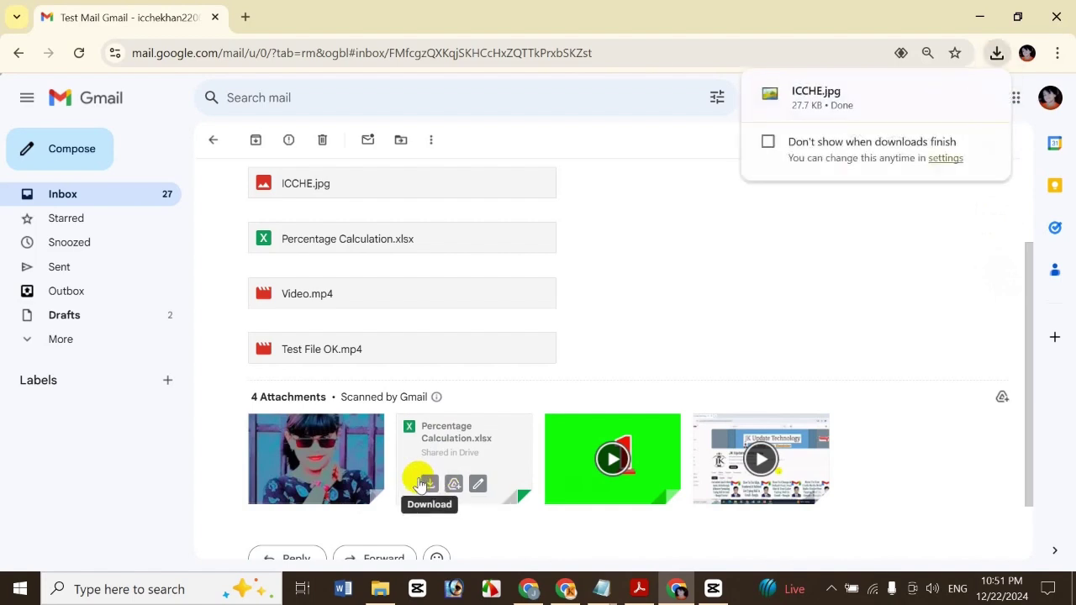
click(425, 483)
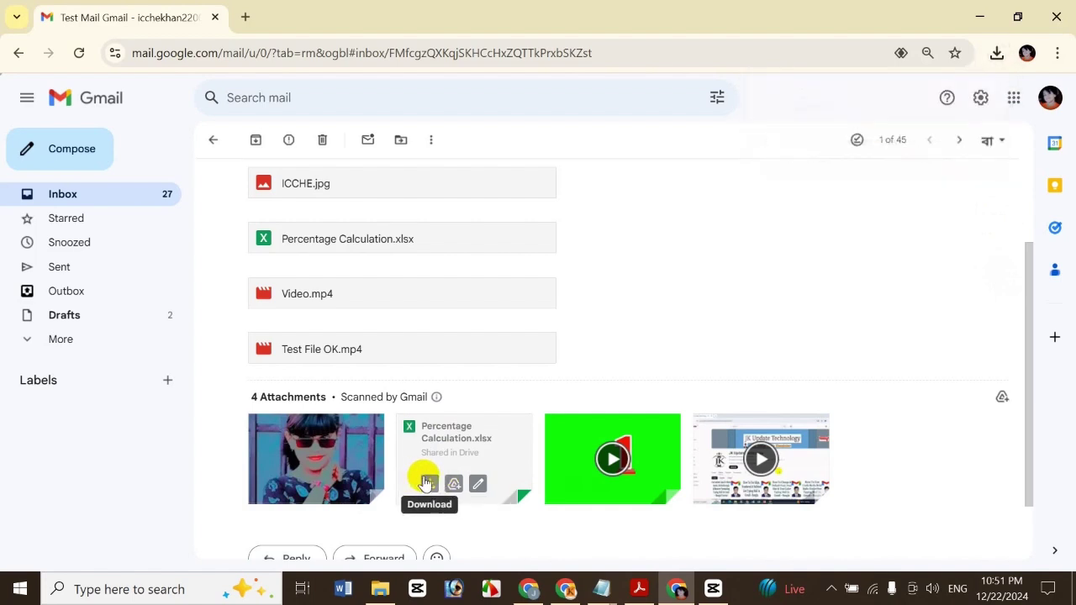
click(577, 485)
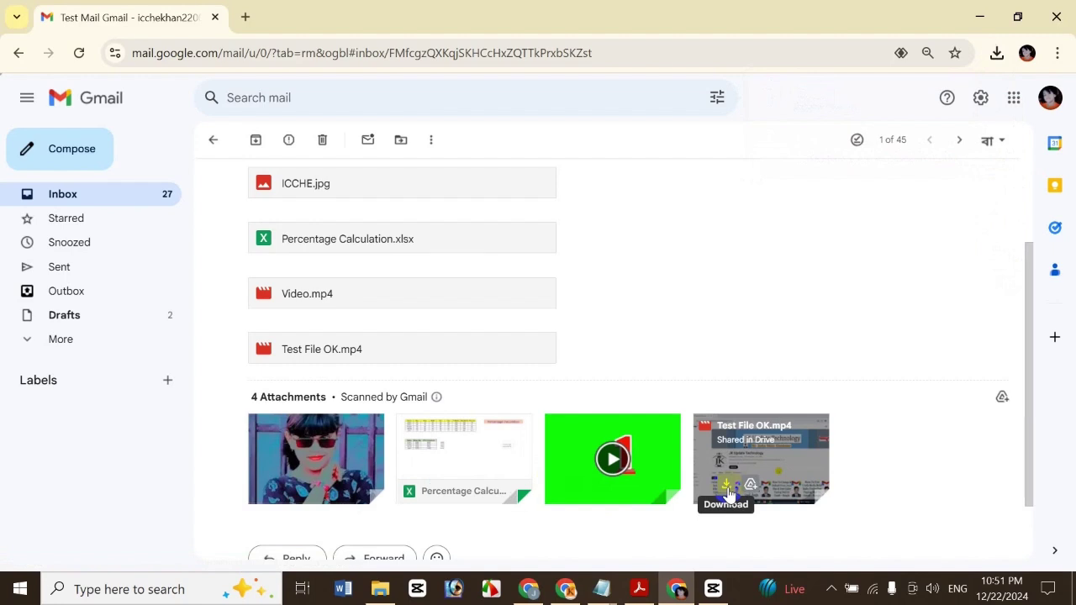
click(727, 486)
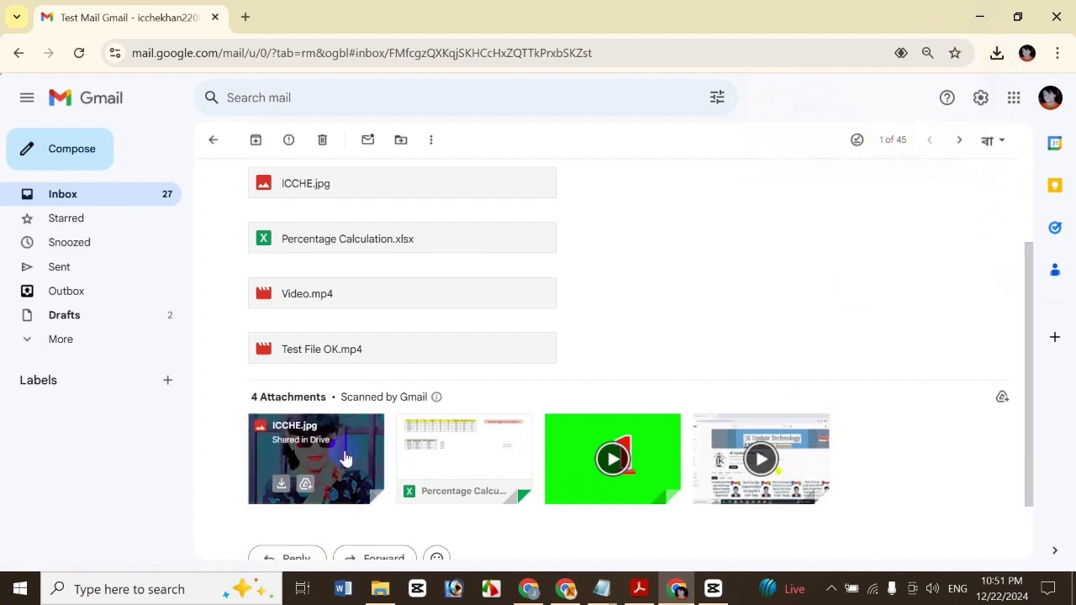
- Delete the ICCHE, Percentage Calculation and Video files from the Downloads folder in File Explorer, and return to the received message
click(381, 588)
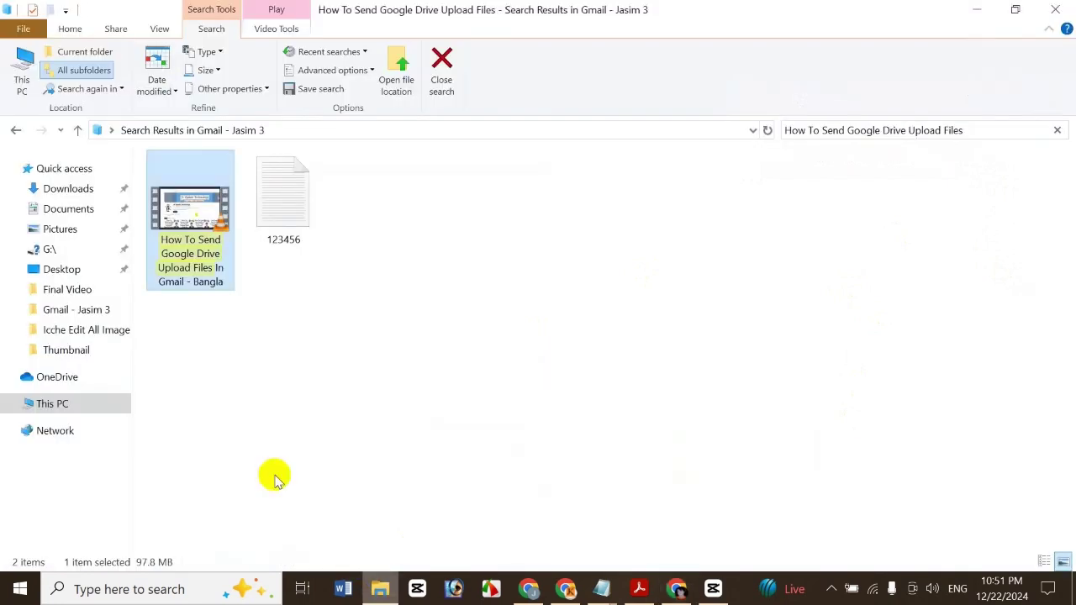
click(71, 183)
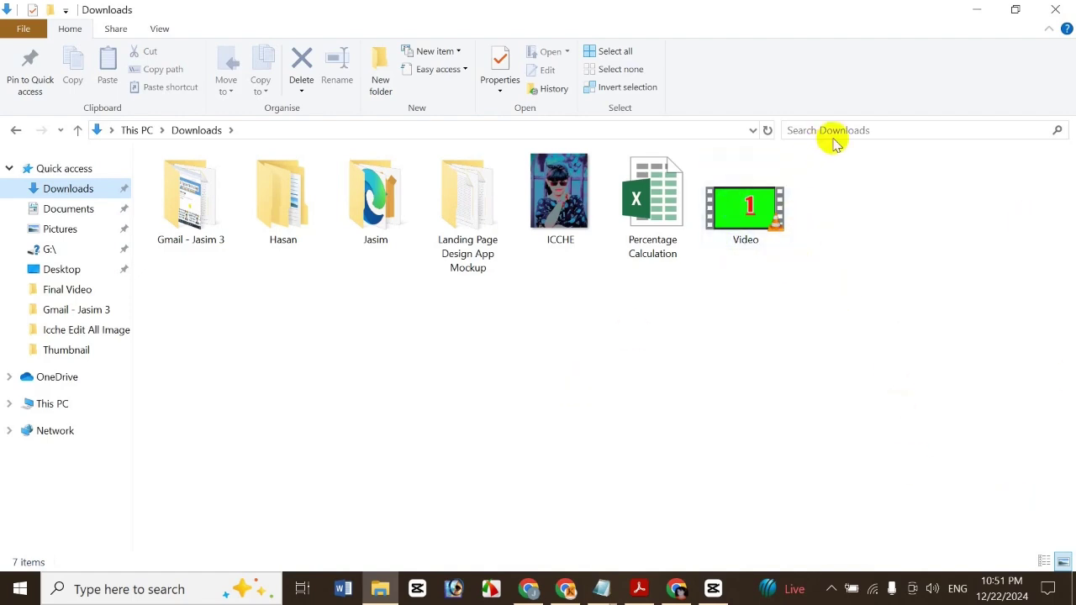
drag(837, 207, 585, 182)
key(Delete)
key(Escape)
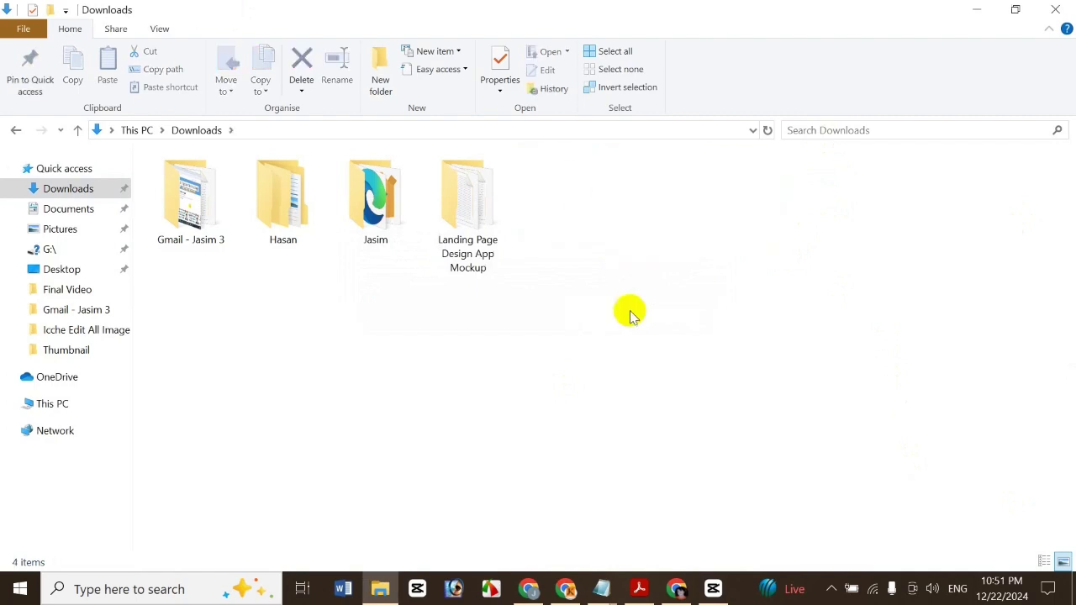
click(679, 590)
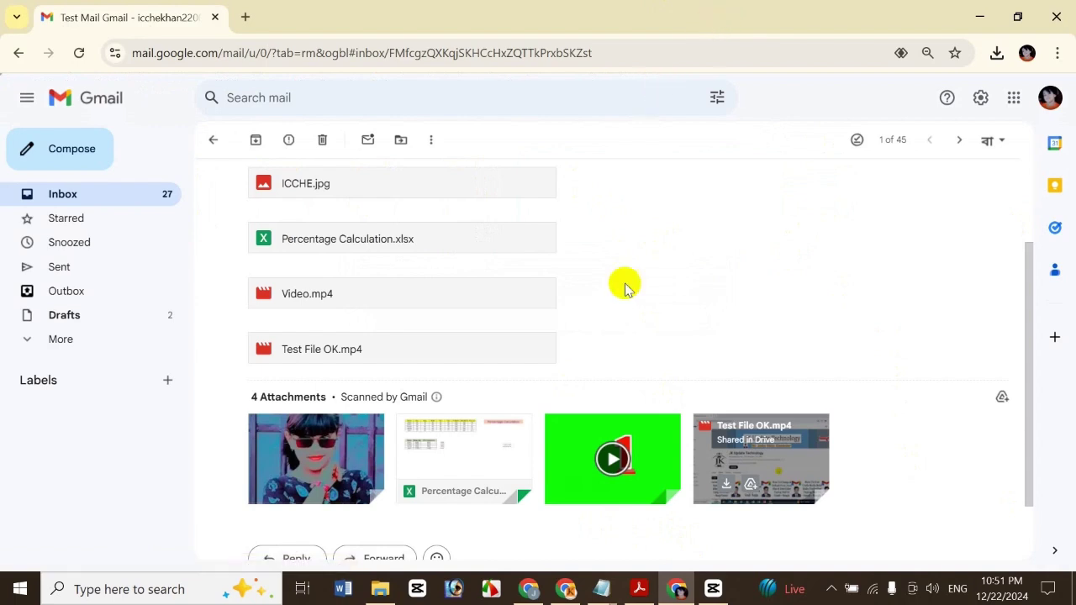
- Minimise the PDF title page and open the sender's Gmail inbox from the new browser tab
click(641, 589)
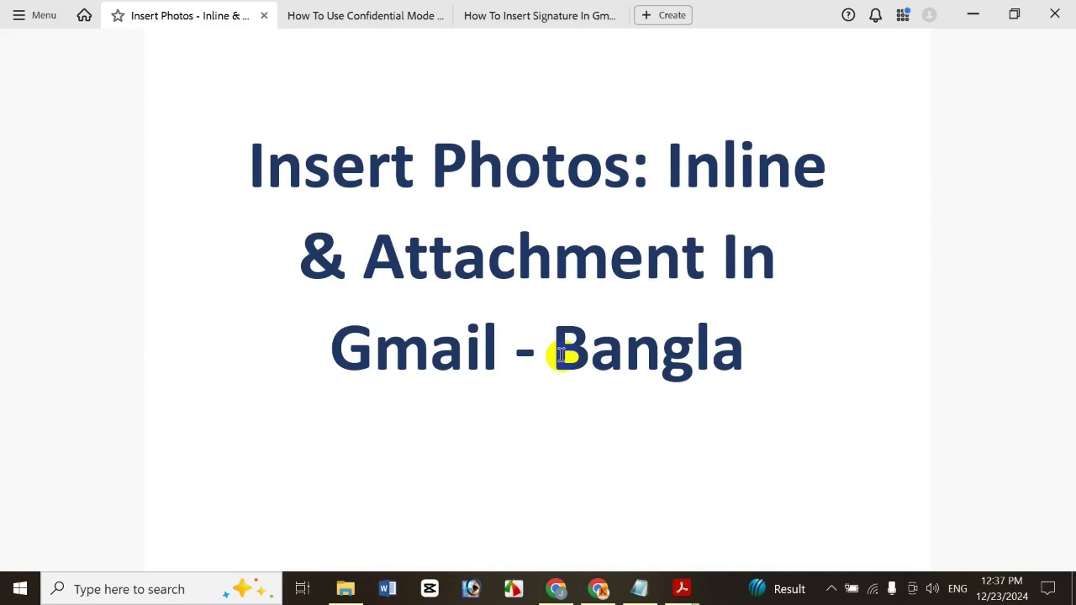
click(974, 15)
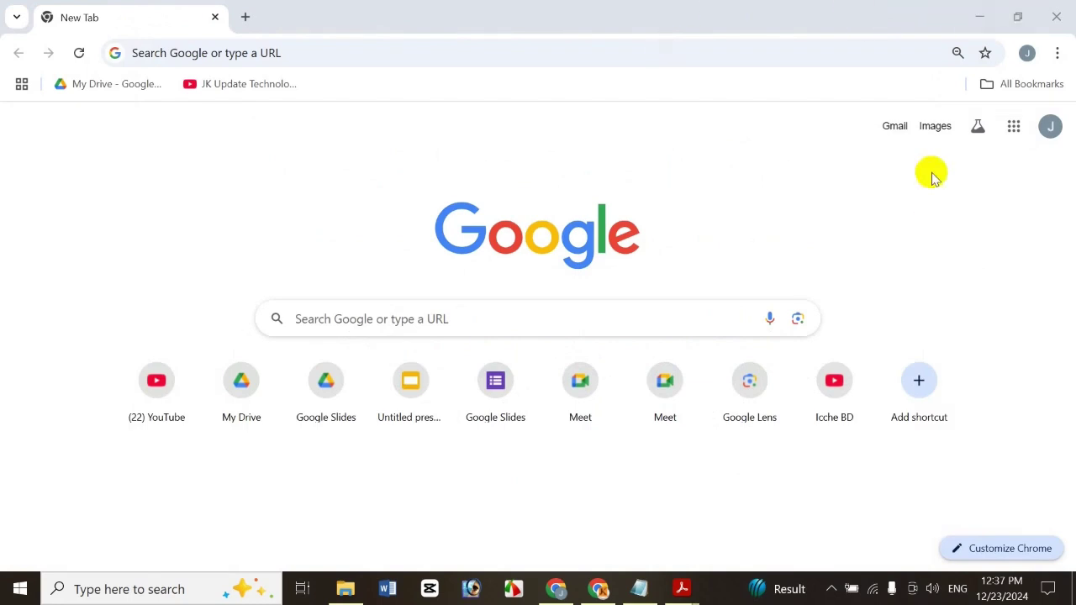
click(1014, 126)
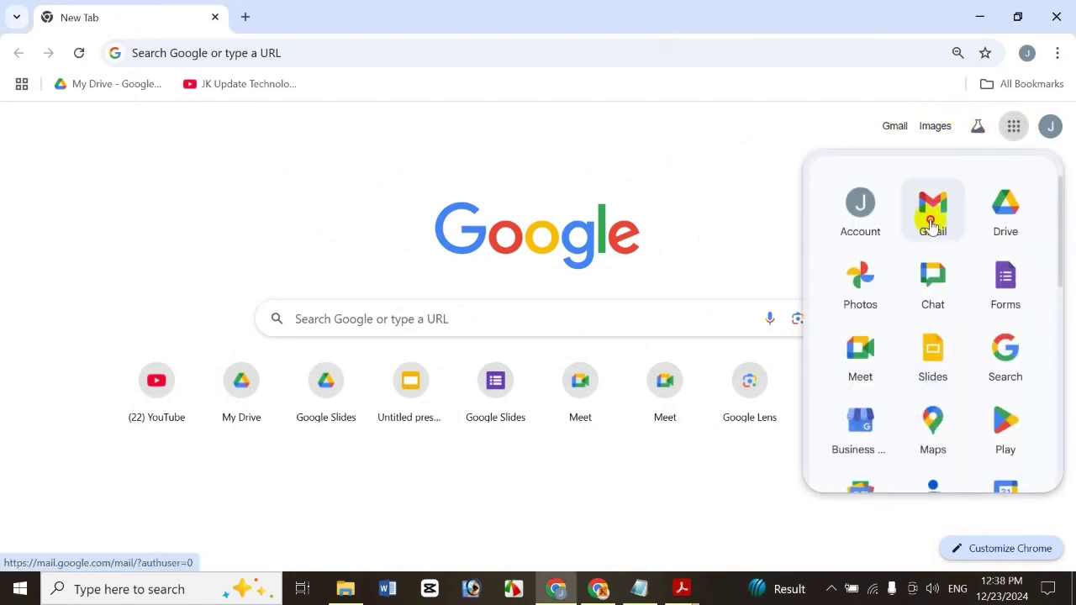
click(931, 224)
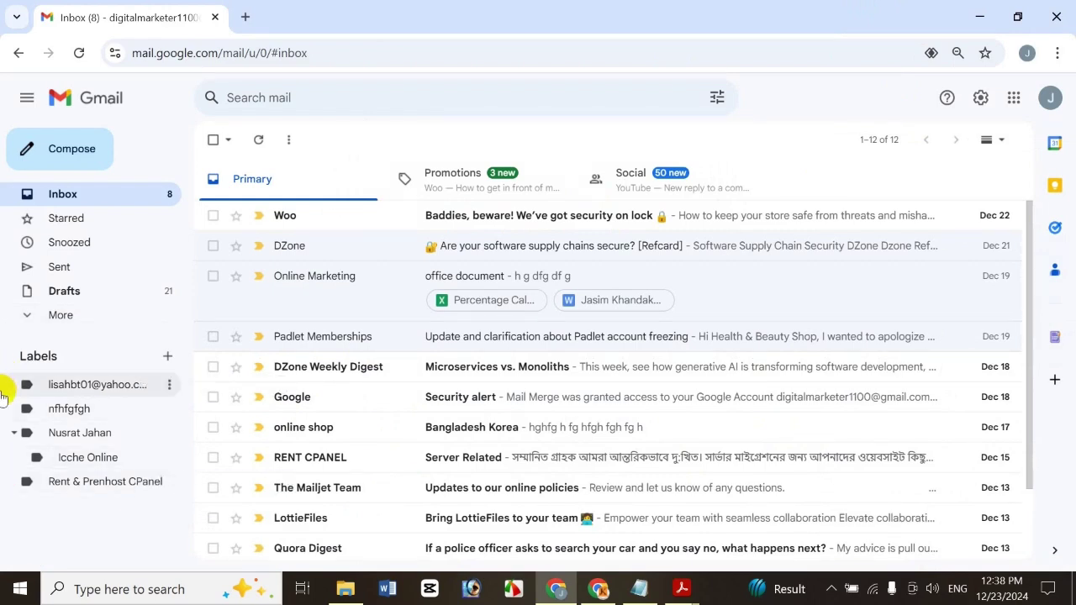
- Start a new message to the same recipient with the subject "test mail" followed by the recipient's given name
click(92, 149)
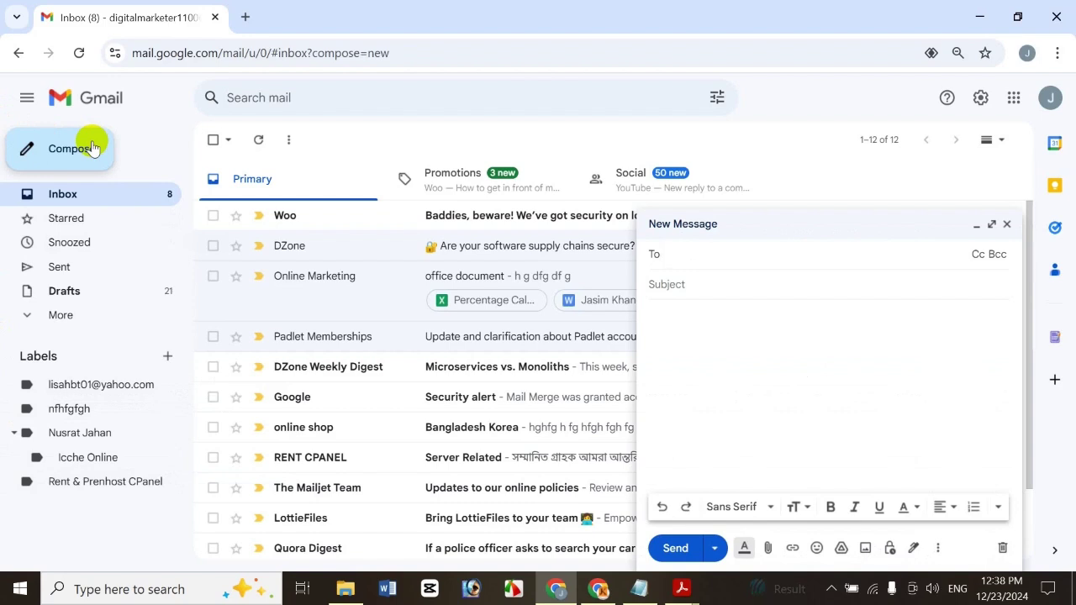
text(m)
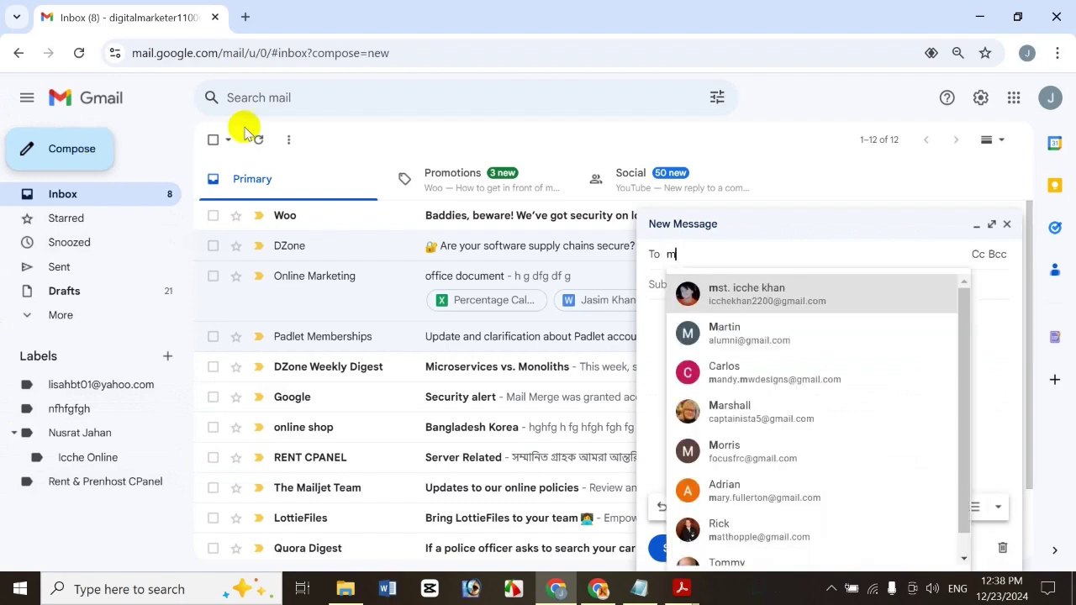
click(704, 292)
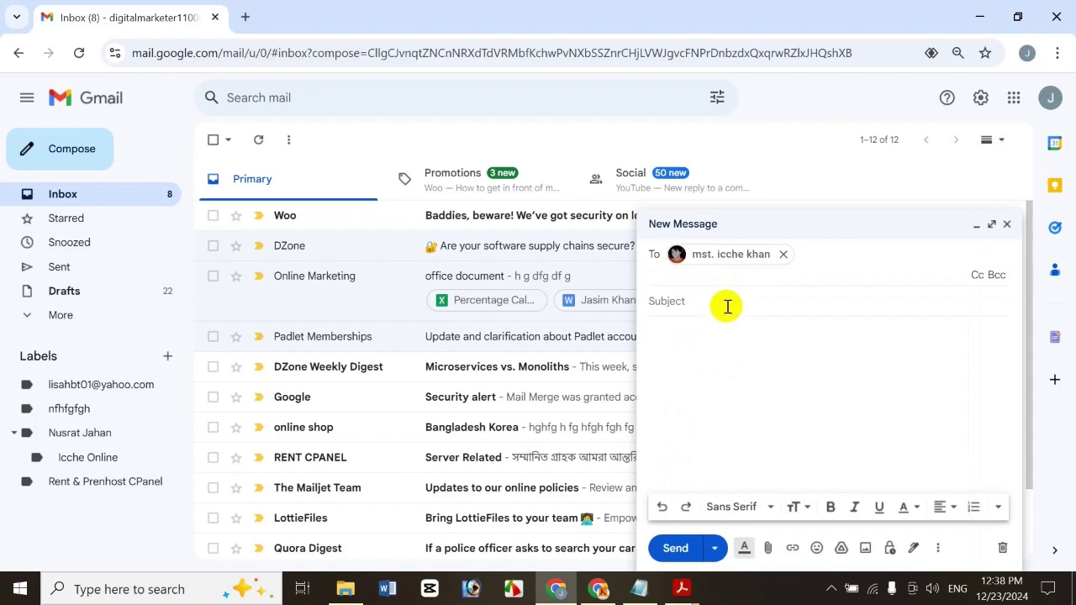
click(725, 305)
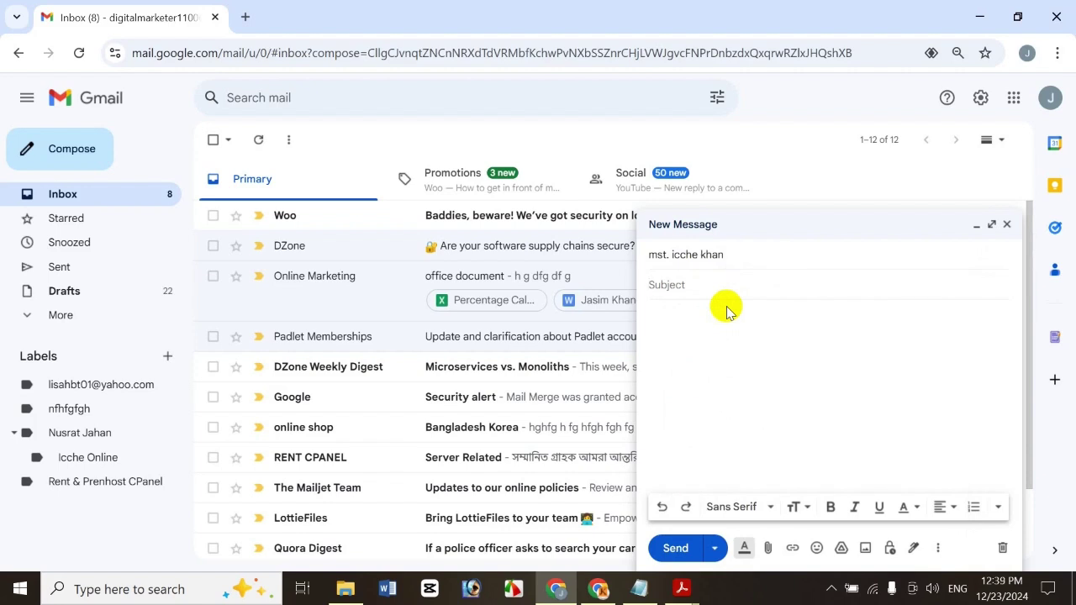
text(test mail icche)
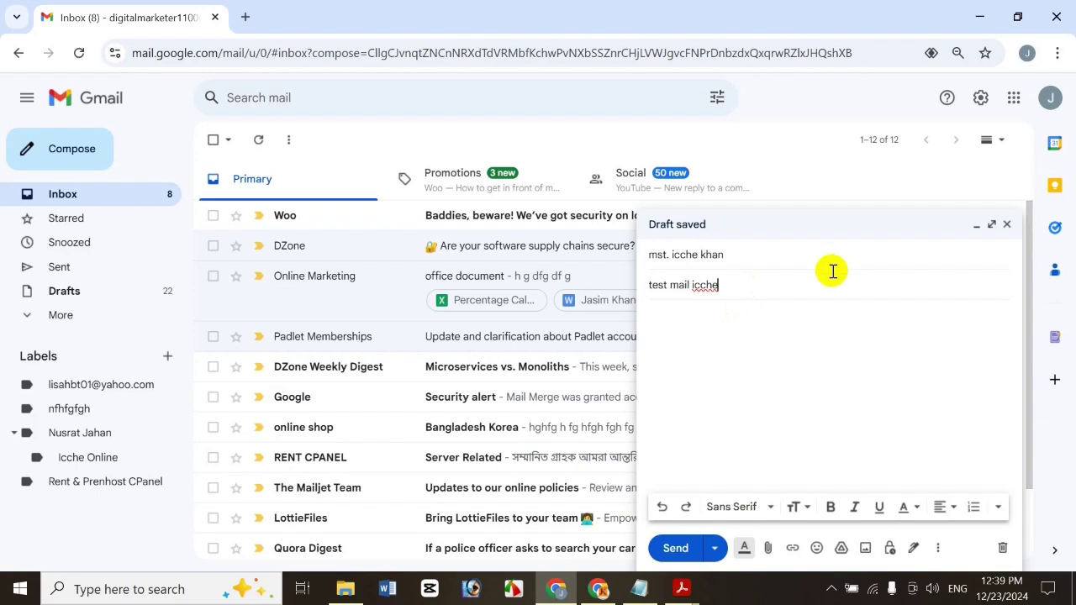
- Write the two-line message body "hg h f ghfgh" and "ghf gh fgh"
click(782, 337)
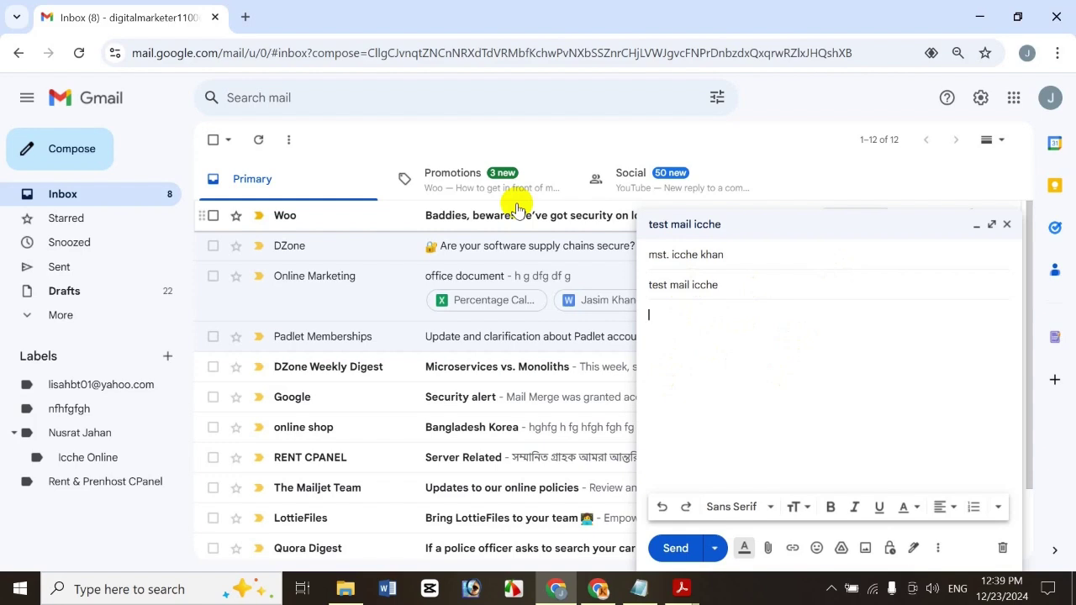
text(hg h f ghfgh)
key(Return)
text(ghf gh fgh)
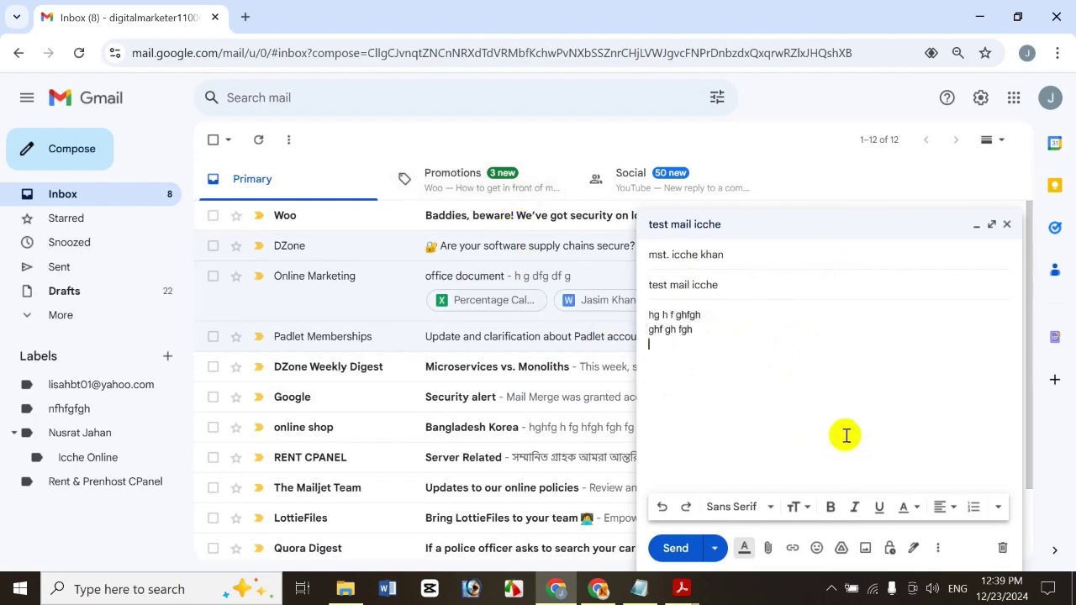
- Insert the Google Photos picture of the dark-haired girl with glowing cat ears inline below the message text
click(867, 549)
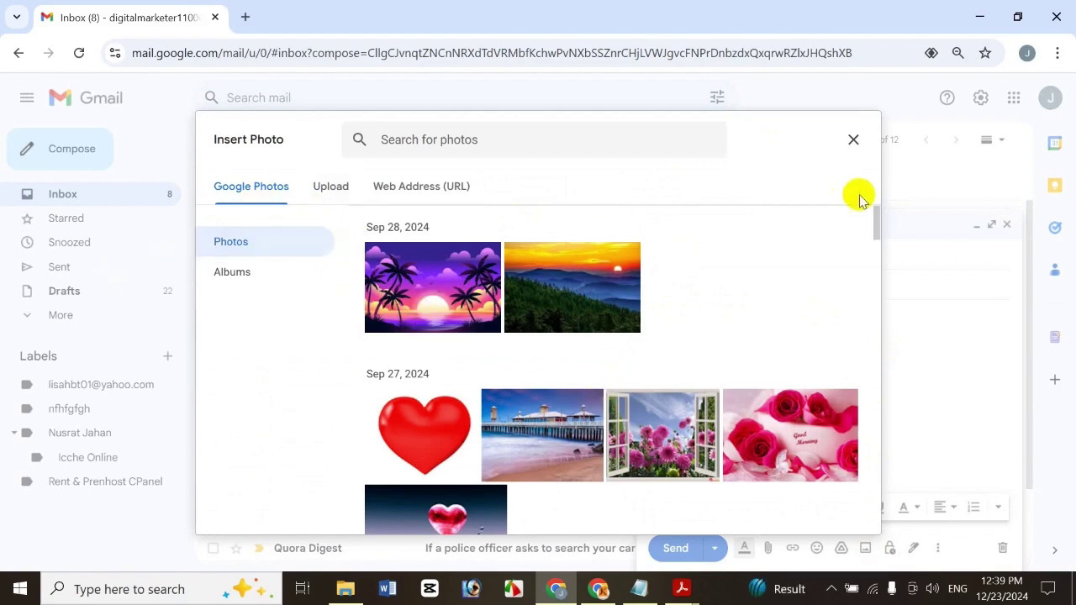
drag(878, 217, 873, 290)
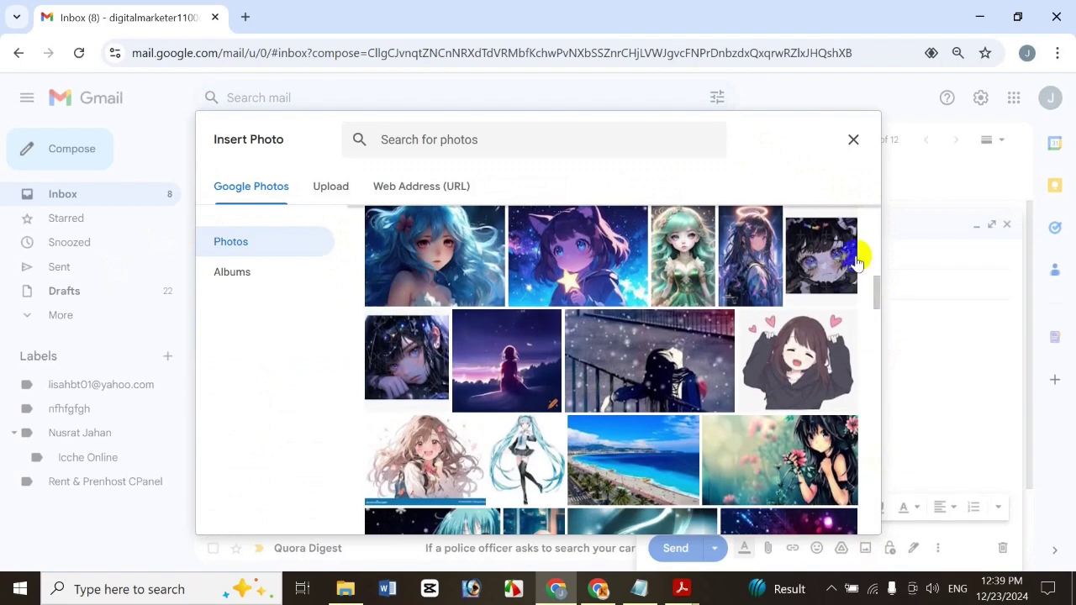
click(884, 316)
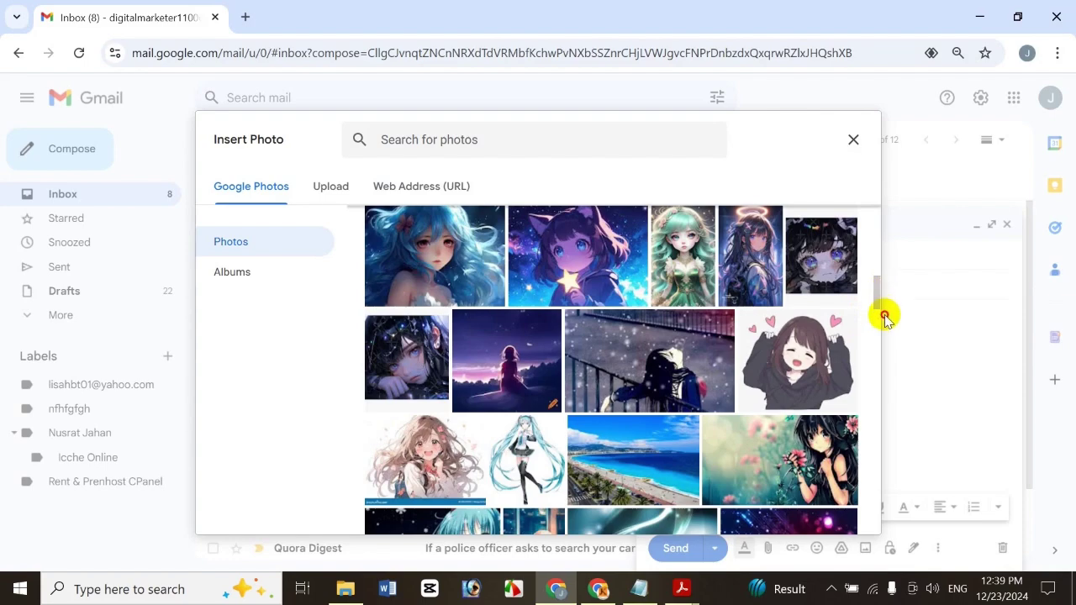
drag(884, 315, 856, 381)
click(629, 401)
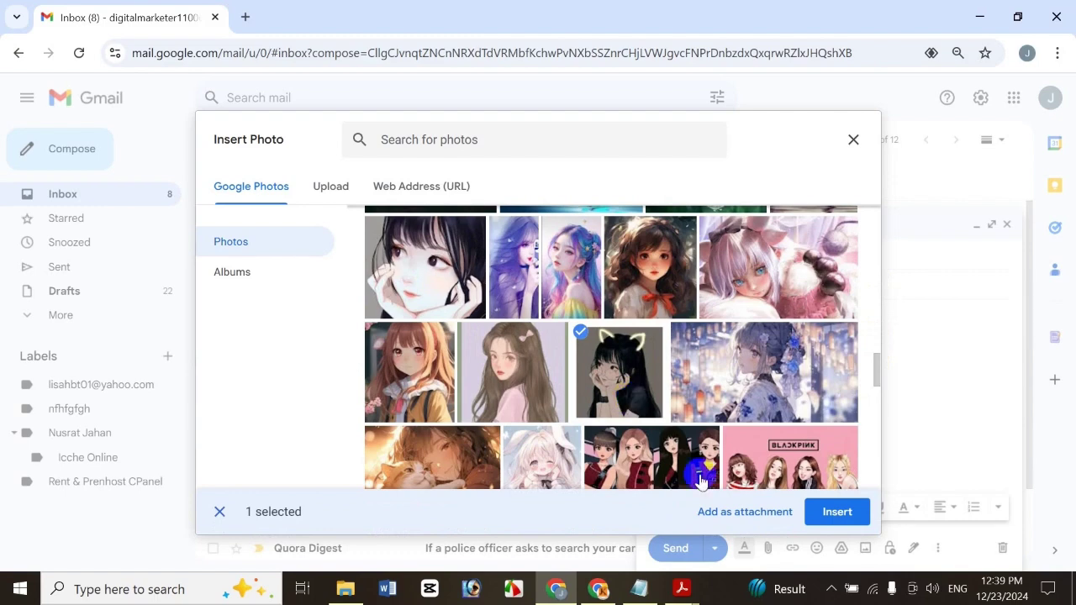
click(821, 514)
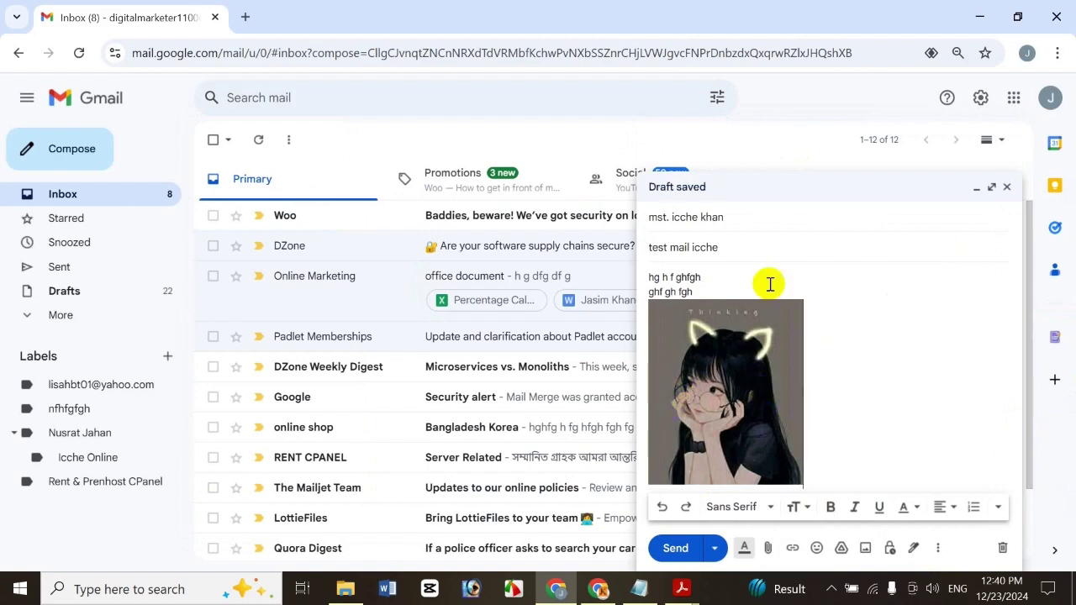
- Shrink the inline cat-ears photo proportionally to about two thirds of its inserted size
click(699, 403)
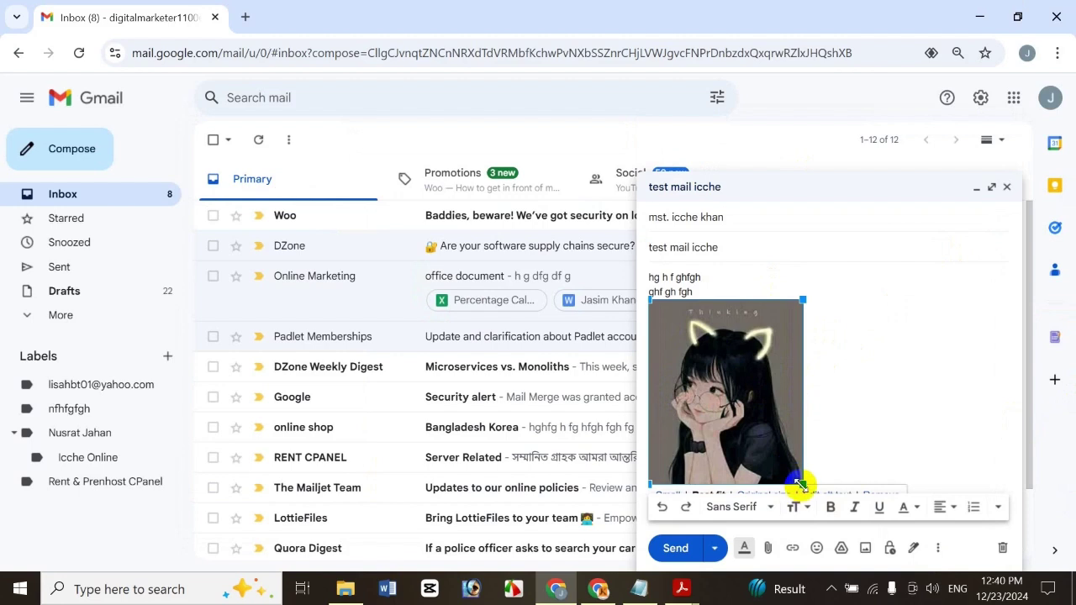
drag(800, 486, 748, 435)
click(740, 446)
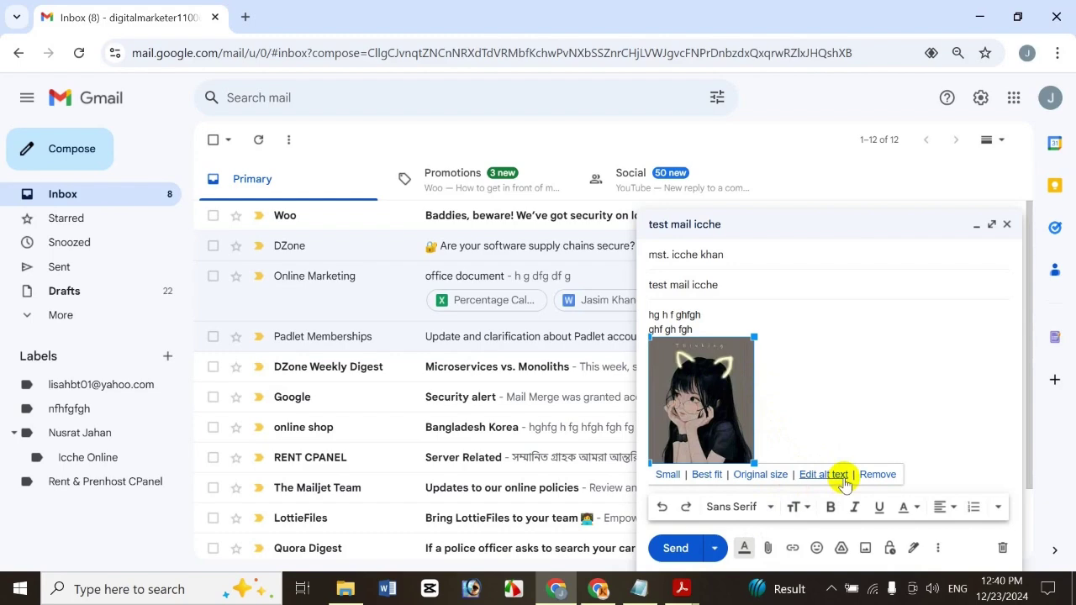
- Replace the inline photo's alt text with the recipient's given name followed by "Army", and deselect the photo
click(845, 485)
click(841, 475)
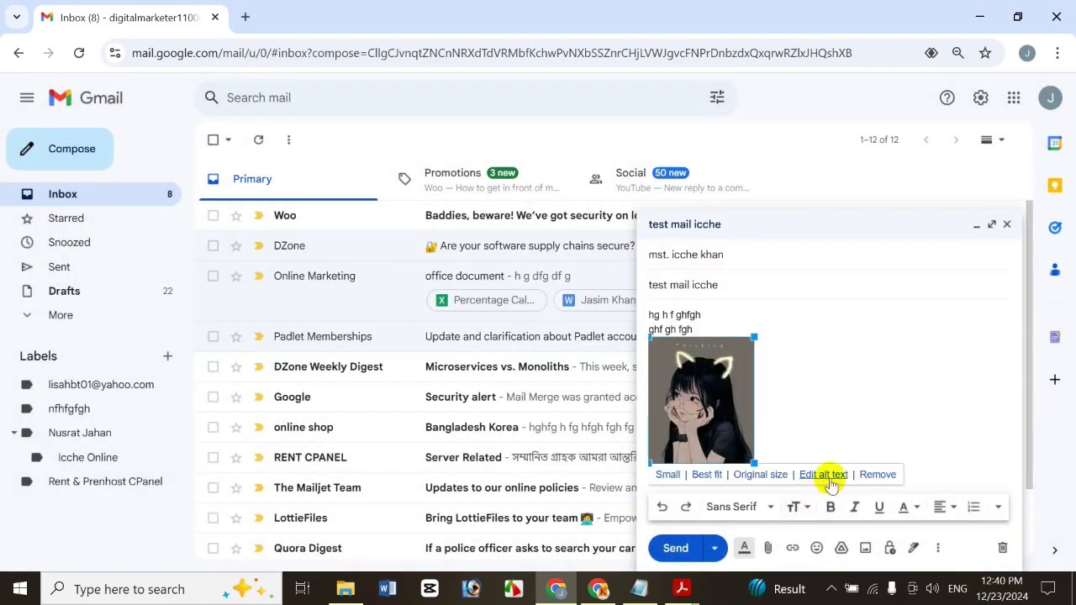
click(831, 478)
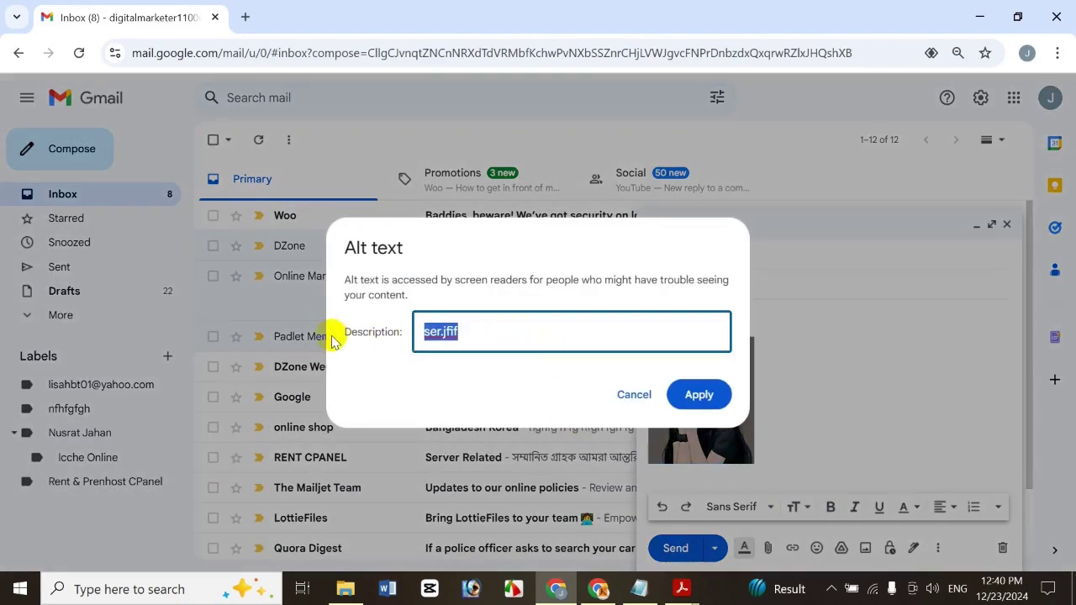
key(BackSpace)
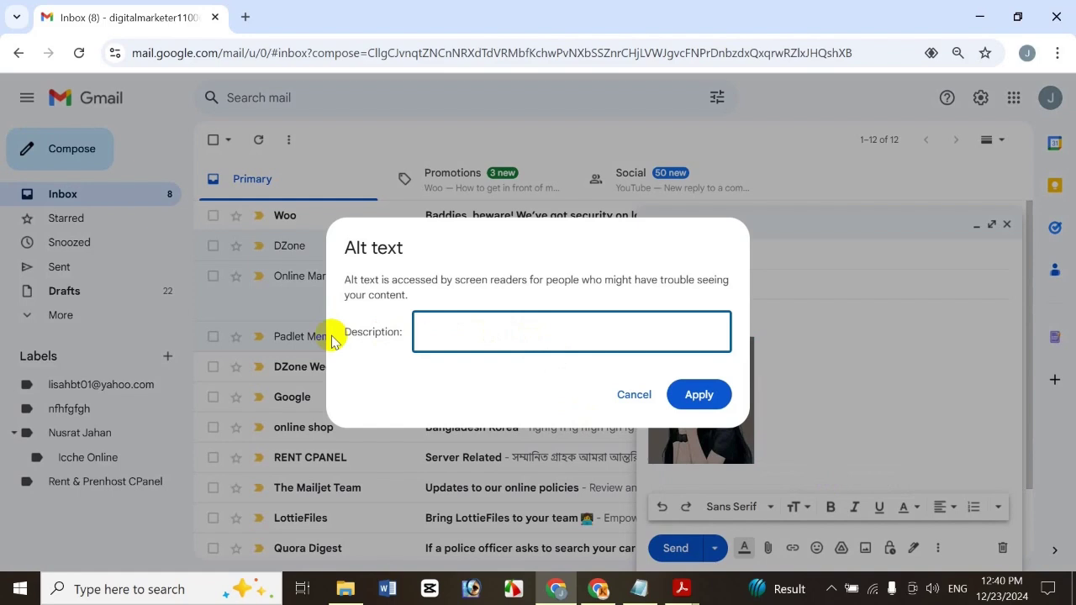
text(Icche Army)
click(719, 395)
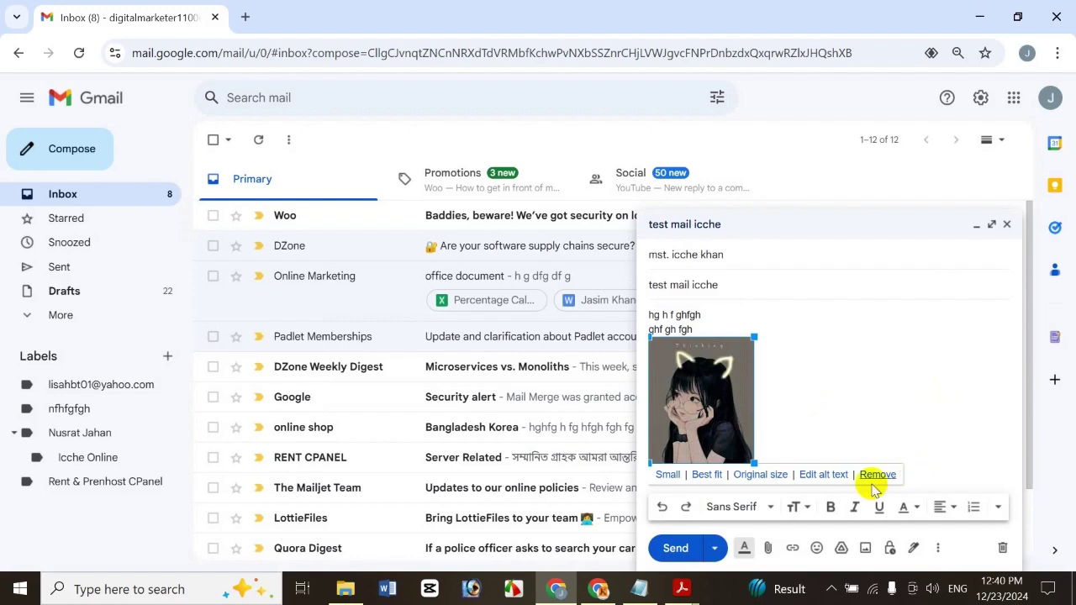
click(742, 477)
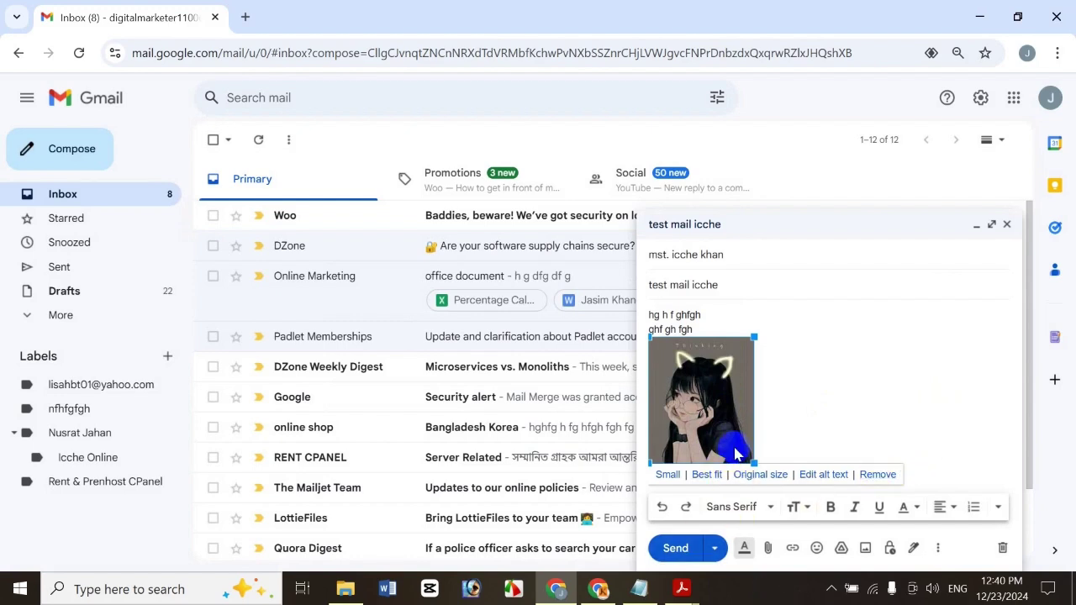
click(815, 404)
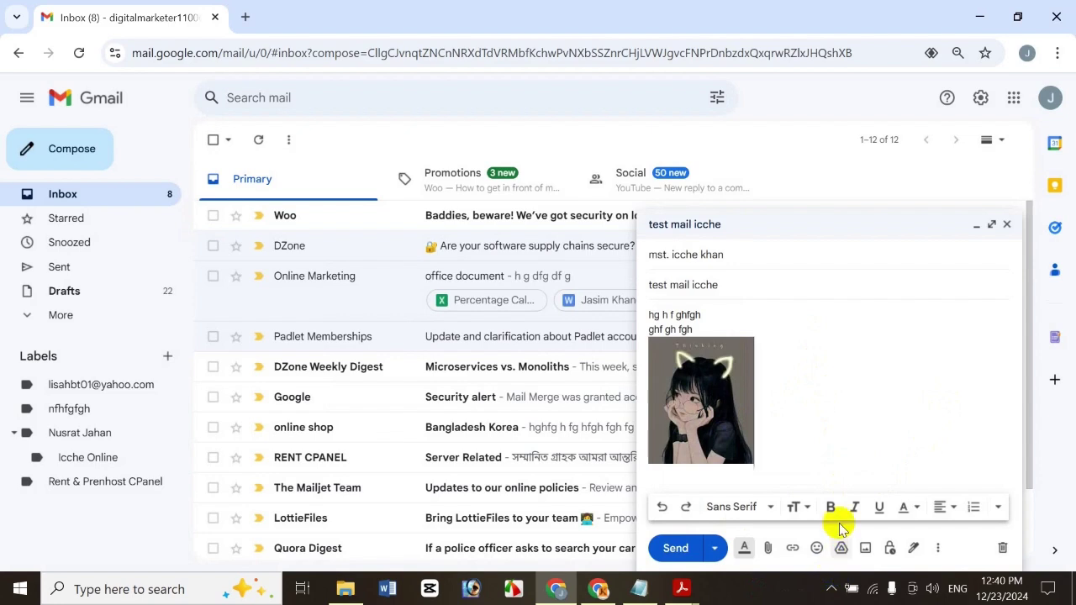
- Remove the inline cat-ears photo from the message body and undo the removal
click(718, 381)
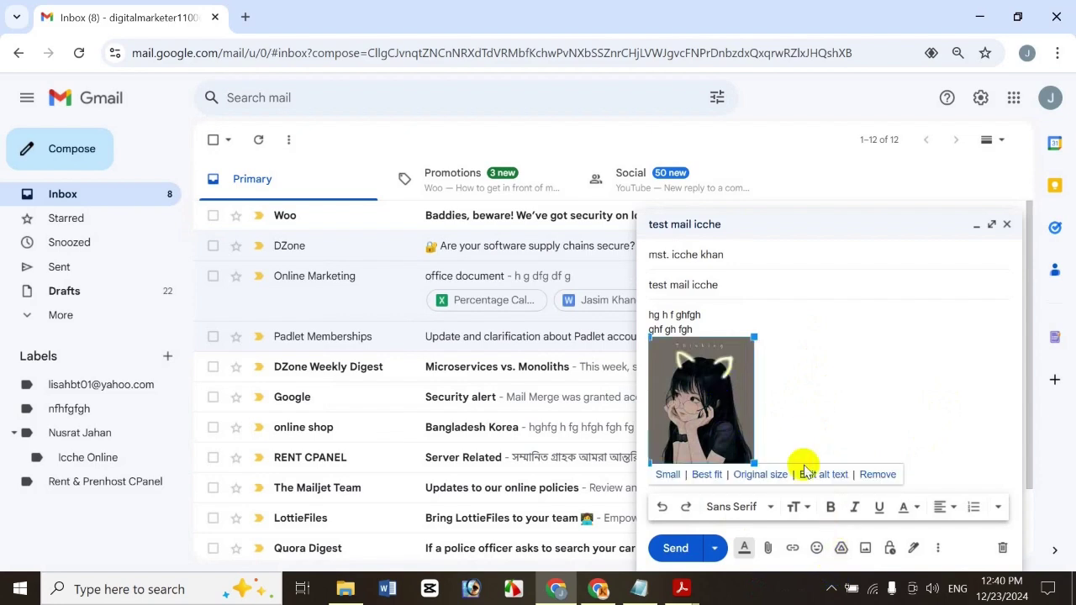
click(879, 473)
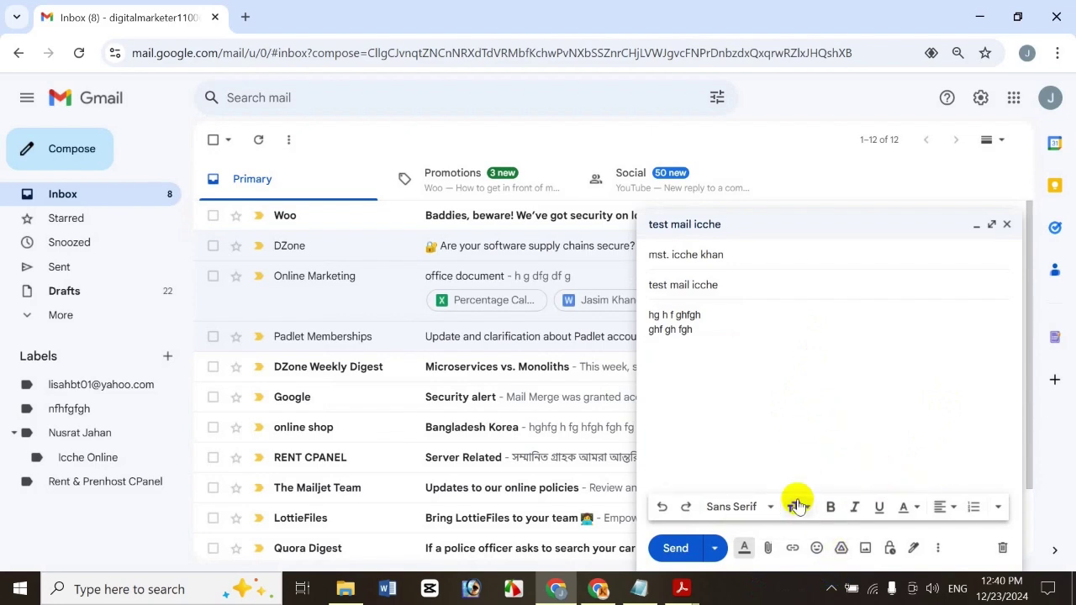
key(ctrl+z)
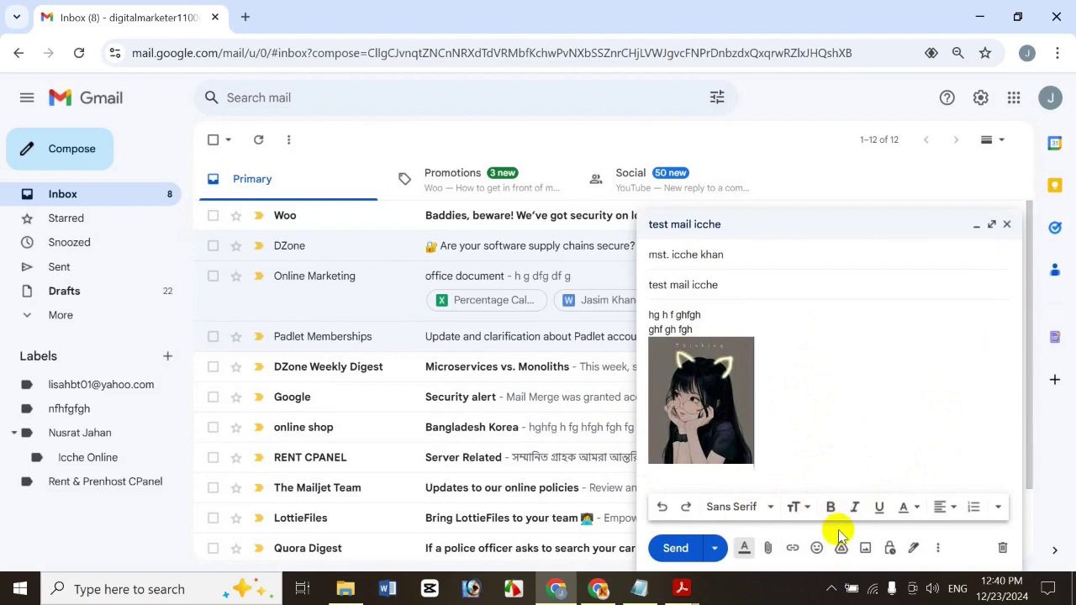
- Add the purple butterfly picture from Google Photos to the message as an attachment
click(866, 548)
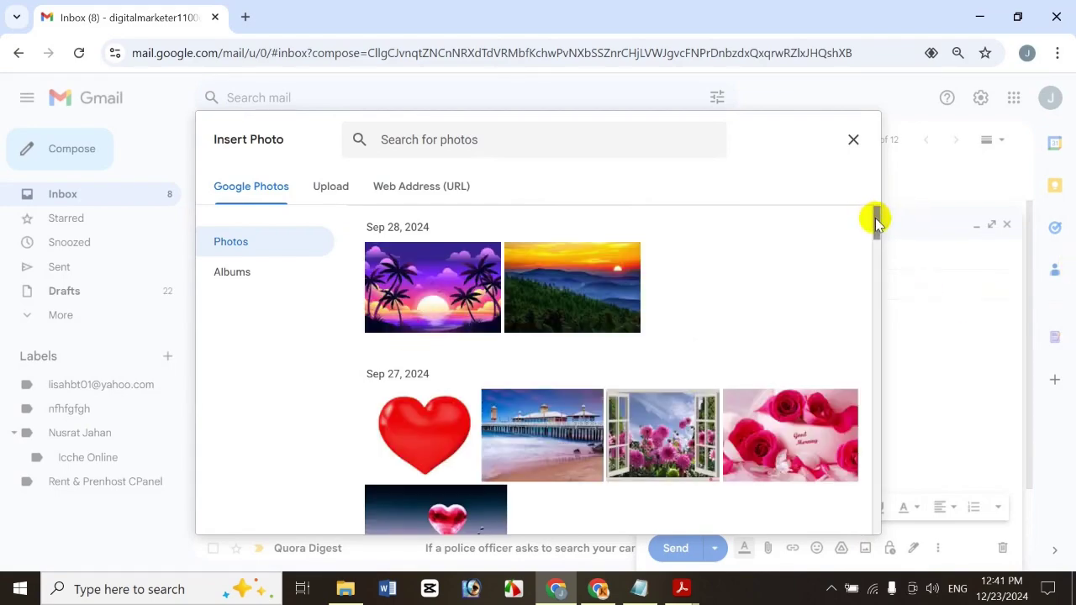
drag(874, 221, 697, 331)
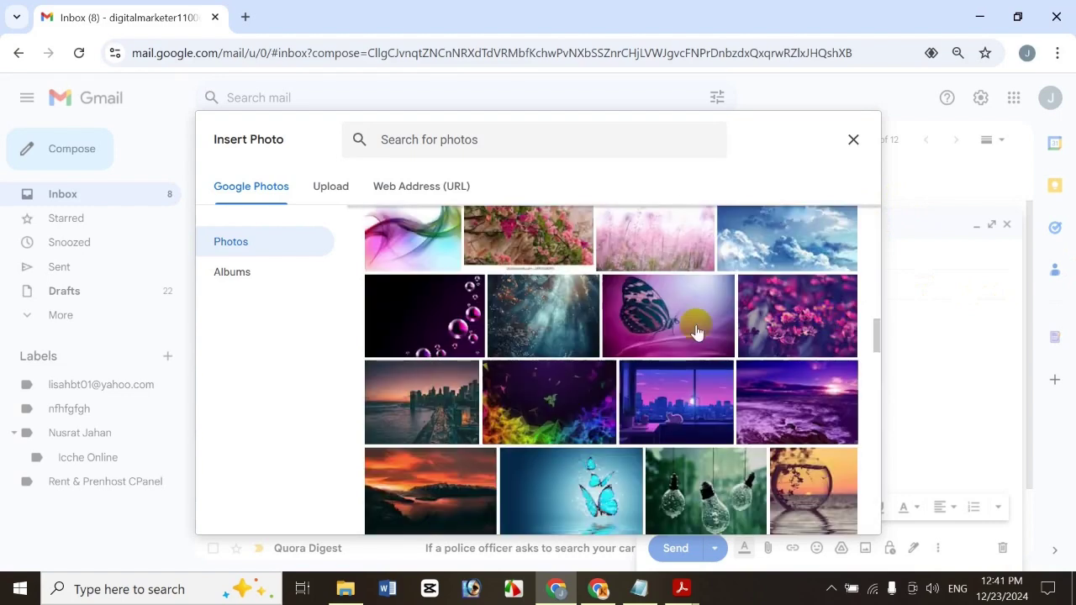
click(649, 324)
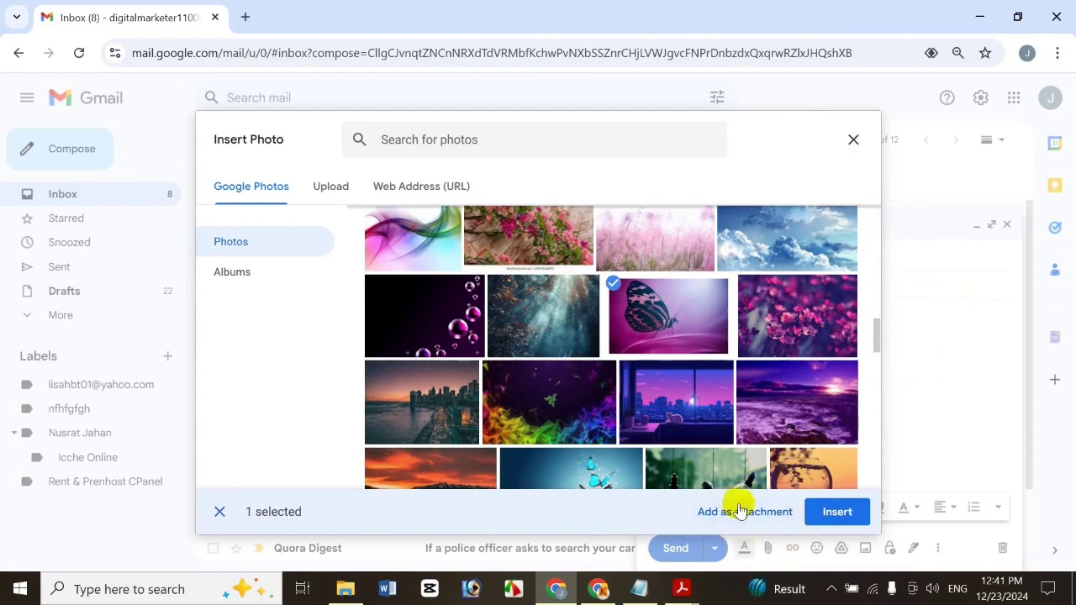
click(740, 511)
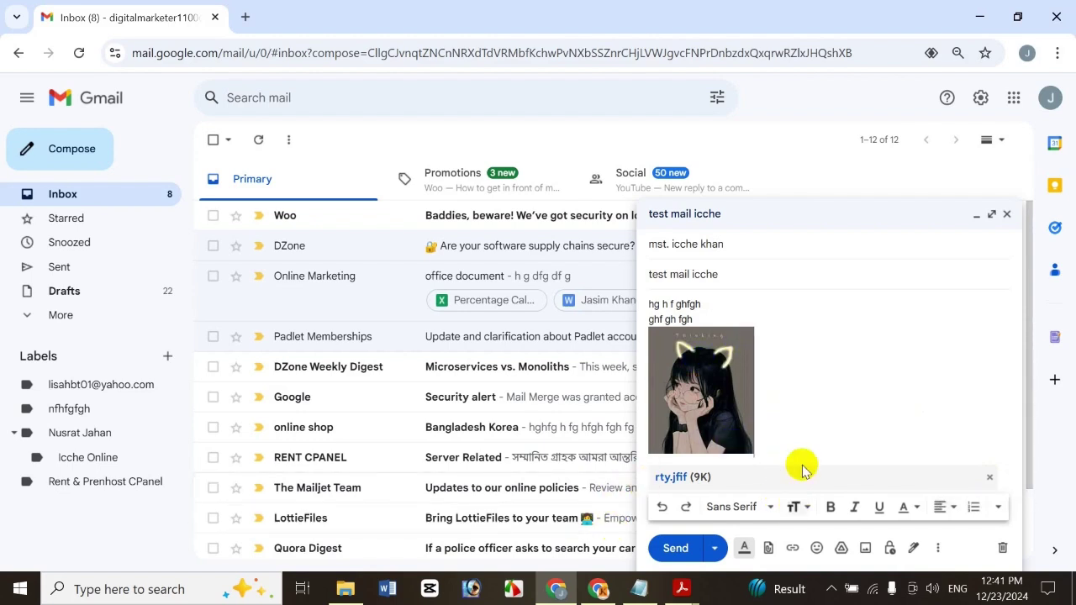
- Open the photo picker again, look through the Google Photos albums including New Baby, and return to the full photo list
click(867, 551)
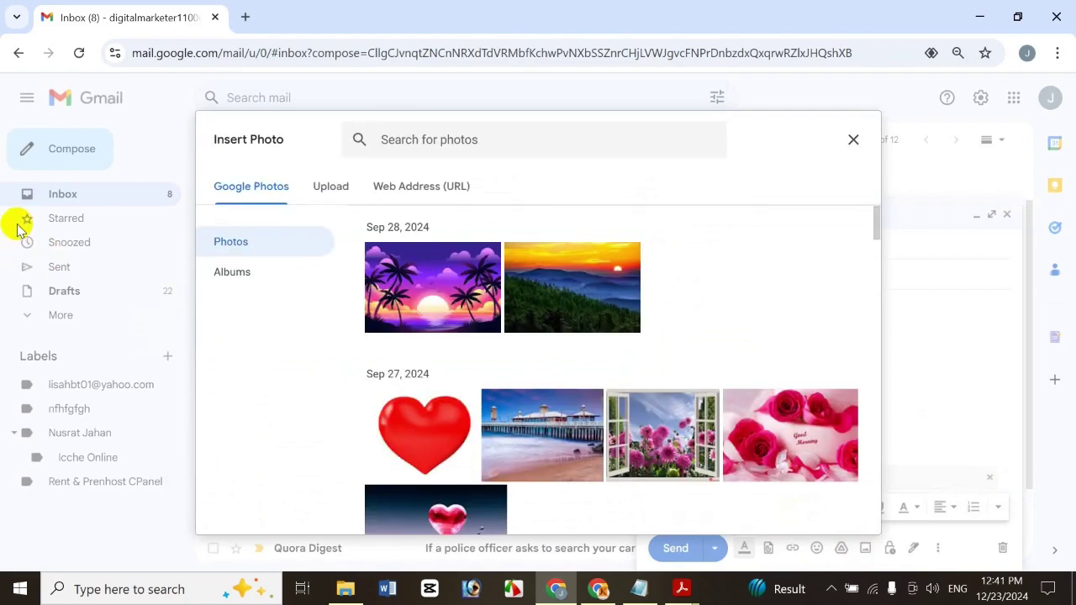
click(298, 274)
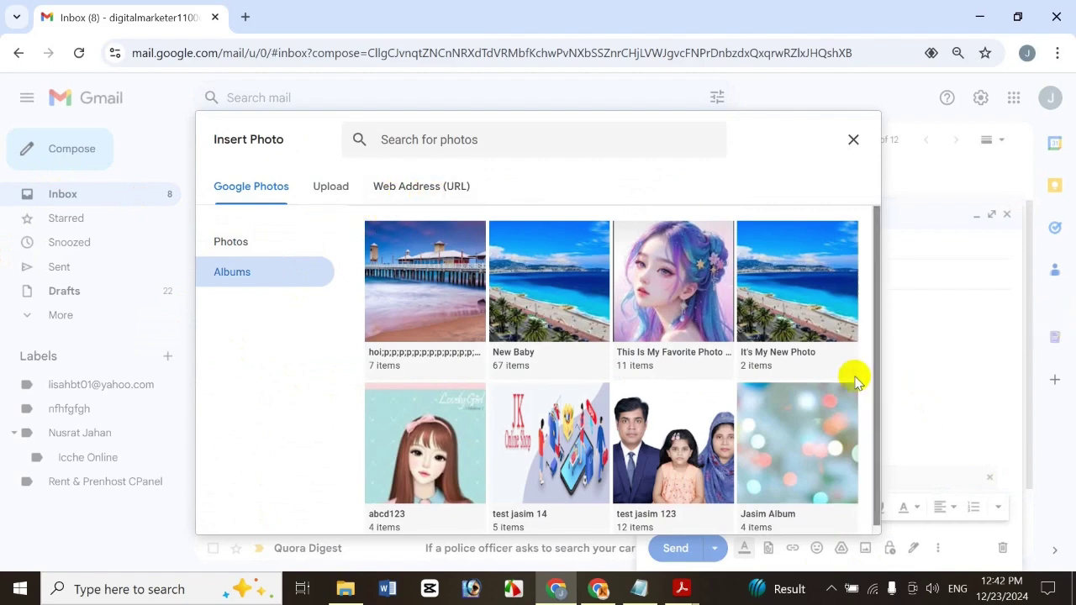
click(560, 303)
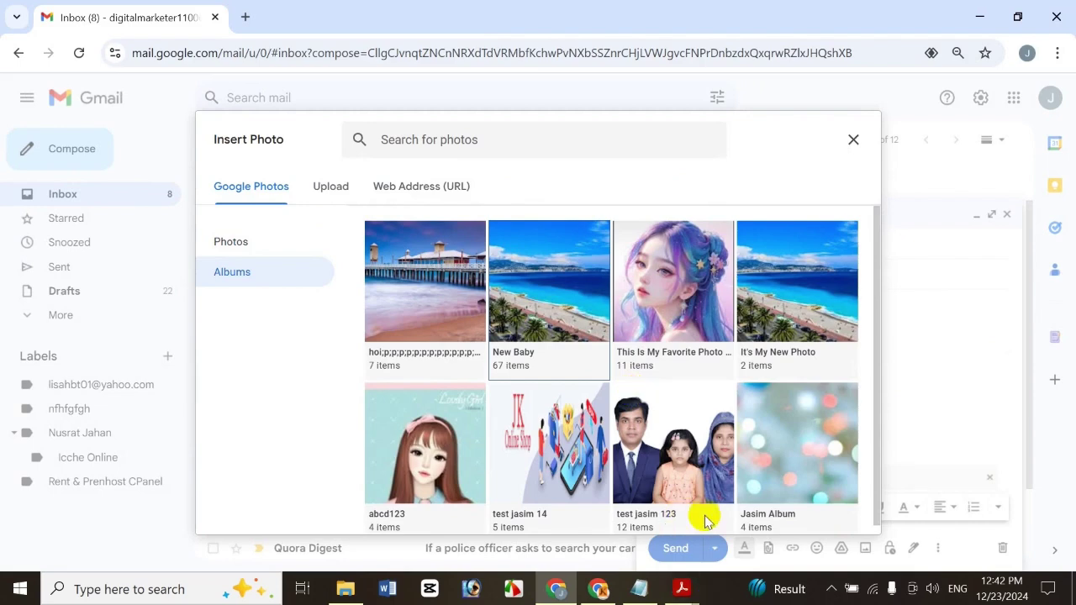
click(528, 299)
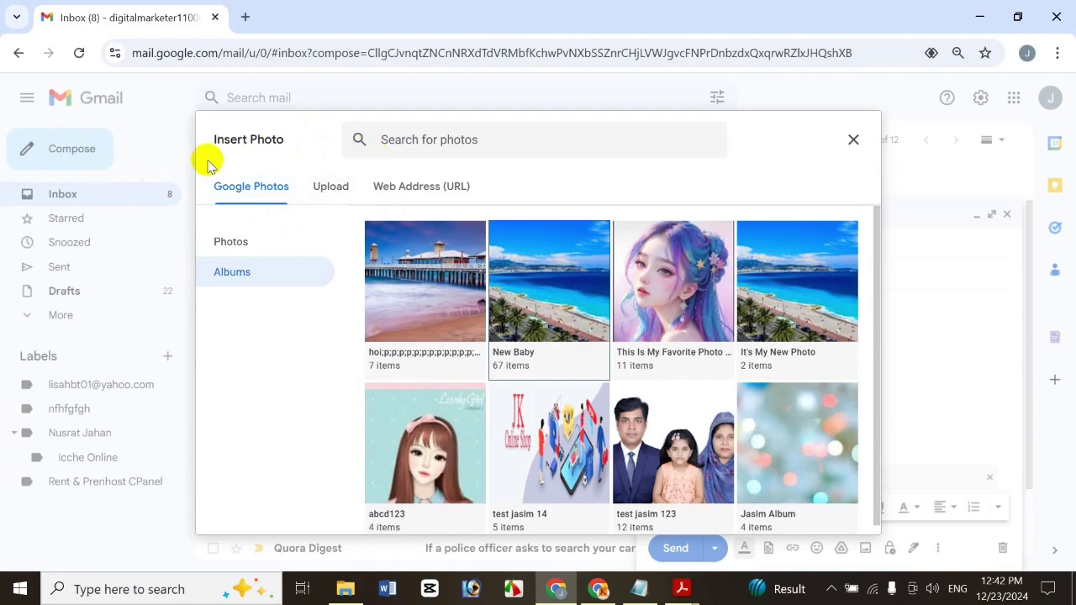
click(245, 254)
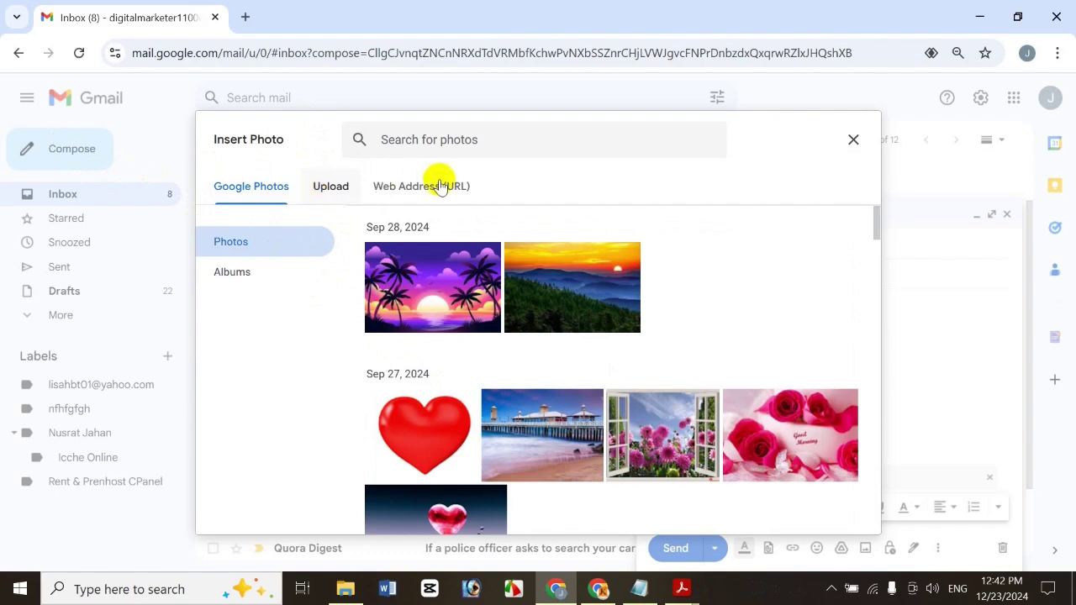
- Upload Screenshot_1 from the Documents folder "ENJOY THE NICE IMAGE LET'S GO" inline into the message
click(331, 188)
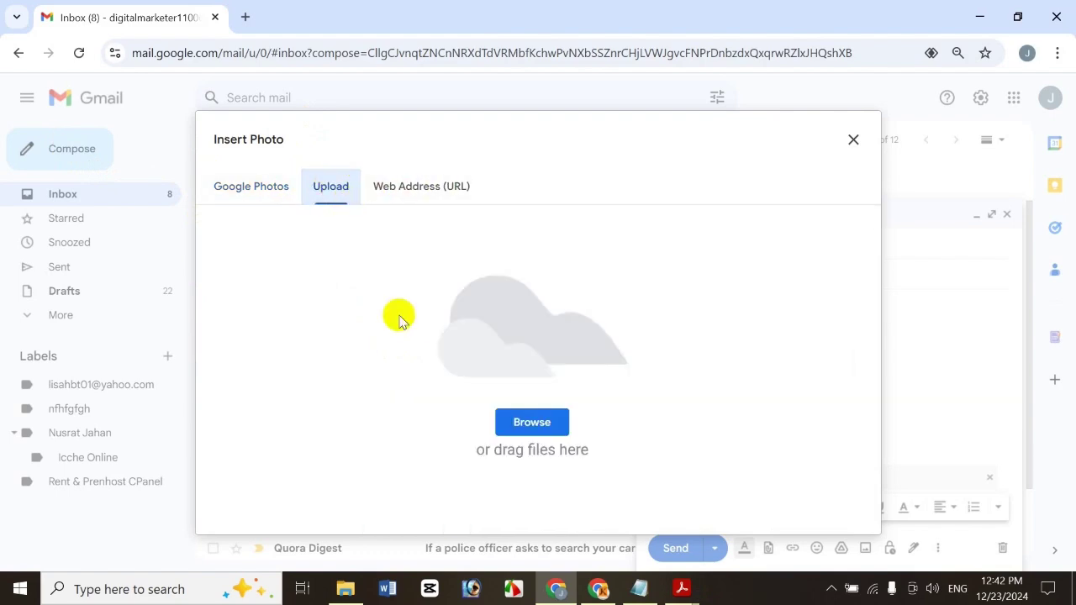
click(532, 426)
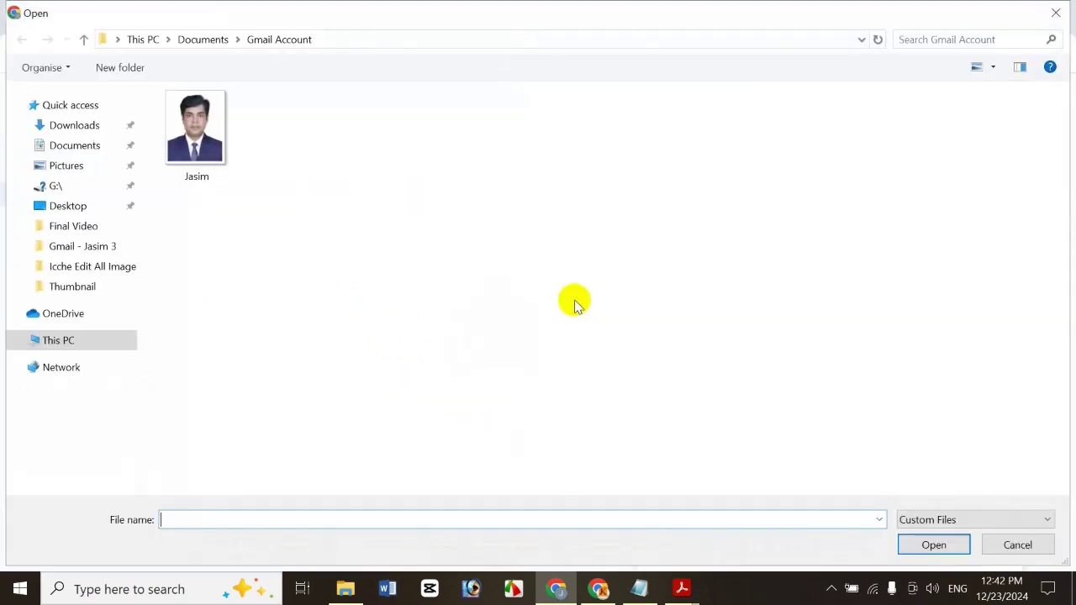
click(93, 145)
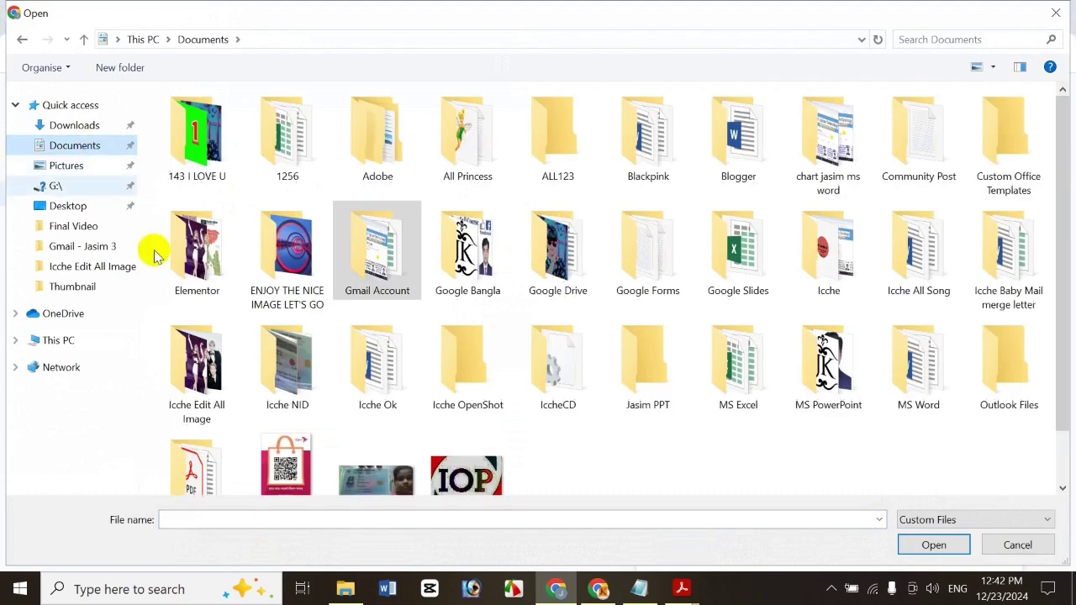
double_click(284, 242)
click(195, 150)
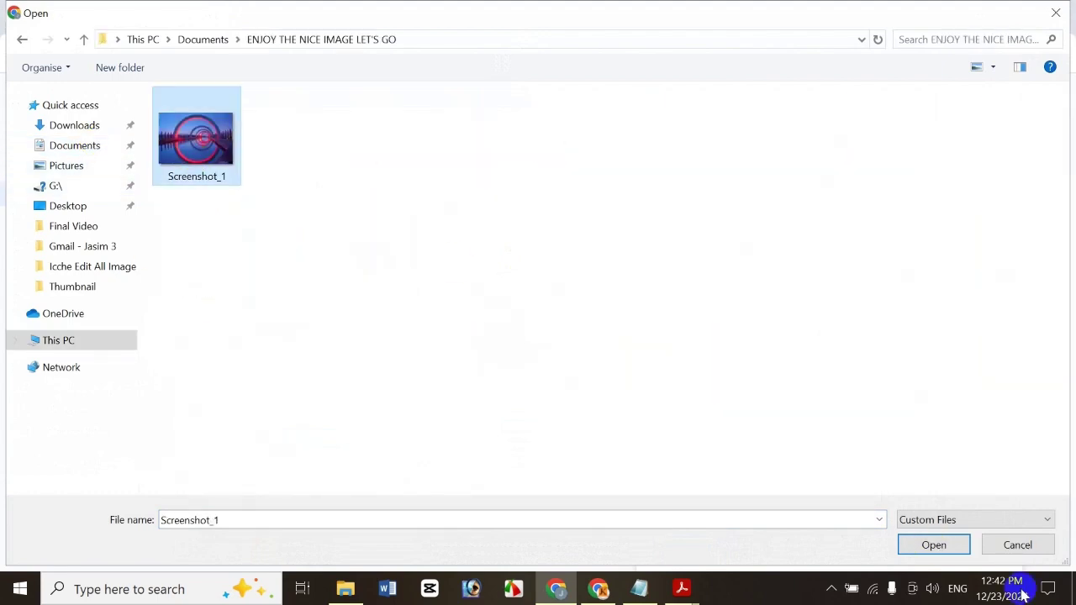
click(960, 544)
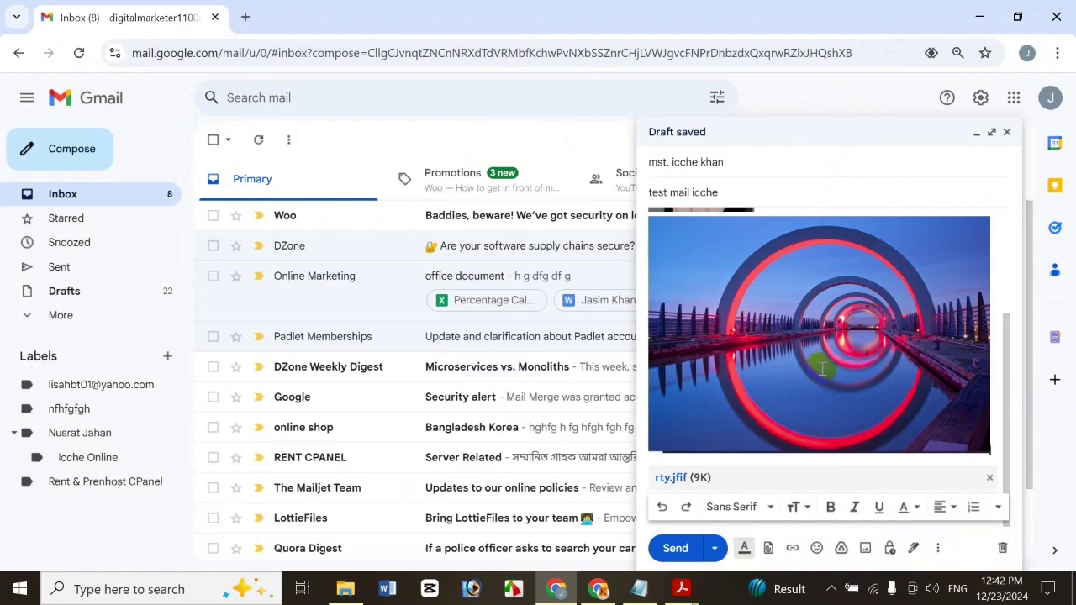
- Set the uploaded red-ring bridge photo to the Small size and keep it selected
click(831, 299)
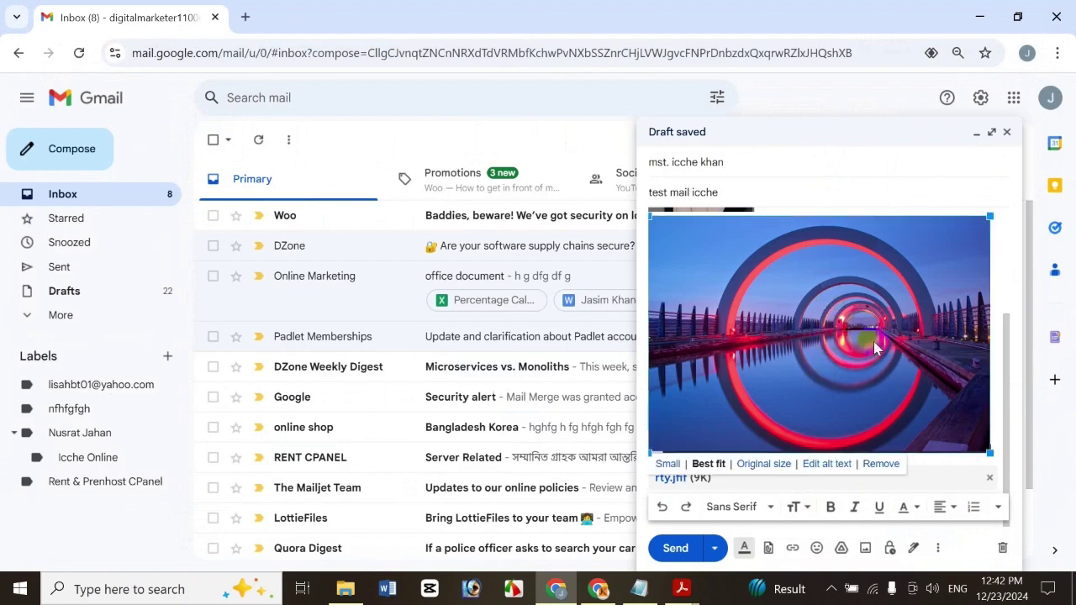
click(668, 464)
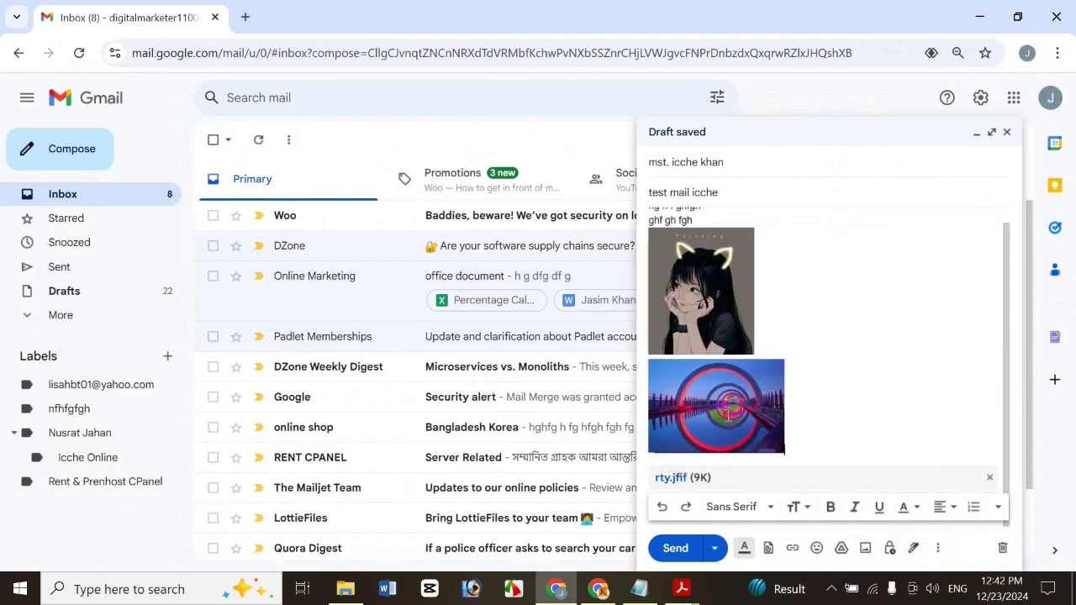
click(728, 411)
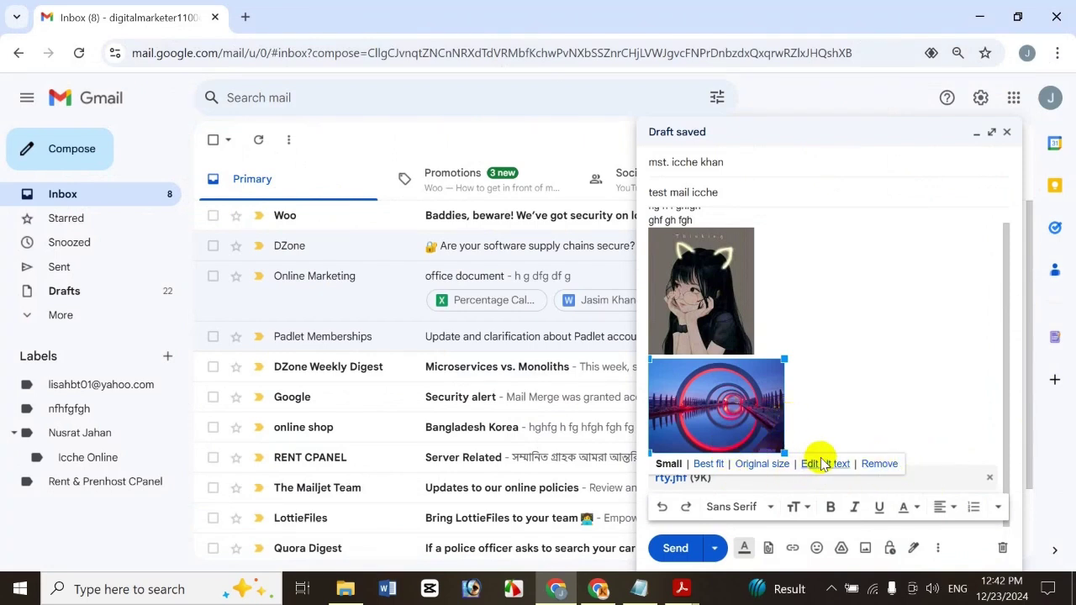
- Check the alt text description of the red-ring bridge photo, close it and deselect the photo
scroll(818, 459, up, 1)
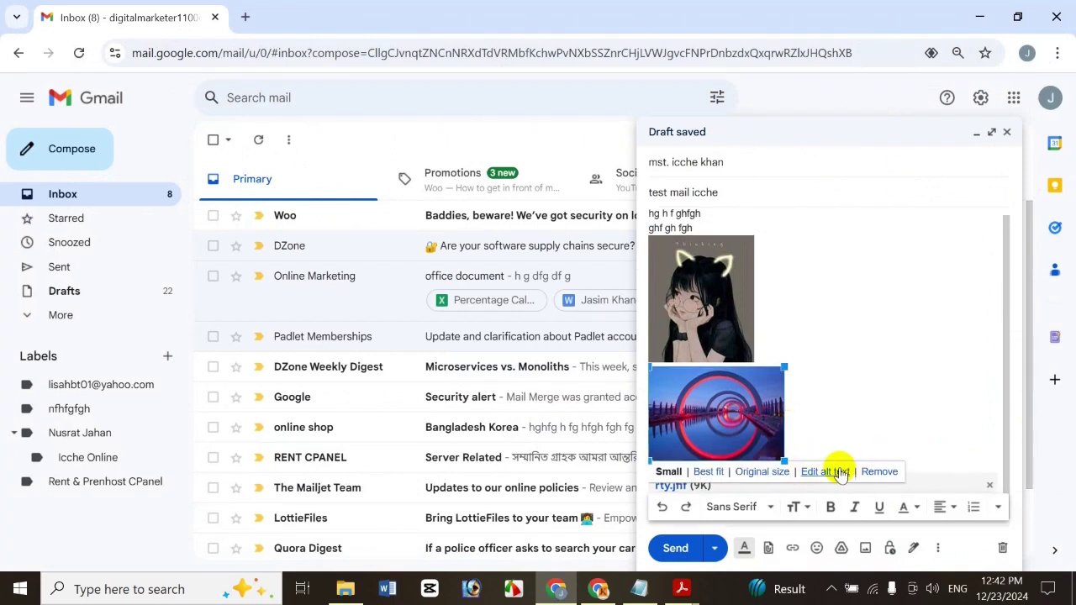
click(822, 472)
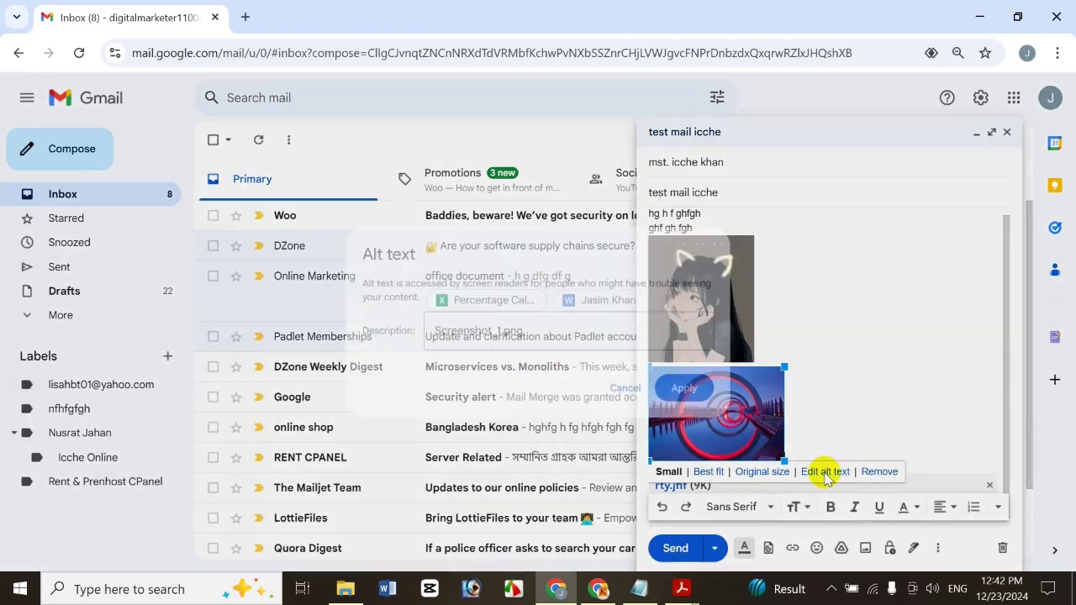
click(630, 389)
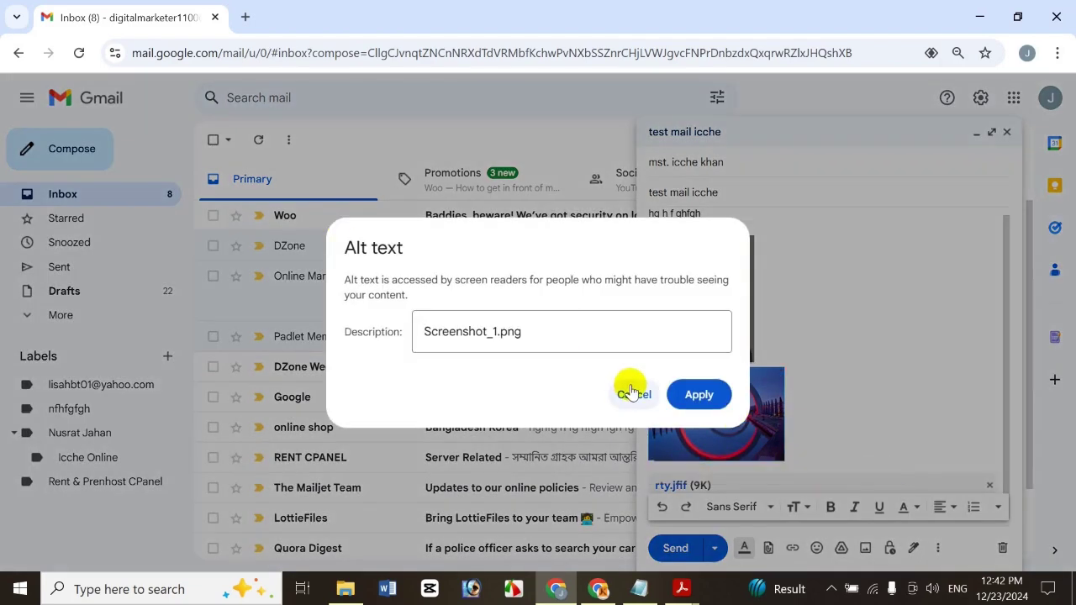
click(933, 310)
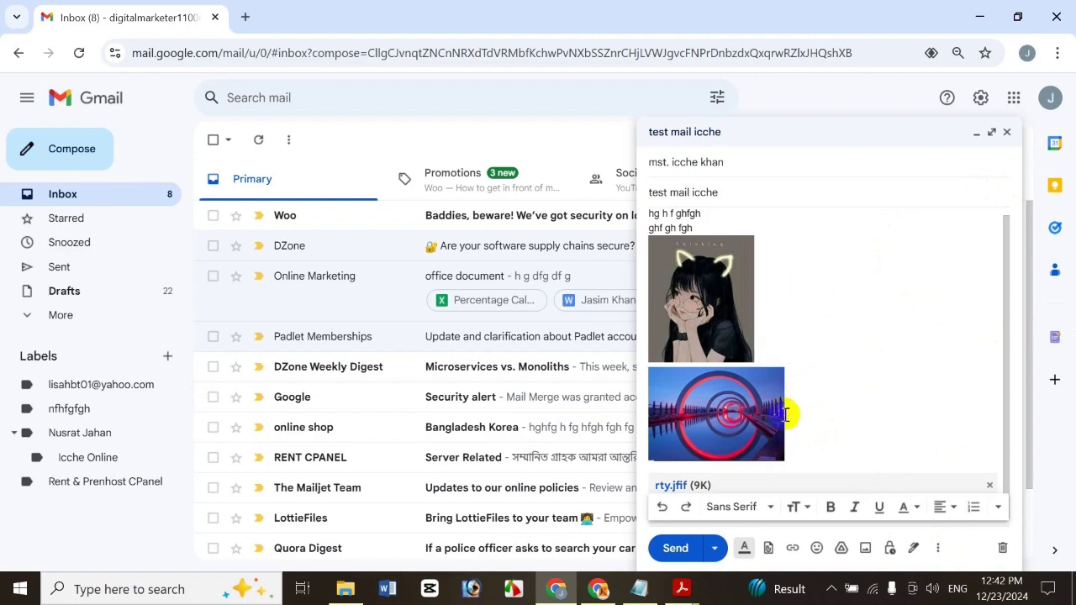
- Open the photo picker's web address option for the message, and search Google Images for "cat" in a new browser tab
click(866, 545)
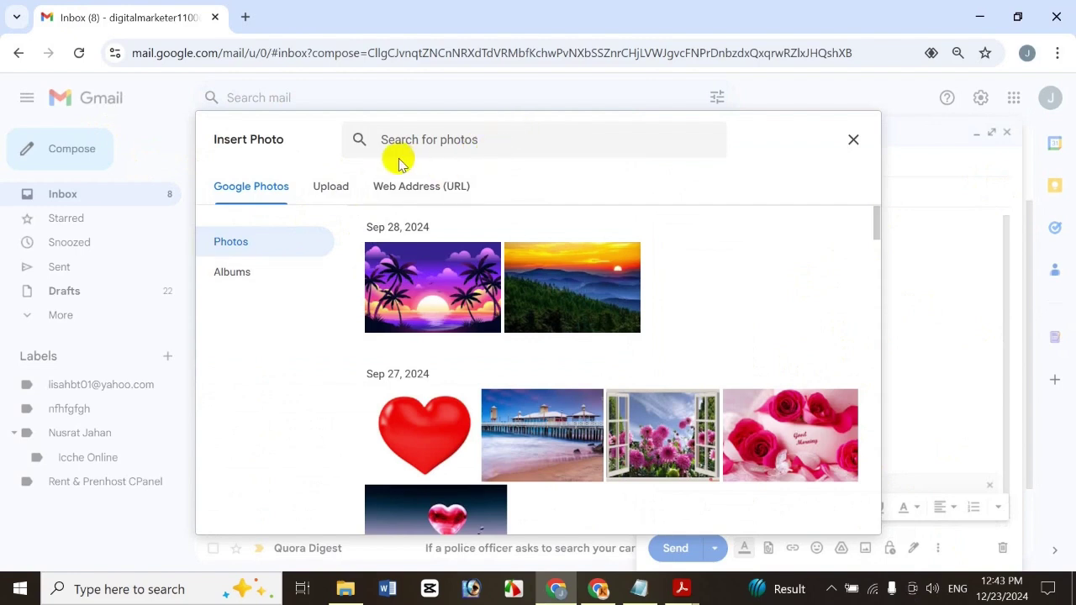
click(402, 197)
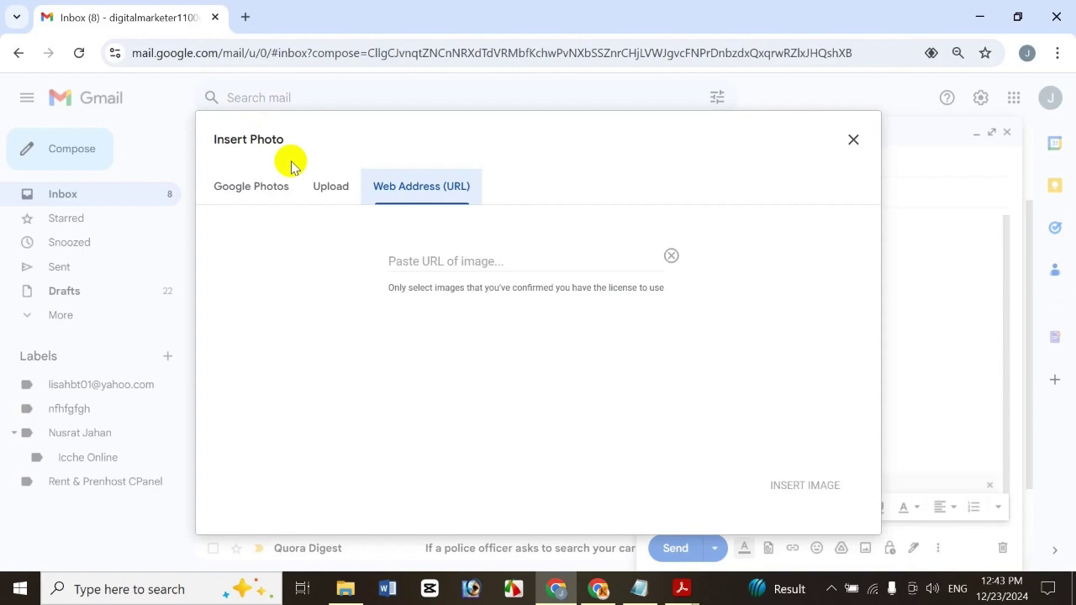
click(246, 18)
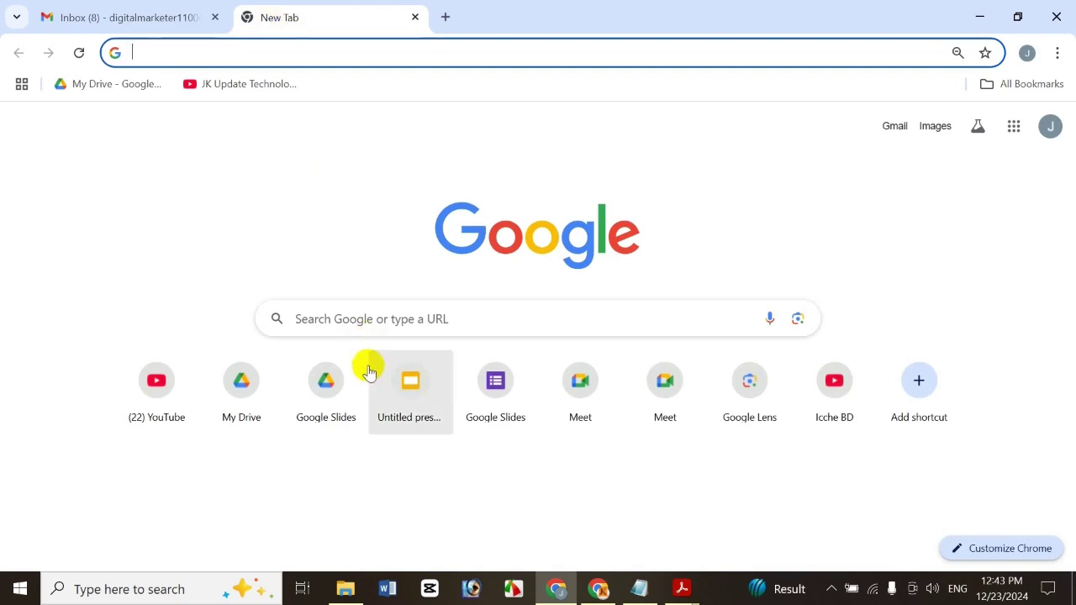
click(368, 333)
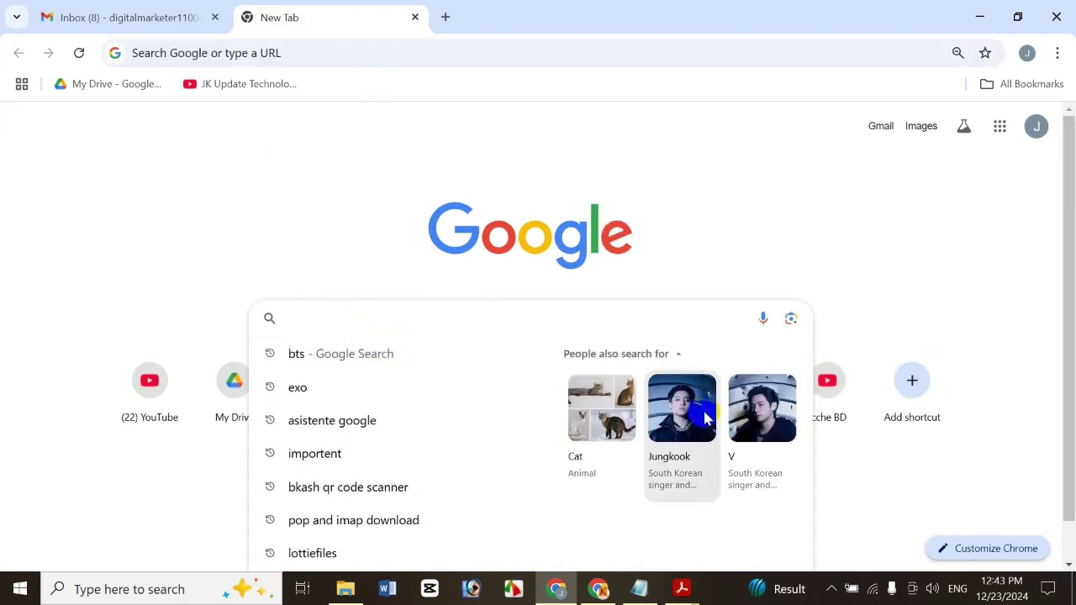
text(cat)
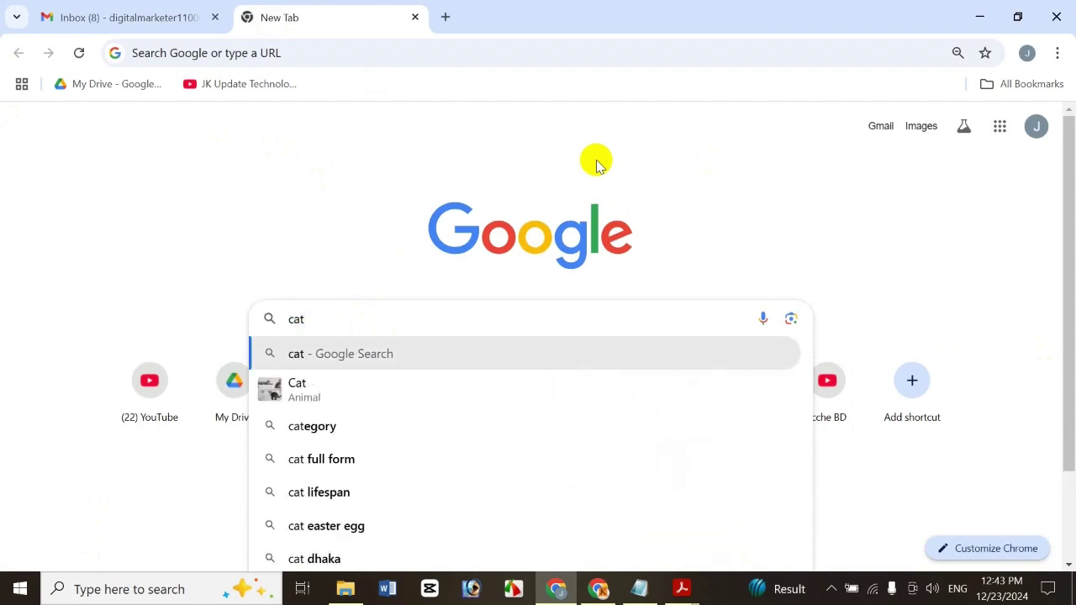
key(Return)
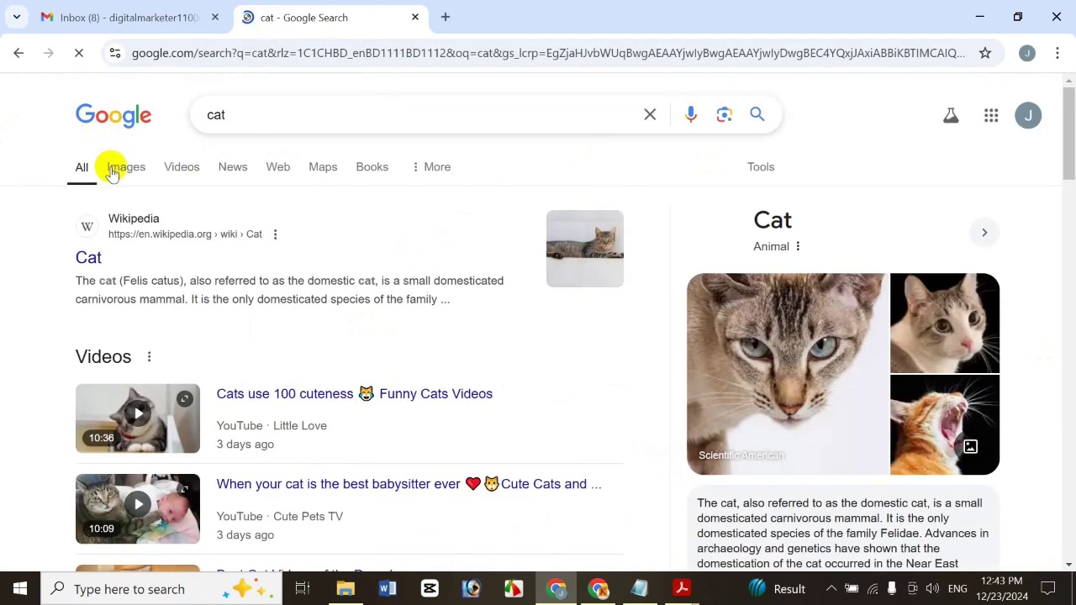
click(119, 168)
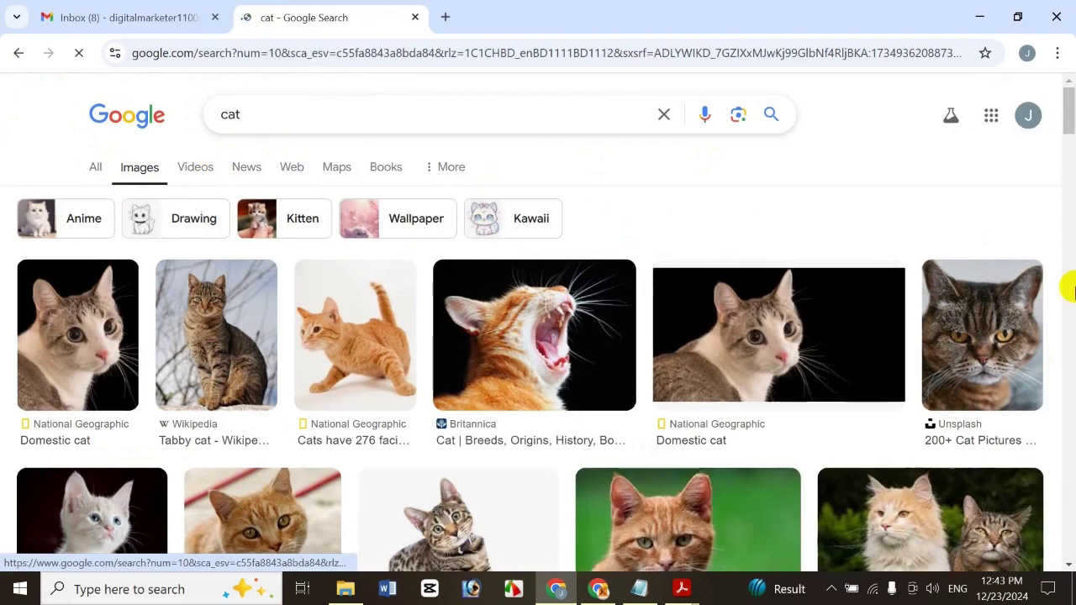
- Preview the Alley Cat Allies orange cat photo with the green background and copy its image address
click(684, 511)
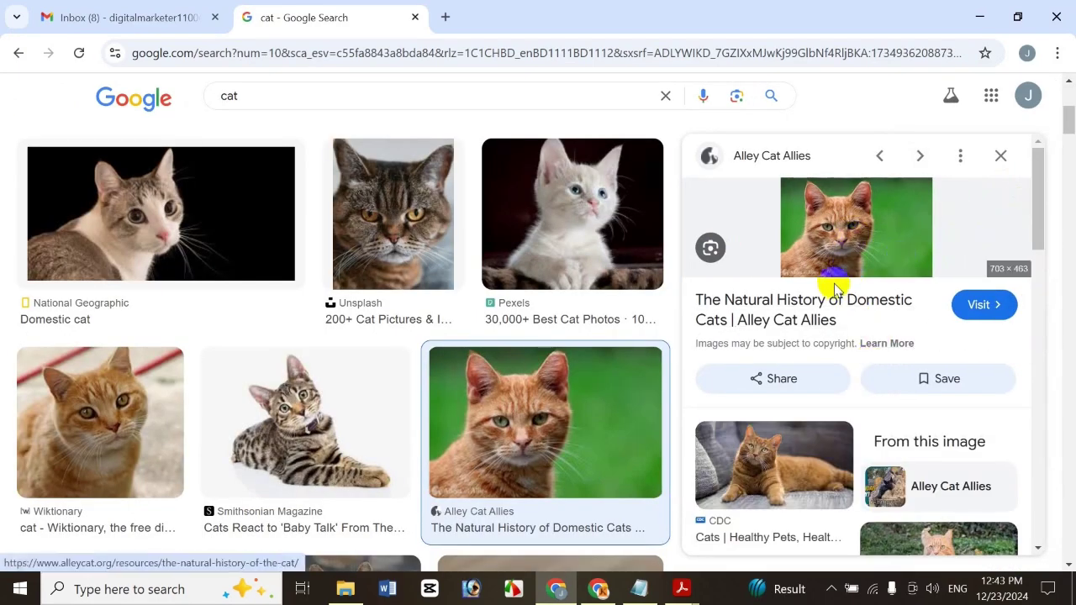
click(1000, 165)
click(685, 181)
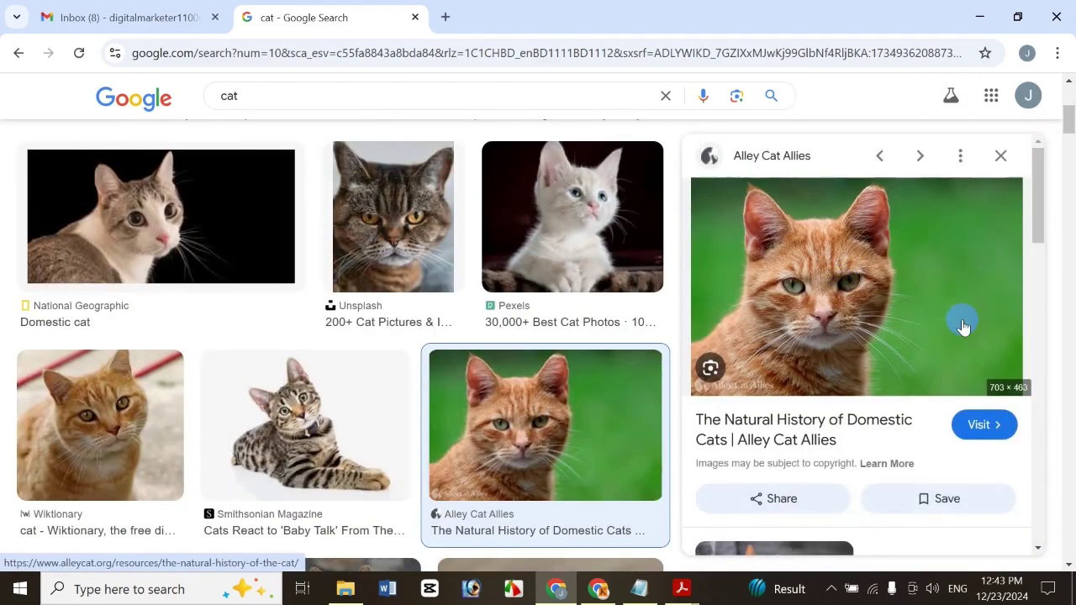
right_click(854, 246)
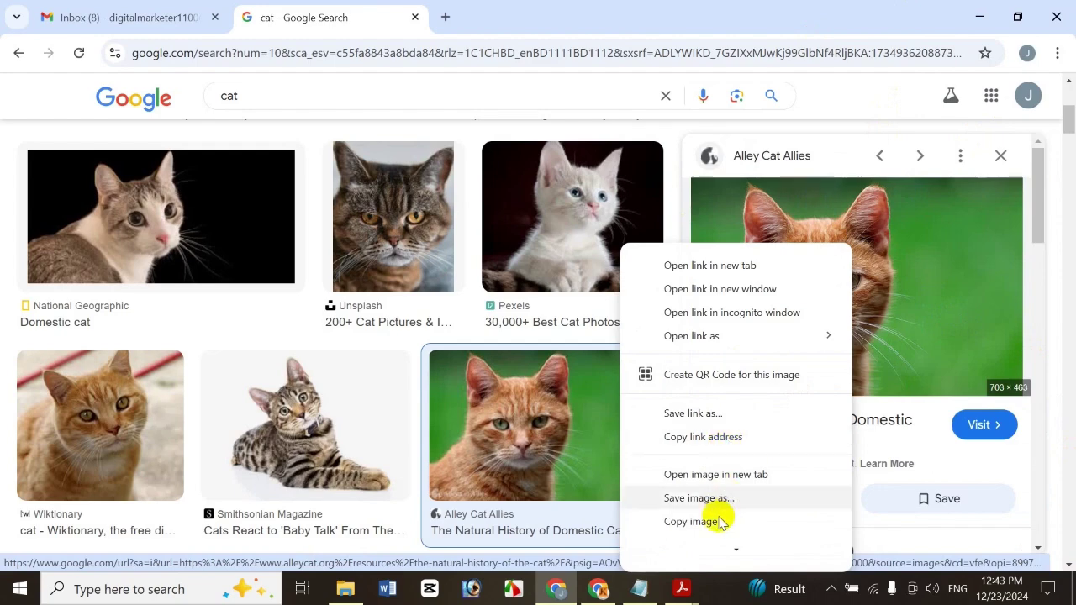
mouse_move(707, 548)
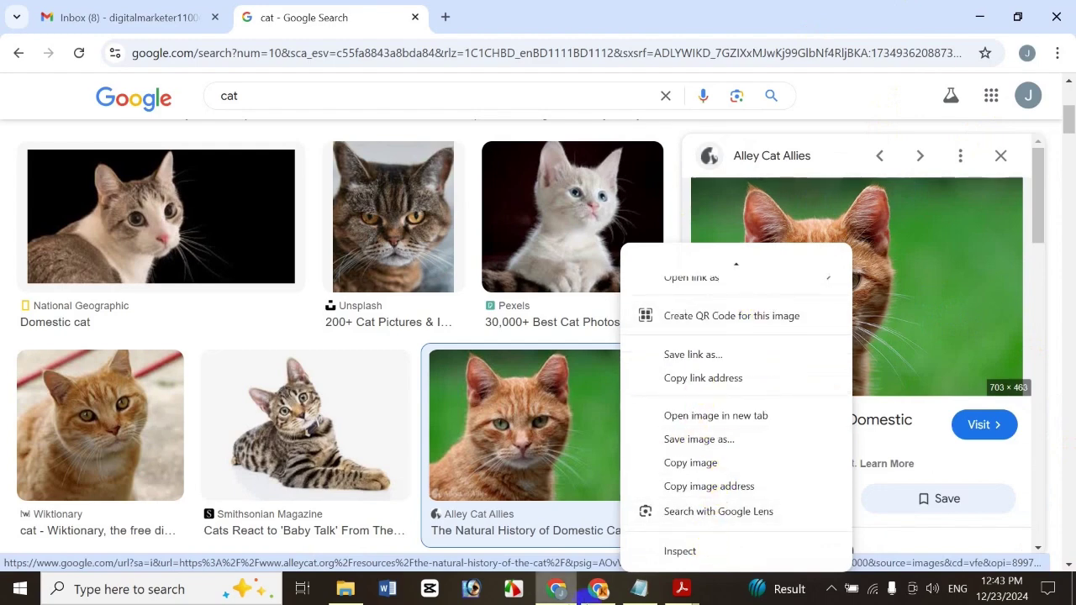
click(708, 487)
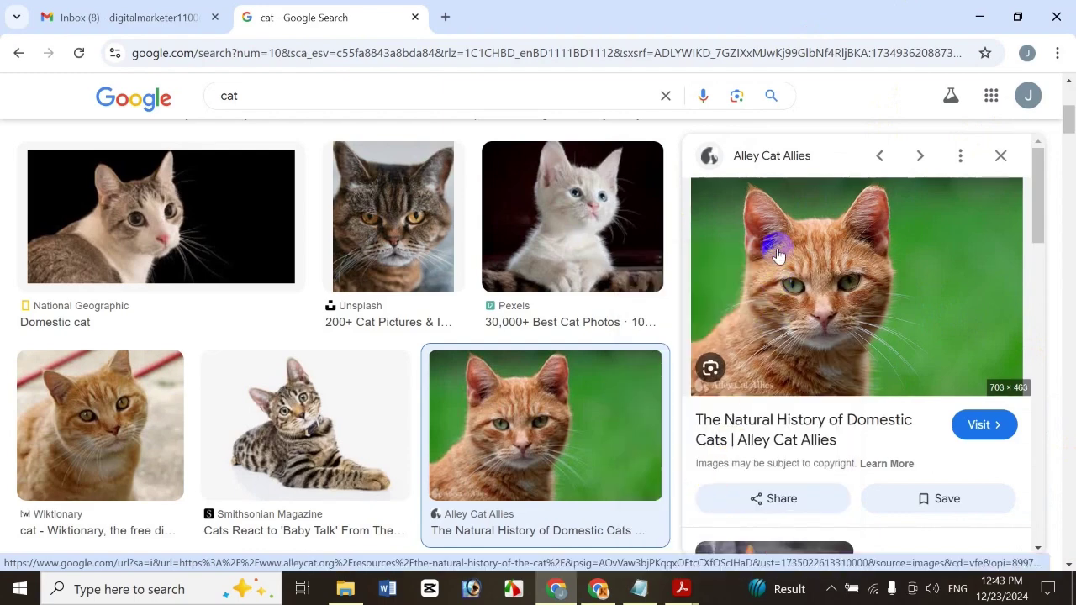
- Return to the Gmail draft and insert the orange cat photo inline from the copied image URL
click(173, 7)
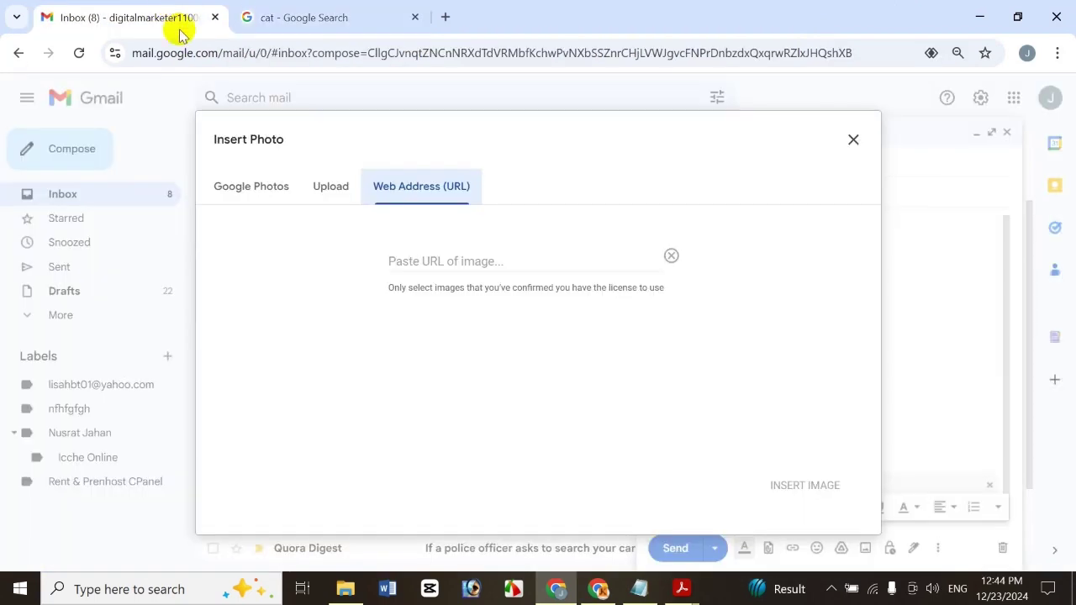
click(429, 261)
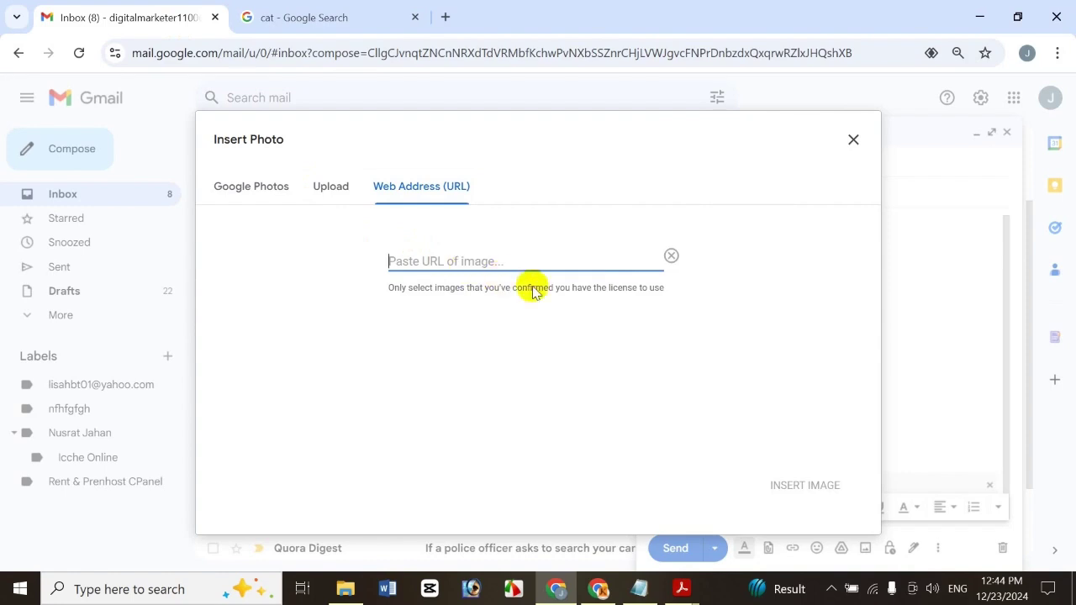
key(ctrl+v)
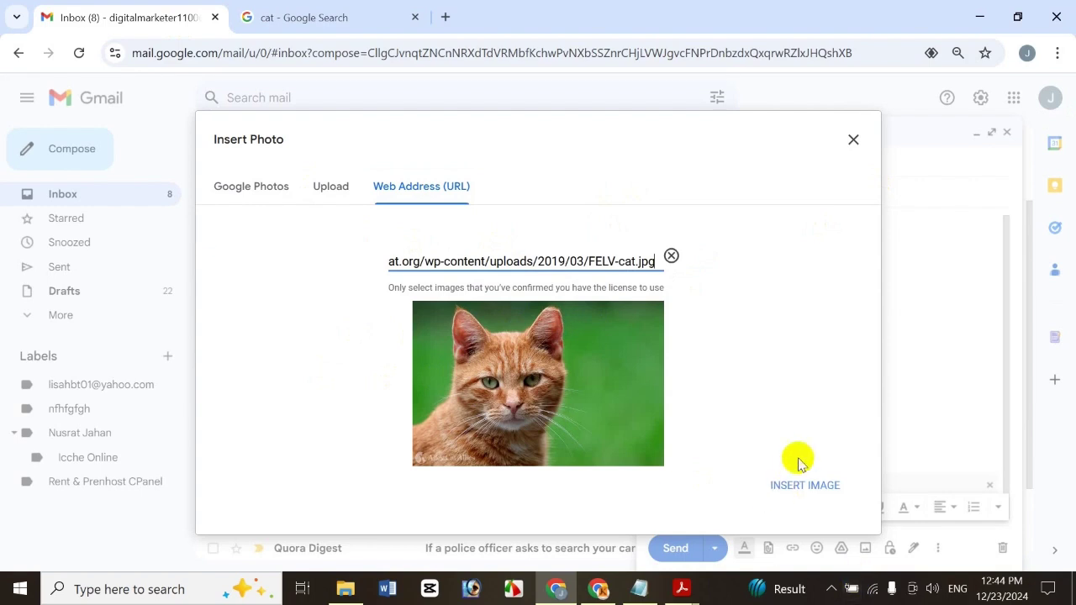
click(798, 486)
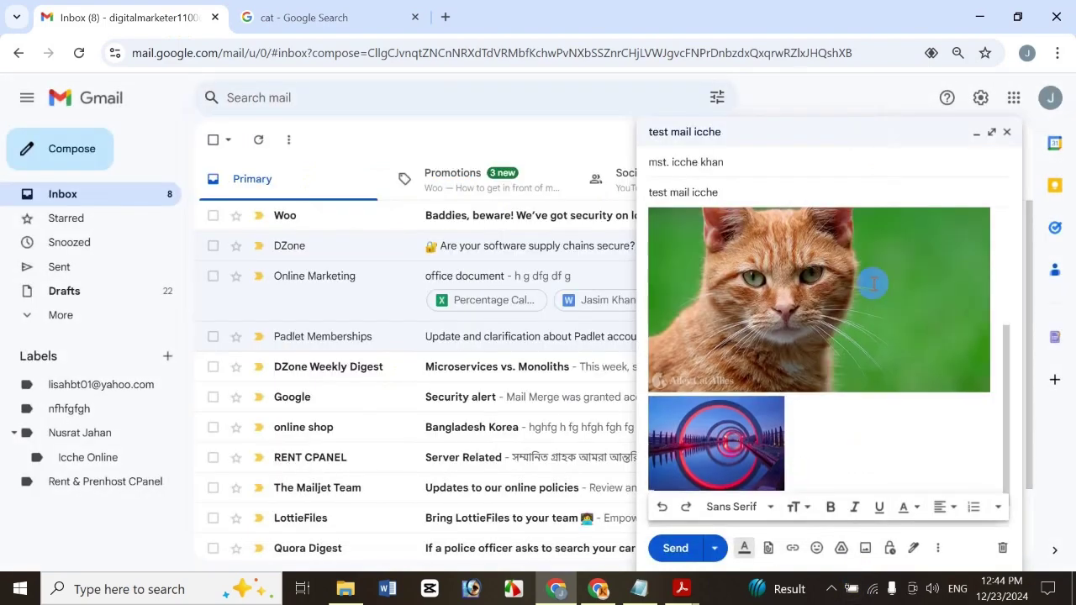
- Try the inserted cat photo at Original size, set it to Small and look over the message body
click(929, 337)
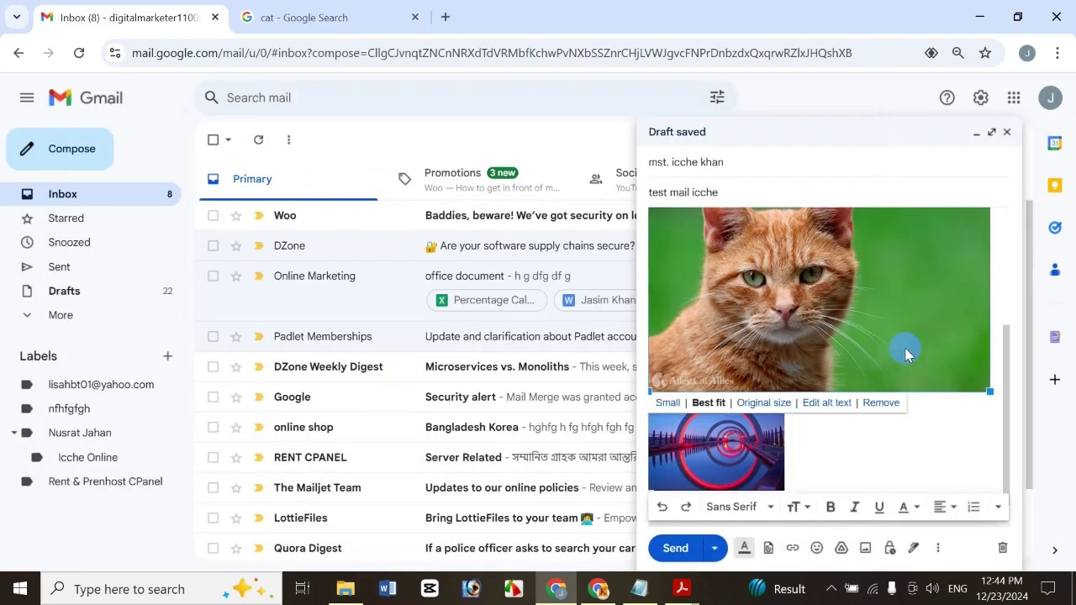
click(761, 404)
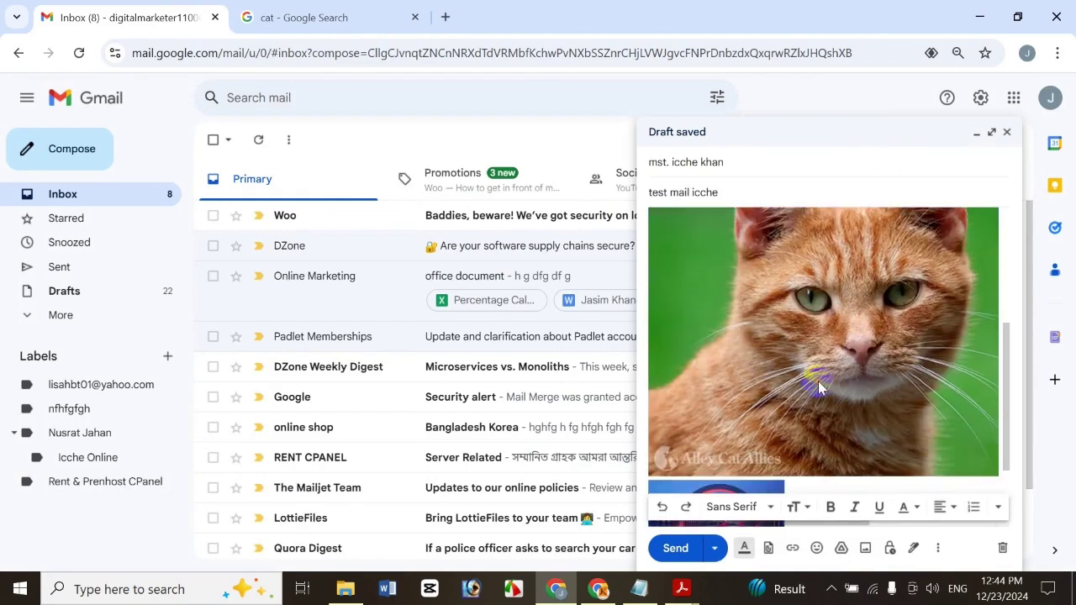
click(820, 388)
click(668, 487)
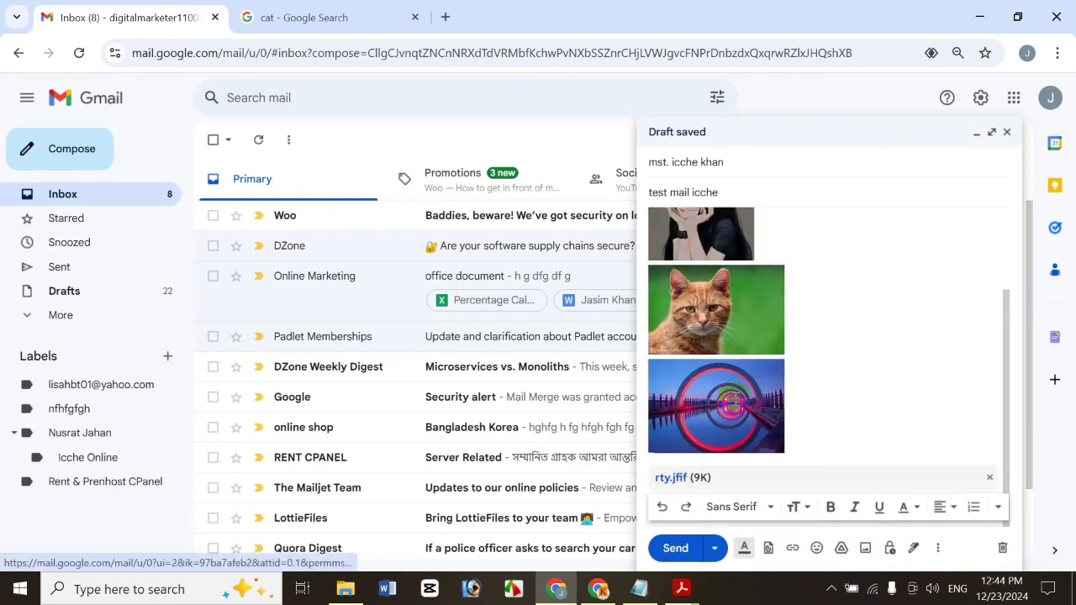
drag(999, 378, 993, 269)
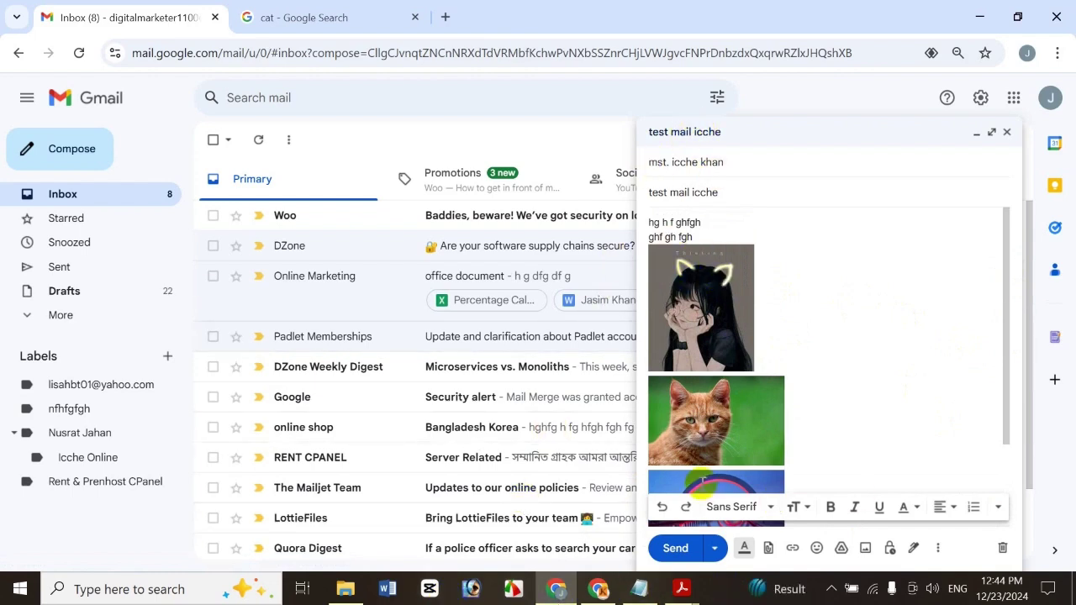
- Send the message and open the recipient's Gmail inbox in the other Chrome profile
click(678, 549)
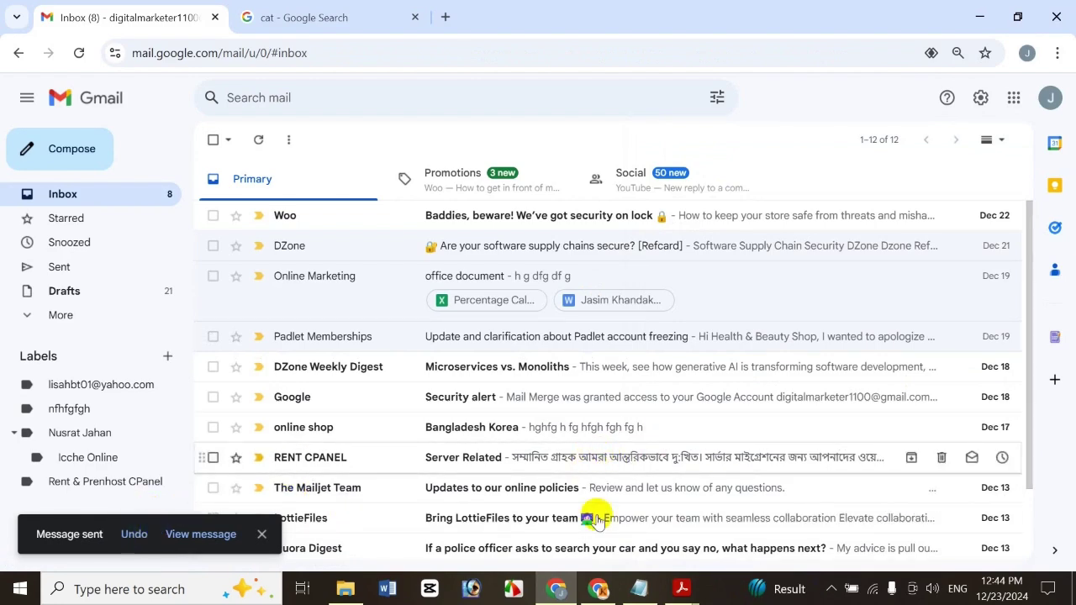
click(559, 593)
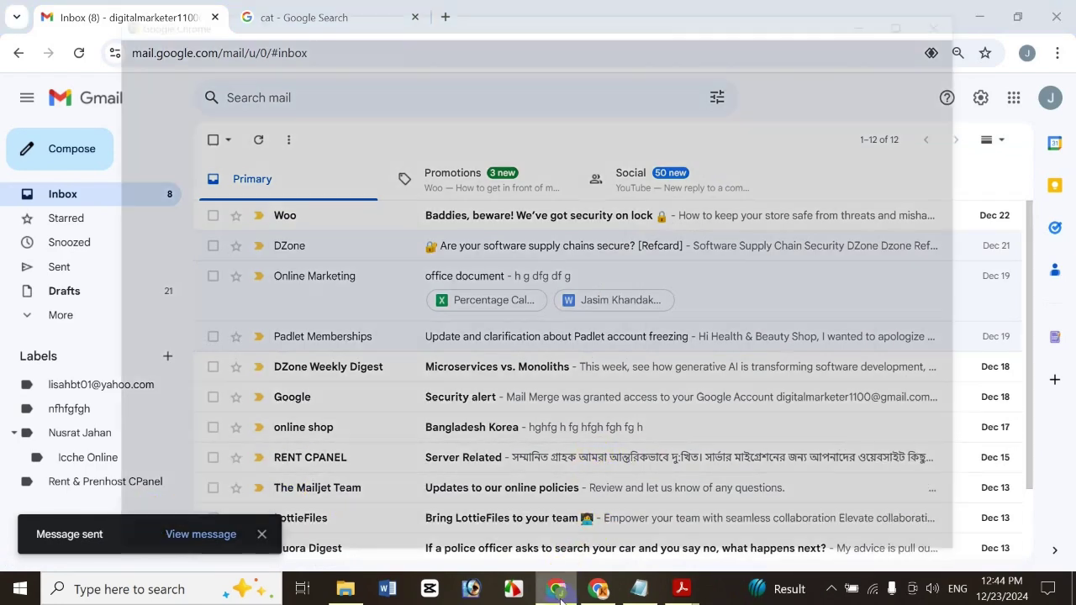
click(463, 286)
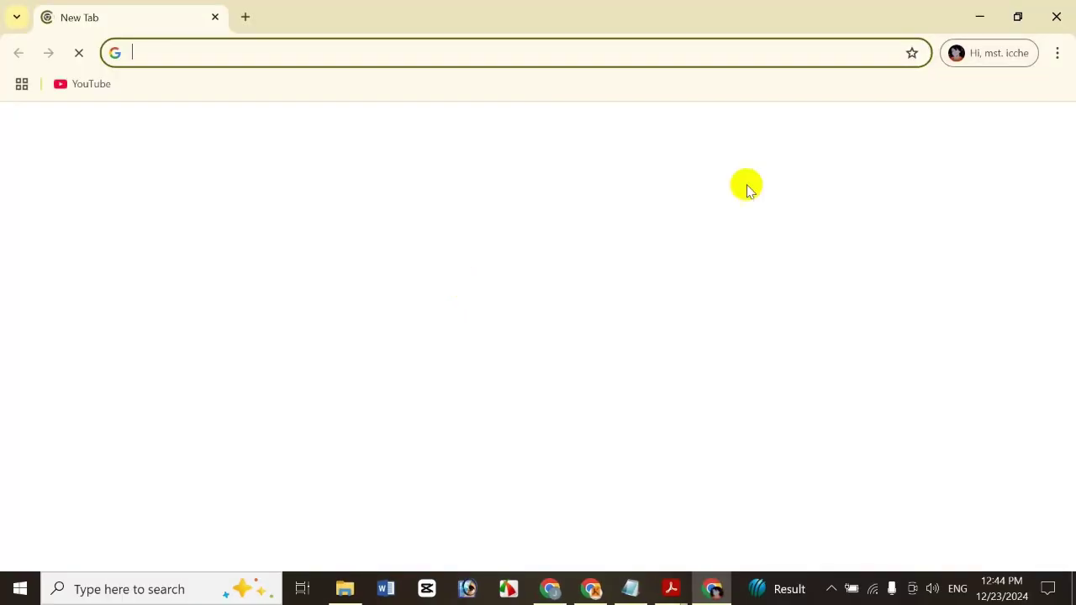
click(875, 133)
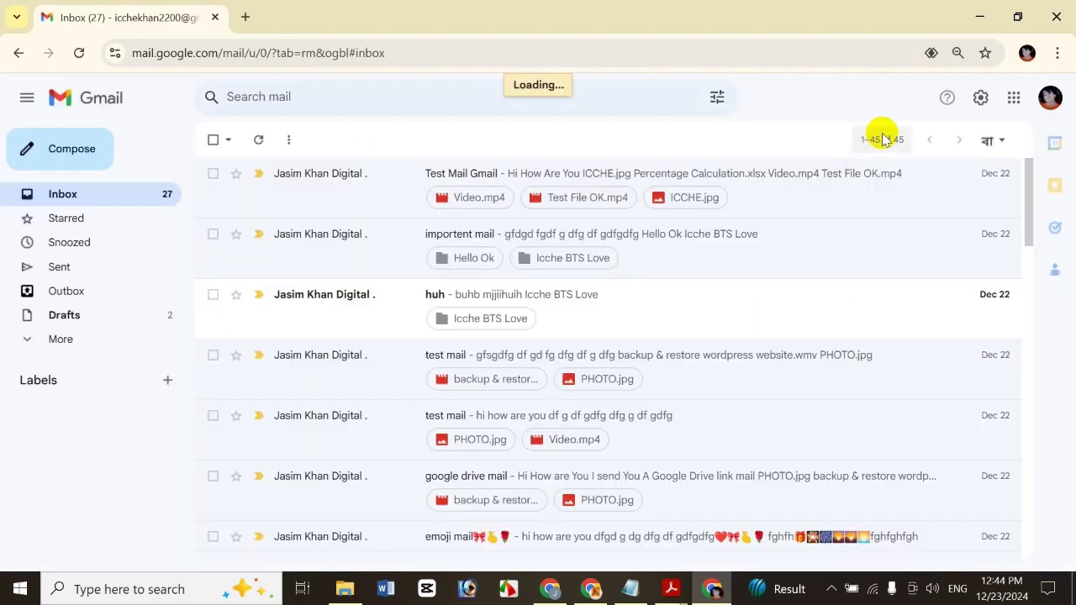
click(883, 139)
click(753, 126)
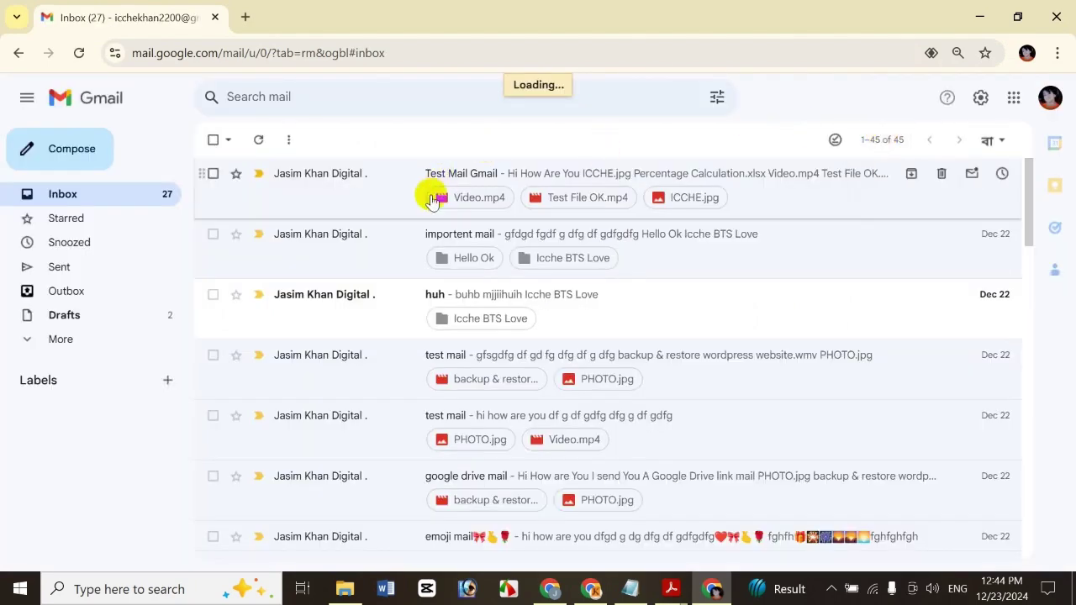
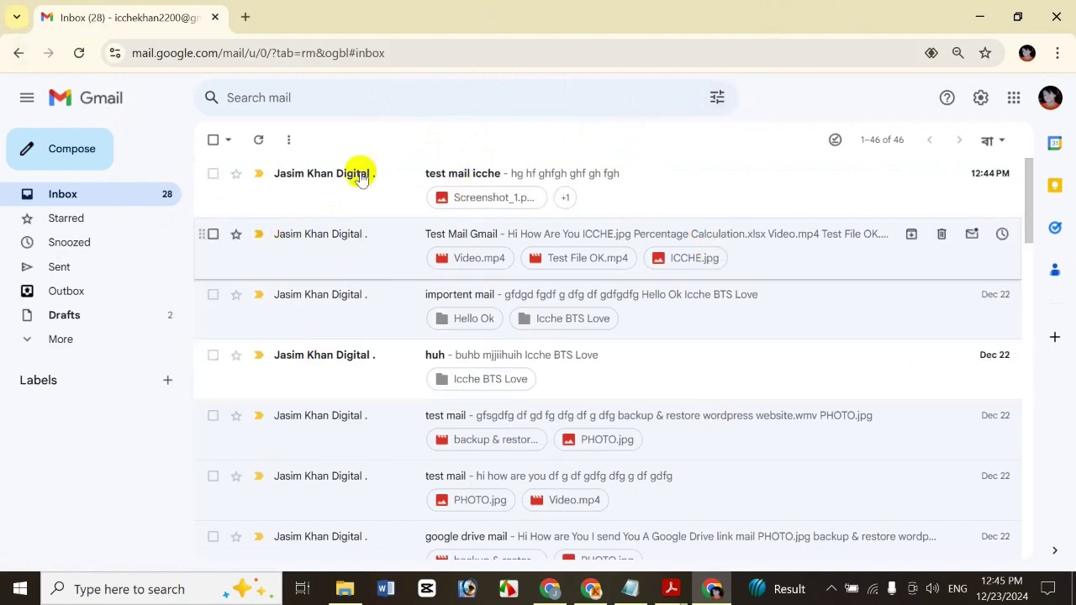
- Open the newly received message, review its inline pictures, and preview and close the attached image rty.jfif
click(392, 203)
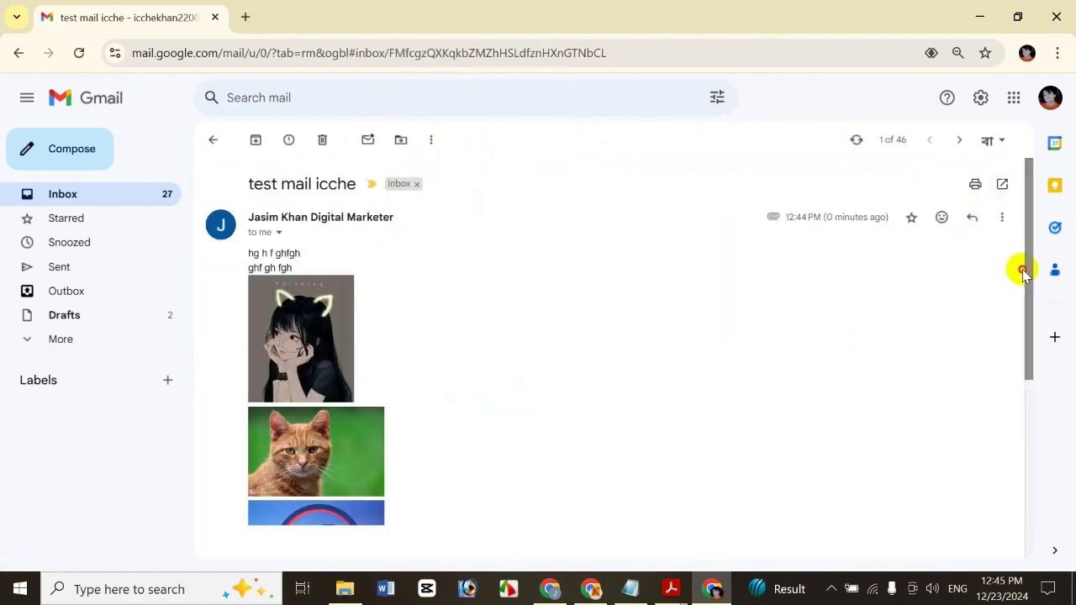
drag(1024, 269, 973, 289)
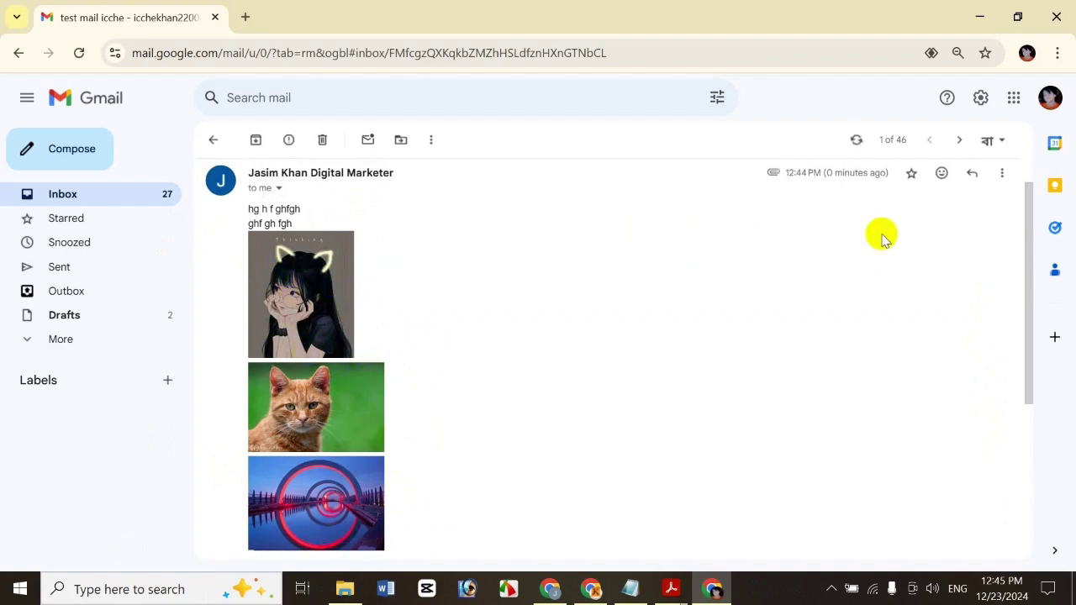
drag(1030, 281, 1028, 498)
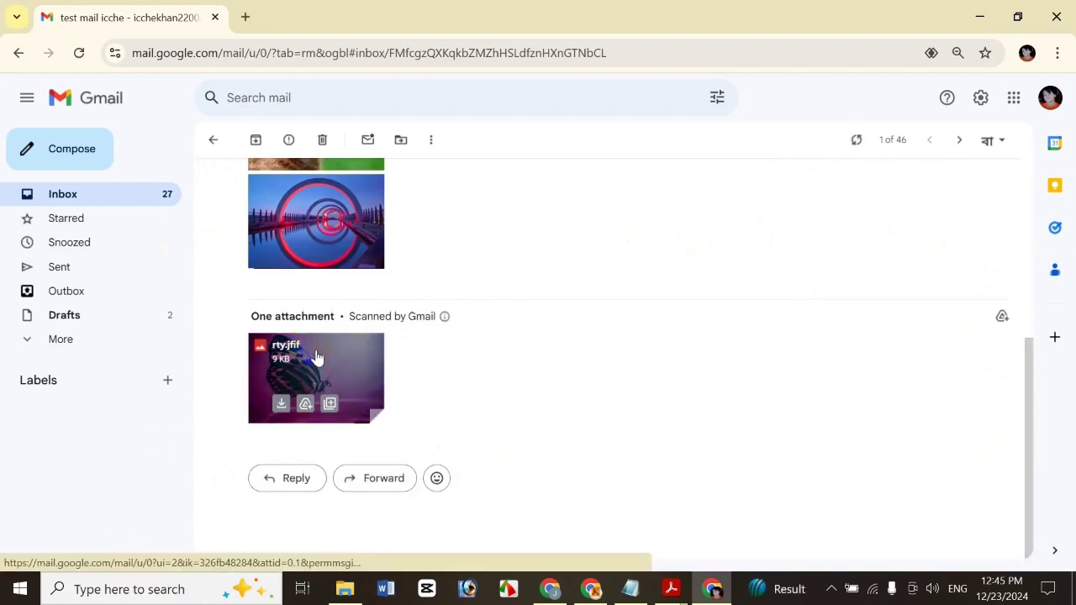
click(354, 362)
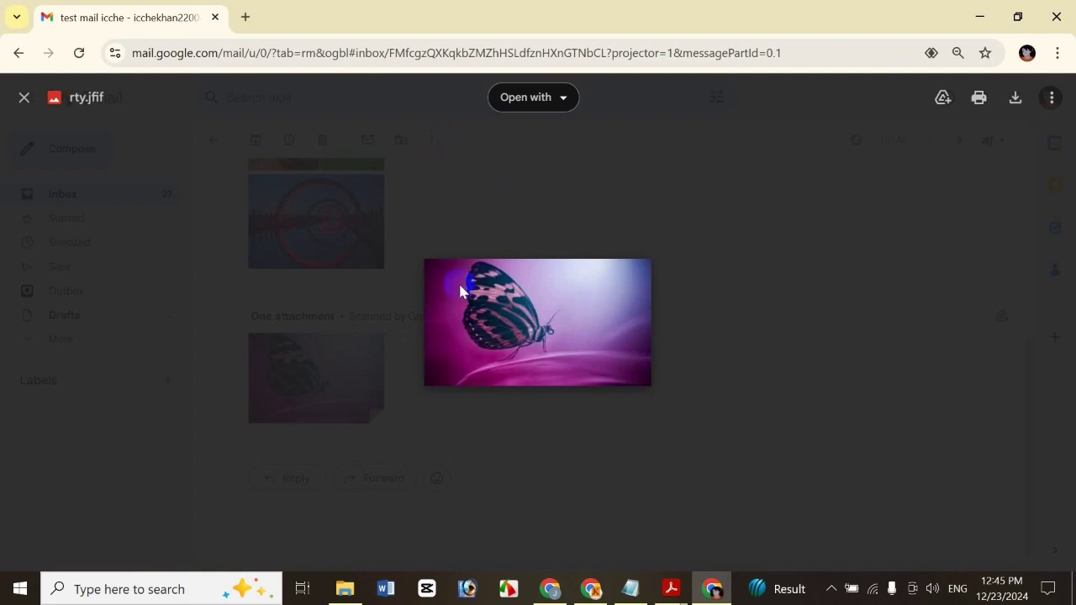
click(13, 107)
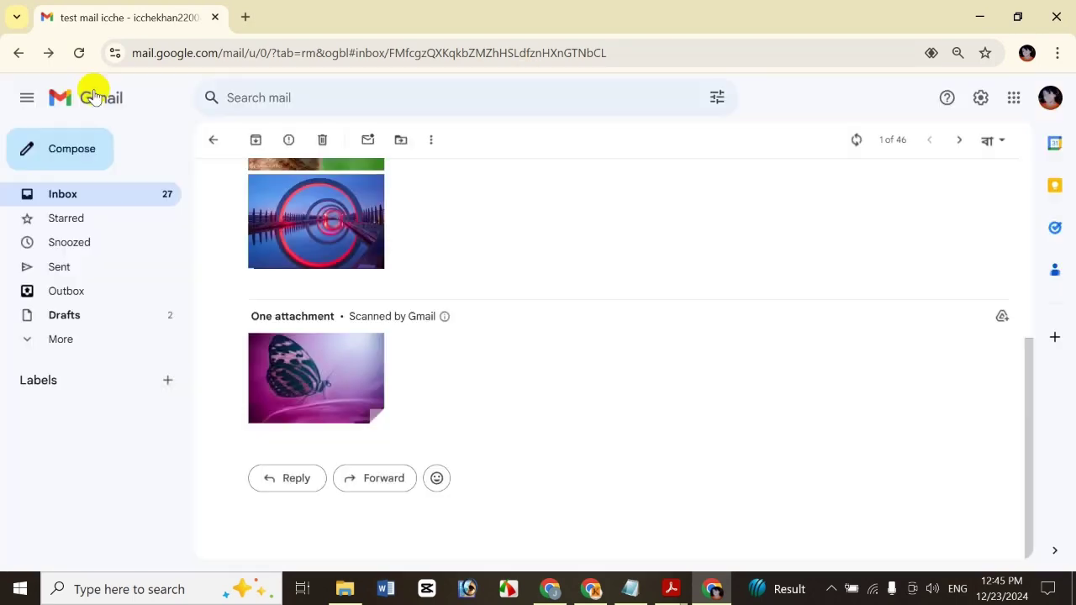
- Preview the inline picture Screenshot_1.png at full zoom, look over its details and close the preview
click(281, 221)
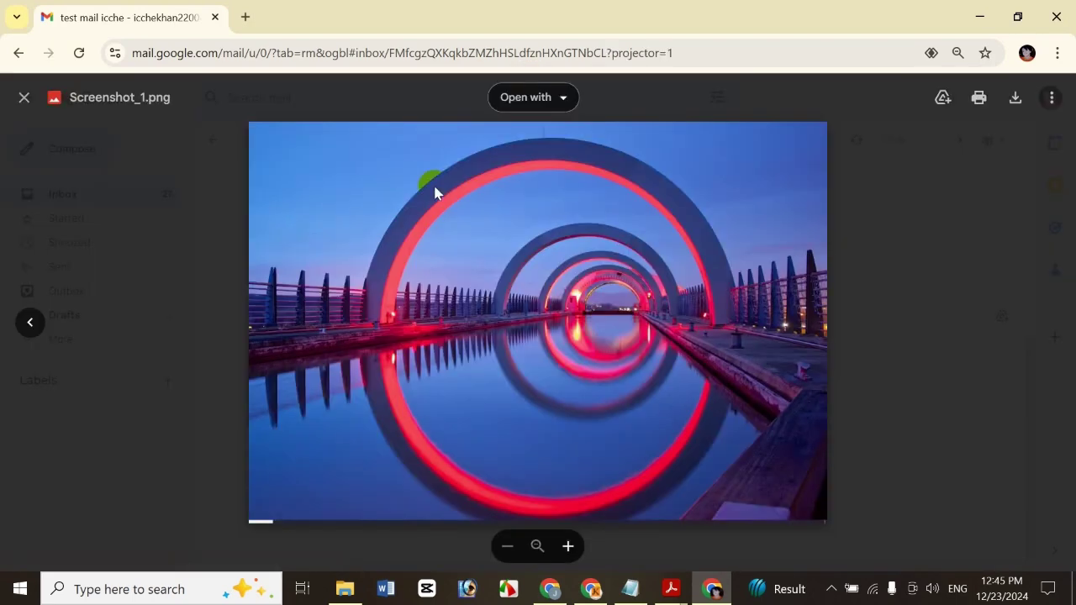
click(568, 547)
click(568, 547)
click(569, 546)
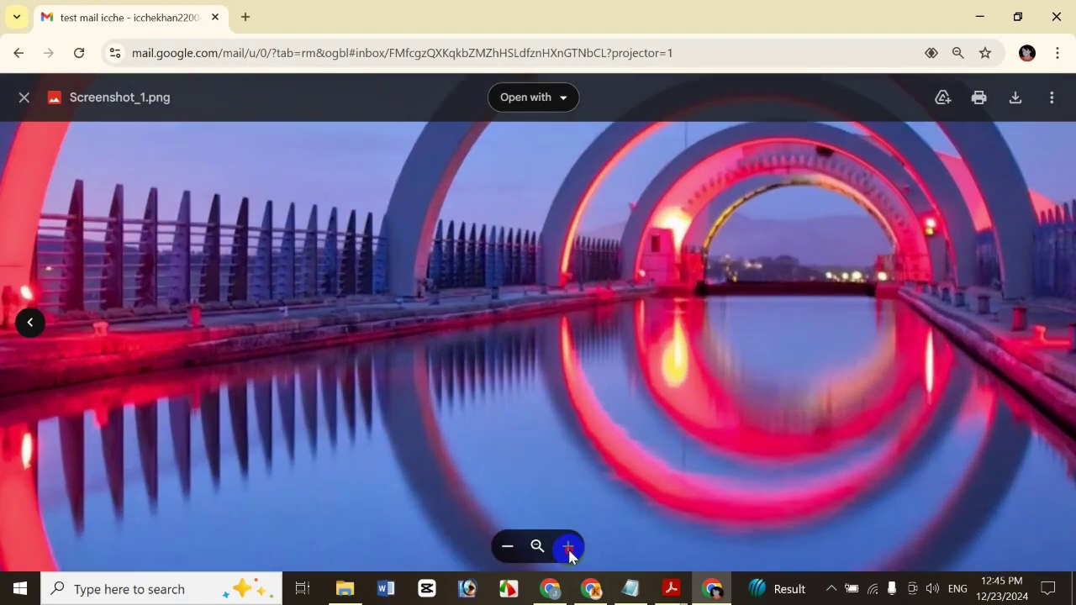
click(568, 547)
drag(769, 360, 514, 394)
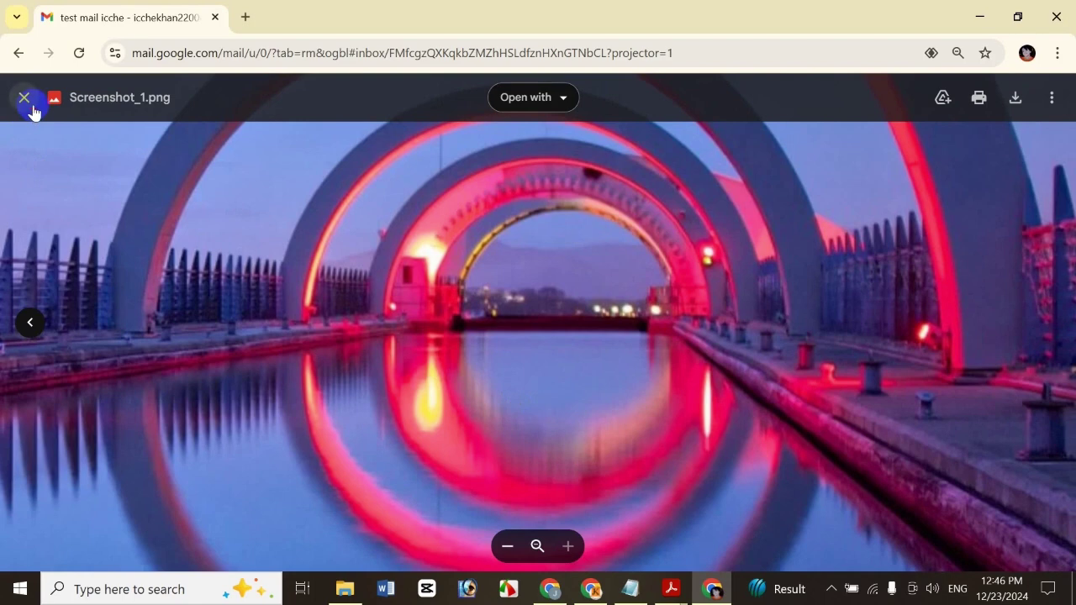
click(25, 97)
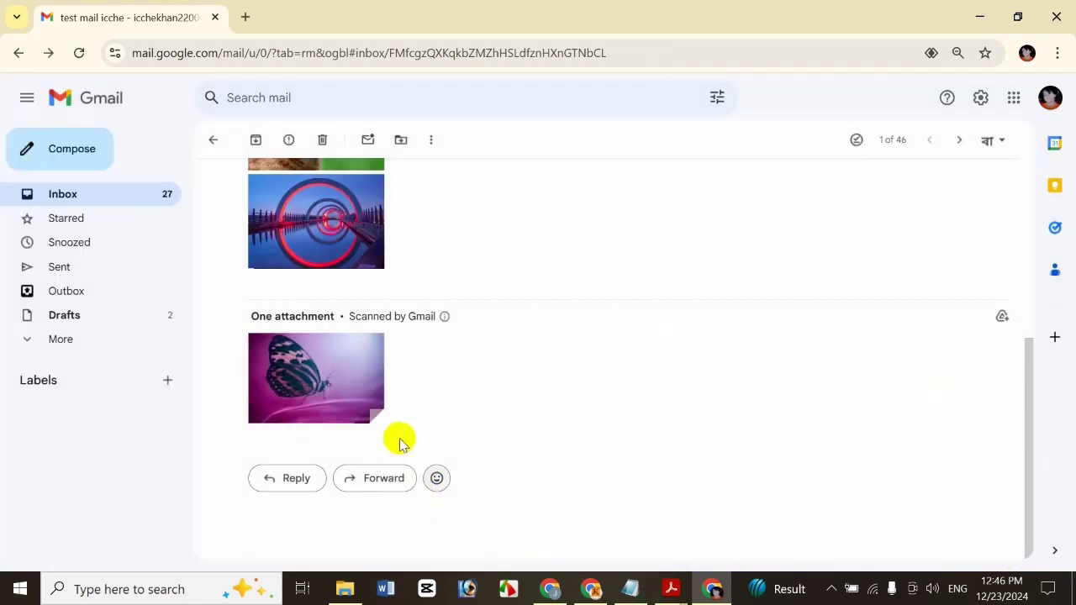
mouse_move(328, 388)
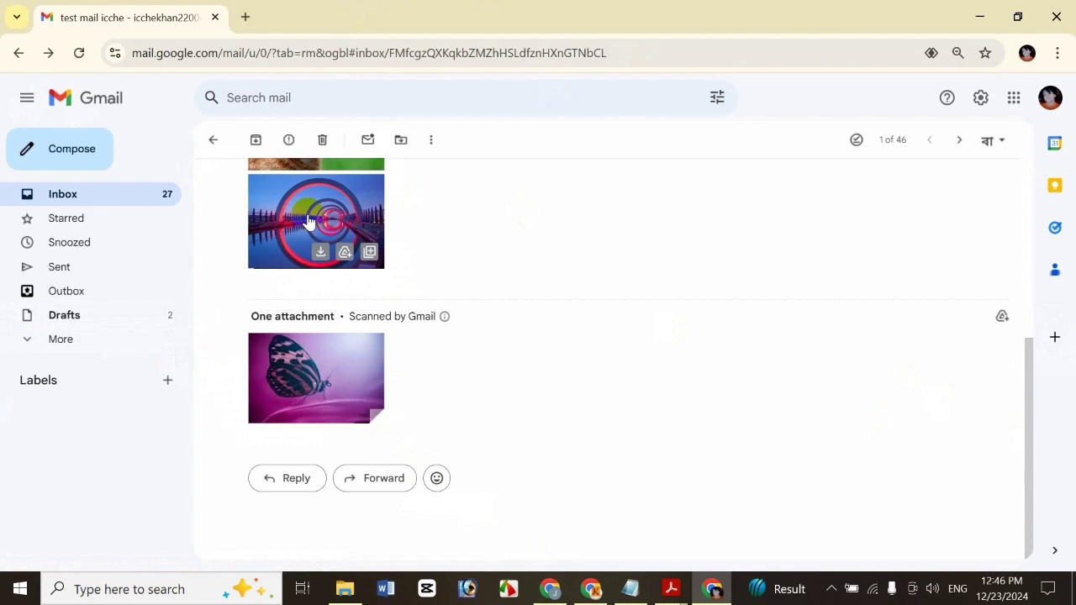
- Show the confidential mode title page in the PDF viewer and open Gmail in the sender's Chrome profile
click(670, 589)
click(546, 538)
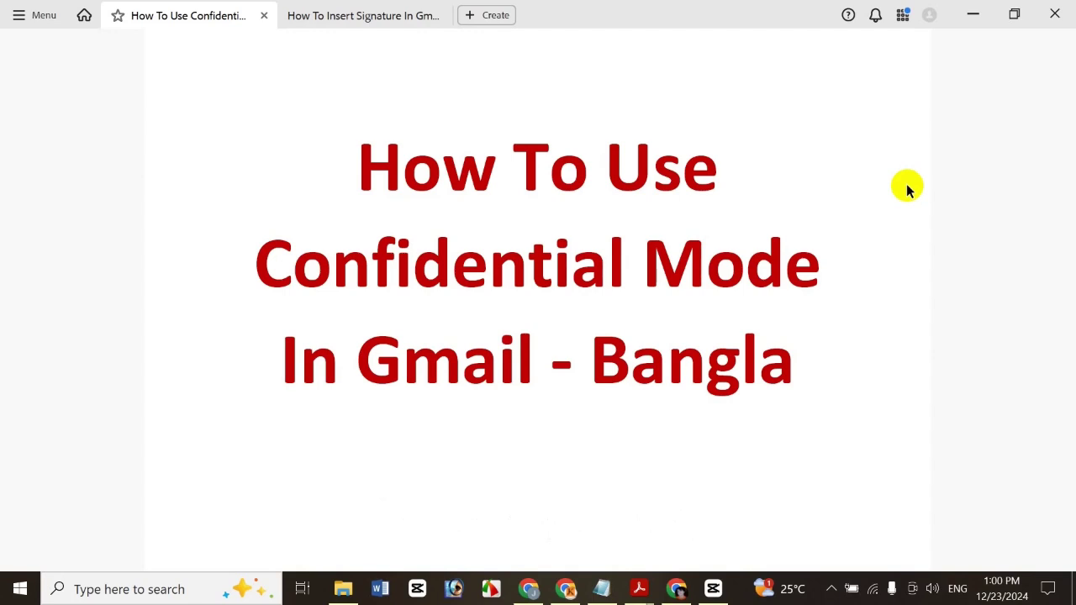
click(973, 14)
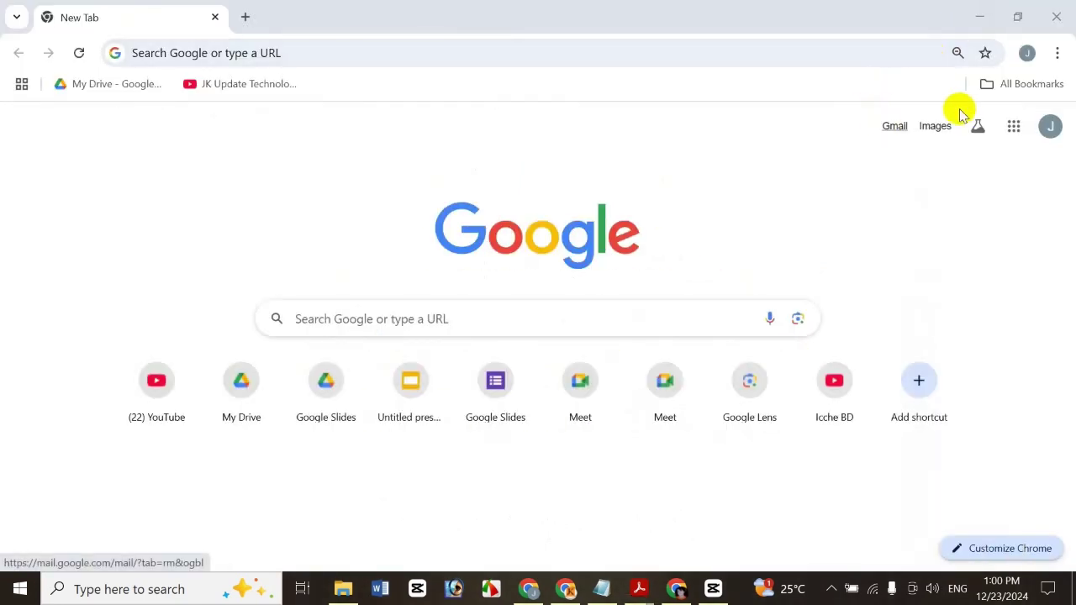
click(1012, 127)
click(957, 186)
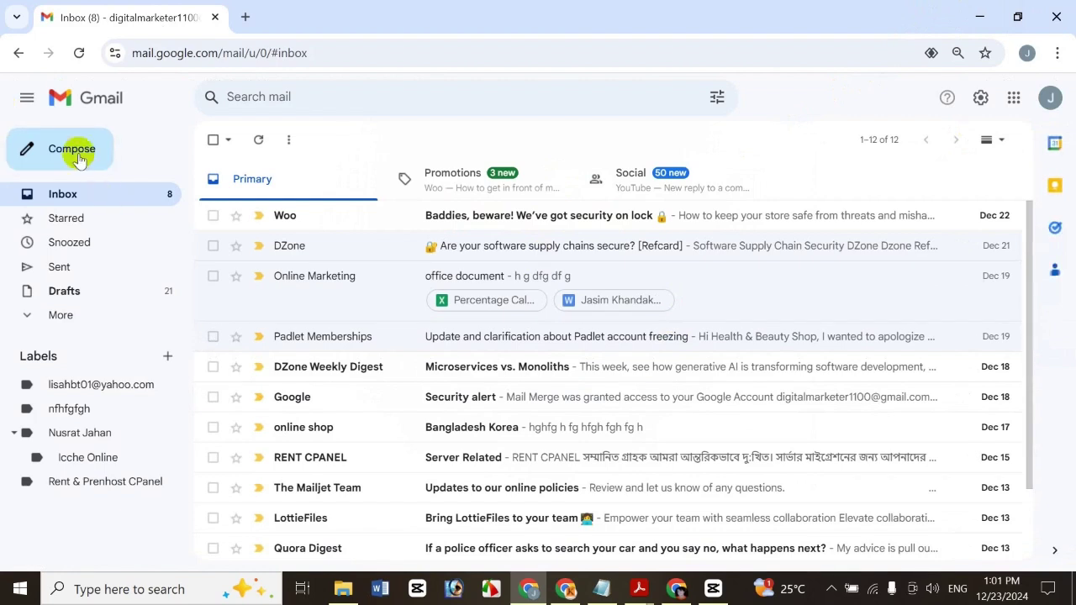
- Compose a new message to the suggested contact with subject "send mail" and body lines "gjgh jhj" and "jg hj ghj"
click(82, 149)
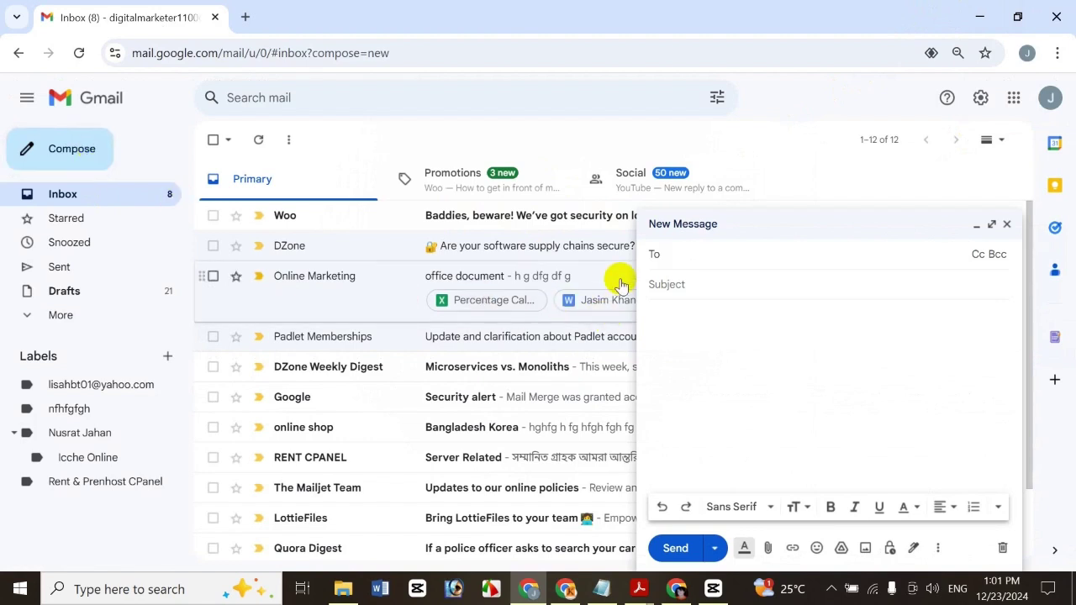
text(m)
click(757, 291)
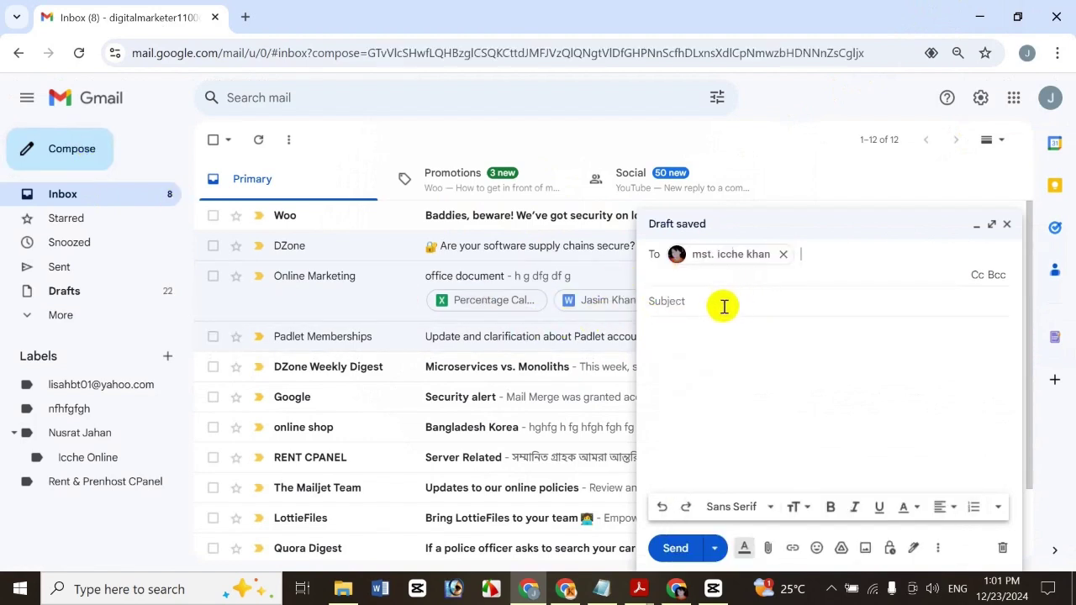
click(723, 306)
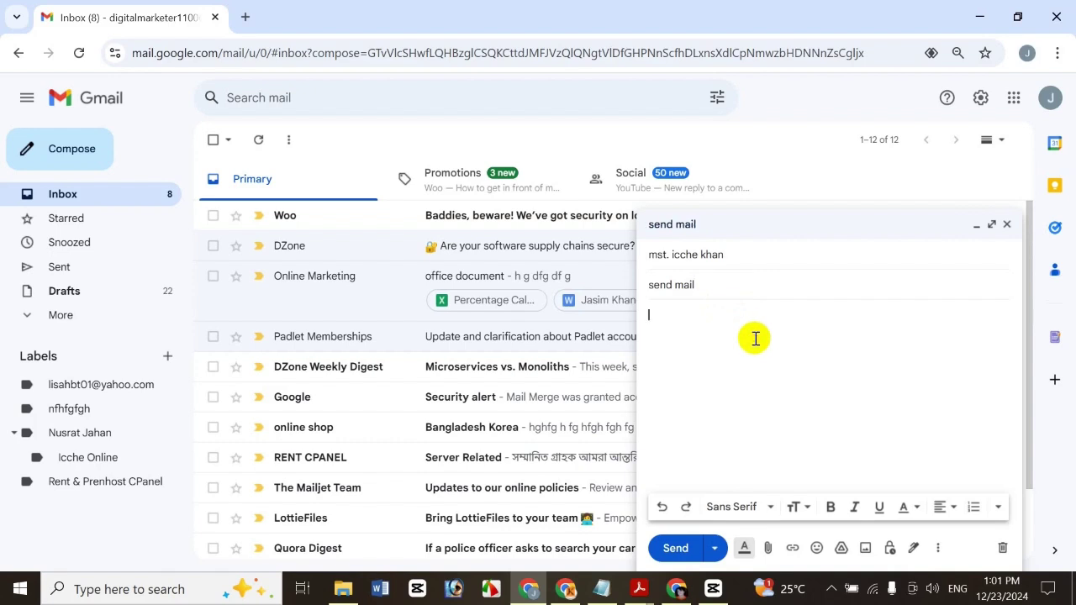
text(g hj ghj)
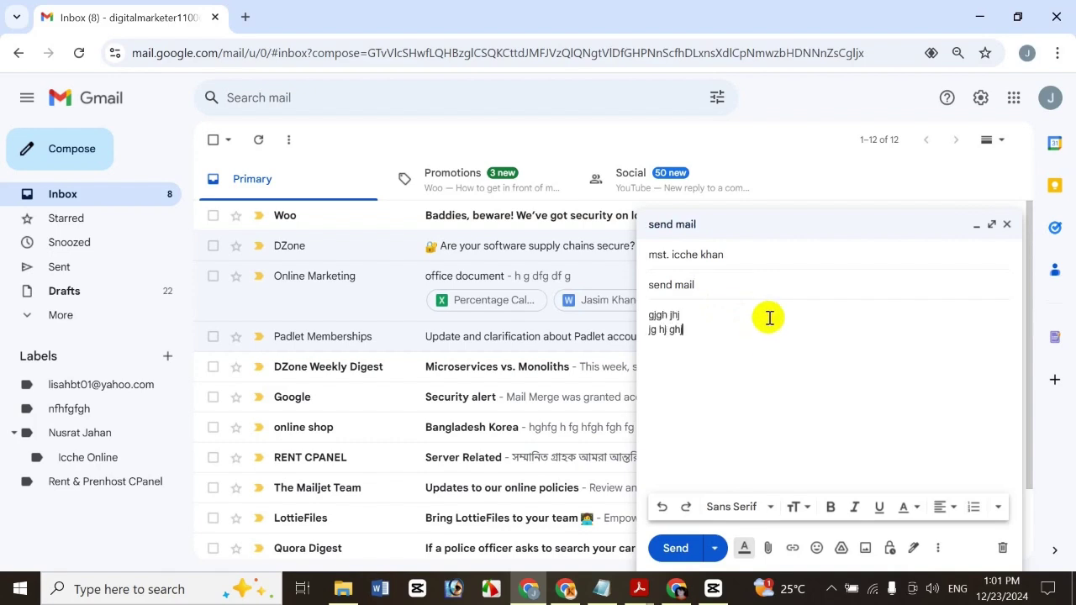
- Insert the Google Photos picture of the girl with glowing cat ears inline and shrink it to about two thirds of its size
click(866, 549)
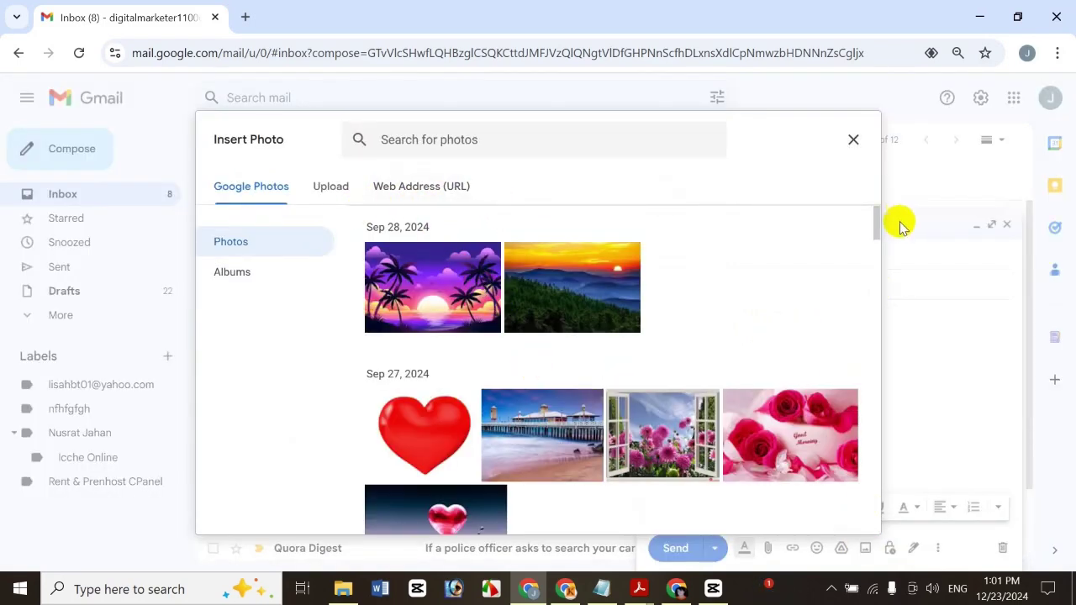
drag(879, 224, 809, 400)
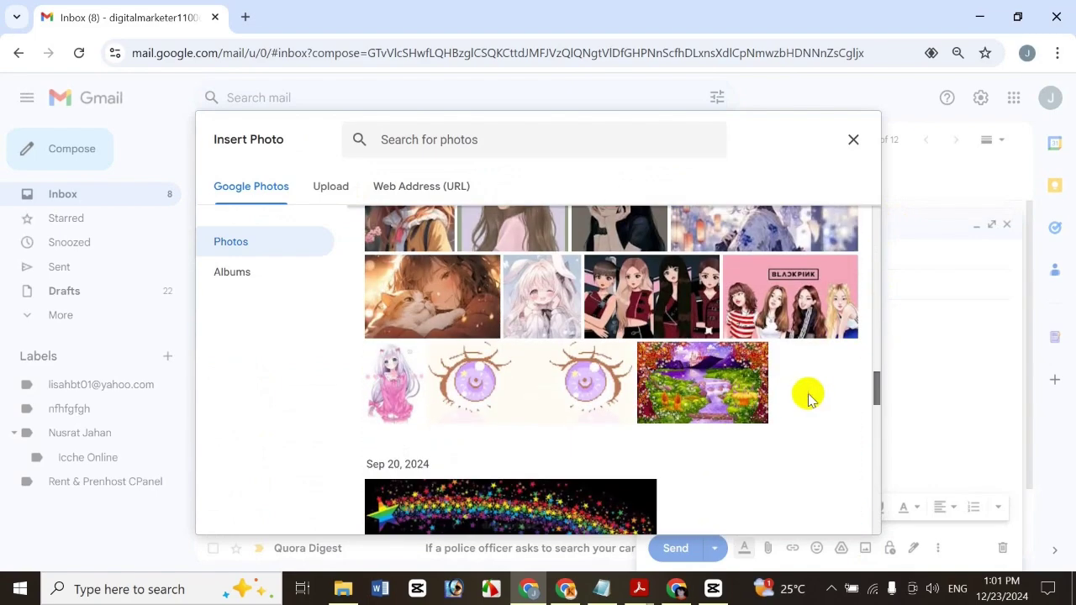
click(613, 224)
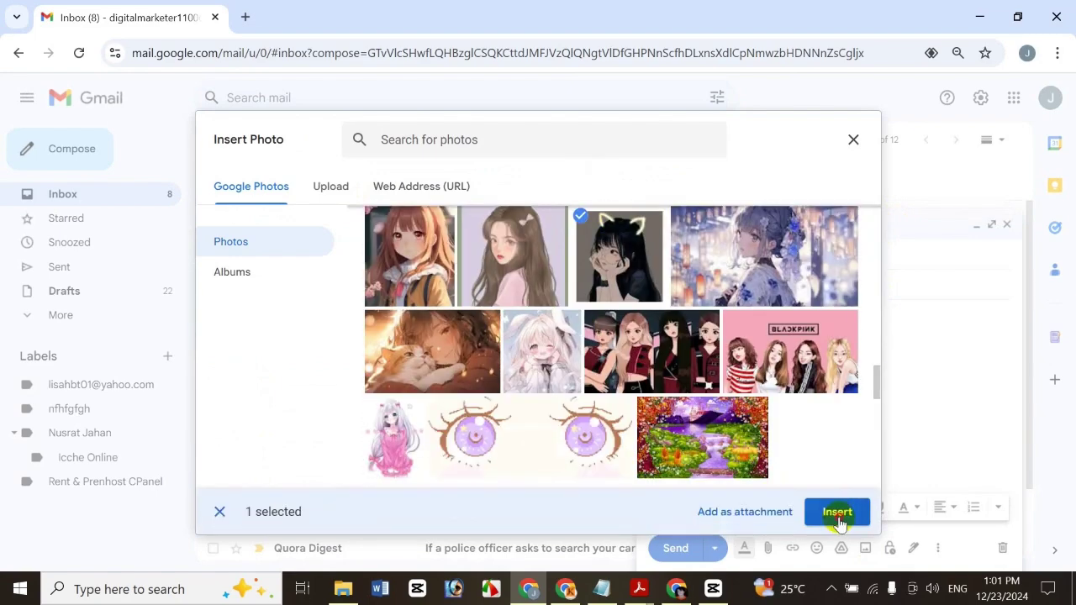
click(834, 512)
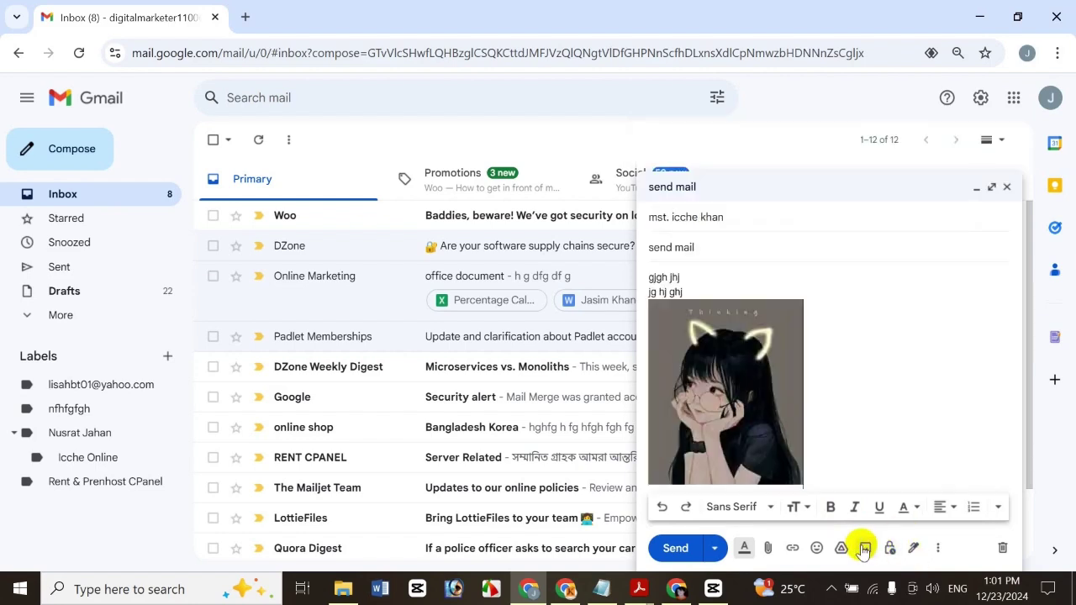
click(759, 454)
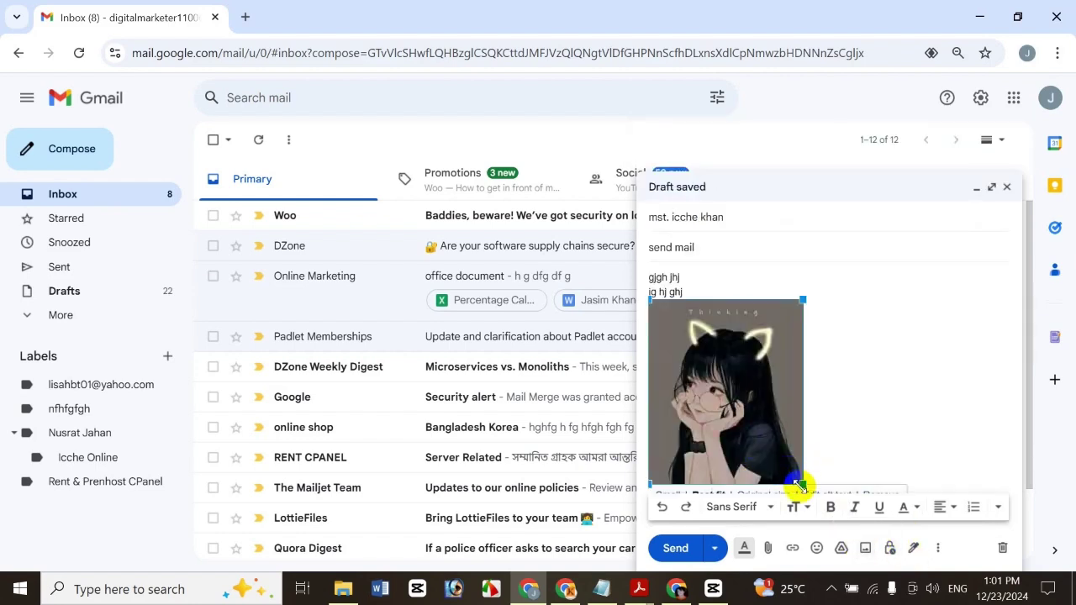
drag(801, 486, 748, 437)
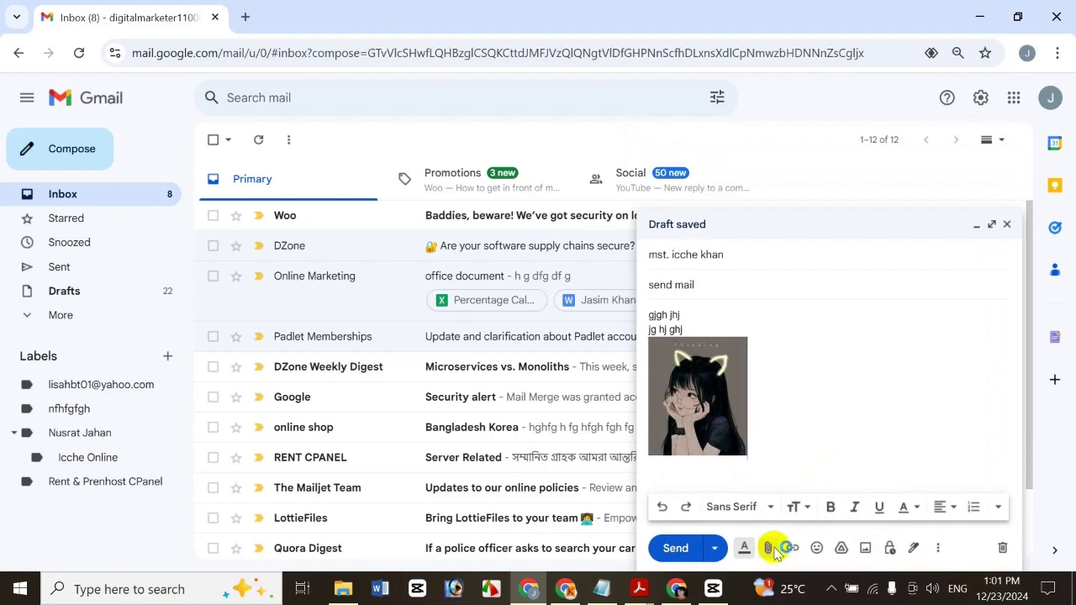
- Attach the Word document The Cat from the 1256 folder in Documents to the message
click(769, 548)
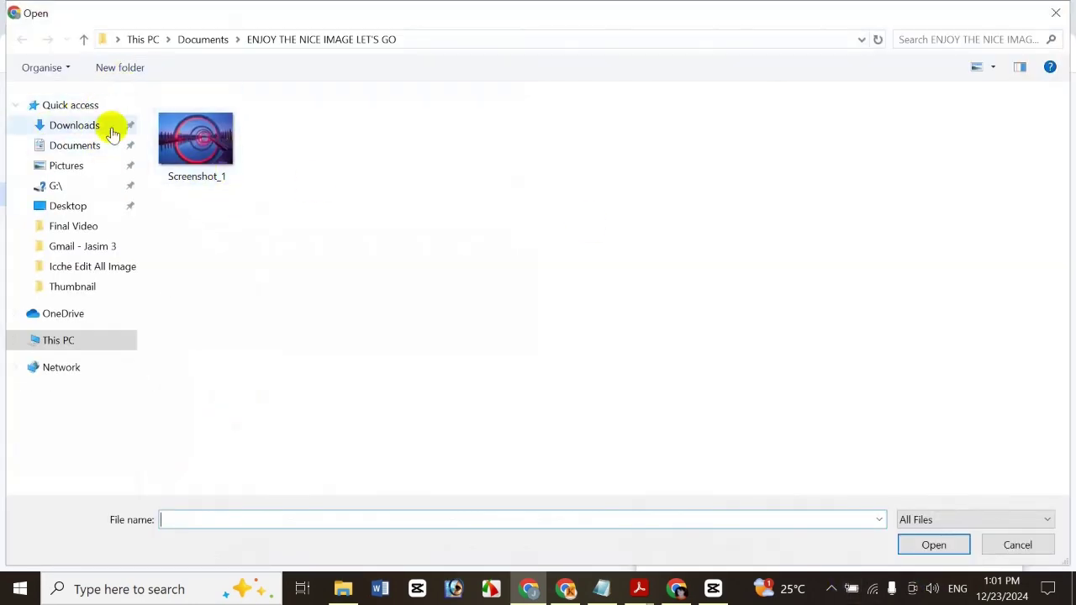
click(92, 145)
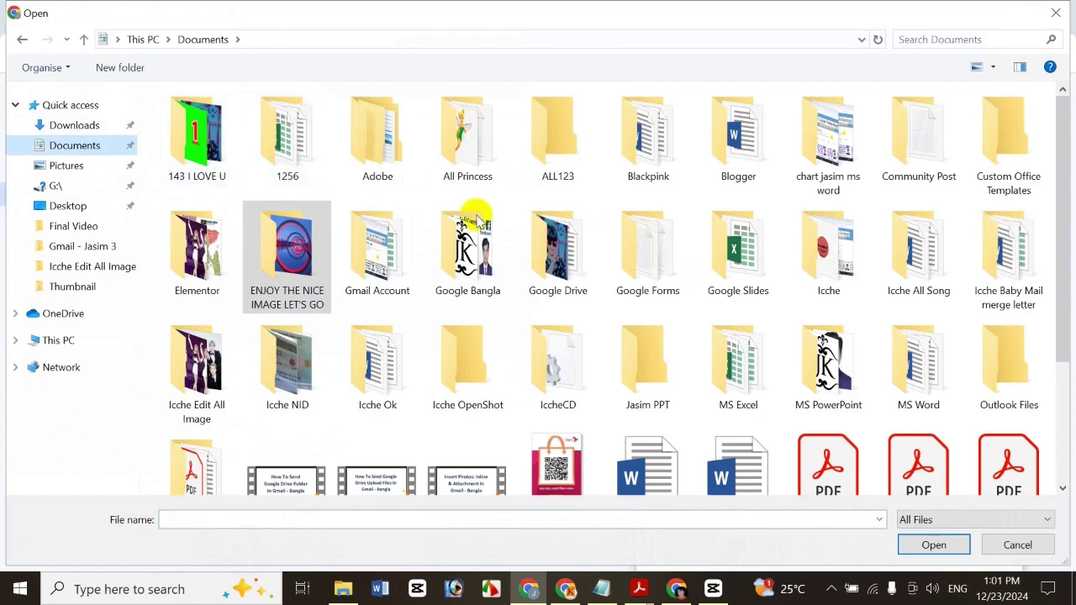
double_click(282, 163)
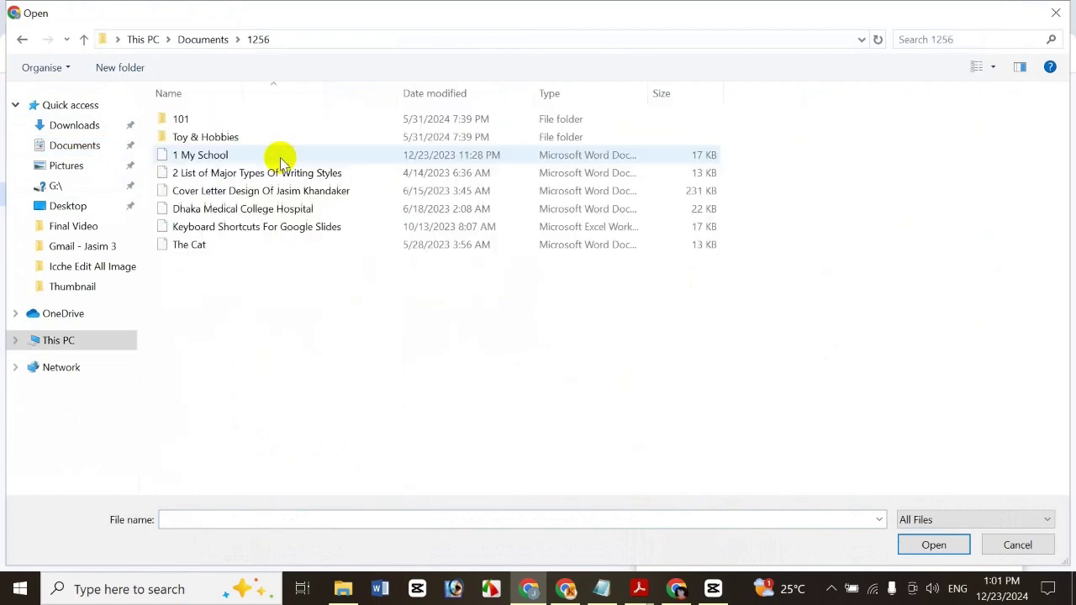
double_click(227, 242)
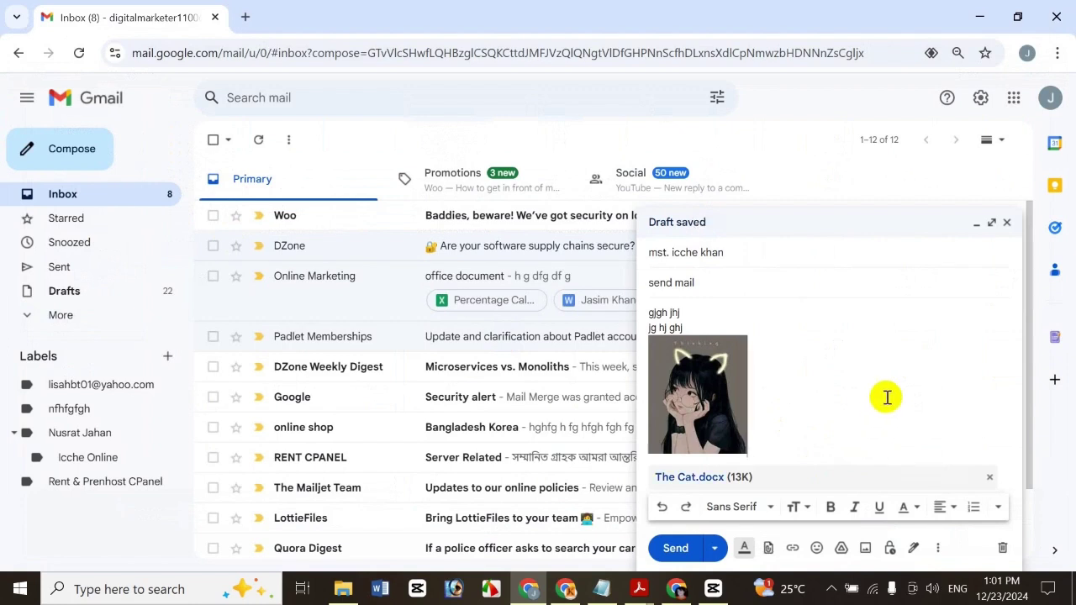
- Turn on confidential mode for the message, review the expiration choices and save it with Expires in 1 week and No SMS passcode
click(889, 550)
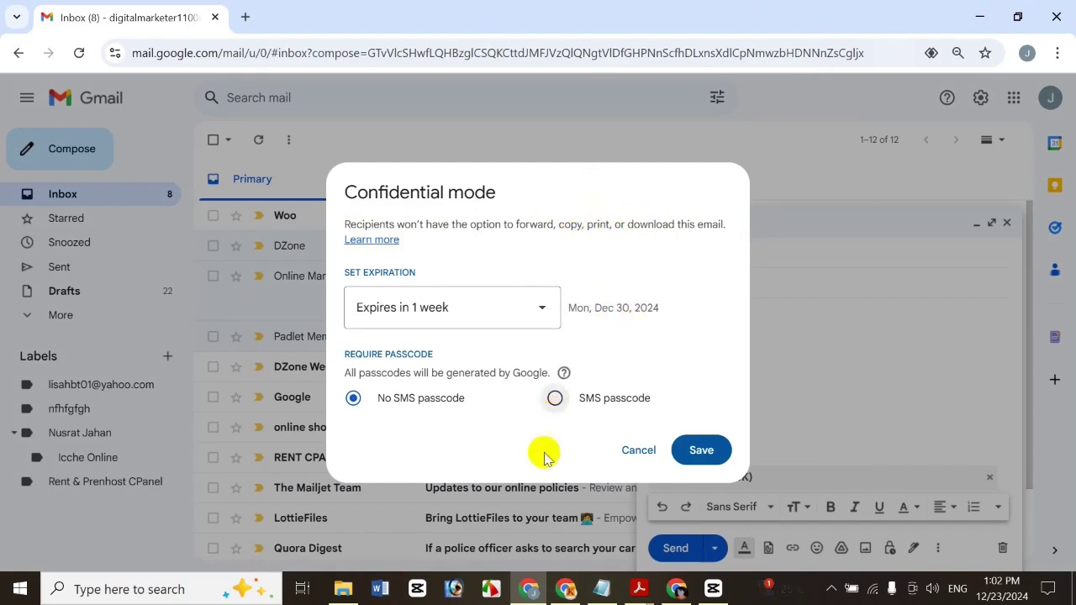
click(476, 314)
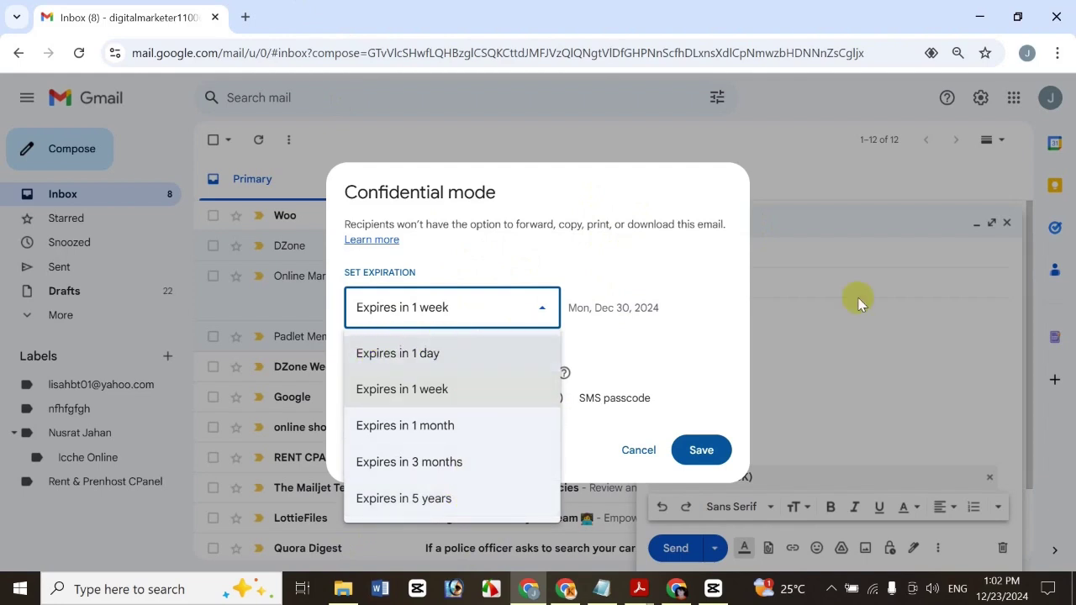
click(641, 331)
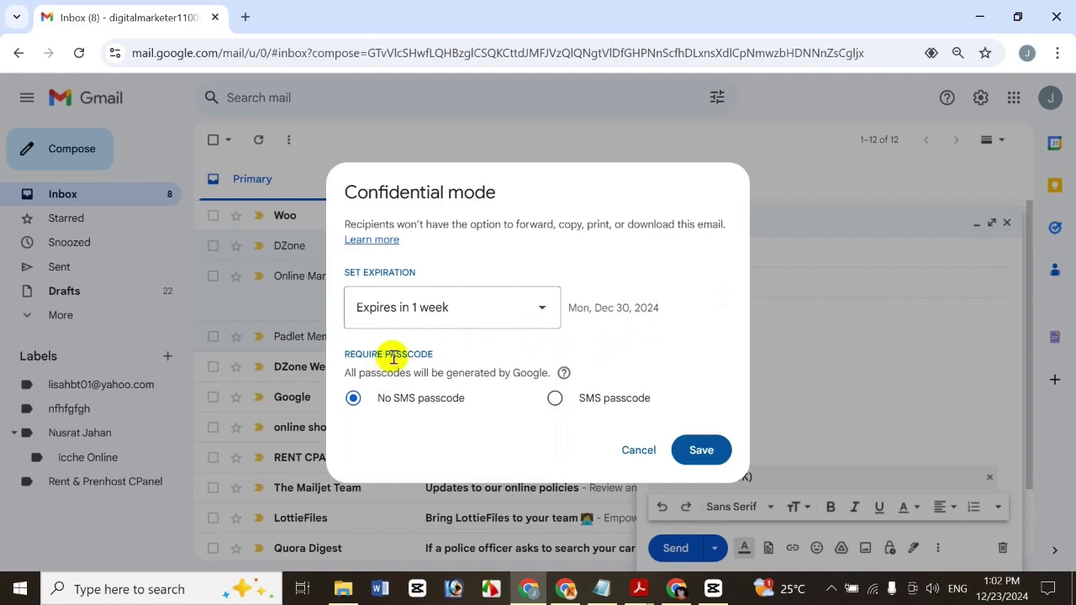
mouse_move(565, 378)
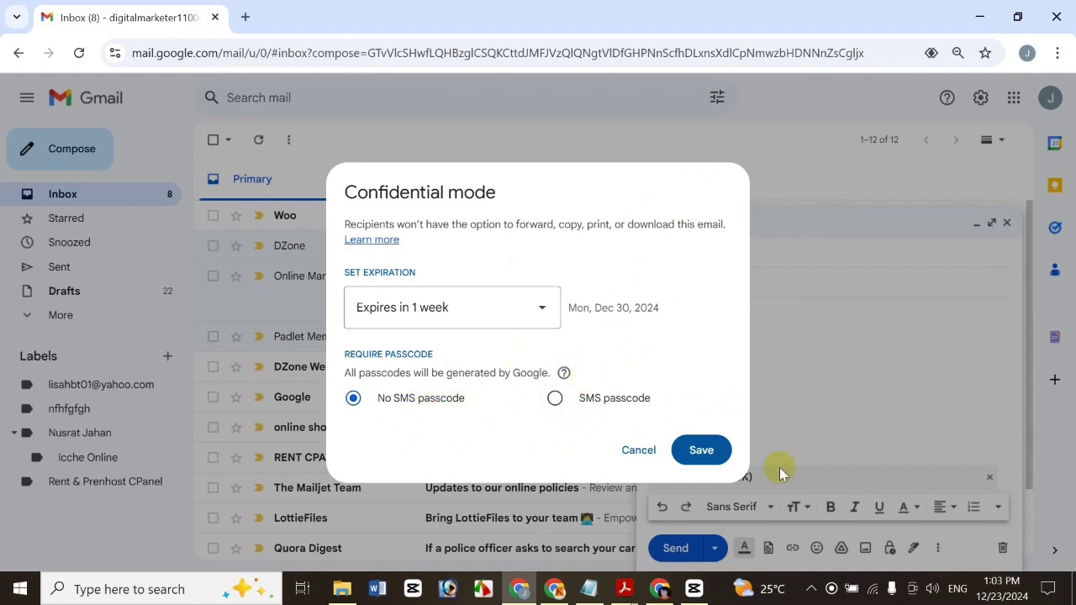
click(519, 311)
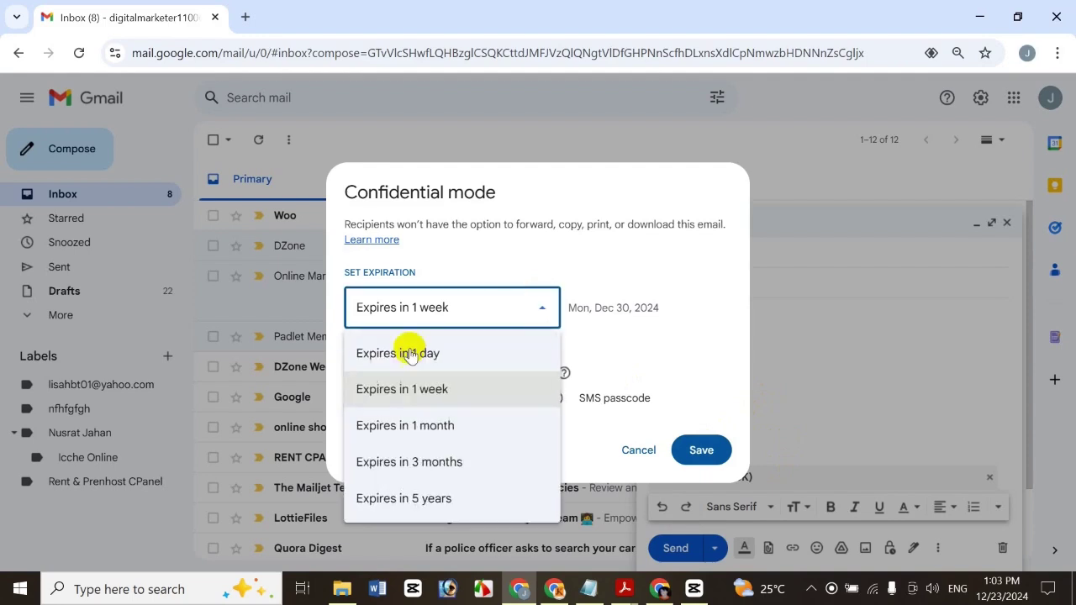
click(656, 271)
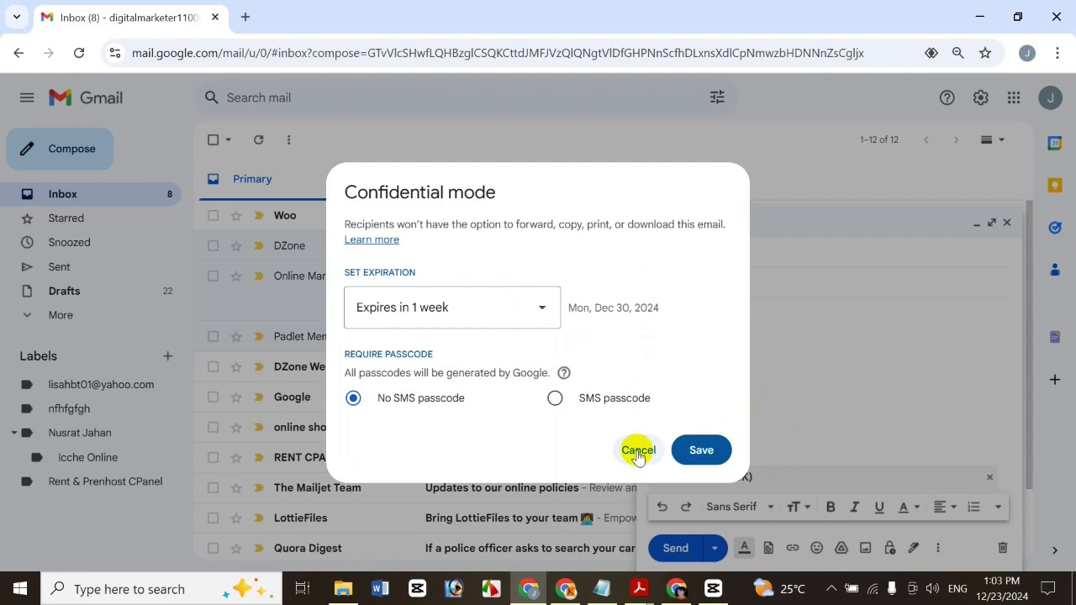
click(697, 452)
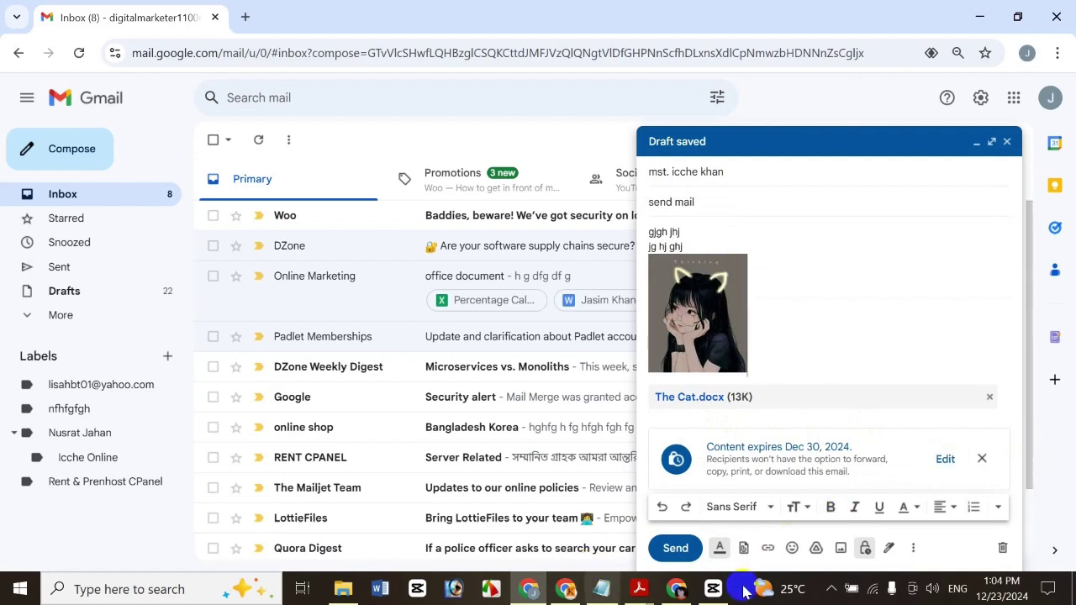
- Send the confidential message and open the recipient's Gmail inbox in the other Chrome profile
click(675, 549)
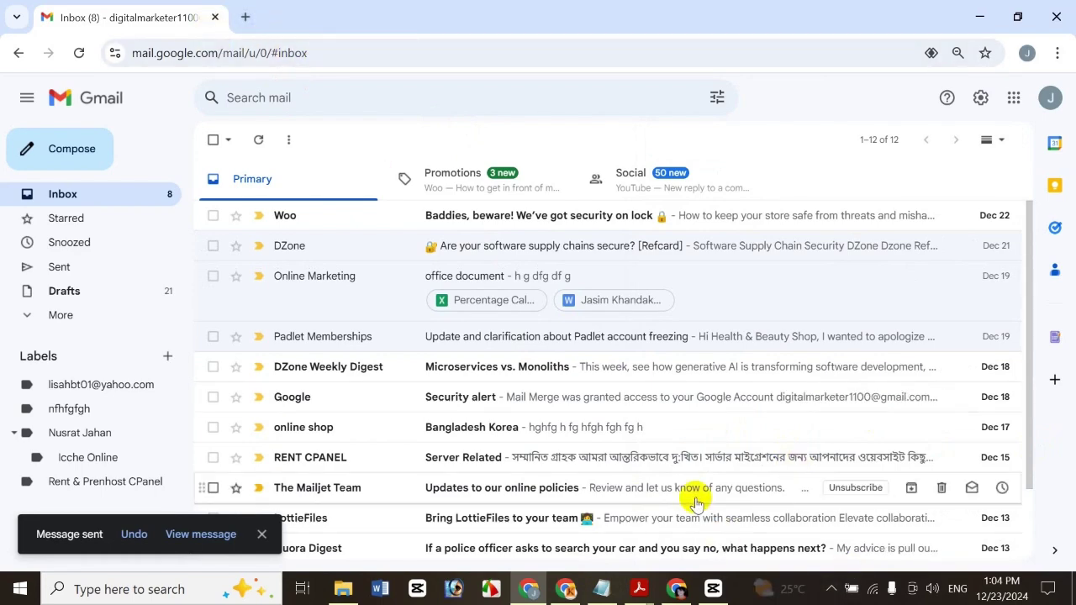
click(677, 588)
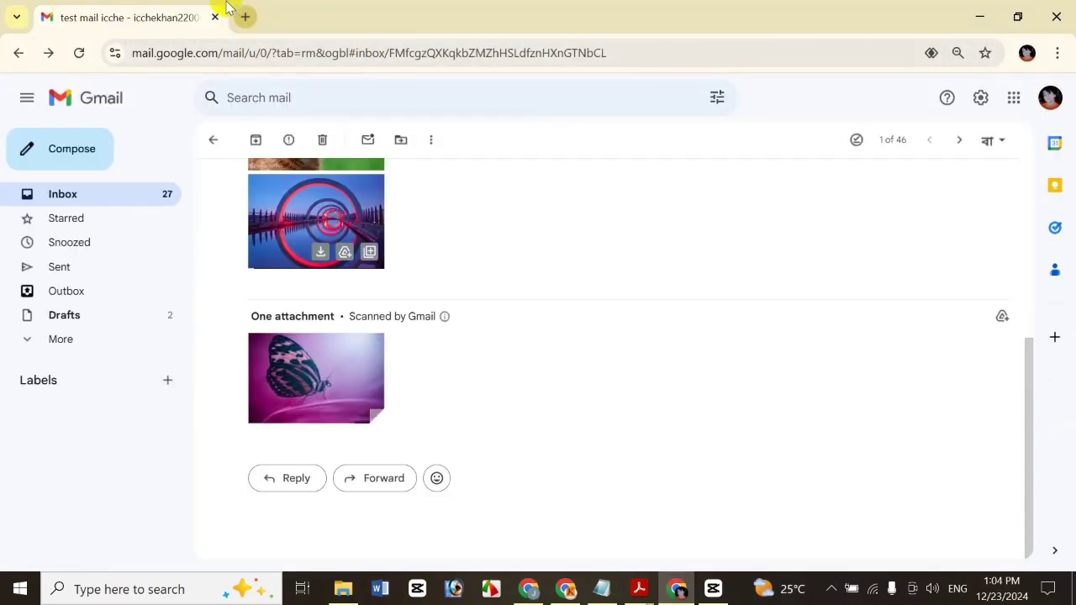
click(246, 17)
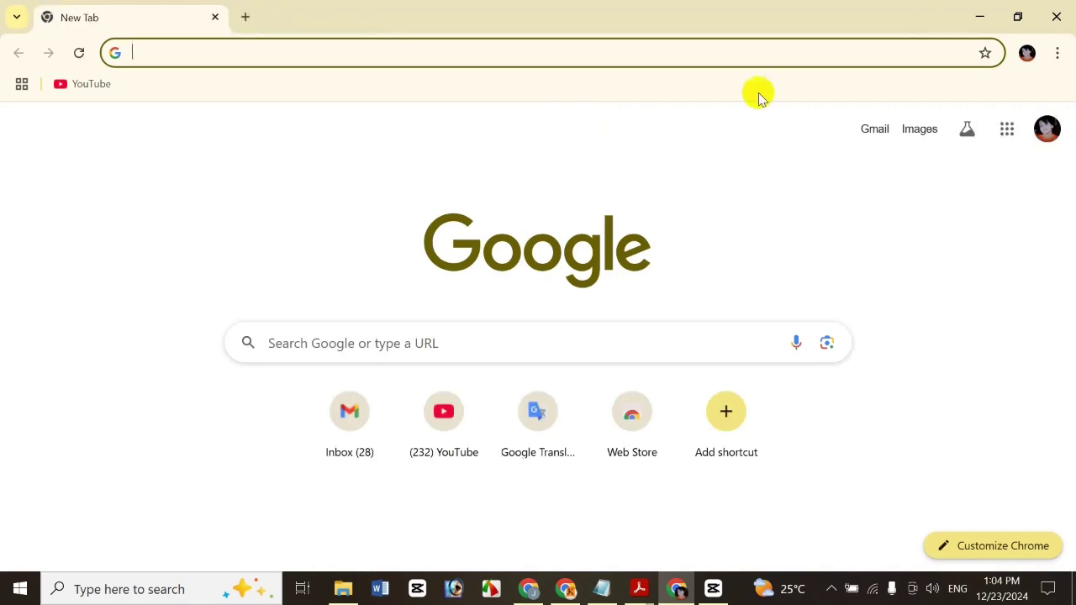
click(878, 135)
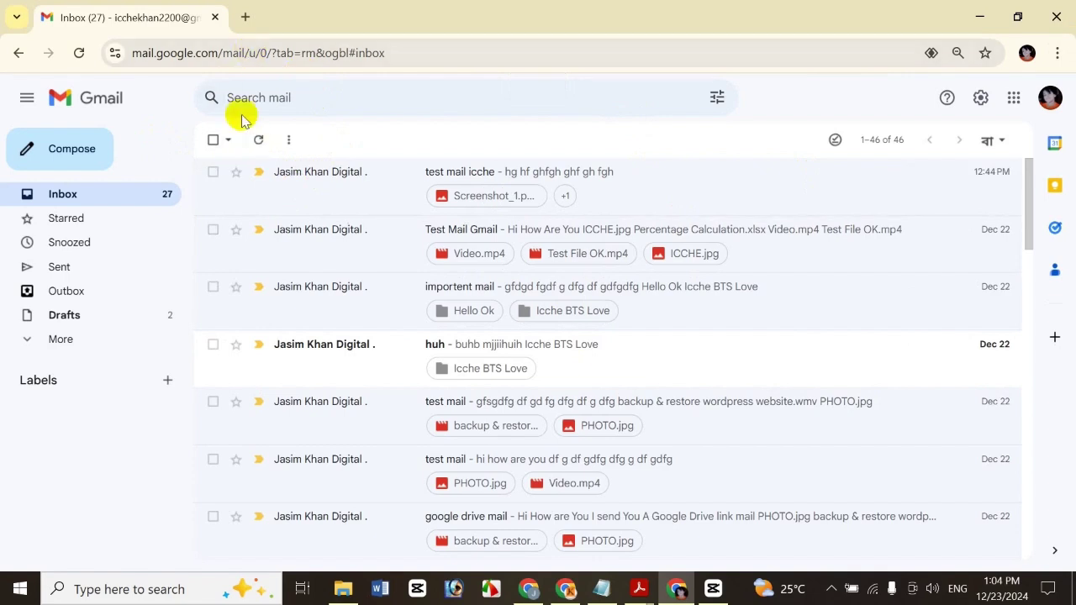
- Reload the recipient's inbox and open the newly received confidential message "send mail"
click(80, 54)
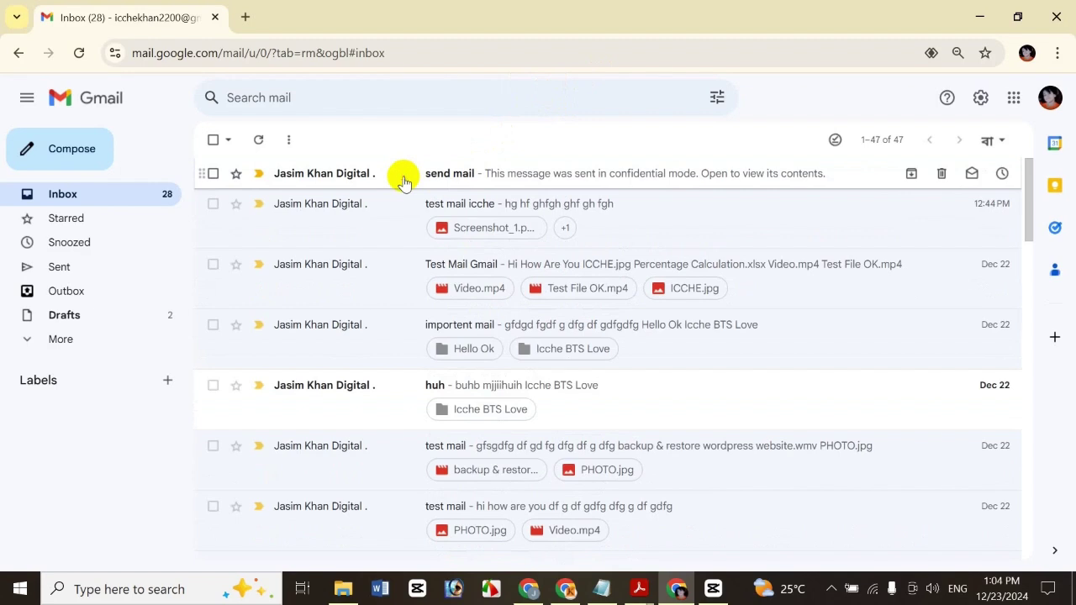
click(404, 182)
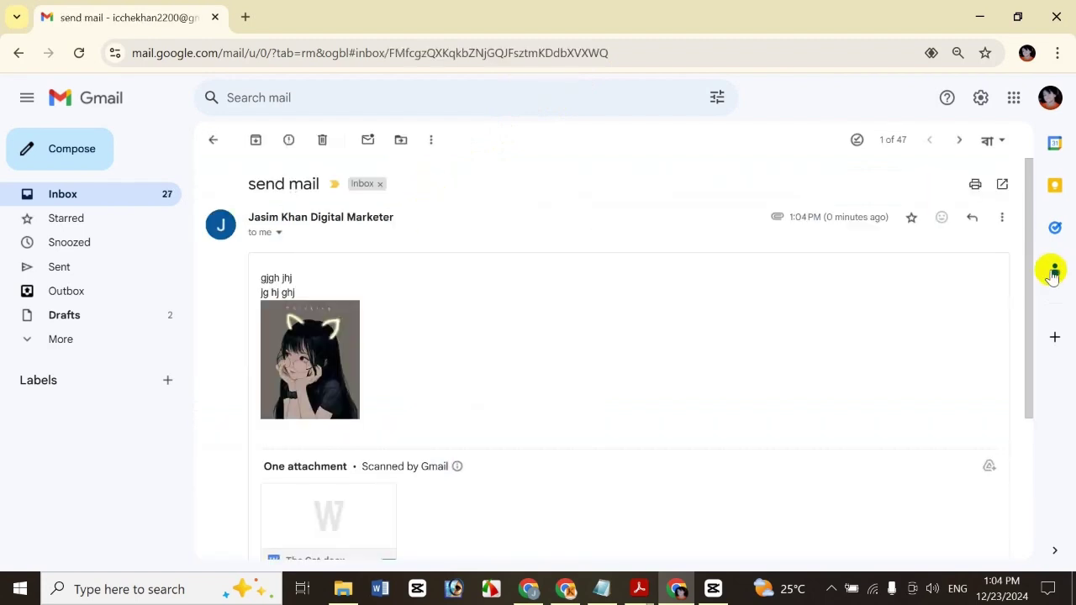
- Examine the confidential message's attachment and its expiration and restriction notice, and try to preview The Cat.docx
drag(1030, 290, 1016, 339)
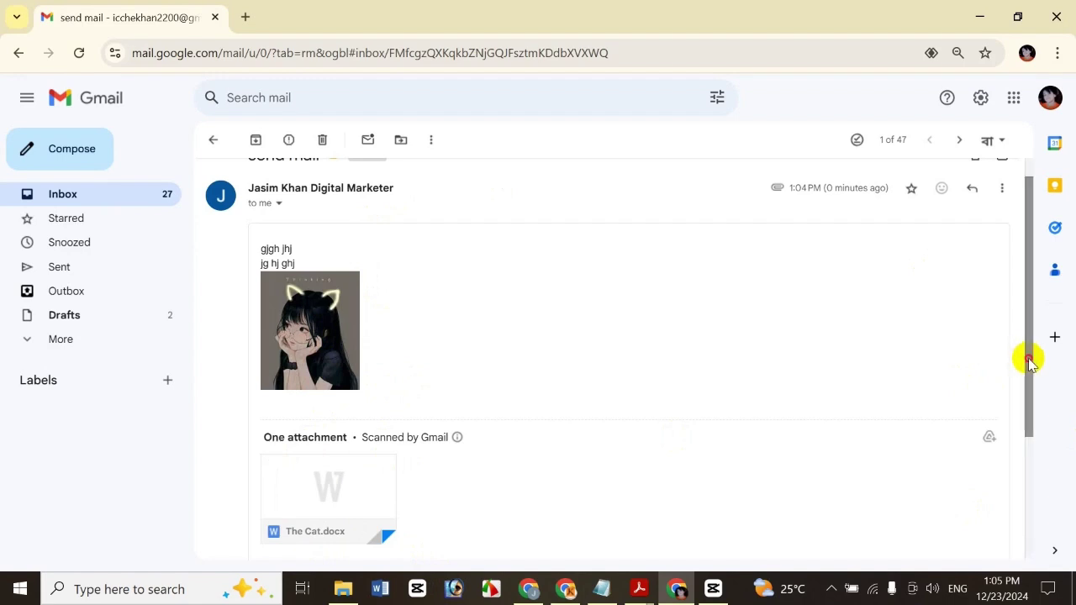
drag(1029, 361, 1022, 444)
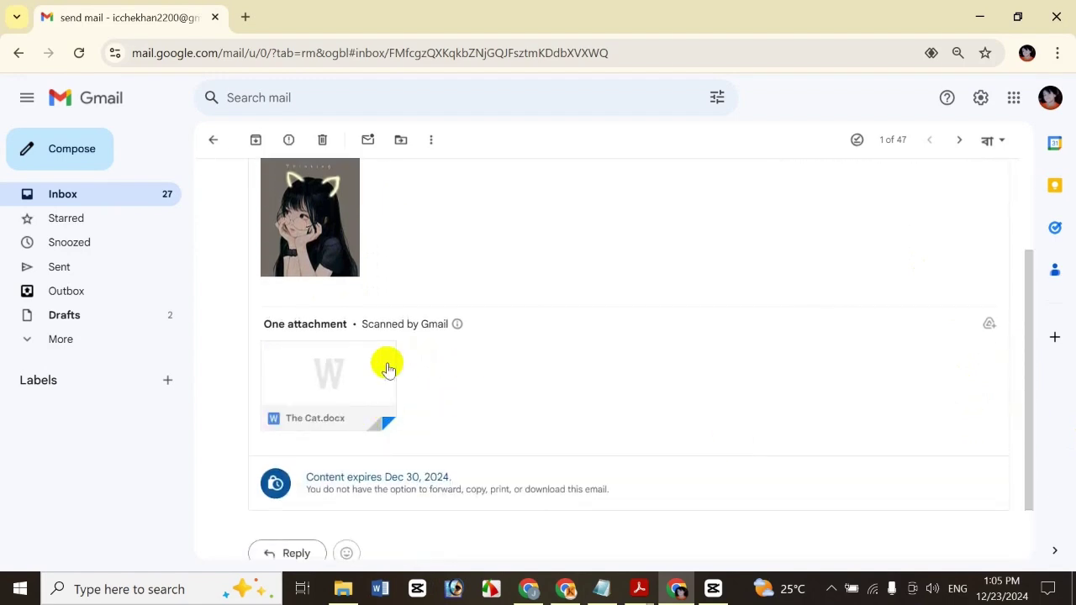
drag(1018, 344, 1018, 318)
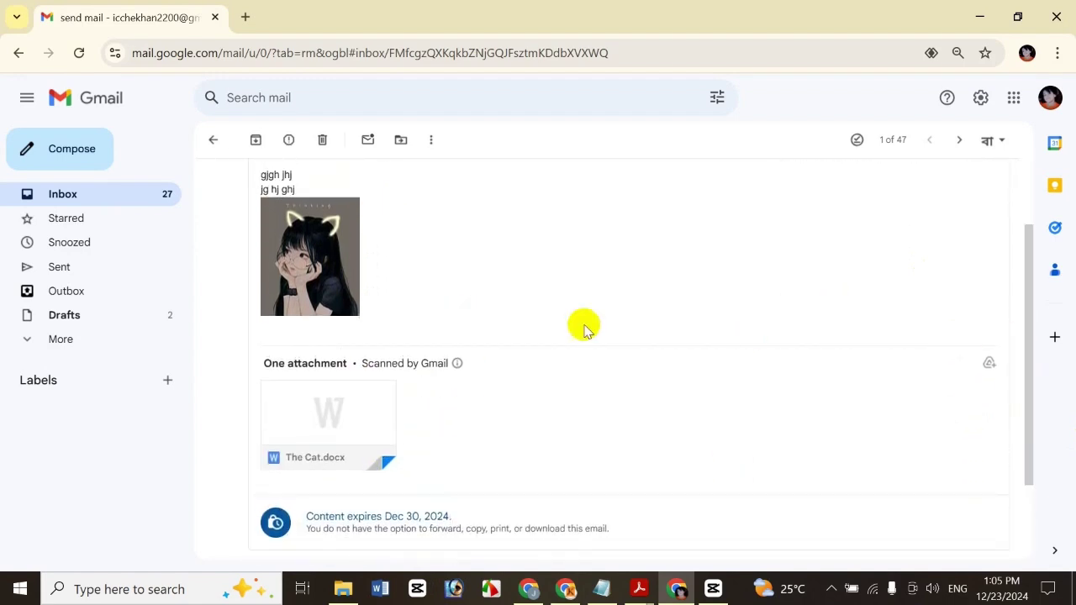
click(346, 438)
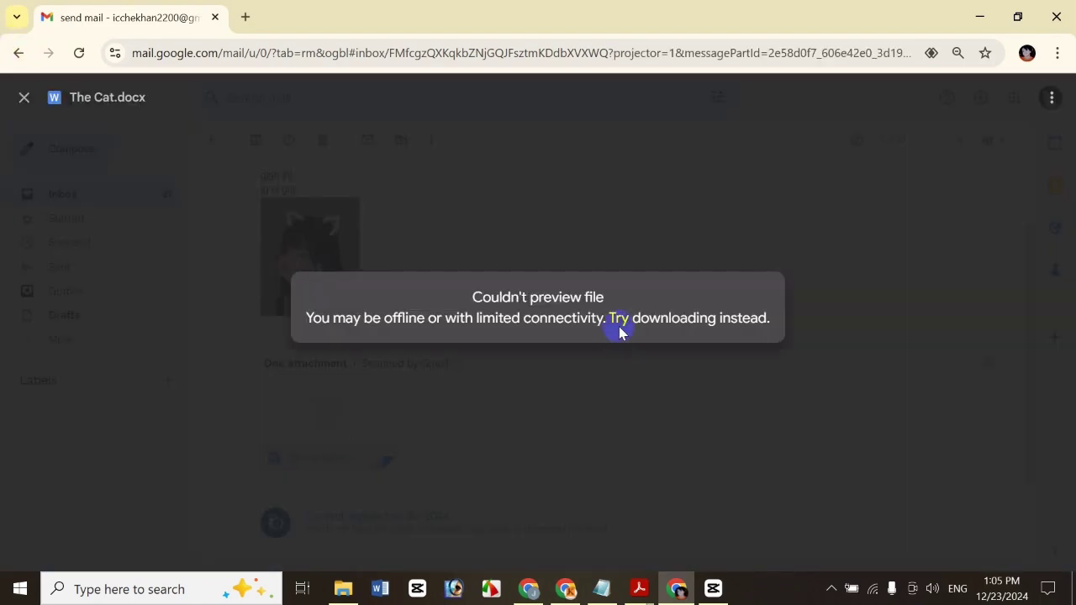
click(18, 97)
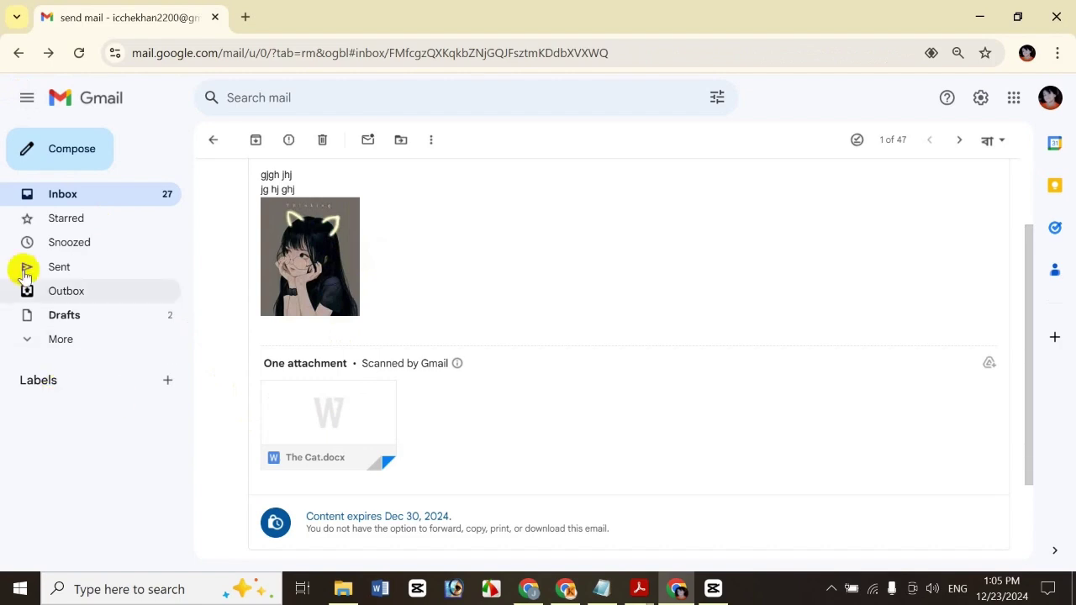
click(483, 312)
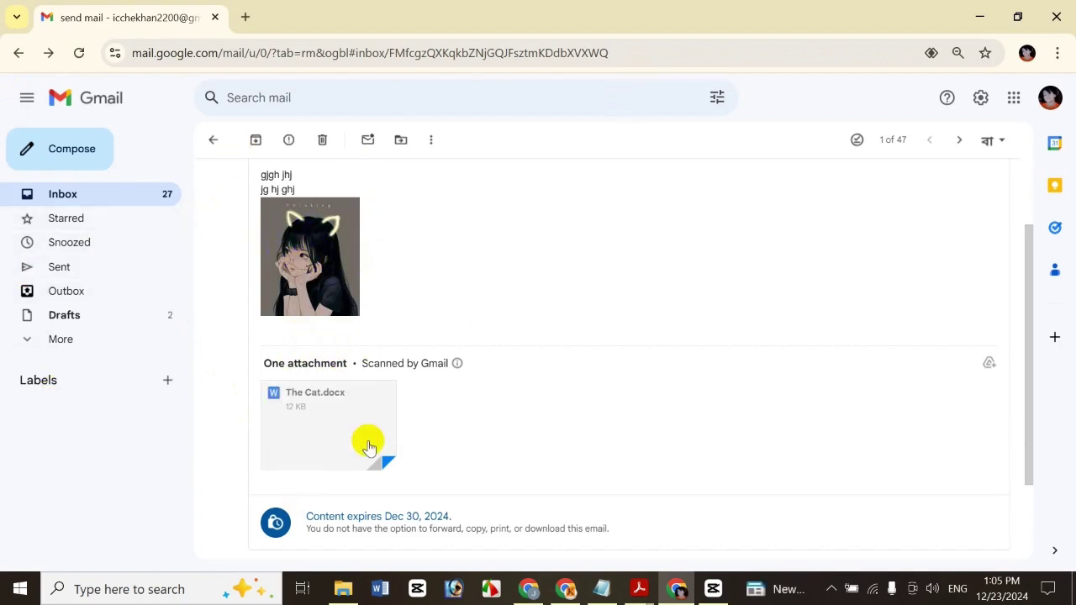
scroll(1038, 463, down, 1)
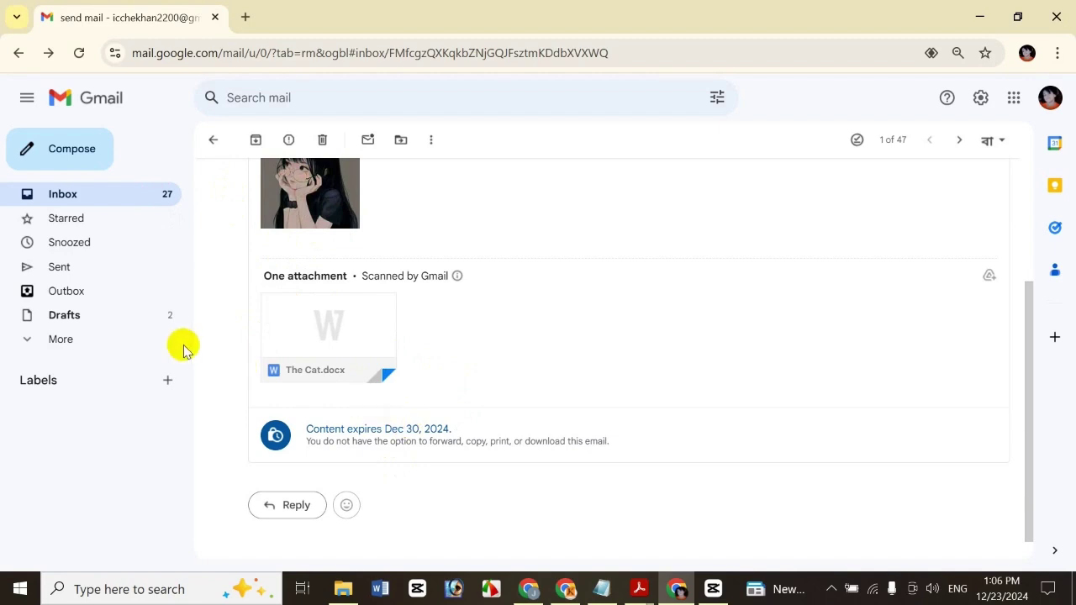
- Check the Starred list, open "importent mail" from the inbox and return to the inbox list
click(46, 214)
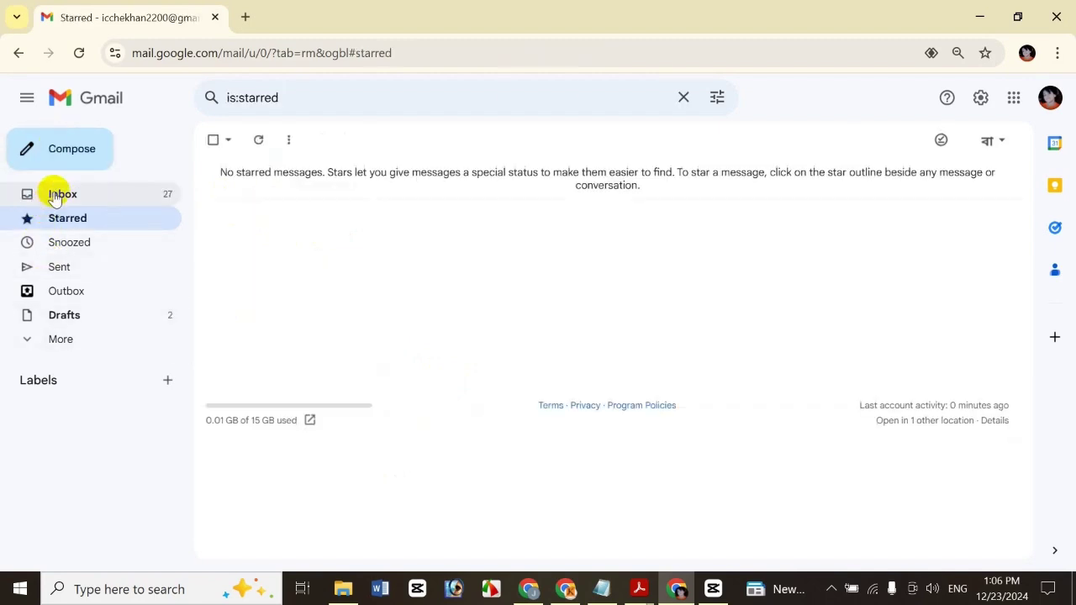
click(130, 195)
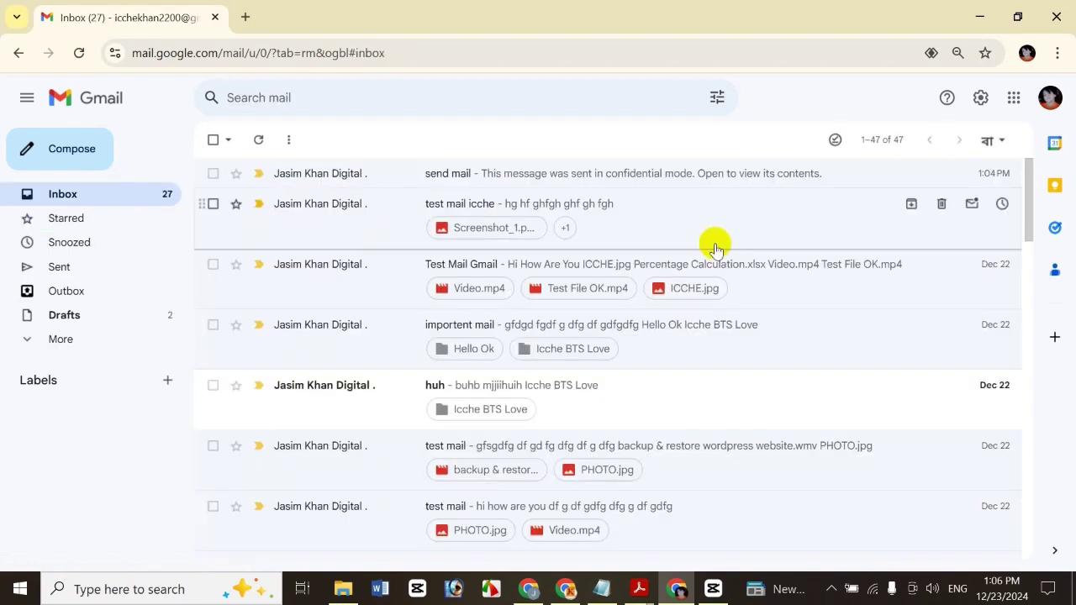
click(663, 343)
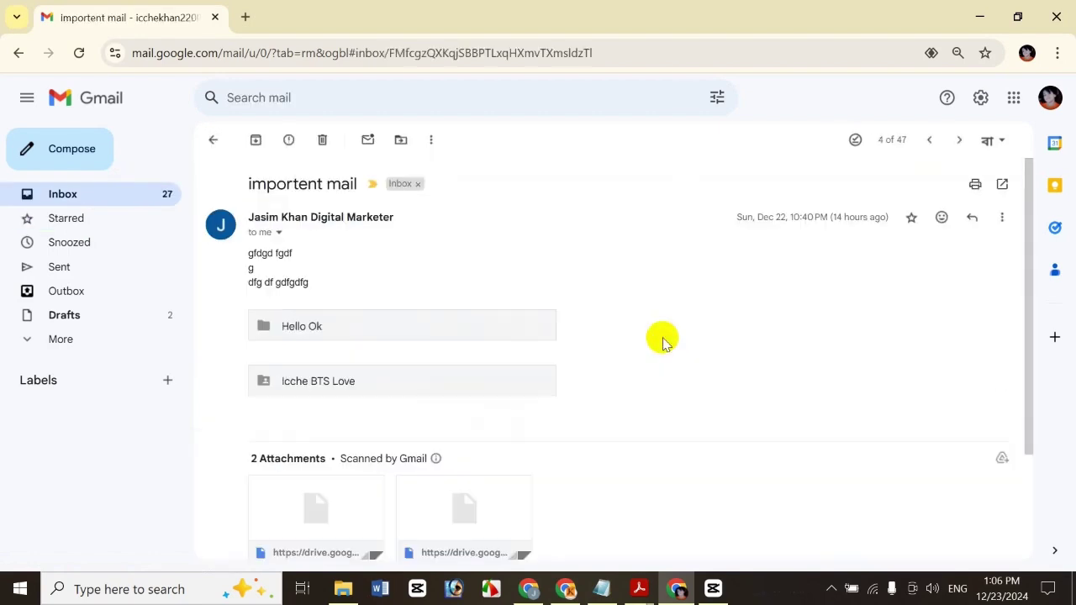
click(132, 197)
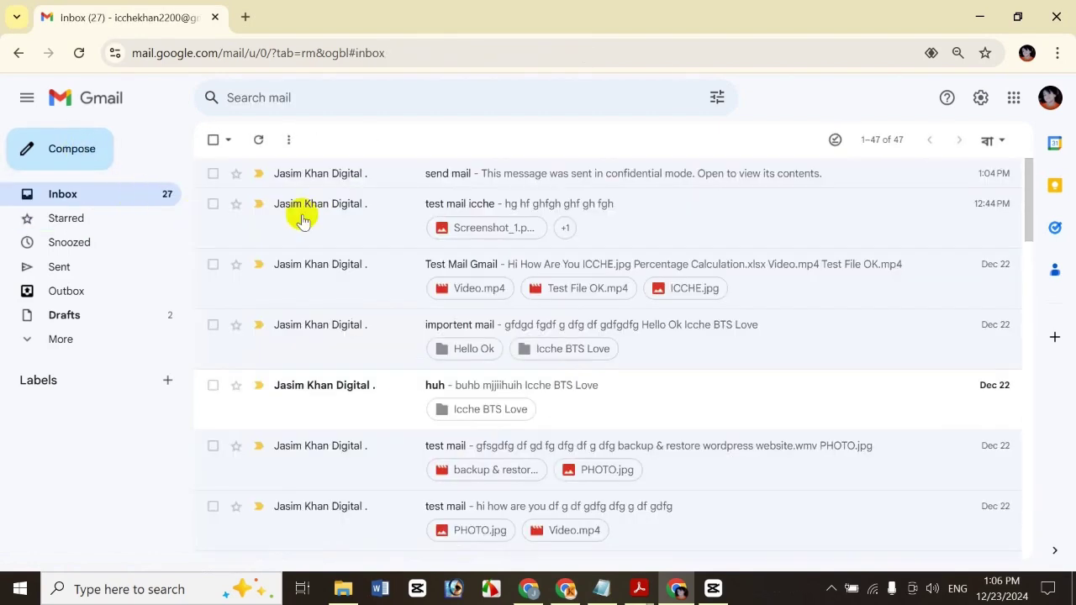
- Open the non-confidential message "test mail icche" and examine the download options on its inline photos and the rty.jfif attachment
click(385, 218)
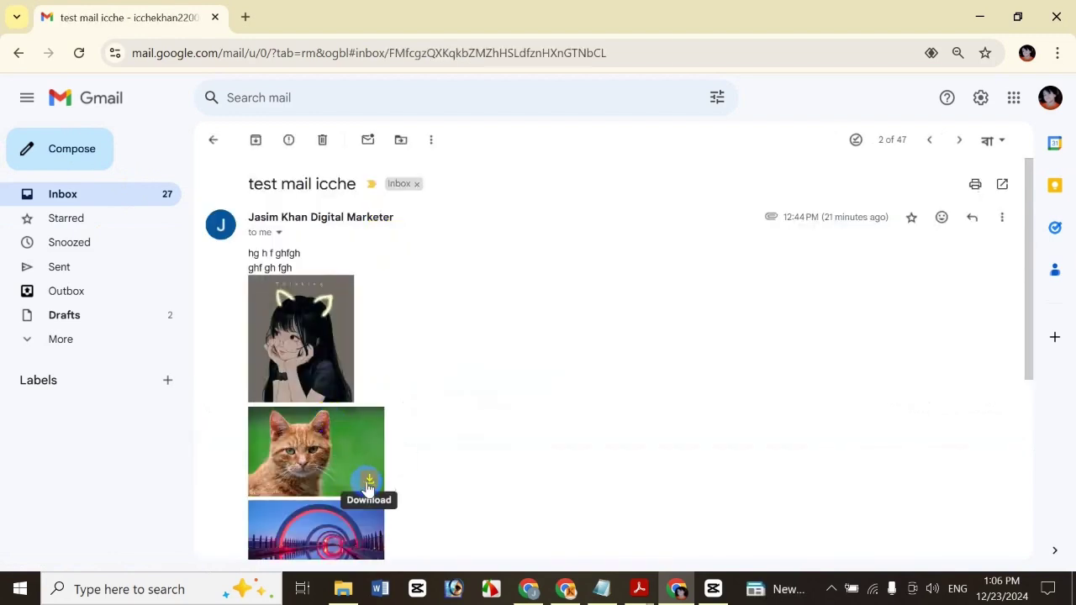
drag(1028, 356, 1006, 428)
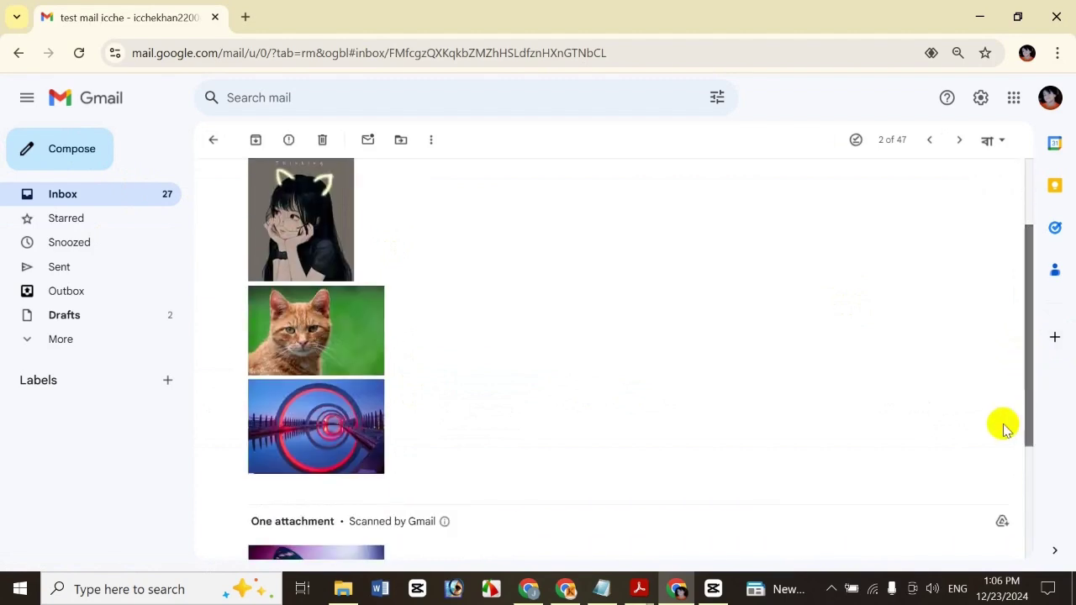
mouse_move(328, 465)
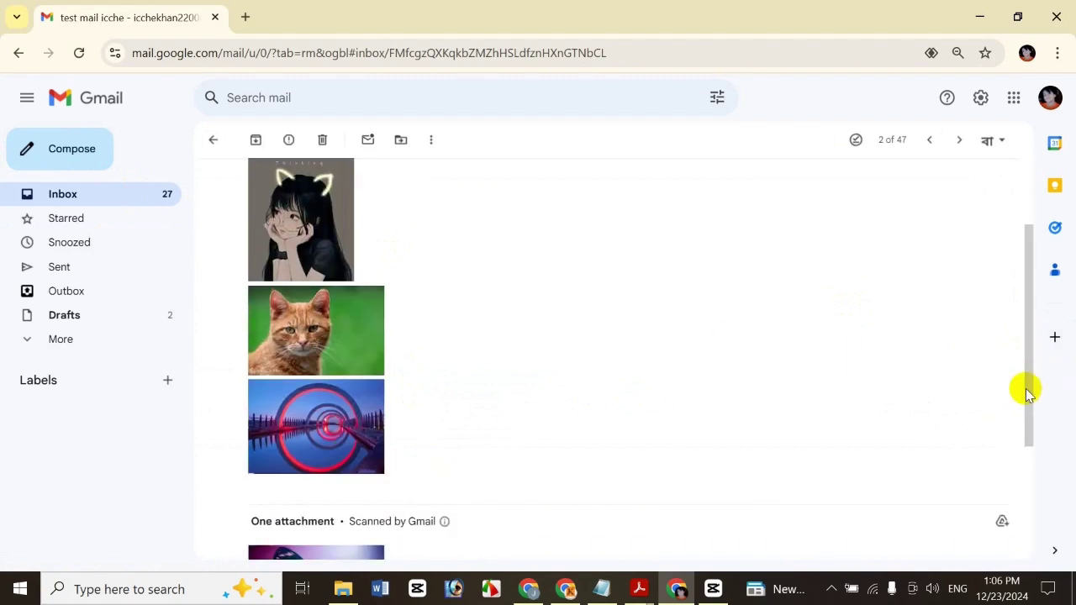
drag(1029, 404, 957, 492)
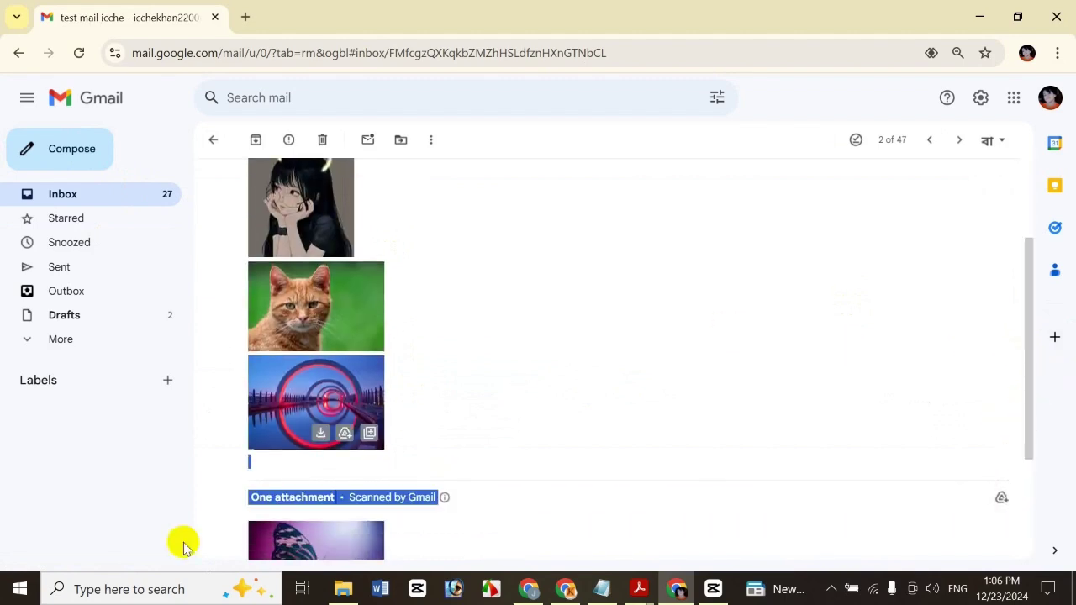
click(924, 279)
drag(1032, 370, 1030, 468)
mouse_move(330, 426)
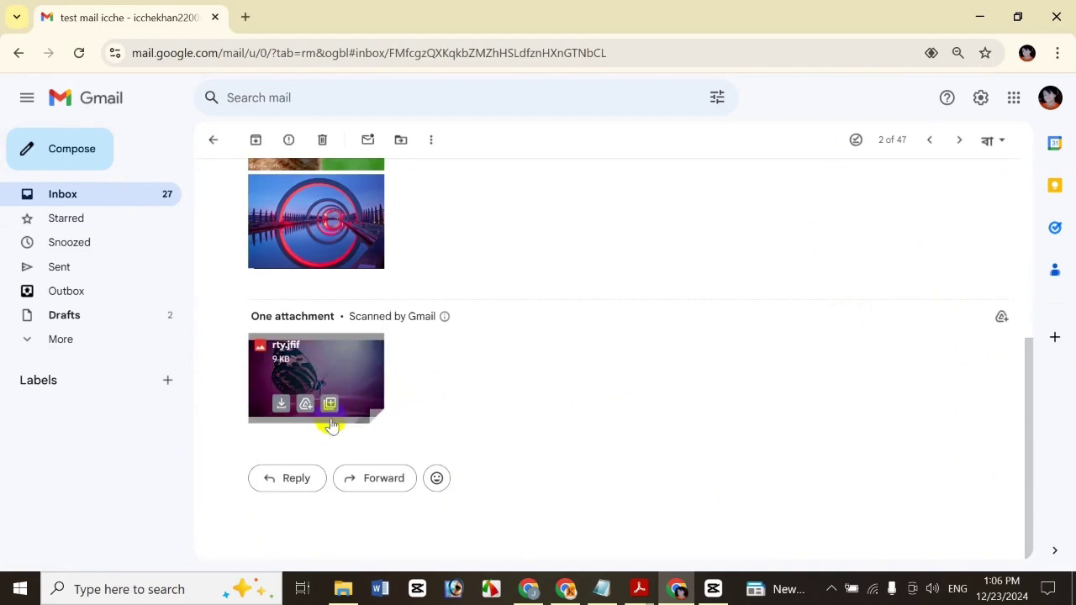
- Reopen the confidential message "send mail" from the inbox and switch to the How To Use Confidential Mode PDF in Adobe Acrobat
click(120, 200)
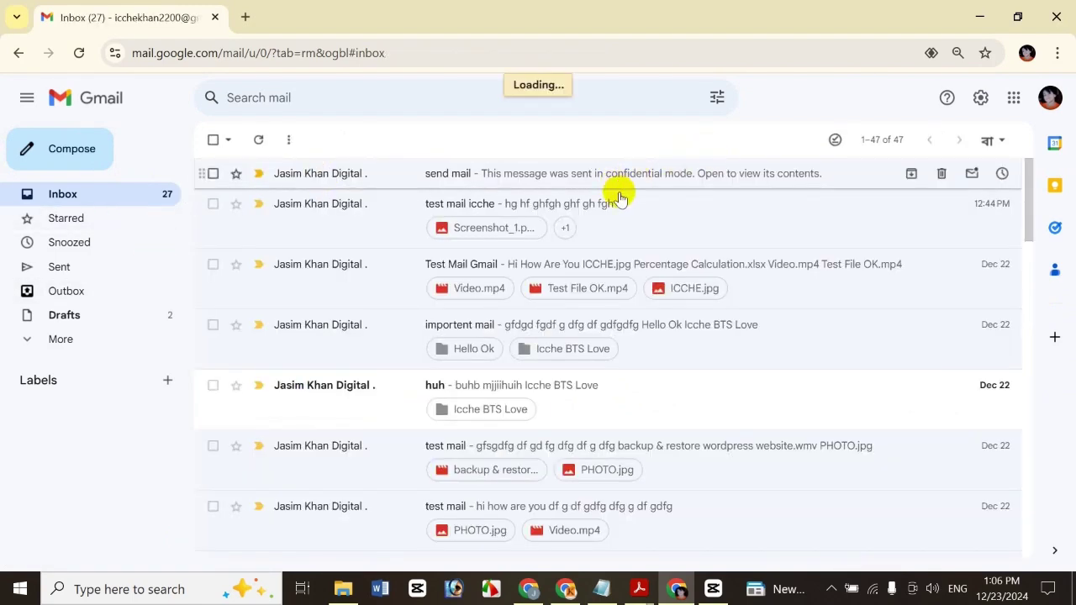
click(693, 172)
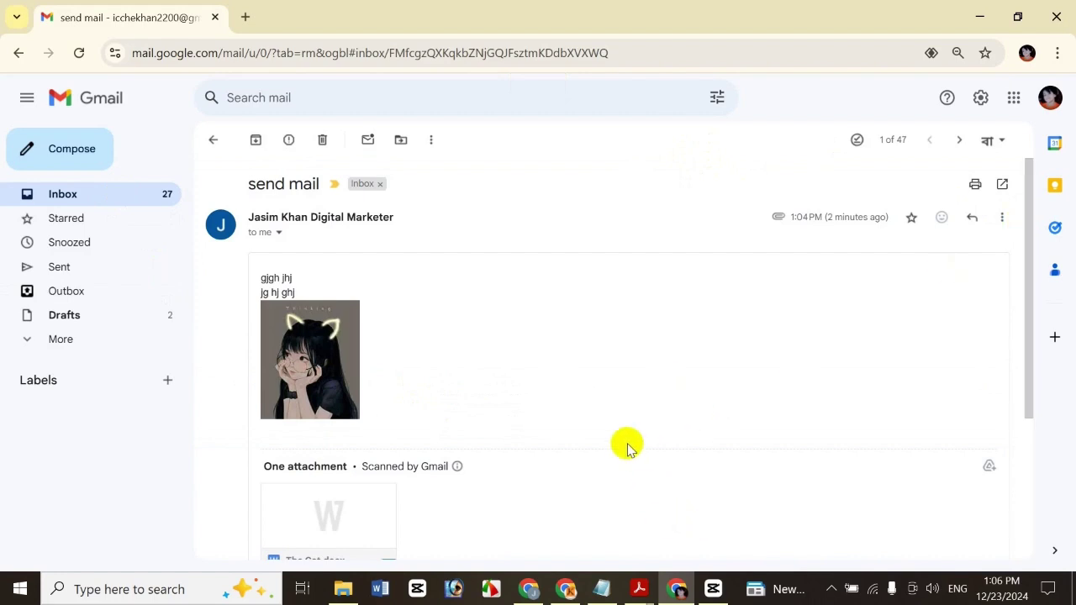
mouse_move(639, 593)
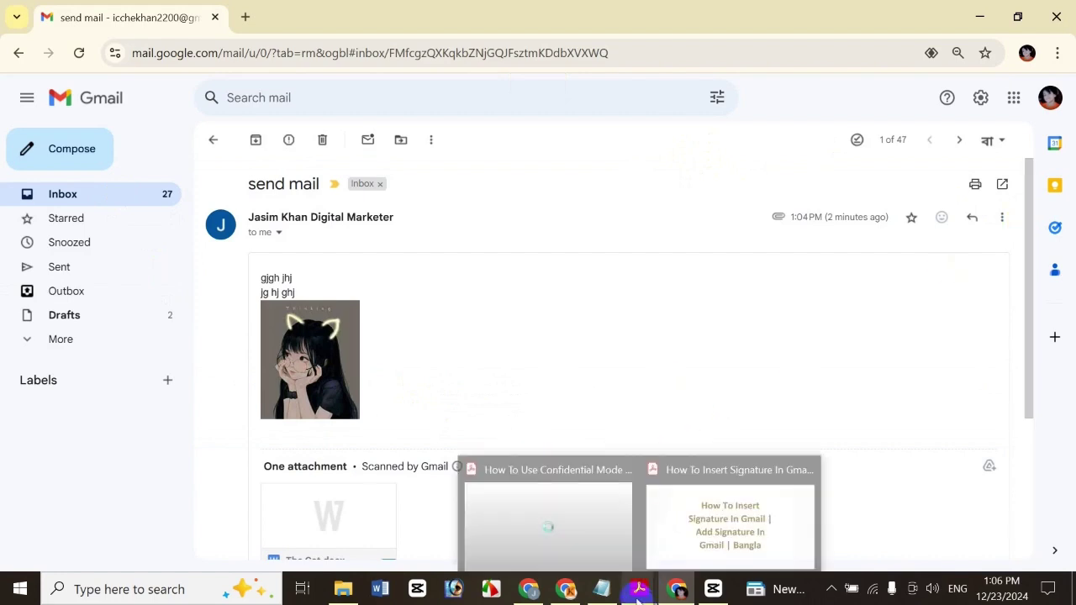
click(552, 509)
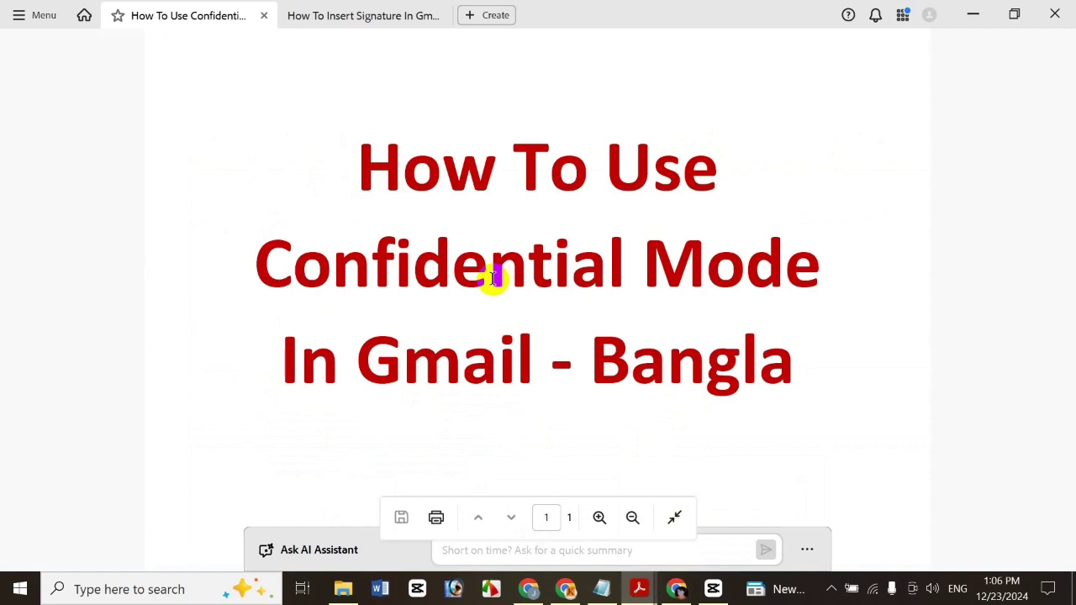